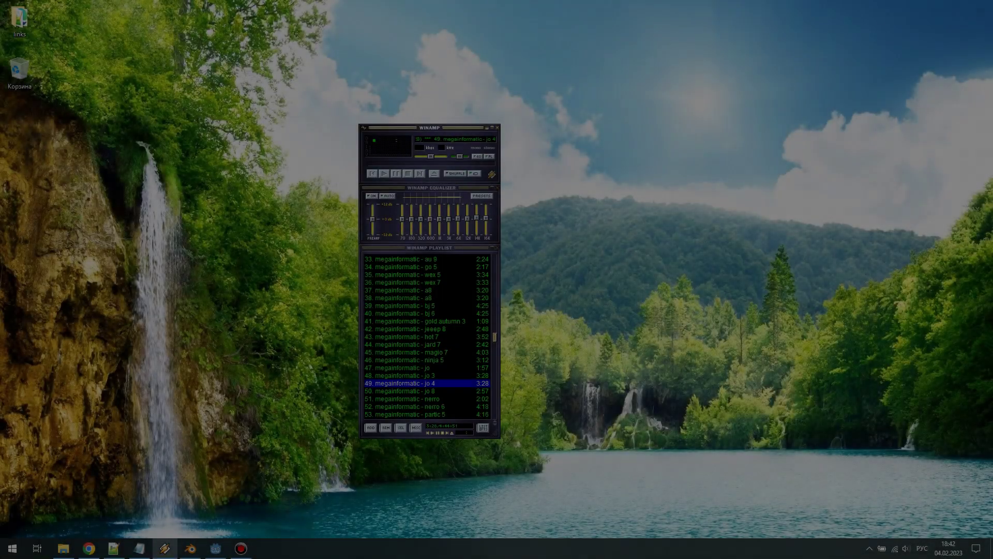
Play track 49 in Winamp, minimise the player, and restore the '#390' Notepad note
key("x")
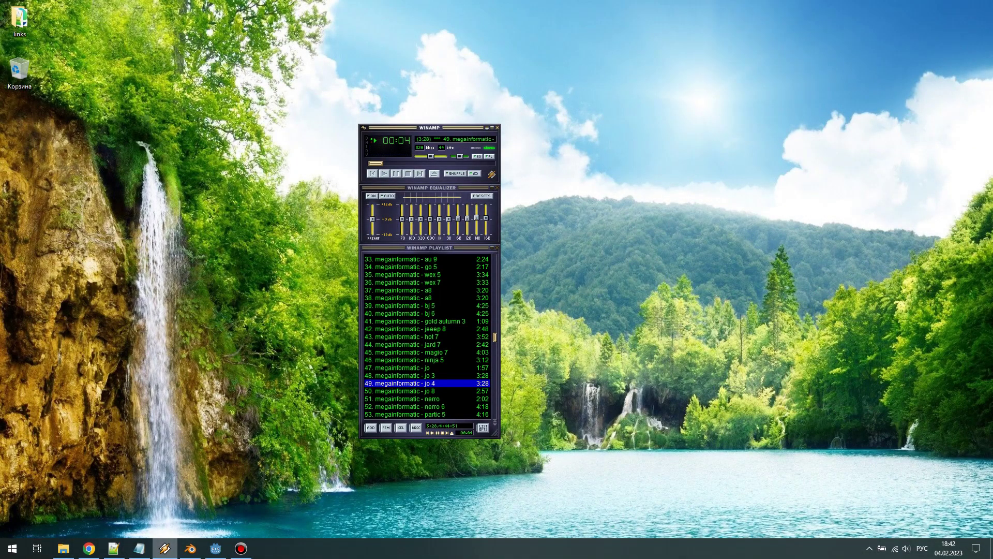
left_click(165, 548)
left_click(139, 548)
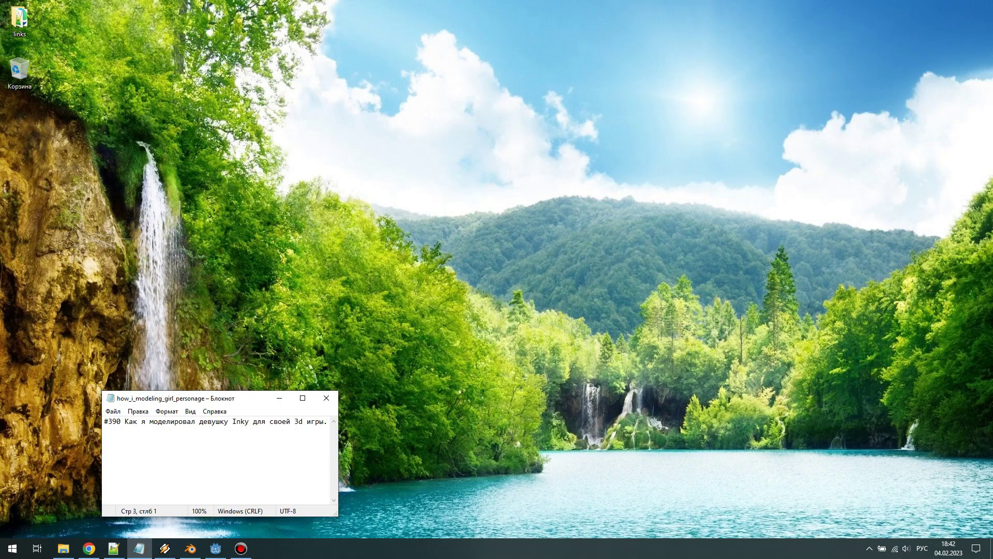
Type the Russian opening line 'Привет ! В данном видео я расскажу и покажу как делал персонажа девушку - Инки' below the title
type("Привет ! ")
type("В данном видео я расска")
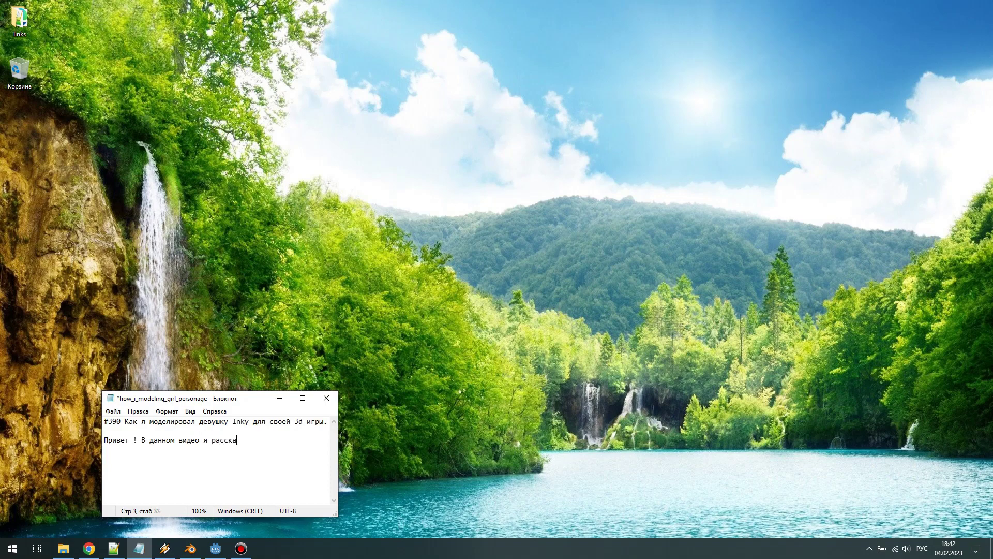
type("жу и покажу как ")
type("делал персон")
type("ажа дев")
type("ушку - ")
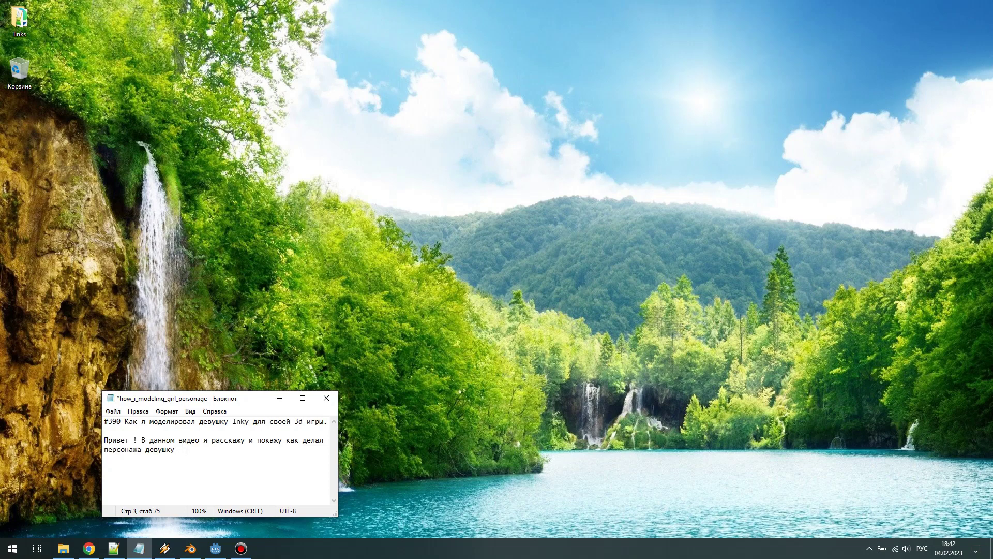
type("Инки (не пут")
type("ать с индей")
type("цами п")
type("лемен")
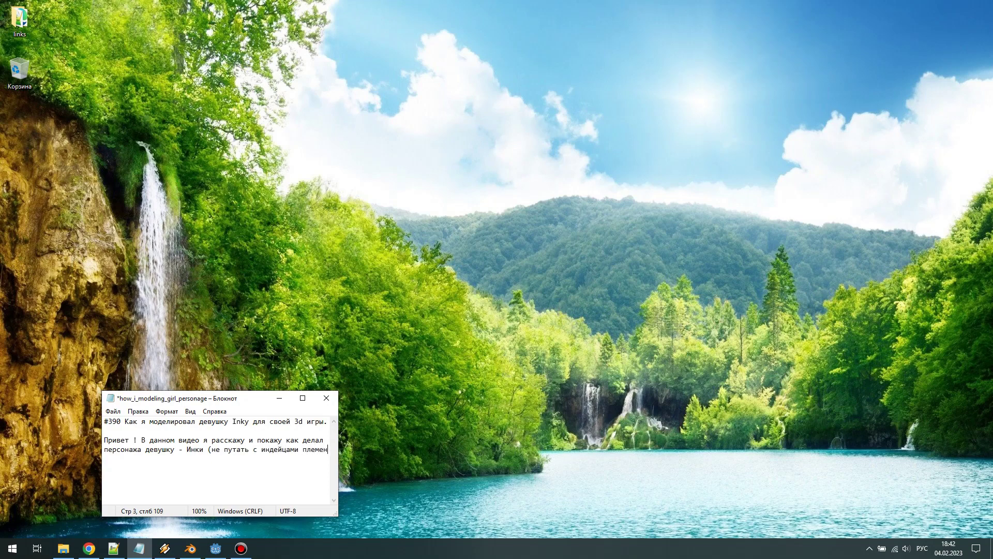
type("и Инки ")
type("))) ) Inky")
With Russian layout, finish the paragraph explaining Inky's name and her new in-game model
key("super+space")
type("- от ")
type("слова")
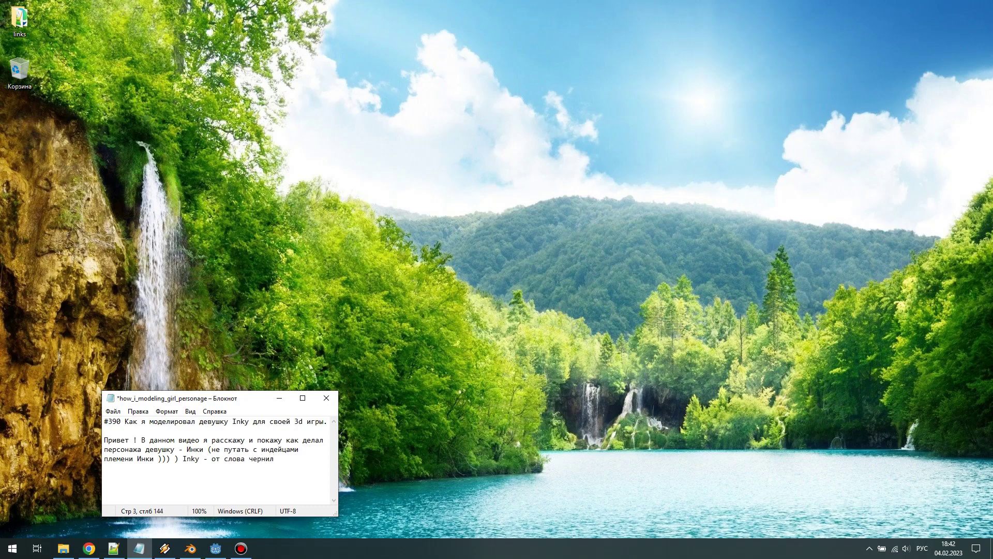
type(" Черниль")
type("ная девушк")
type("шел ")
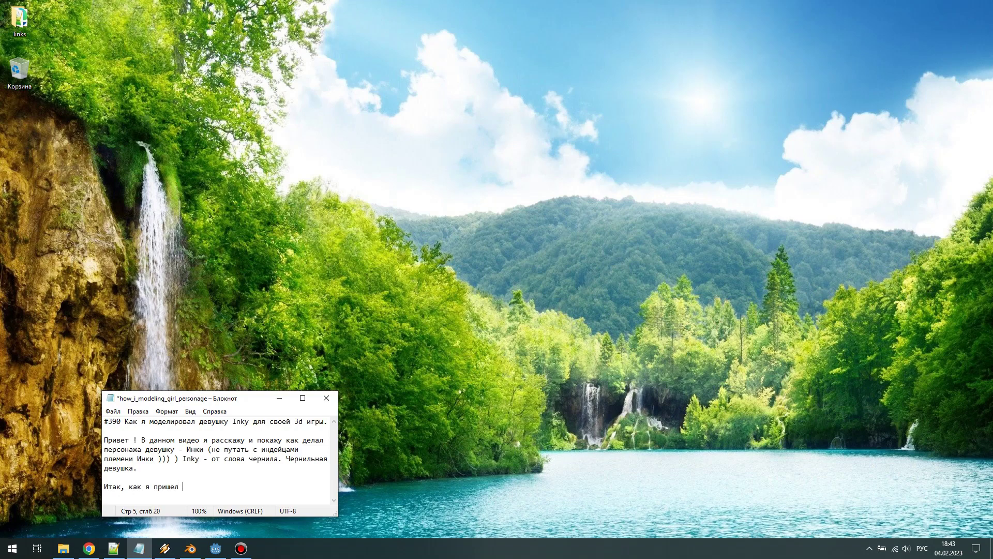
type("к новому ")
type("виду модели в и")
type("гр")
type("е.")
key("Return")
key("Return")
Add a paragraph promising to show the game with the new model, then save the notes
type("ав")
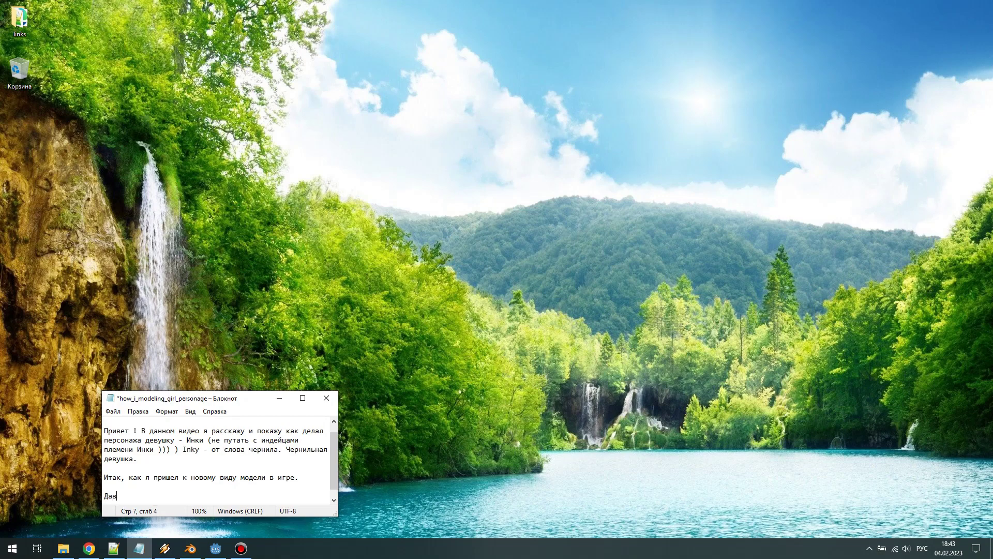
type("айт")
type("ажу")
type(" как выг")
type("лядит игра сейчас")
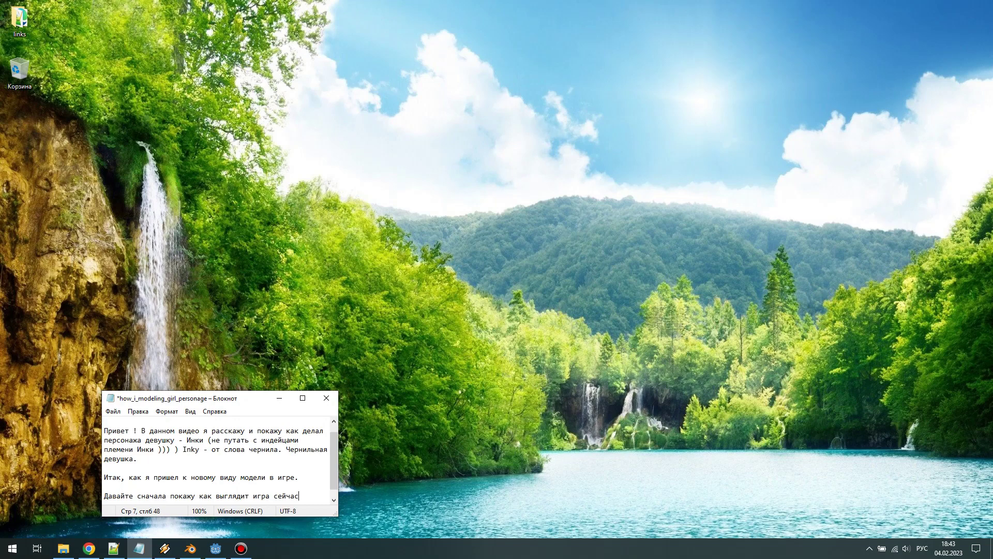
type(", с новой мо")
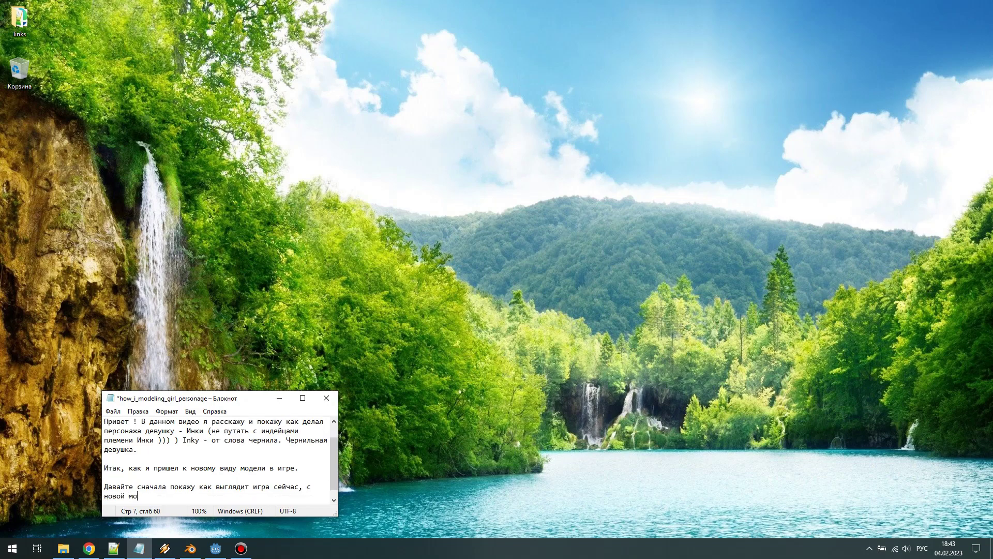
type("делью пер")
key("Return")
key("Return")
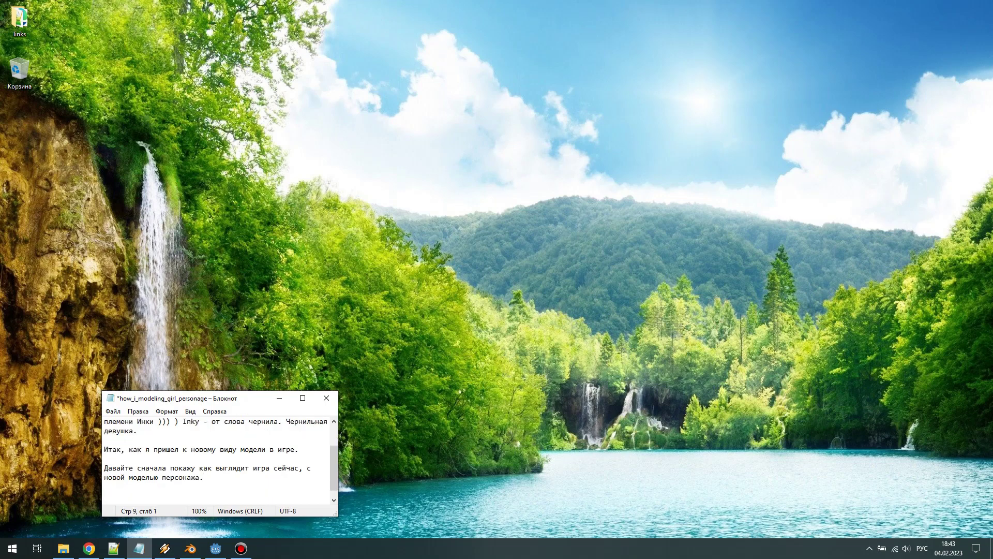
key("ctrl+s")
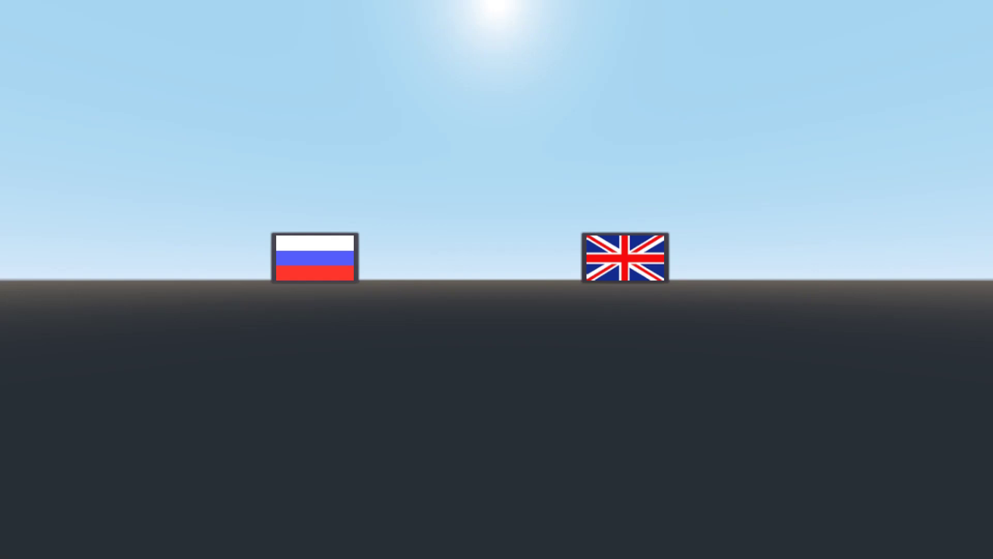
Choose English as the game language and nudge the Music Volume in Options
key("Right")
key("Return")
key("Down")
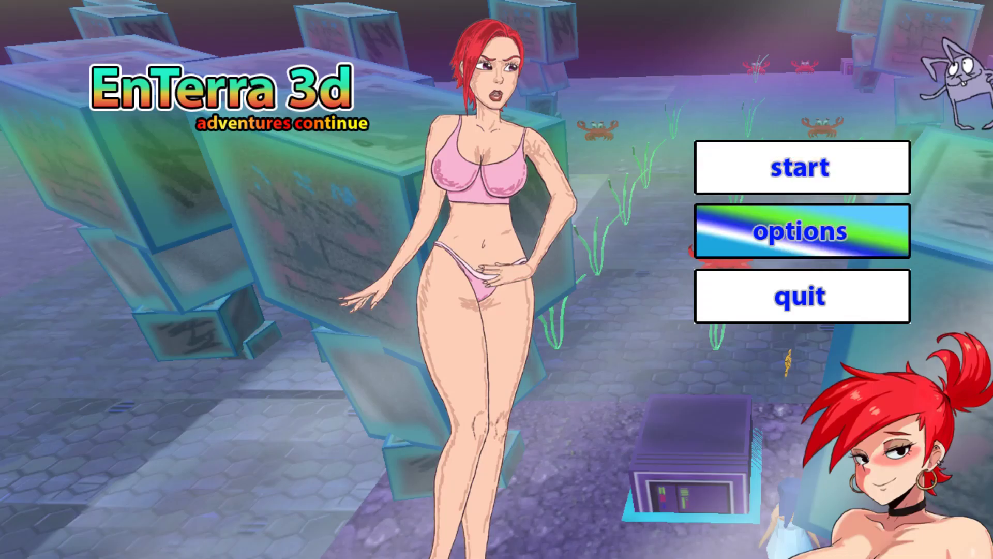
key("Return")
key("Right")
key("Right")
key("Right")
key("Right")
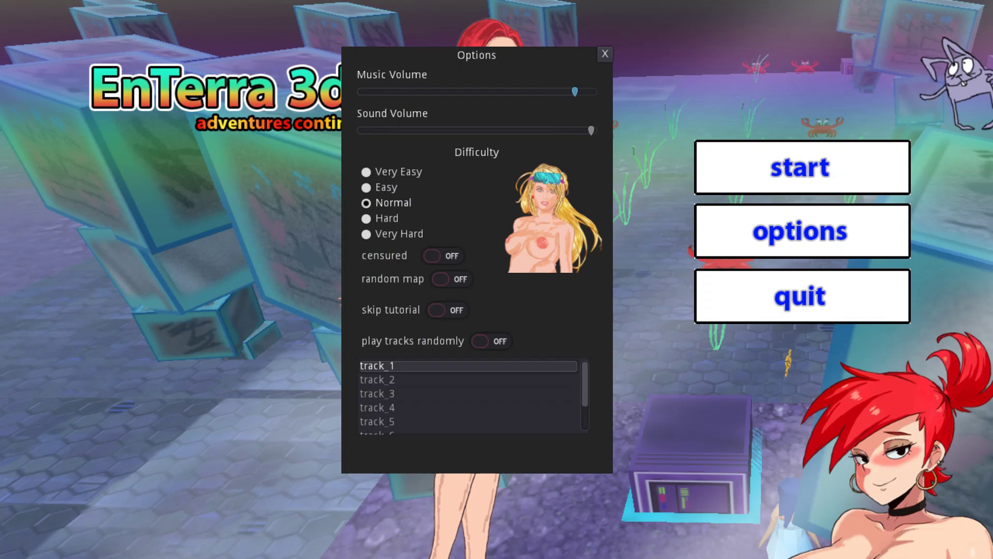
key("Right")
key("Left")
key("Left")
Set difficulty to Very Easy with censoring on, then start Level 1 - Boss Fight
key("Down")
key("Down")
key("Return")
key("Down")
key("Return")
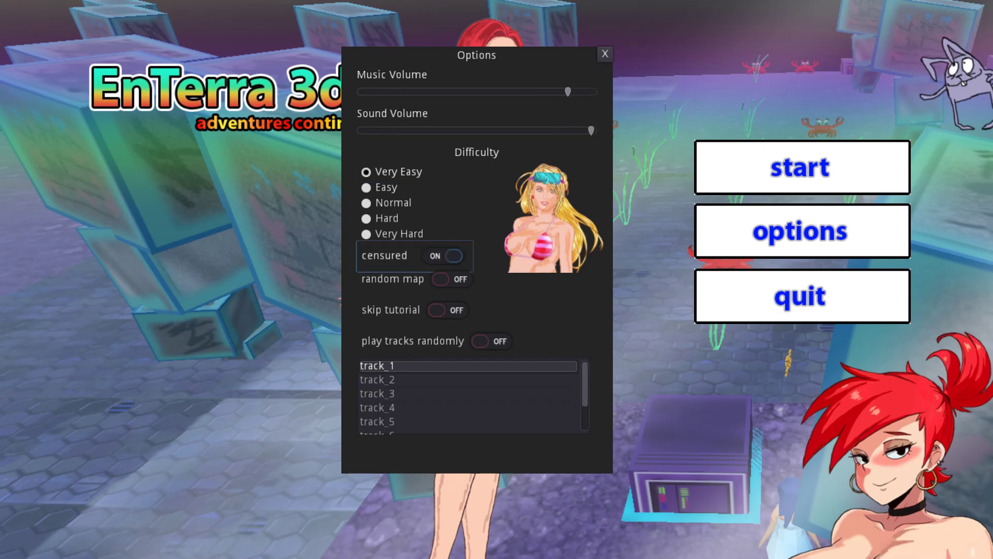
key("Escape")
key("Down")
key("Return")
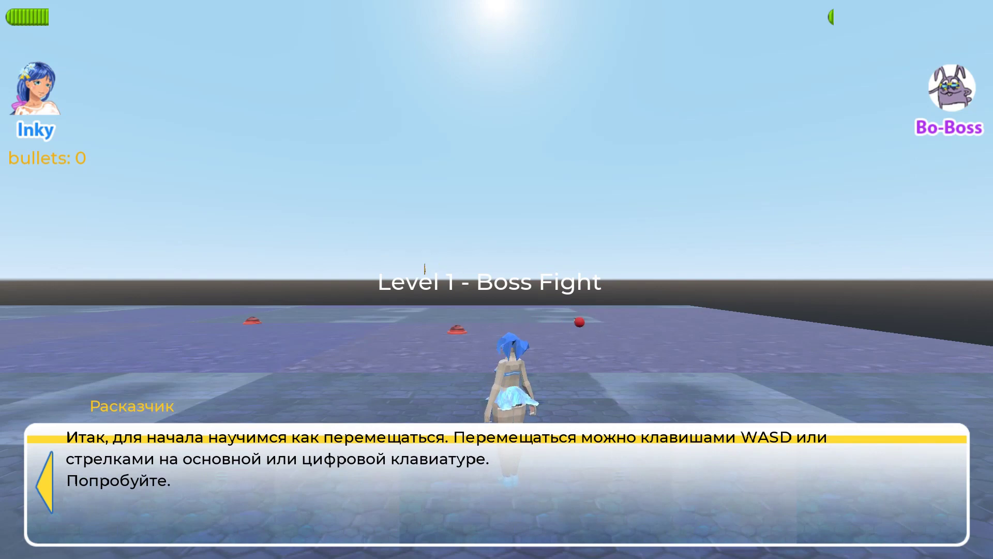
Walk Inky around the arena in all directions and swing the camera to look around her
key("a")
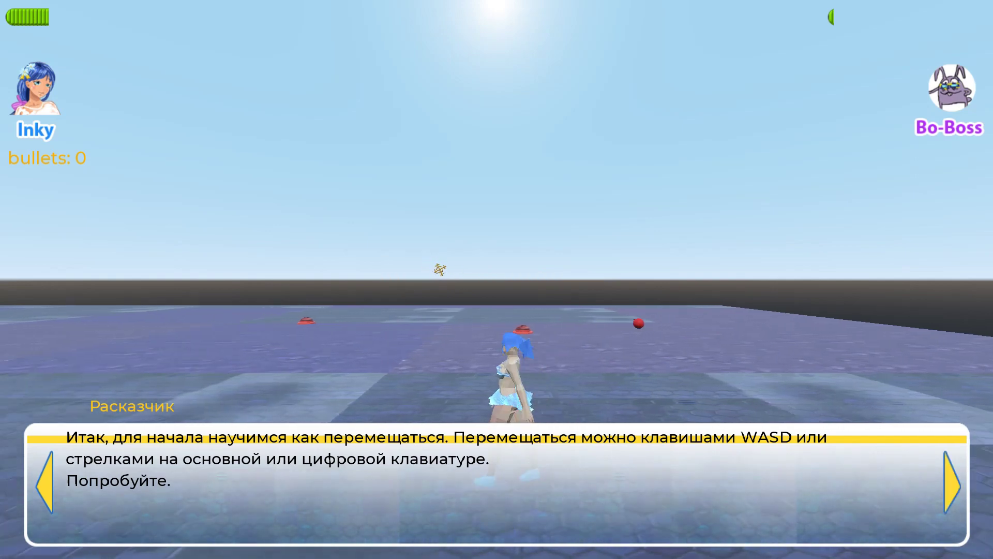
key("a")
key("d")
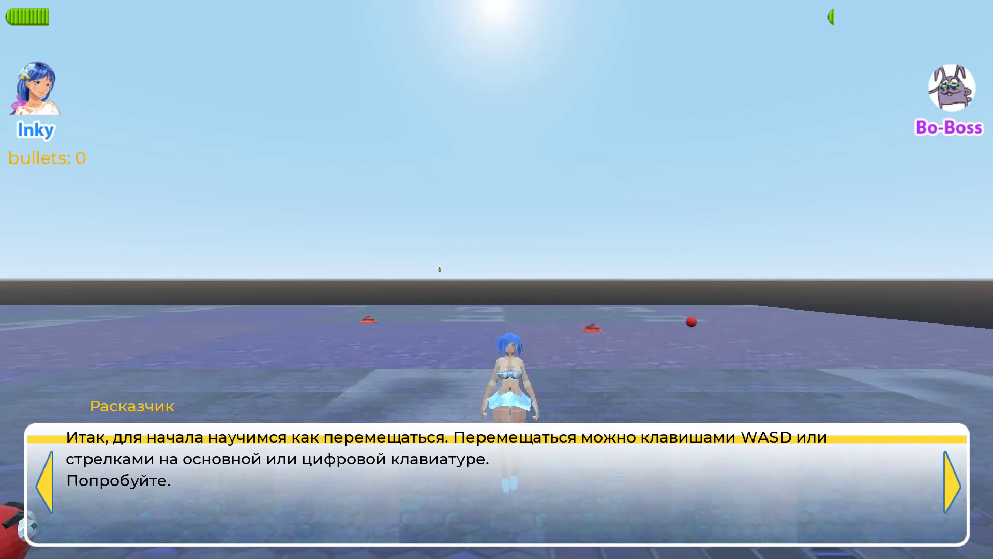
key("w")
key("a")
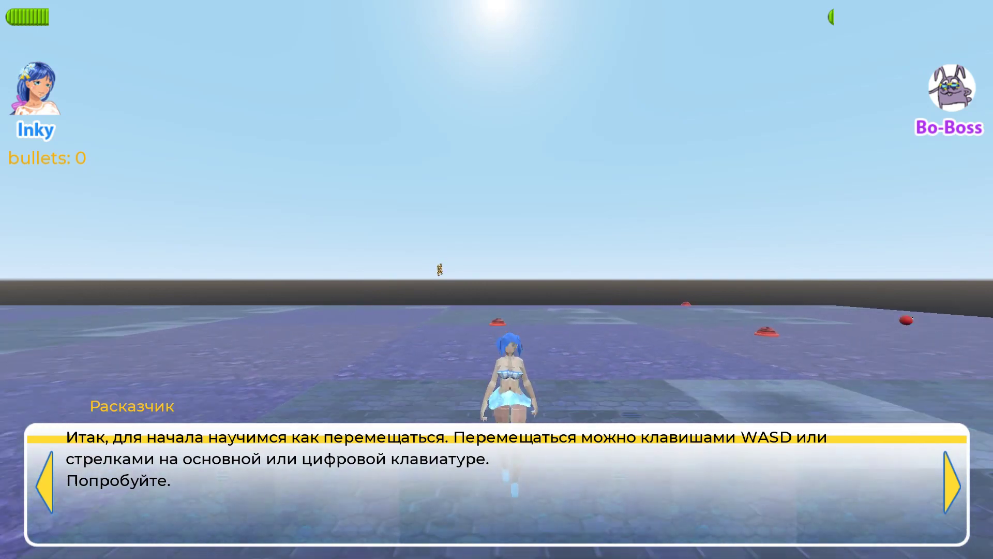
key("w")
key("d")
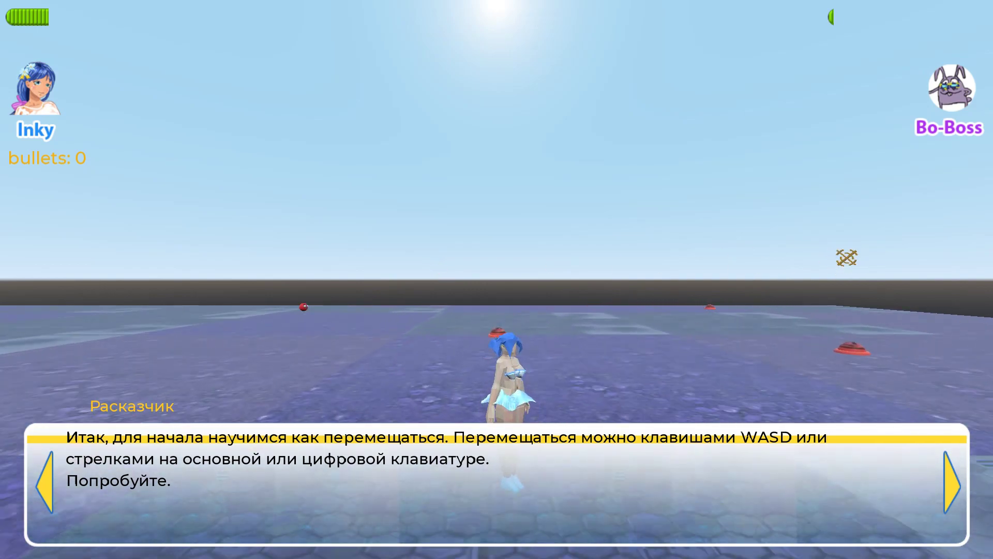
key("s")
key("s")
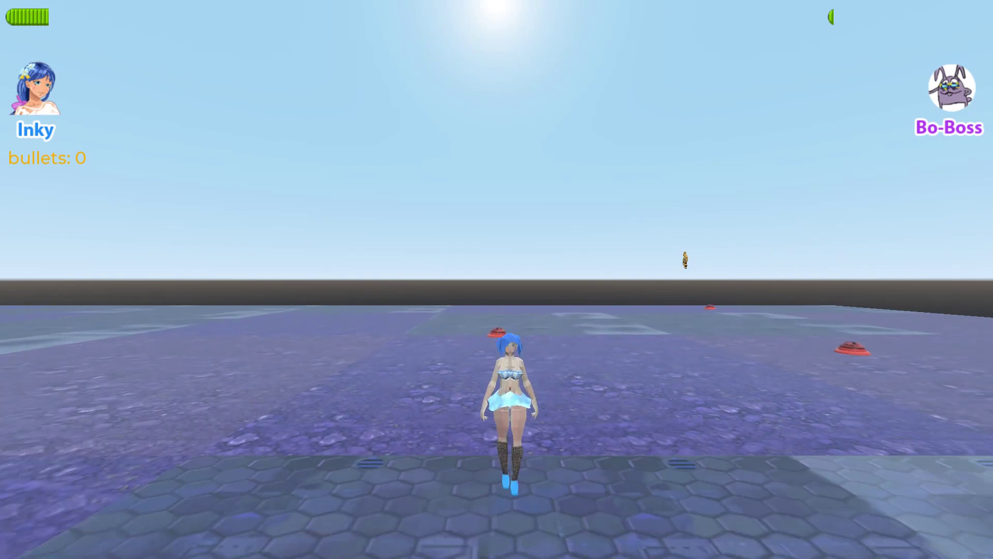
key("w")
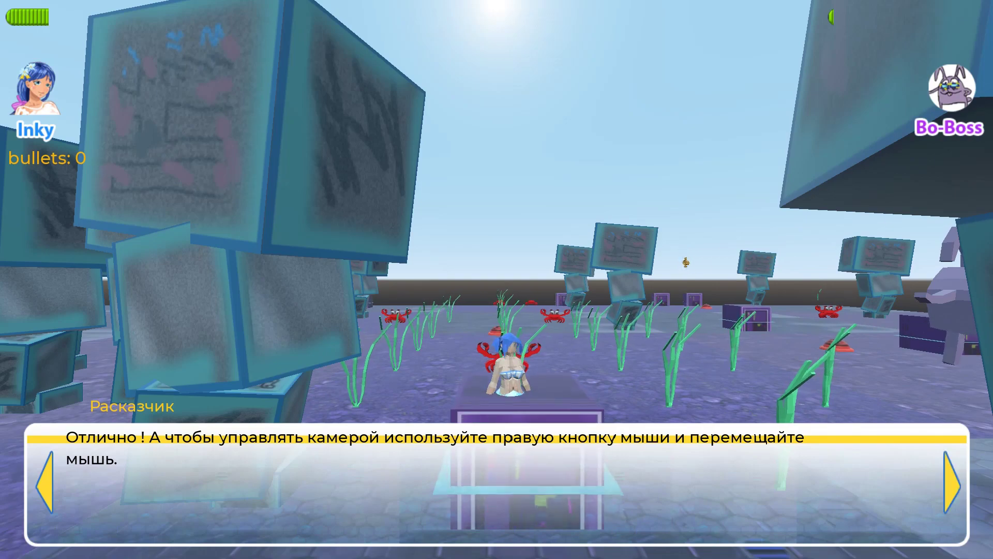
mouse_move(496, 279)
right_mouse_down()
mouse_move(497, 238)
mouse_move(538, 207)
mouse_move(580, 207)
mouse_move(497, 207)
mouse_move(496, 362)
mouse_move(403, 336)
mouse_move(424, 331)
mouse_move(434, 310)
mouse_move(425, 331)
mouse_move(399, 321)
mouse_move(393, 280)
mouse_move(419, 331)
mouse_move(455, 336)
mouse_move(331, 336)
mouse_move(455, 339)
mouse_move(425, 336)
mouse_move(414, 346)
mouse_move(481, 353)
mouse_move(486, 380)
mouse_move(445, 376)
mouse_move(434, 393)
right_mouse_up()
Advance the tutorial to the camera modes text and walk Inky forward and back
key("Return")
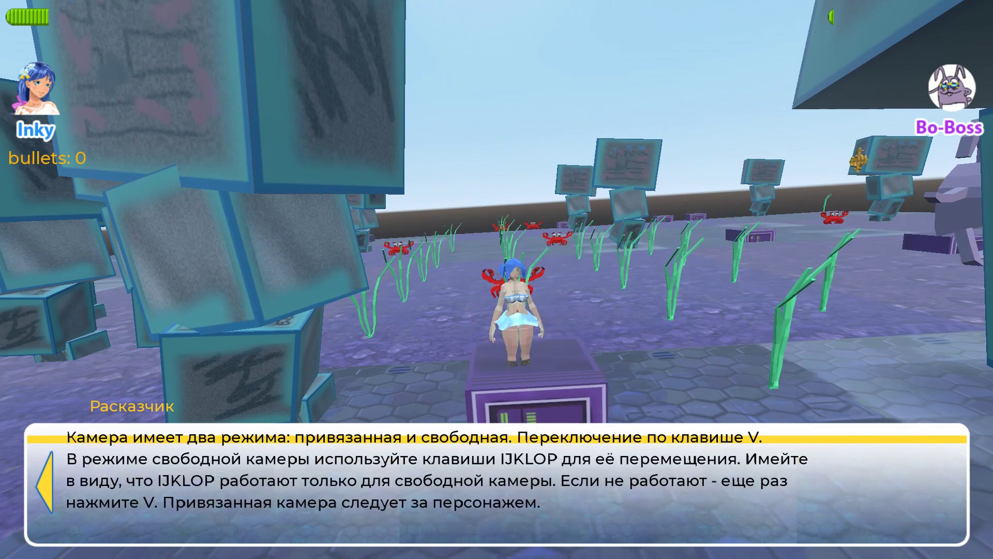
key("w")
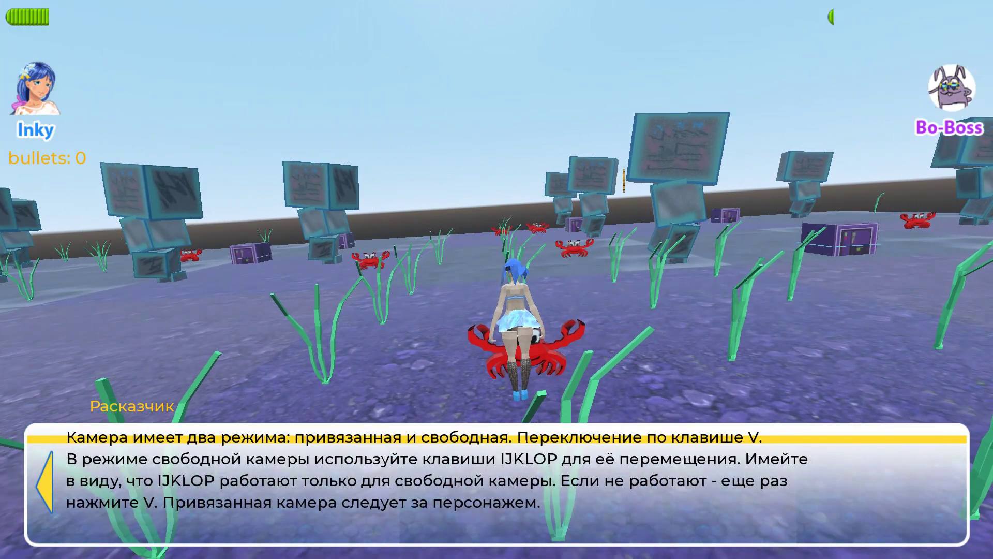
key("w")
key("s")
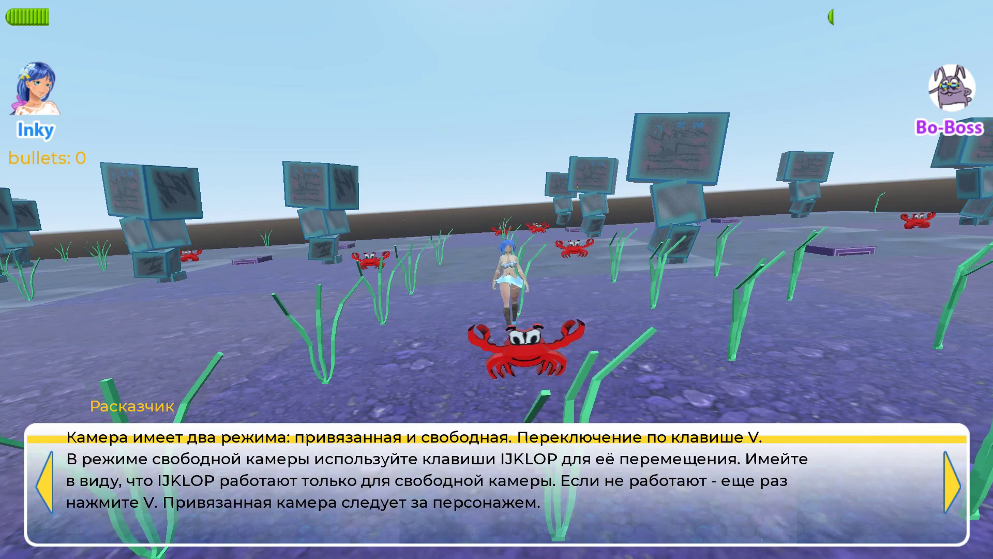
Fly the free camera back, forward, down and sideways, then return to the follow camera
key("k")
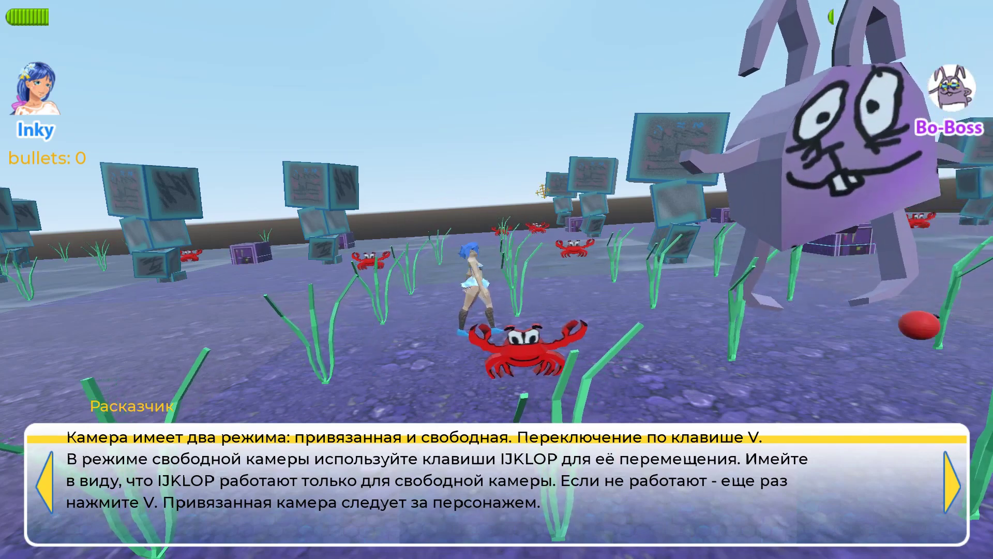
key("k")
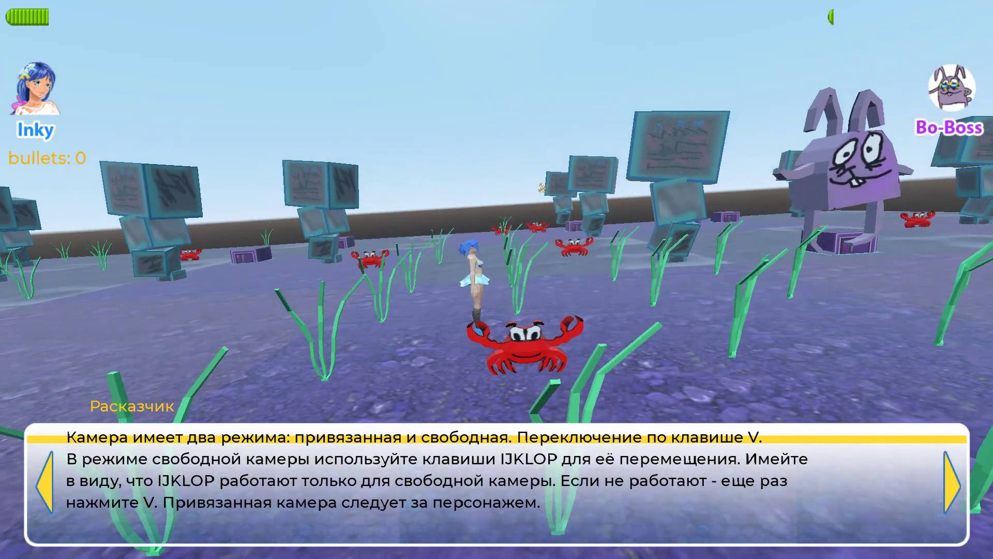
key("i")
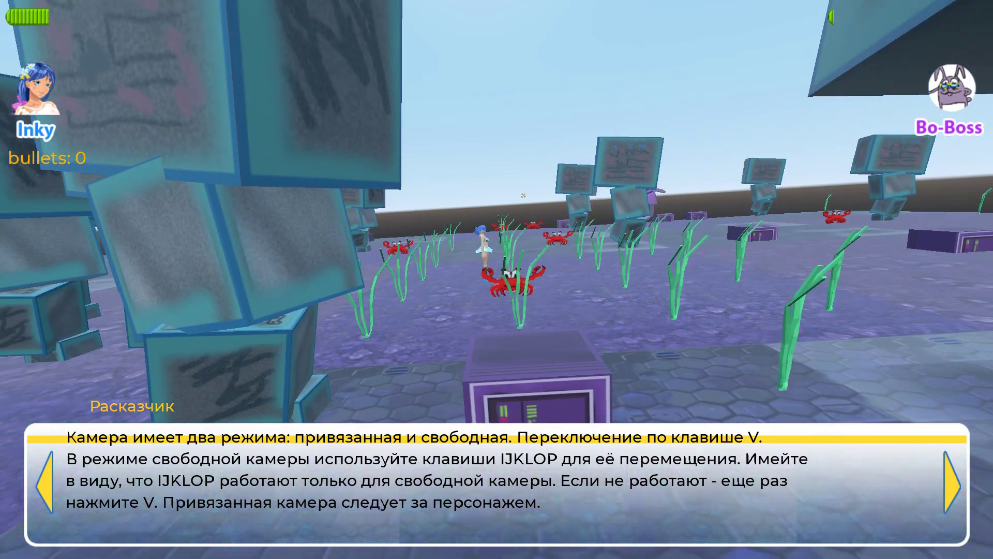
key("i")
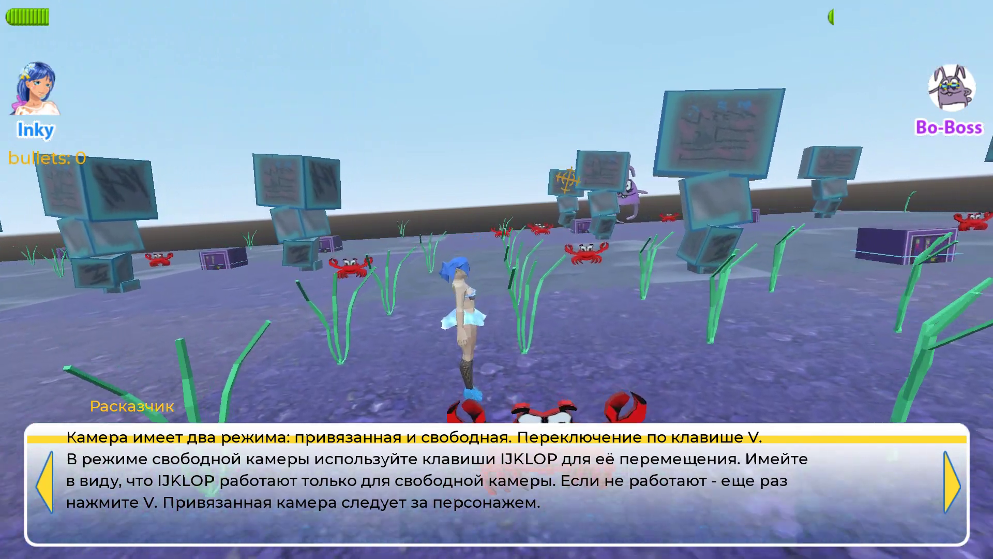
key("p")
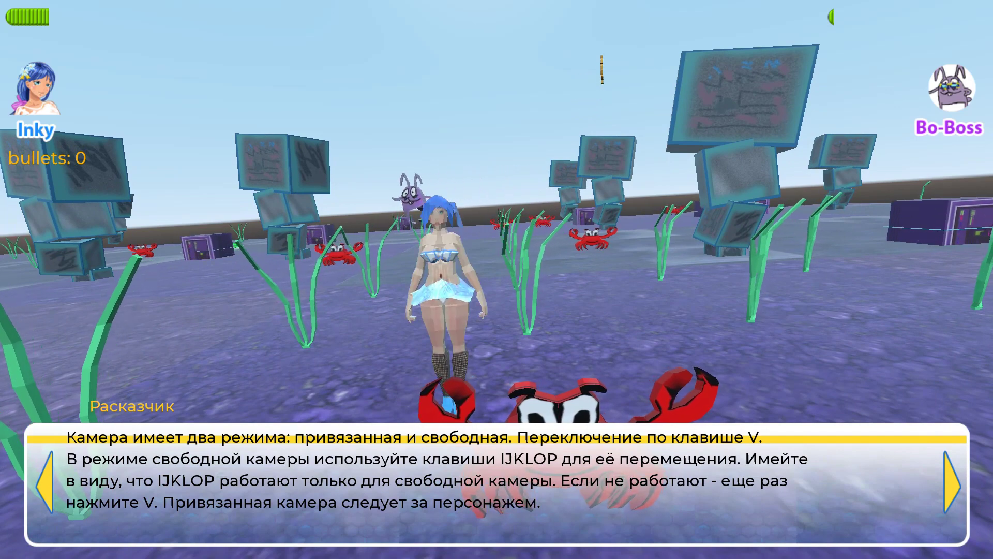
key("l")
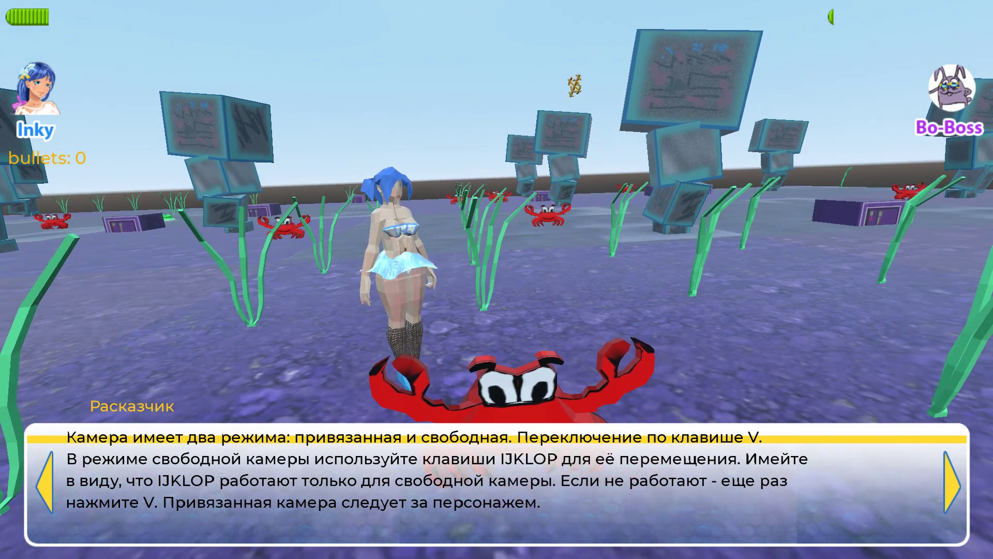
key("j")
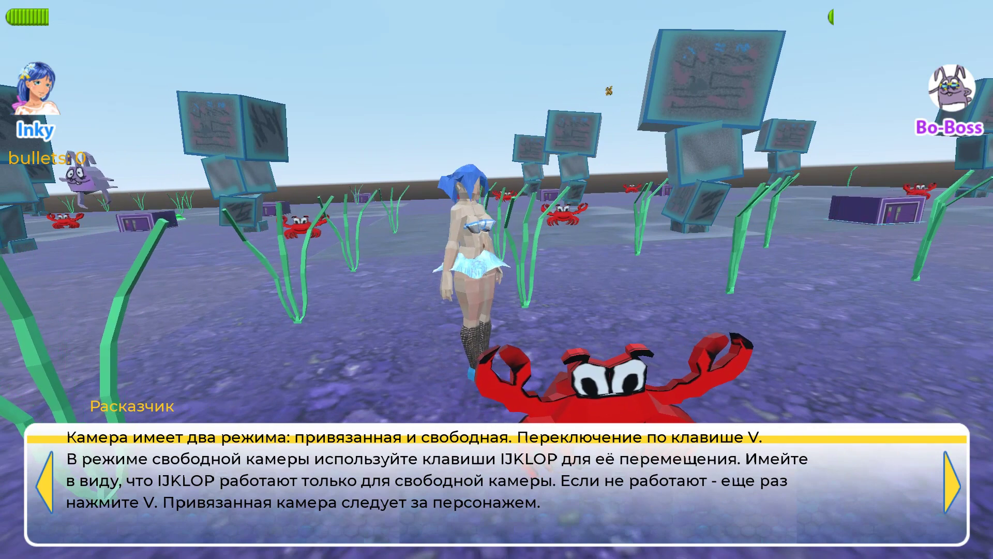
key("j")
key("l")
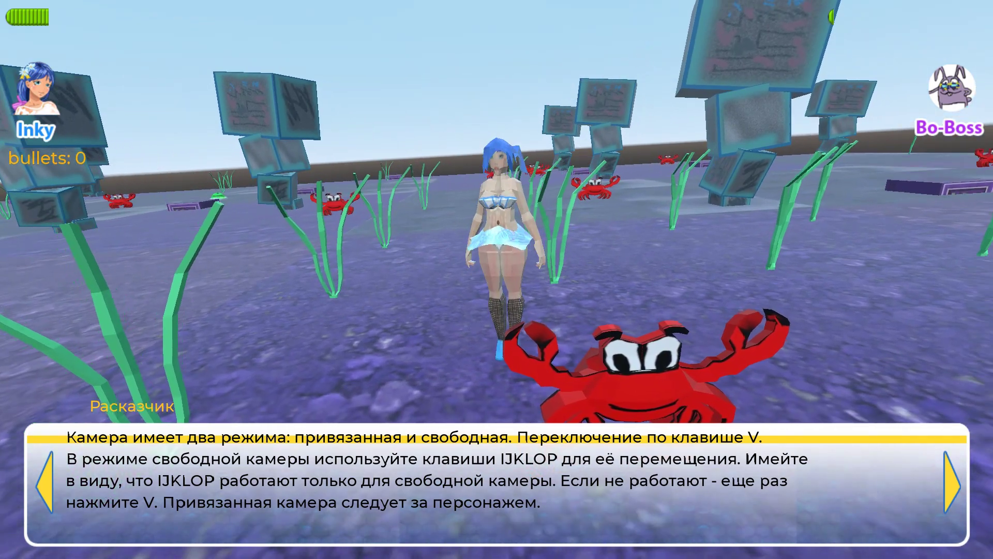
key("v")
Walk Inky through the floating boxes toward the crabs and past the purple box
key("a")
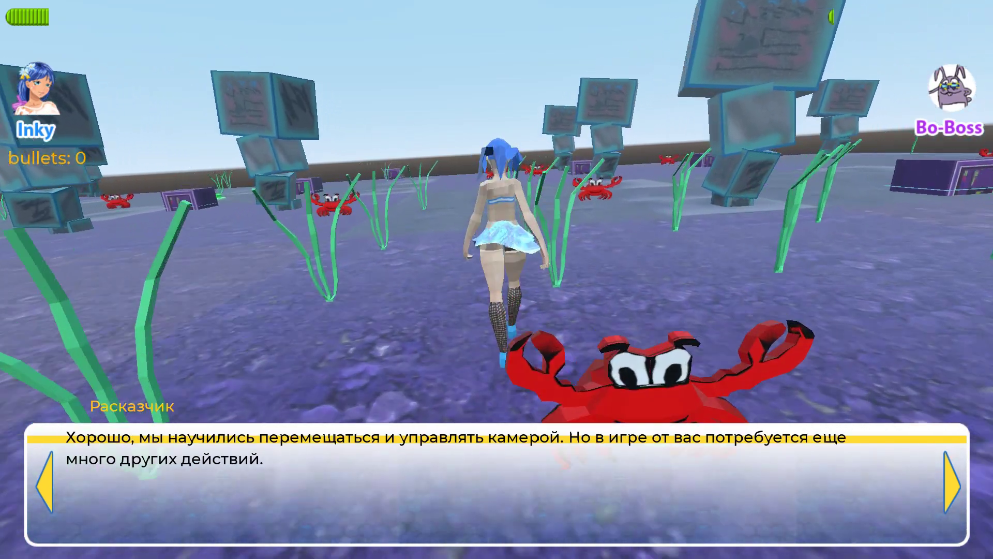
key("w")
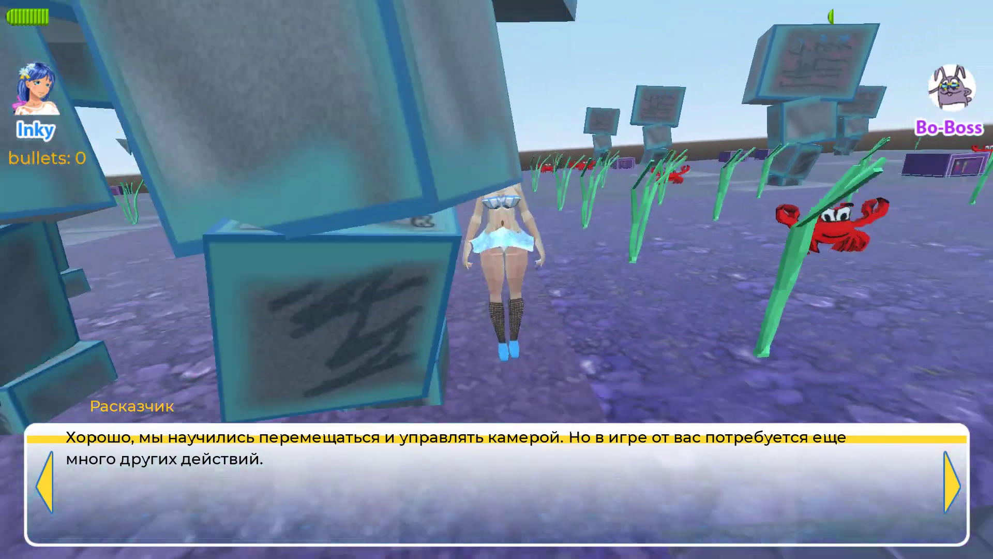
key("w")
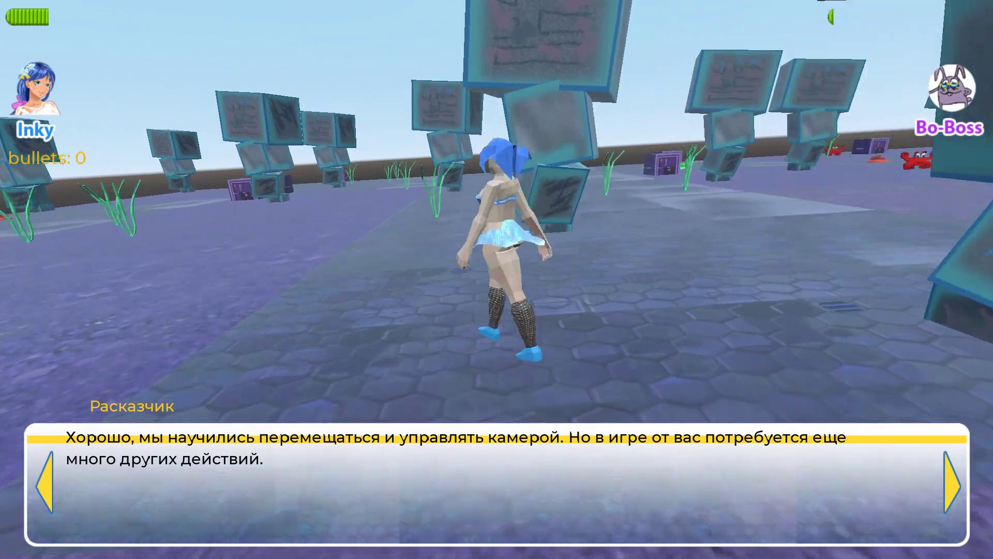
key("w")
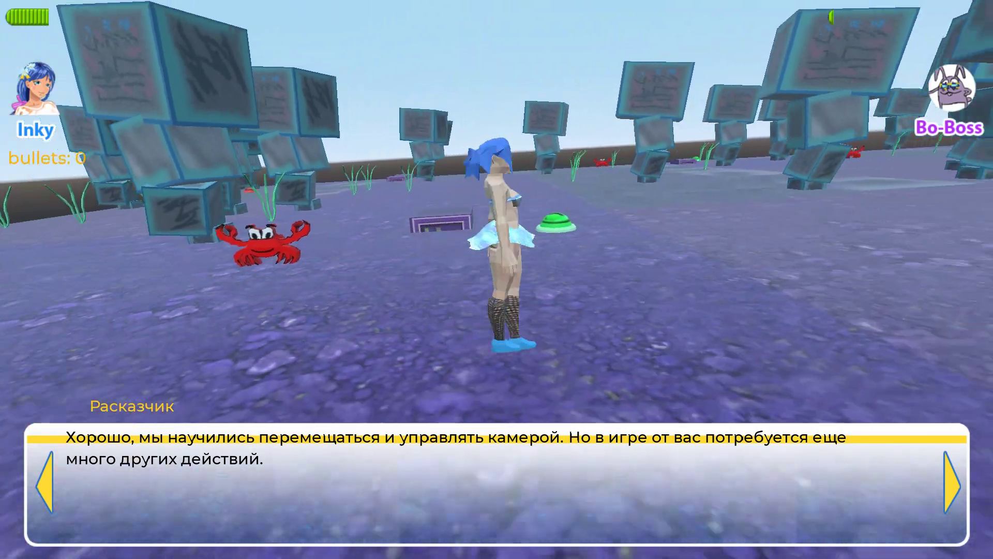
key("w")
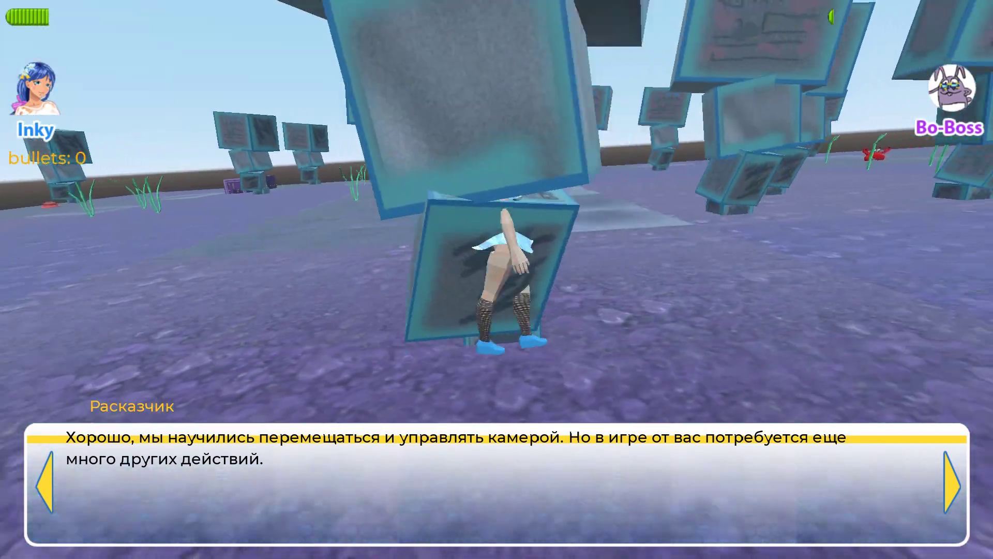
key("w")
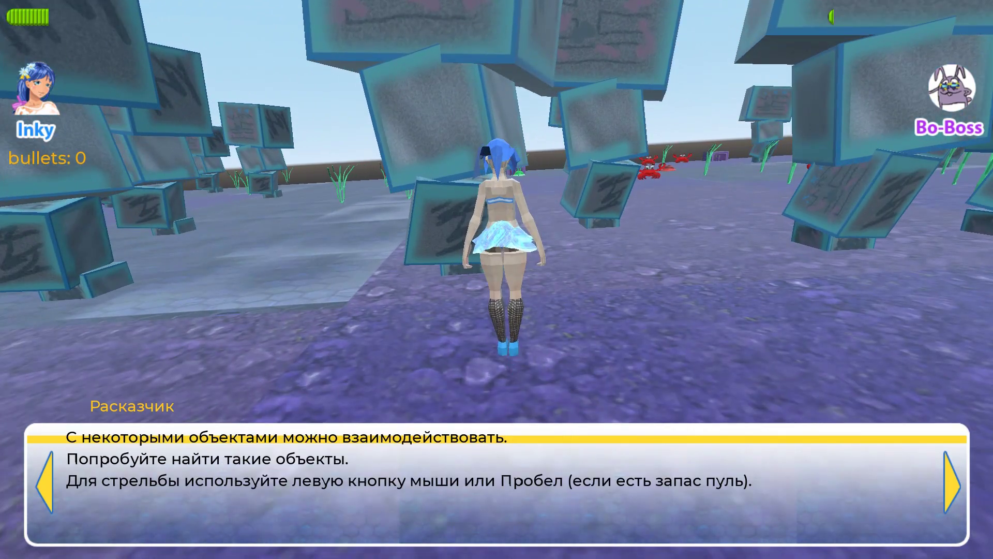
key("w")
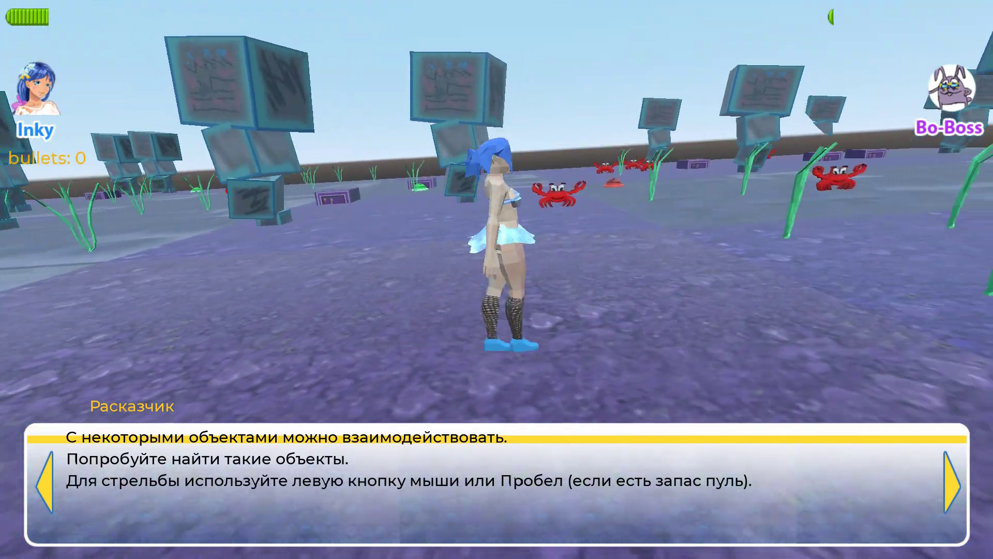
key("w")
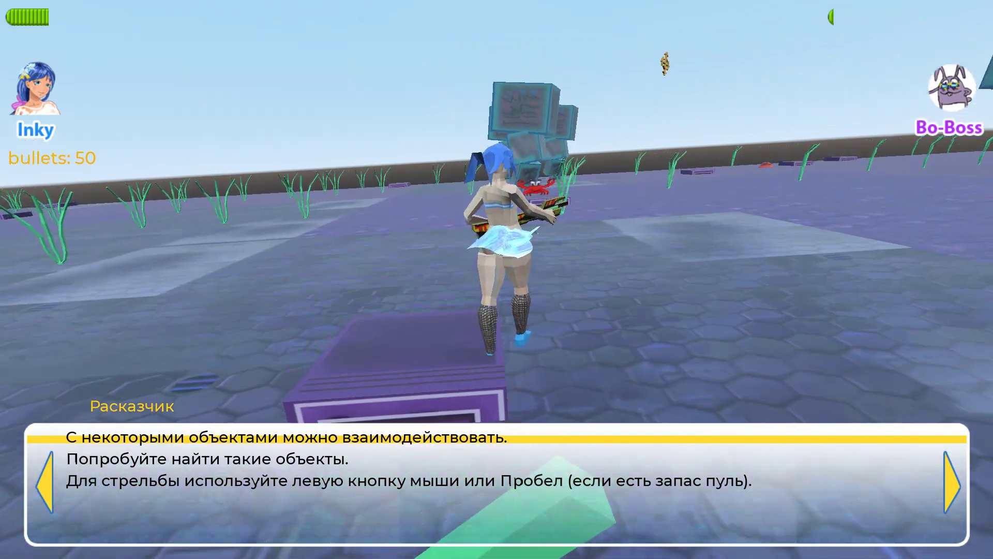
key("w")
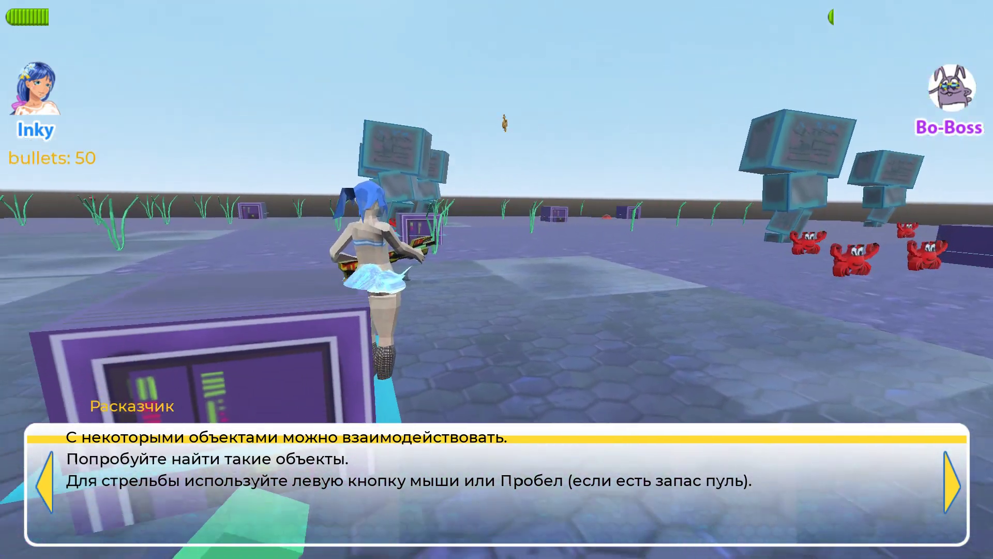
key("w")
key("w")
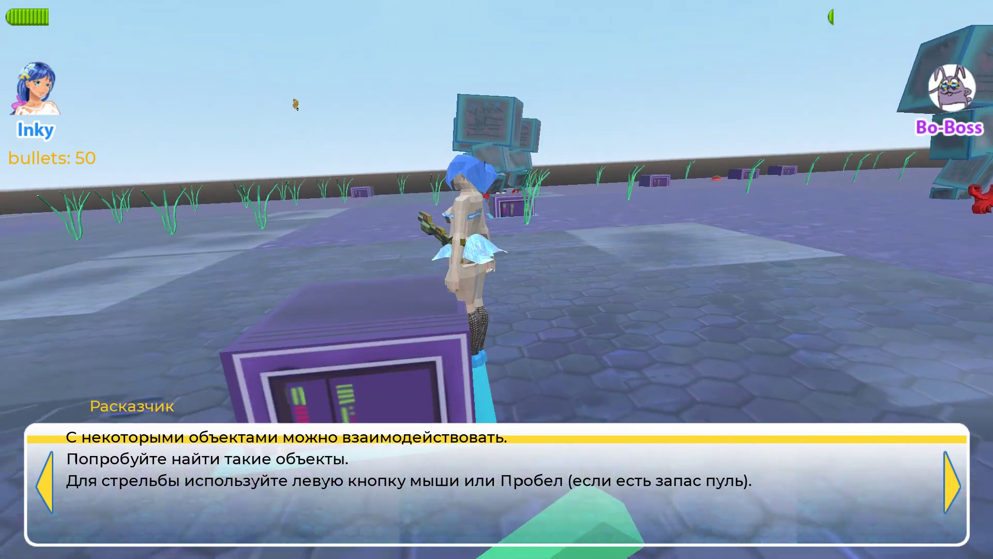
key("w")
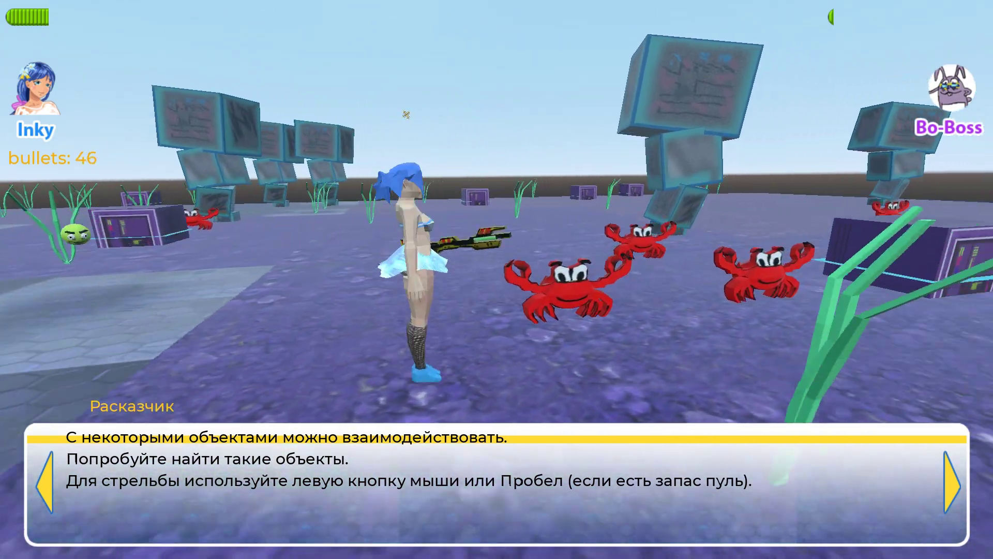
Shoot at the crabs and advance the dialogue to Bo-Boss's threat
left_click(405, 111)
left_click(443, 89)
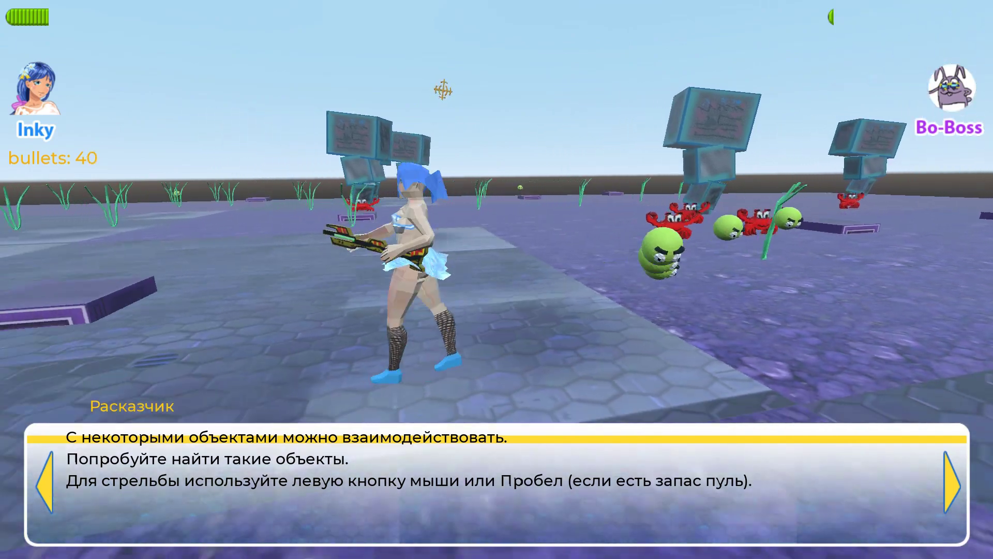
key("space")
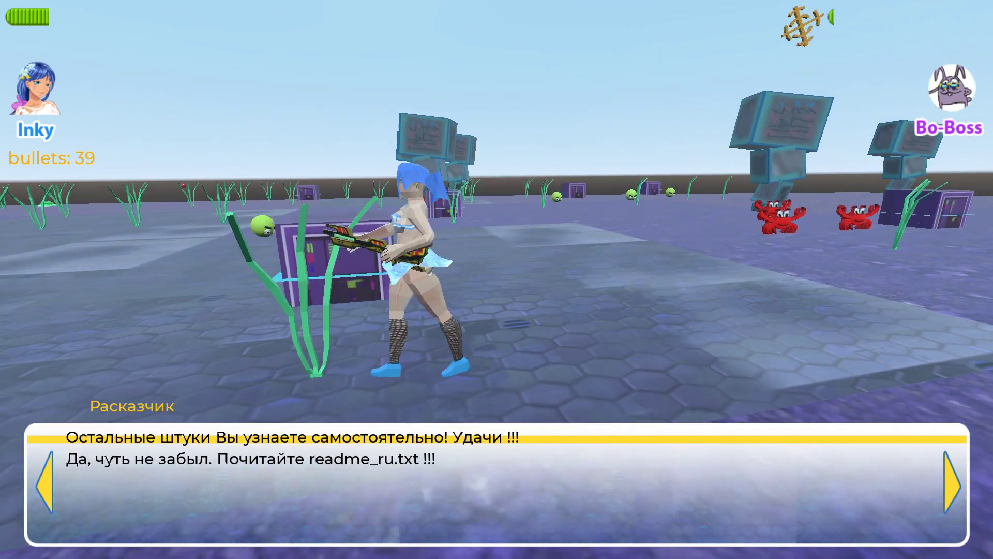
key("w")
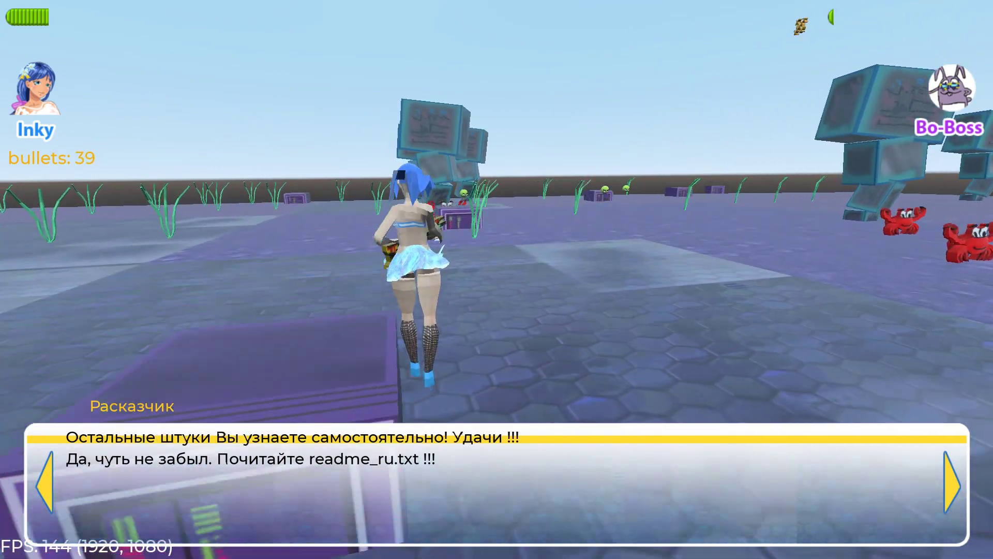
key("space")
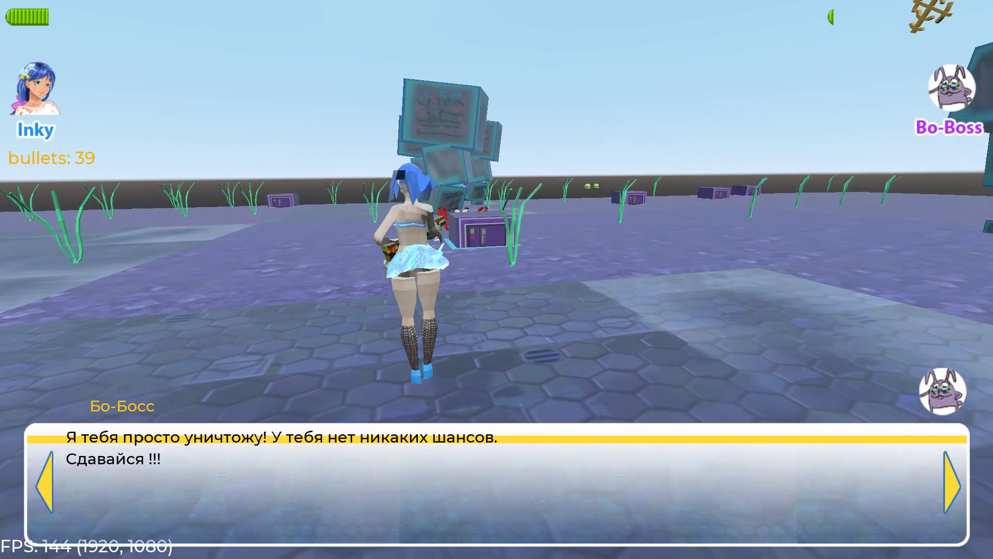
Run Inky forward, shoot the crabs and green balls, and advance to Bo-Boss's reply
key("space")
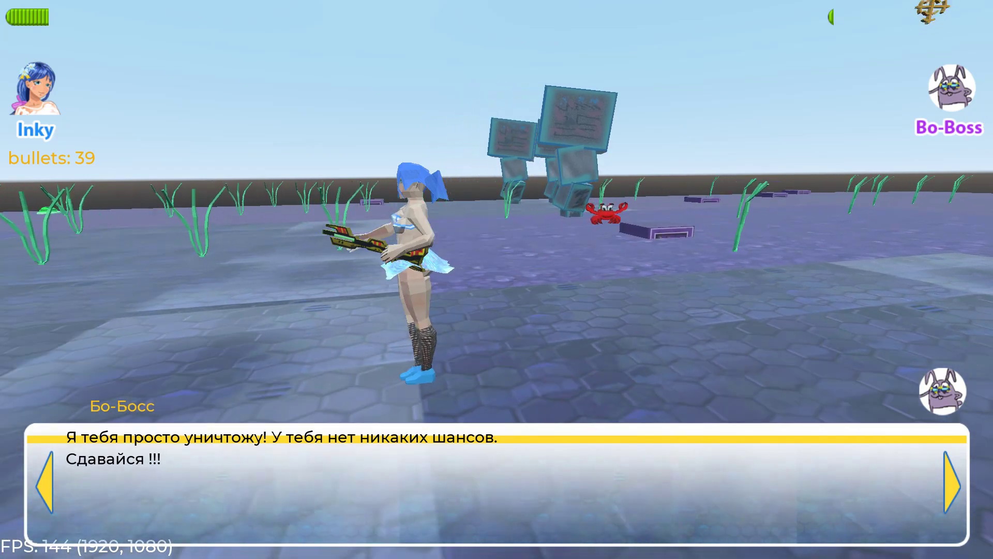
key("w")
key("d")
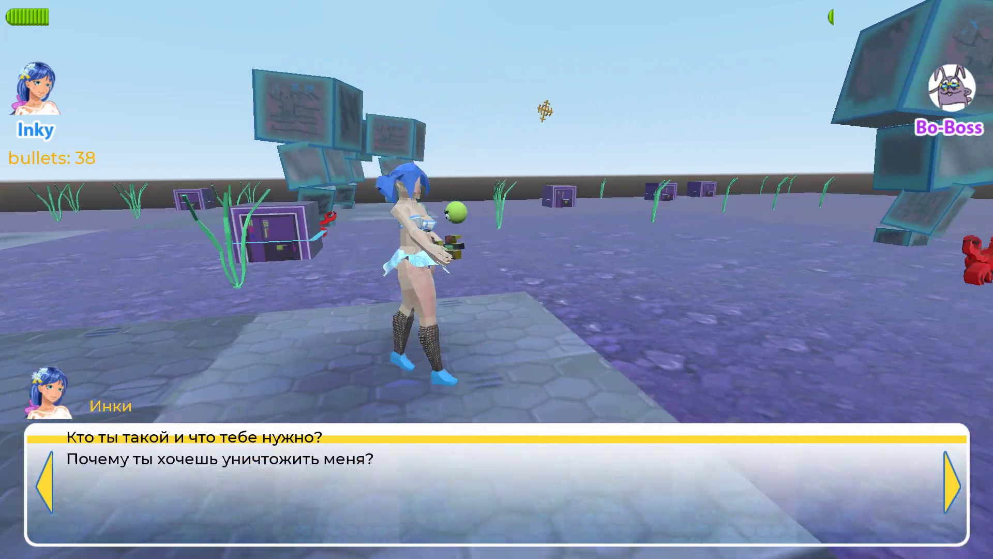
left_click(553, 109)
left_click(553, 110)
left_click(553, 109)
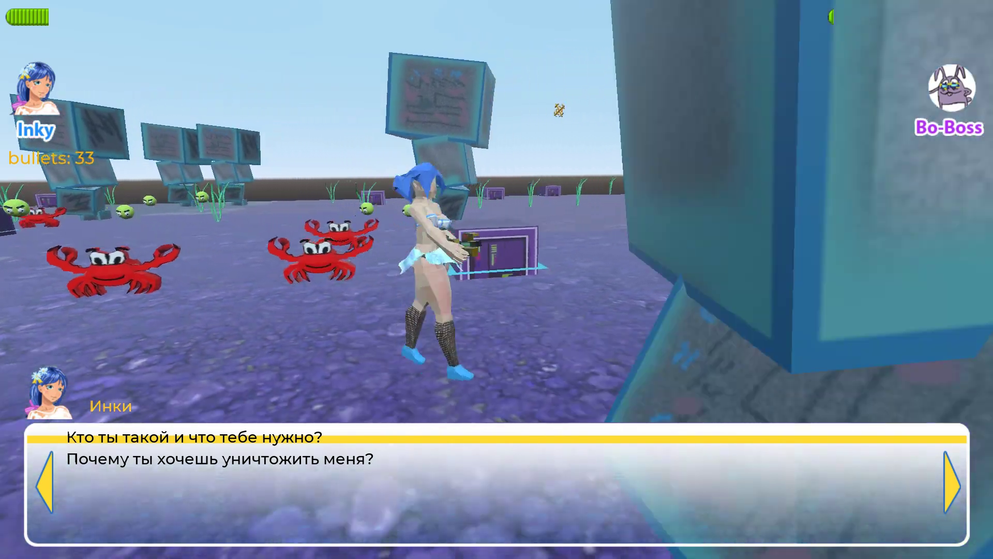
left_click(552, 110)
left_click(553, 111)
key("s")
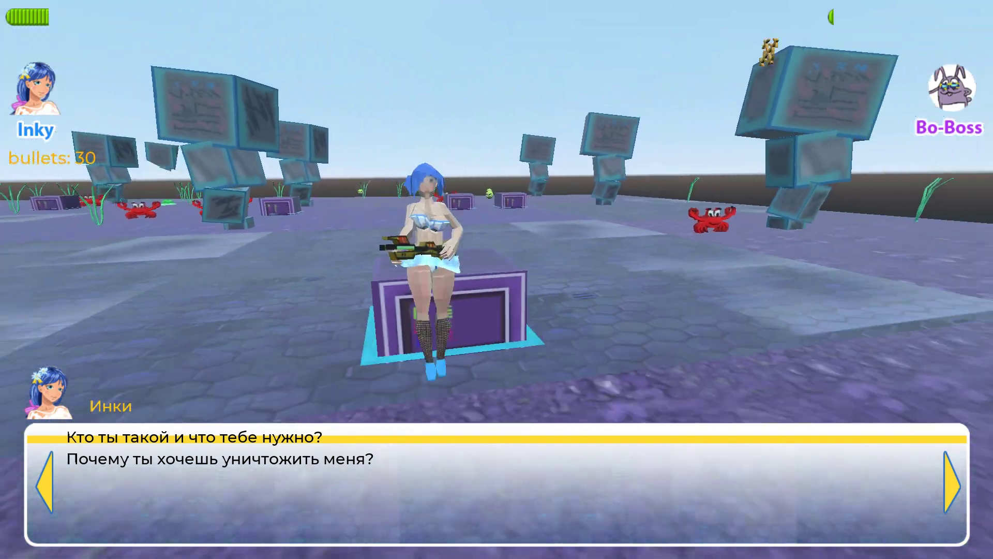
key("Return")
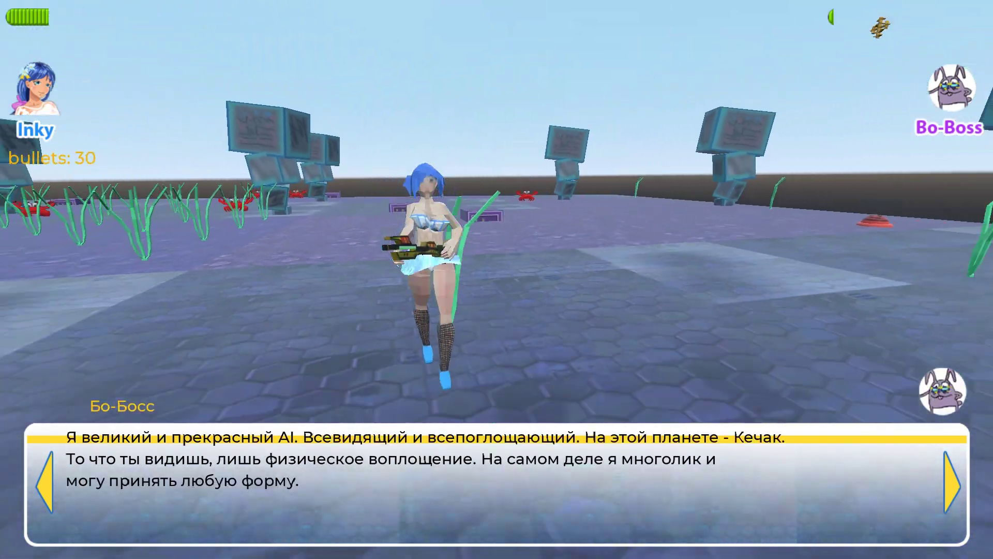
Walk Inky through the crate field and across the purple floor to Inky's challenge line
key("w")
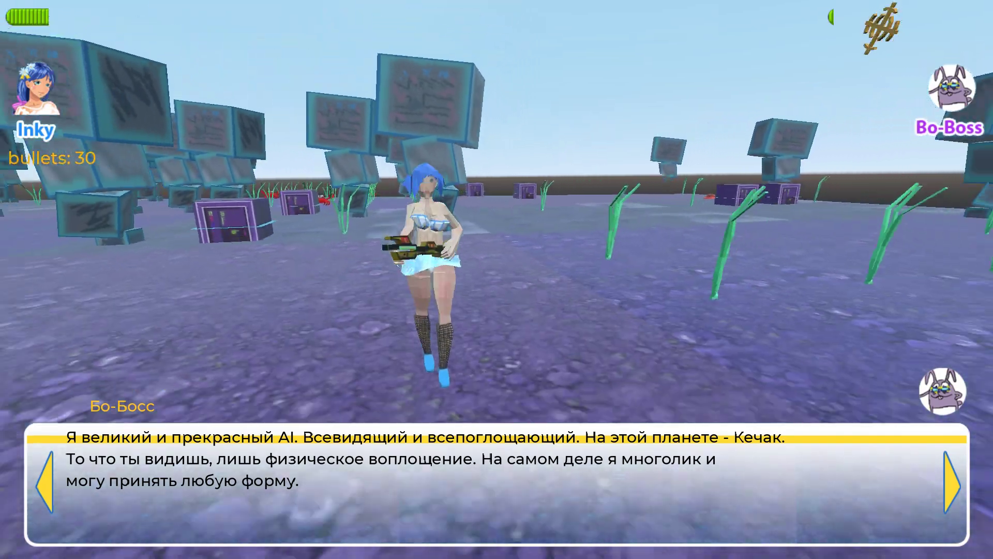
key("w")
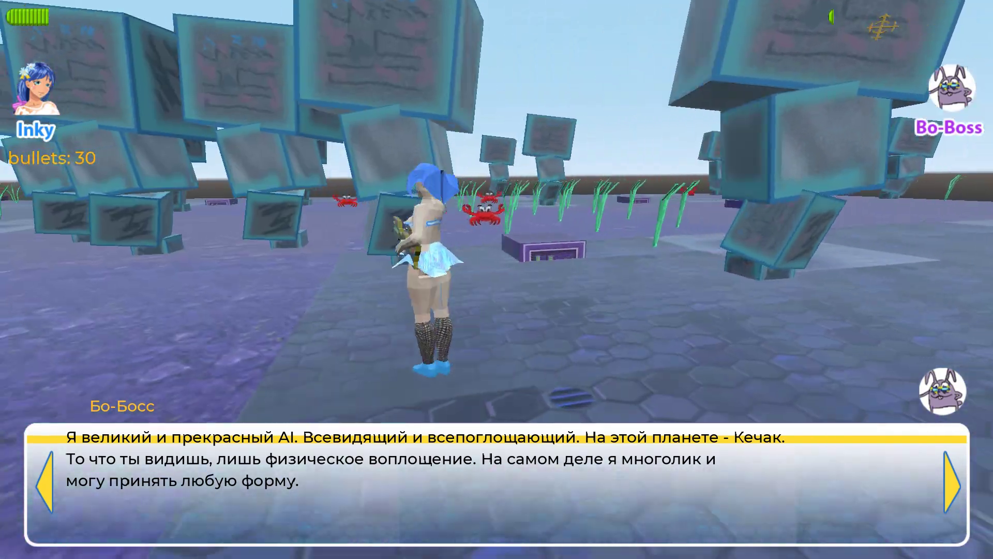
key("s")
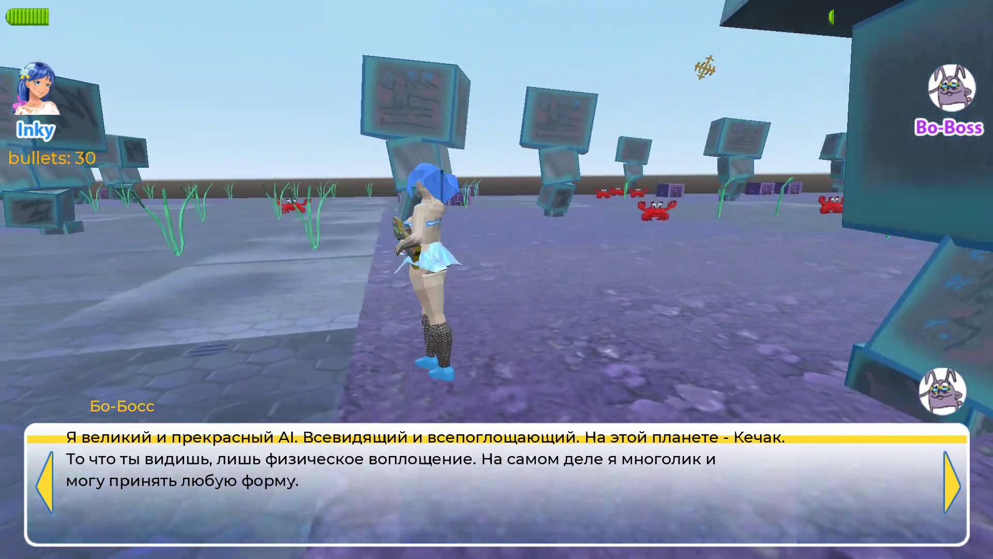
key("w")
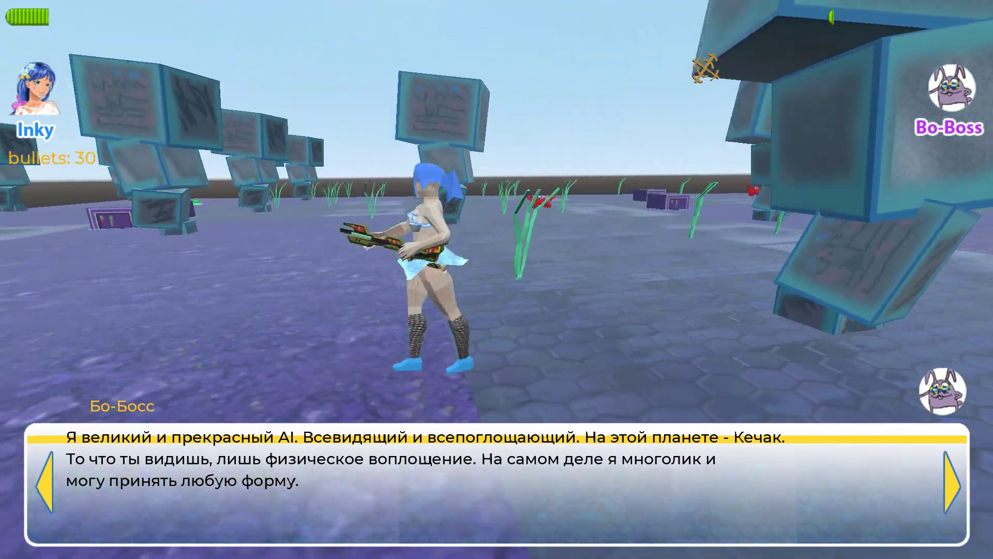
key("w")
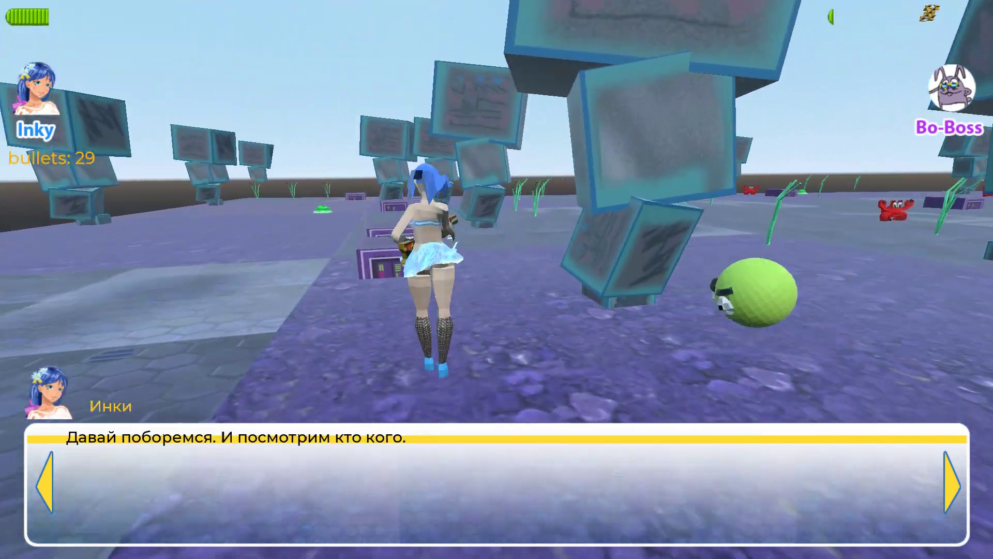
key("w")
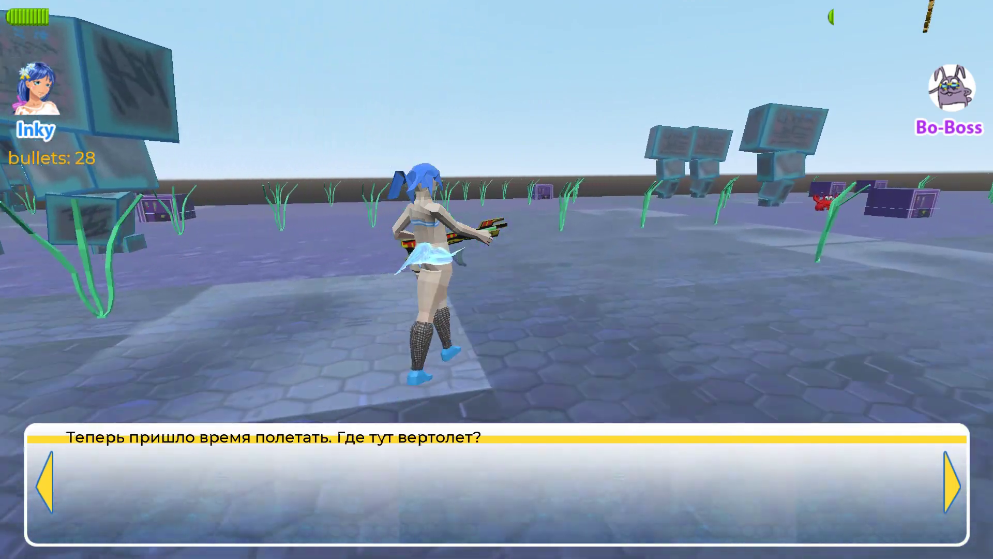
Walk Inky up to the crates and fire six volleys at the crabs until bullets reach 0
key("w")
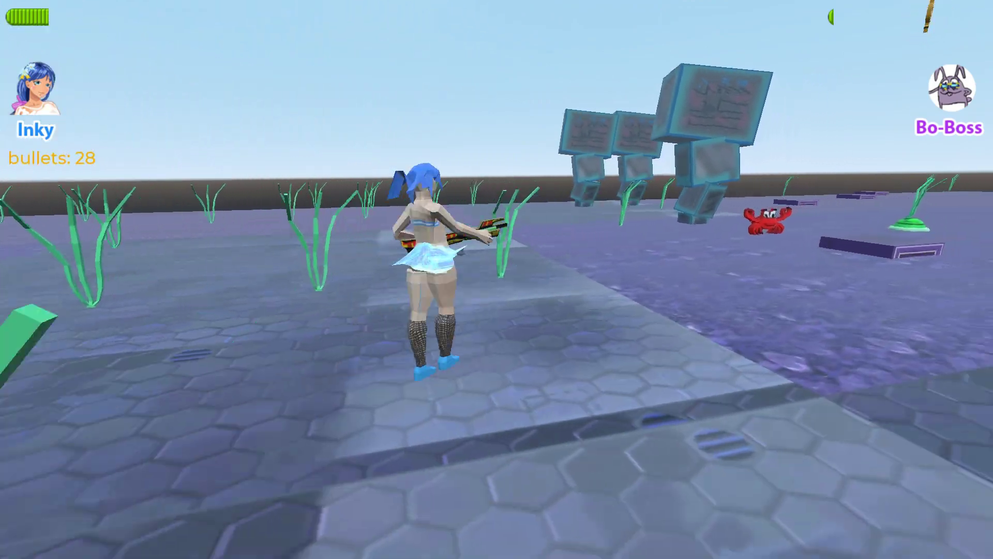
key("w")
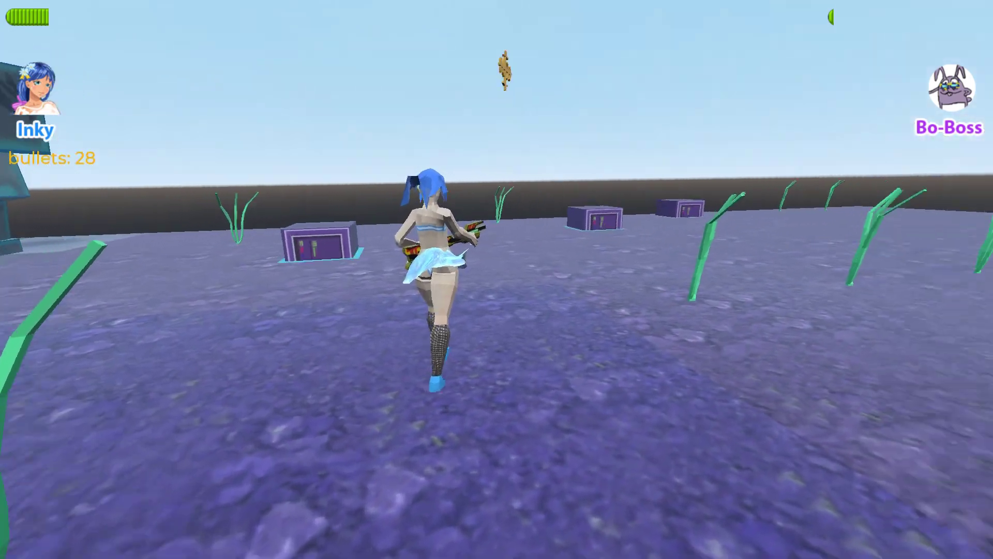
key("w")
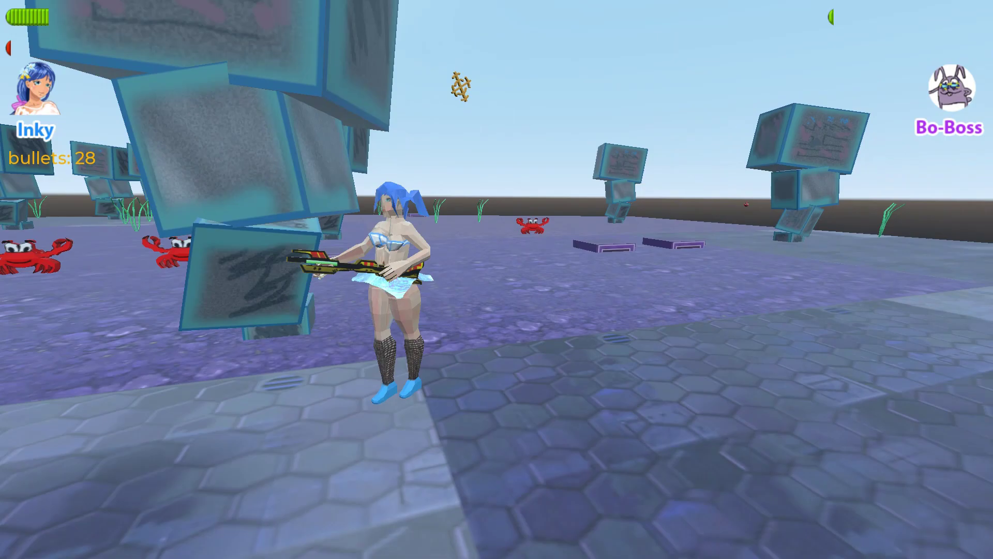
left_click(460, 87)
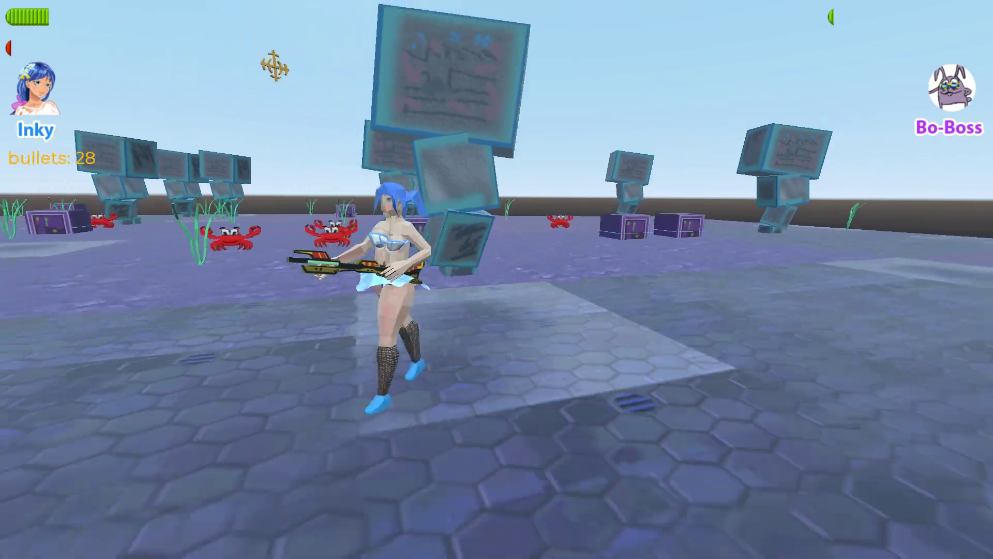
left_click(441, 52)
left_click(440, 51)
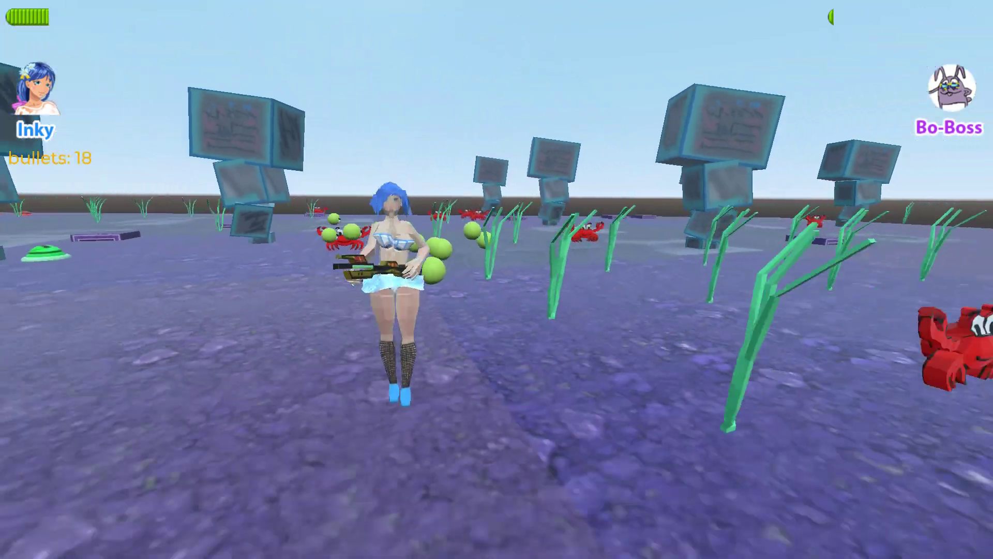
left_click(441, 51)
left_click(441, 51)
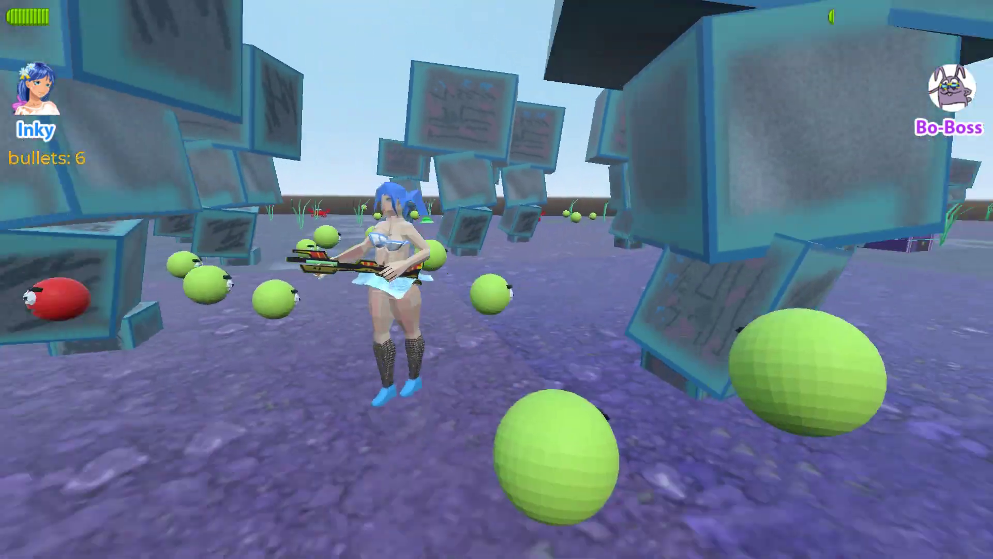
left_click(440, 52)
key("w")
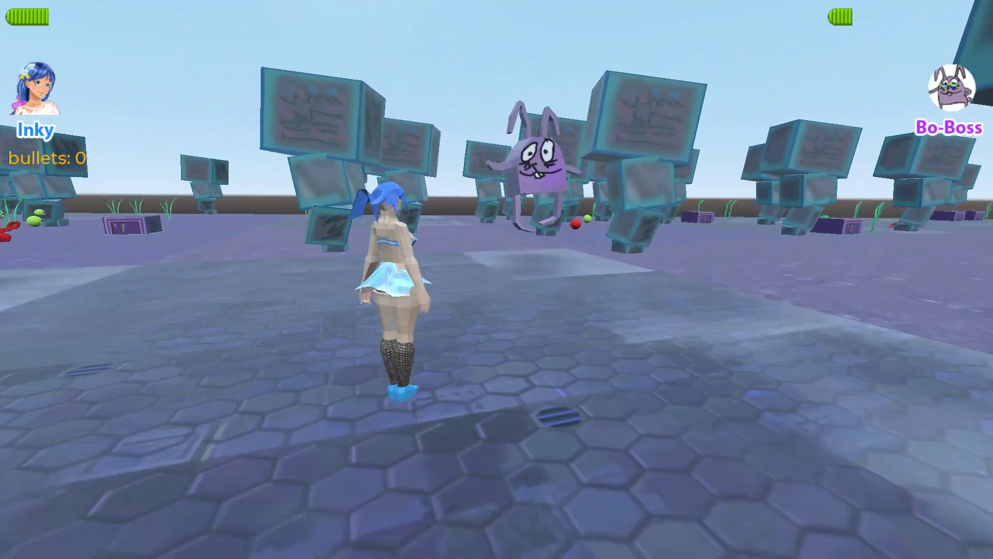
Move Inky over the rocky ground onto the hex platform, firing at Bo-Boss's green minions
key("s")
key("a")
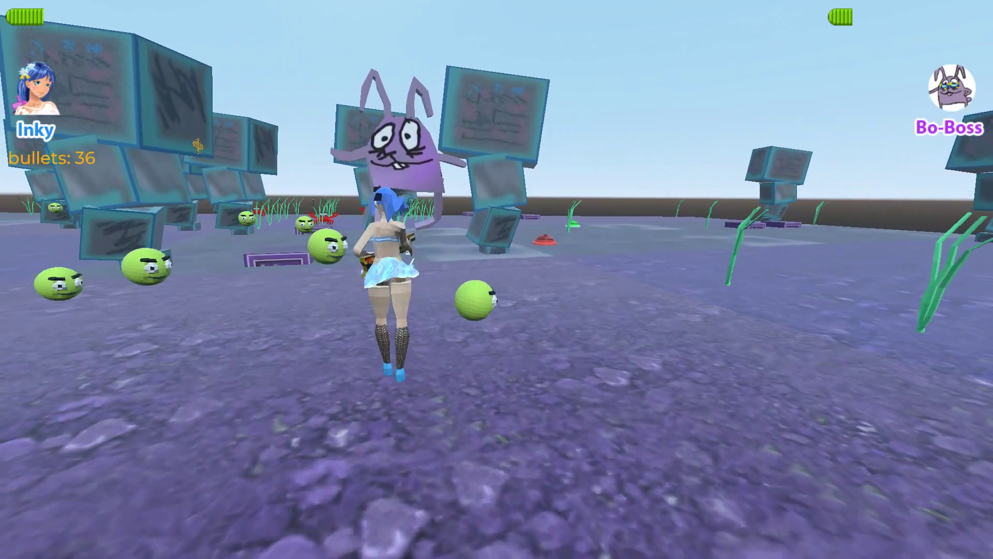
left_click_drag(497, 279, 497, 279)
key("s")
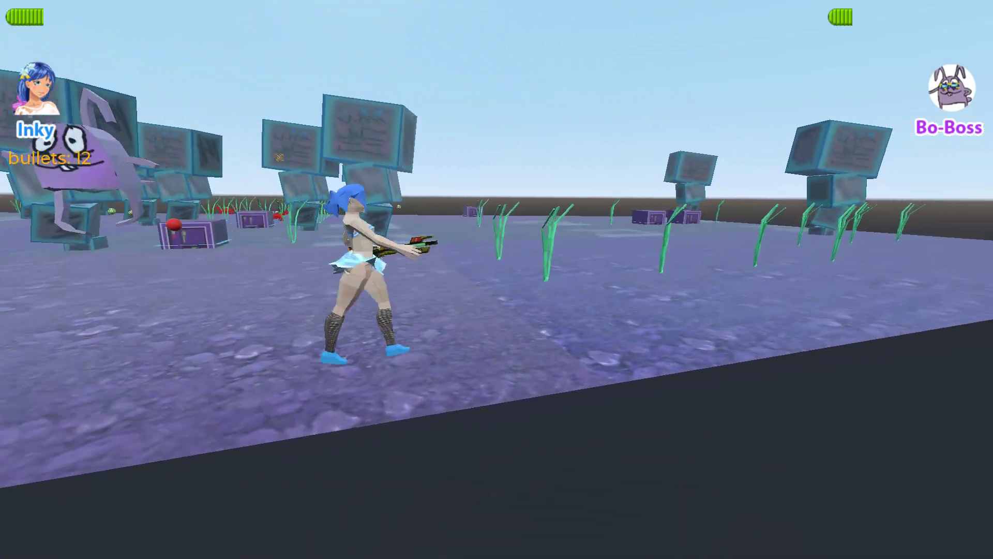
key("w")
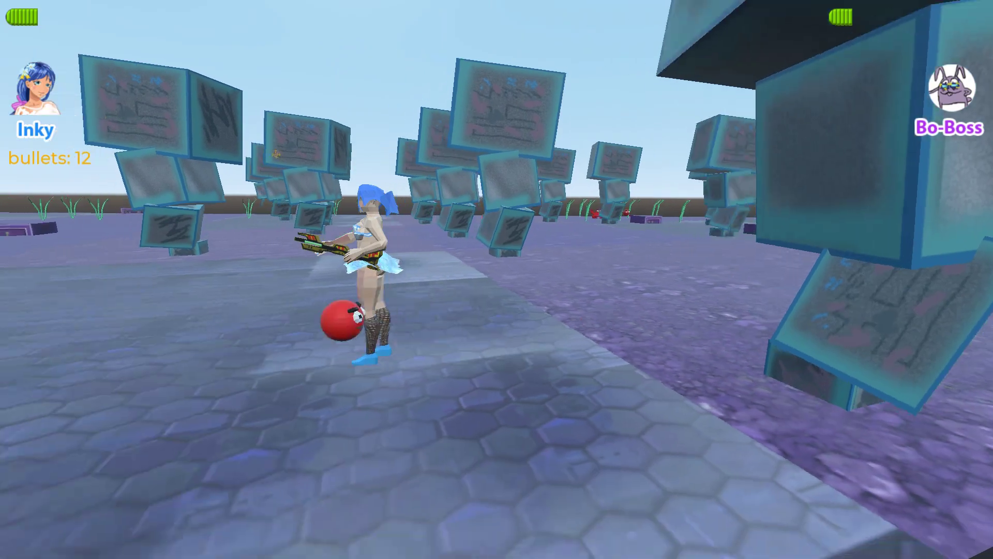
left_click_drag(276, 153, 297, 157)
key("w")
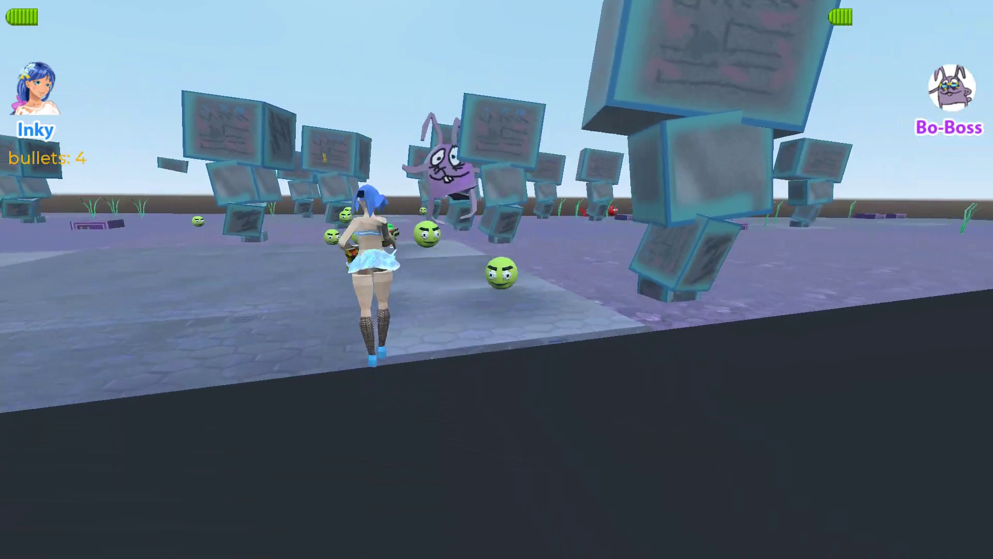
Grab the green ammo pickup to reach 31 bullets, fire, and run toward the cube field
key("w")
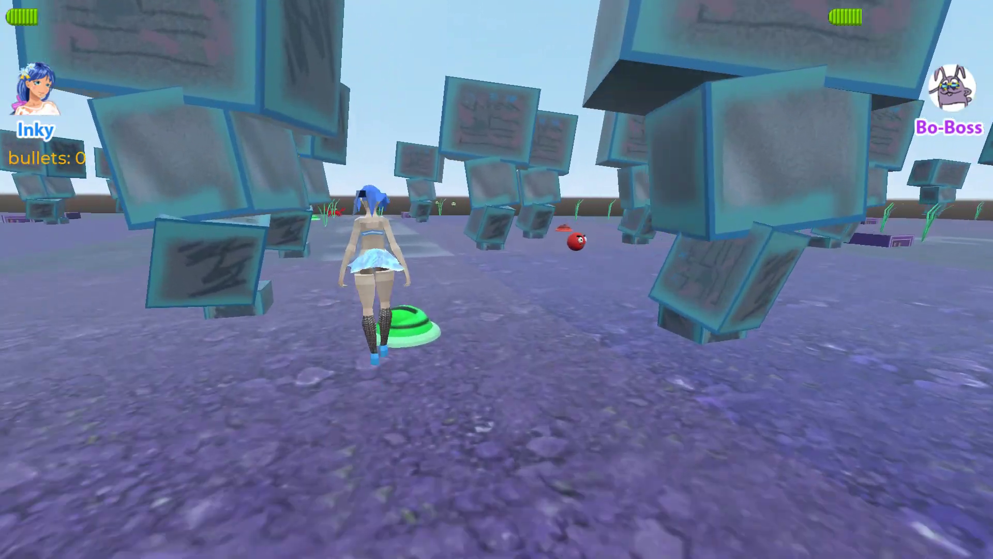
key("s")
left_click_drag(496, 280, 496, 279)
key("w")
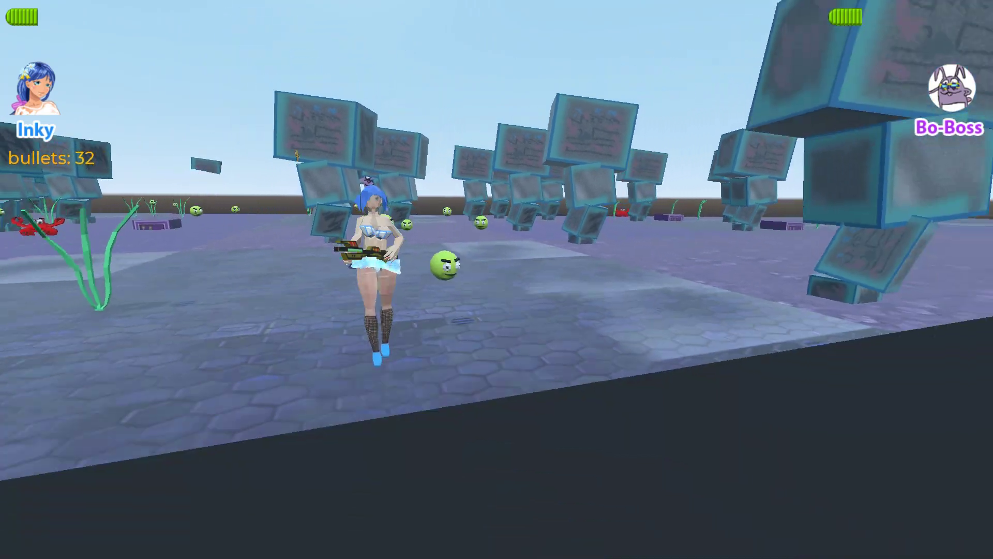
left_click(296, 154)
key("w")
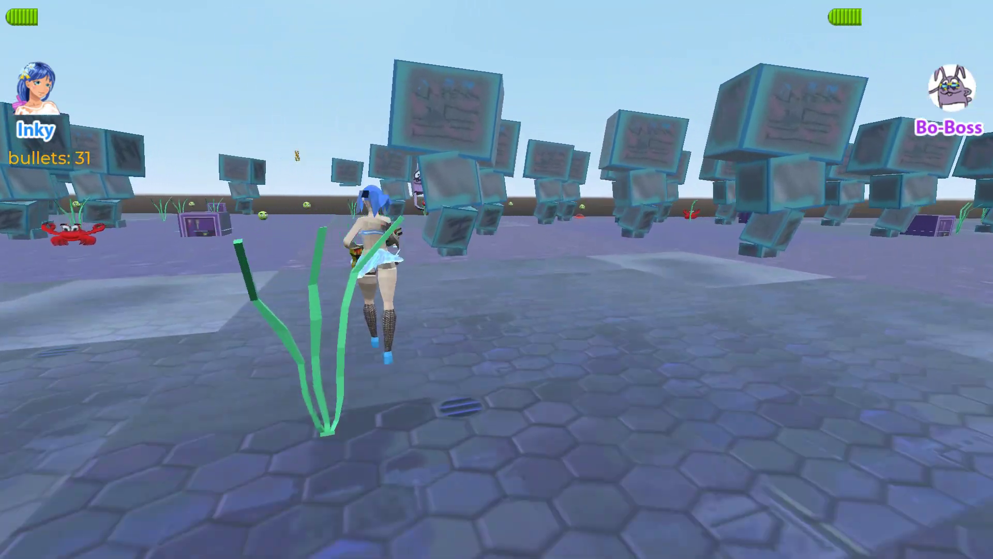
key("w")
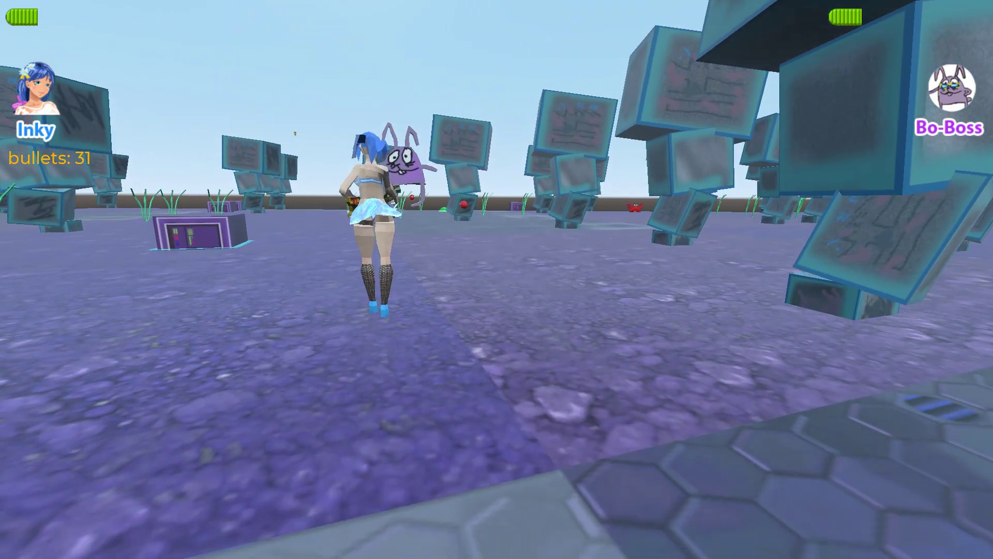
key("w")
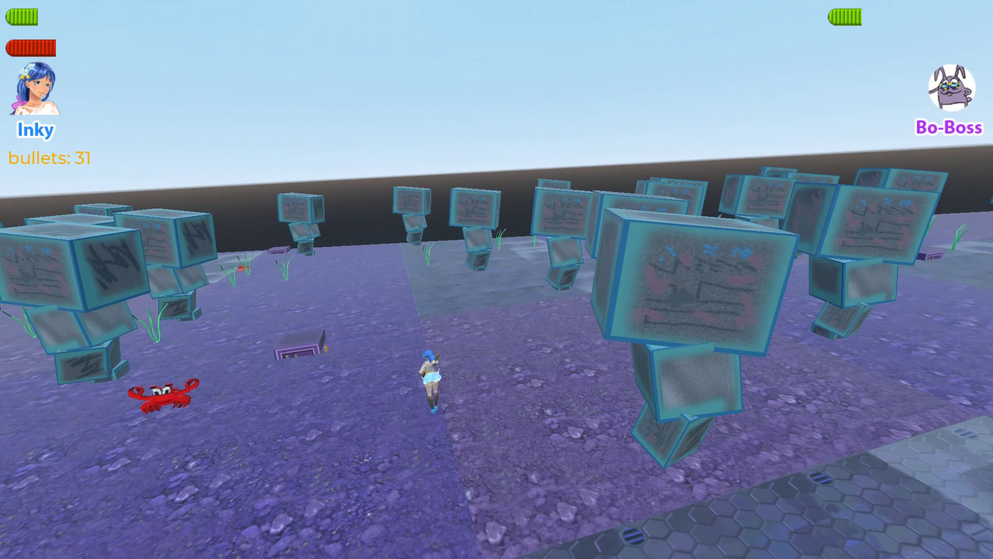
Run Inky past the chest across the glass floor and onto the green button
key("w")
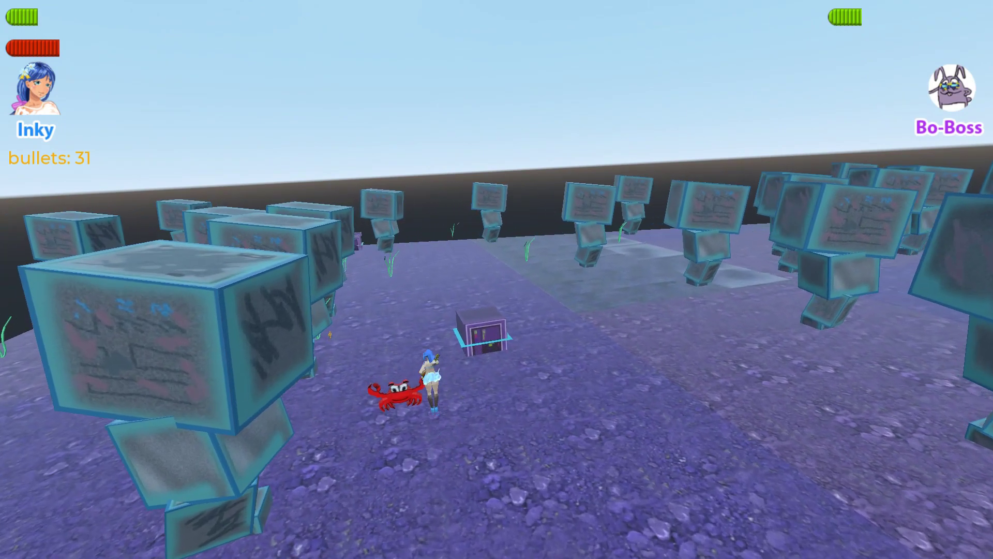
key("d")
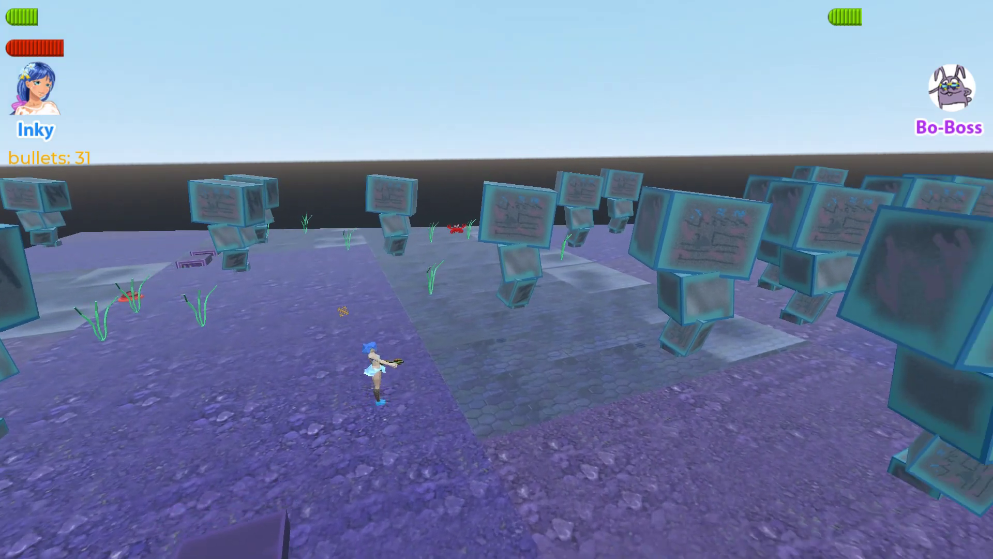
key("w")
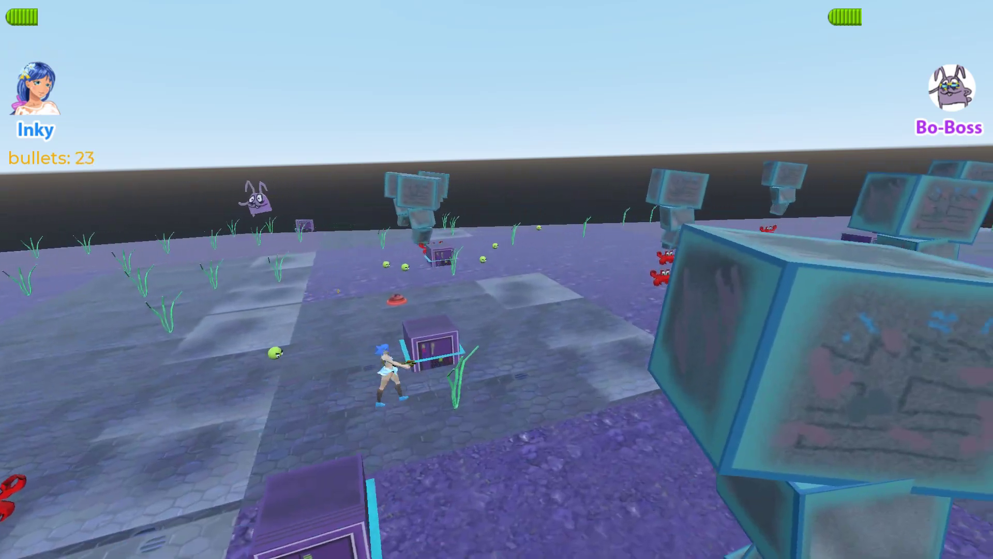
key("d")
key("d")
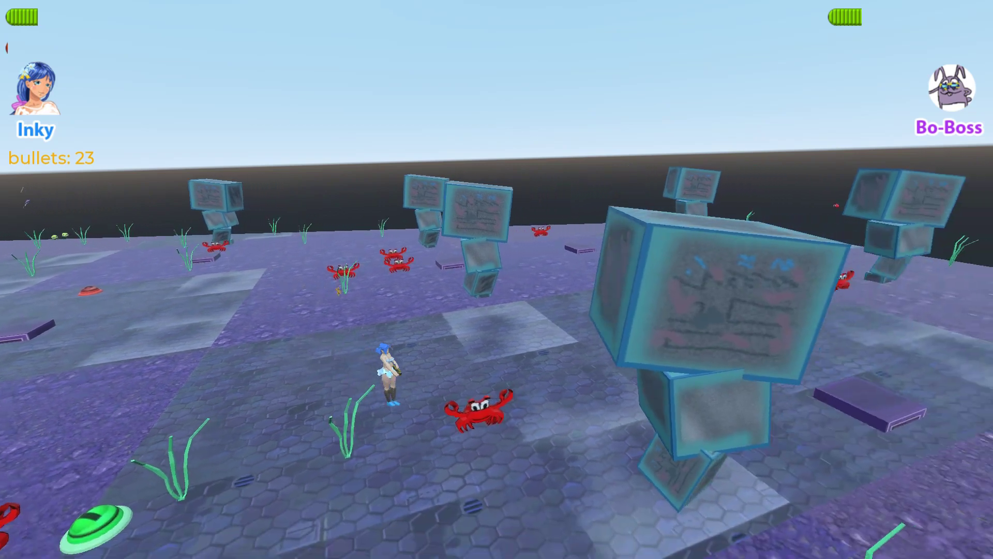
key("a")
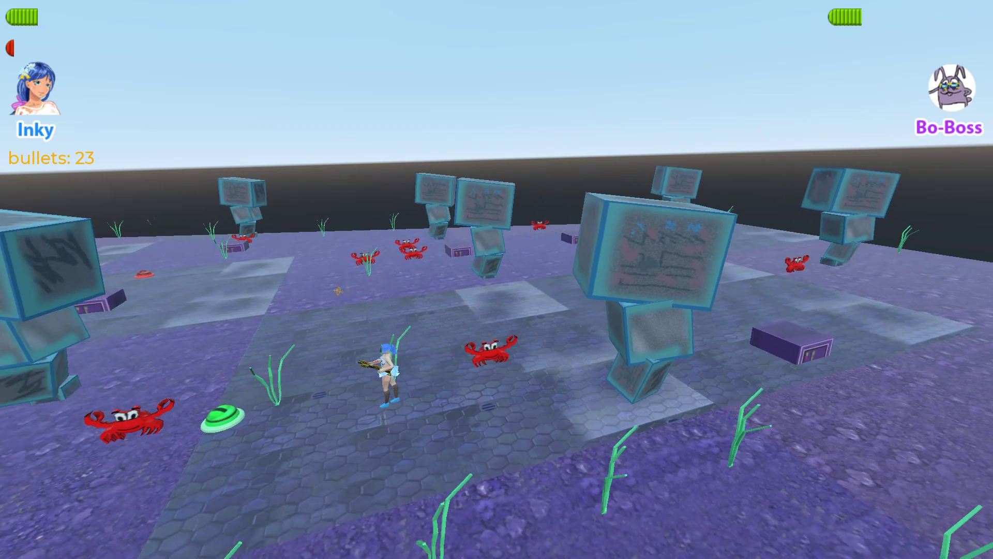
key("a")
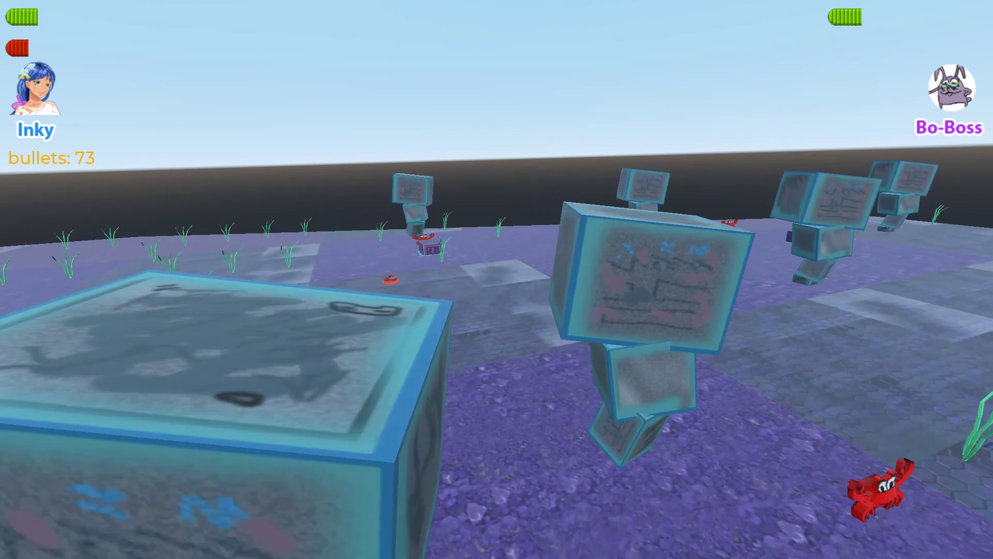
Fire at nearby enemies and move along the hex-tile path with 191 bullets
key("space")
key("space")
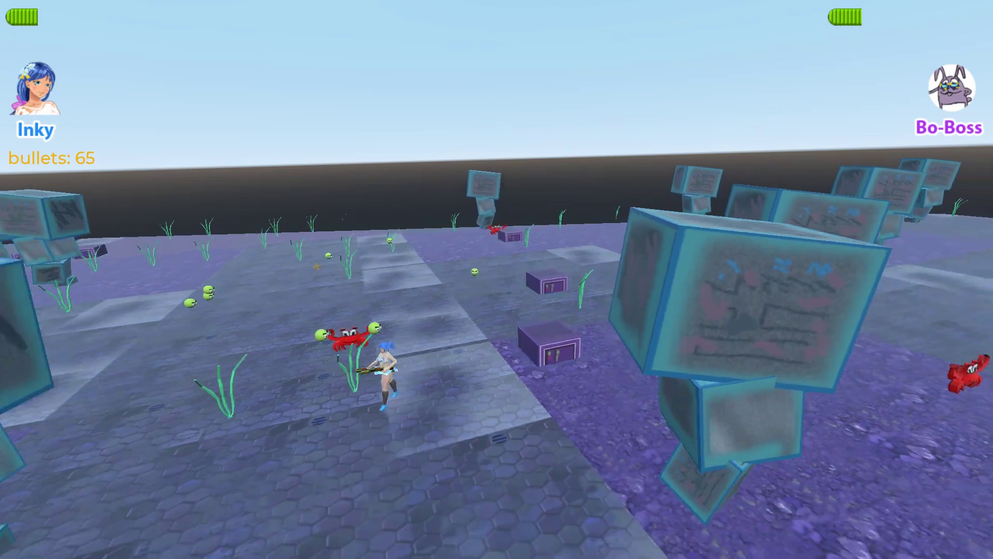
key("space")
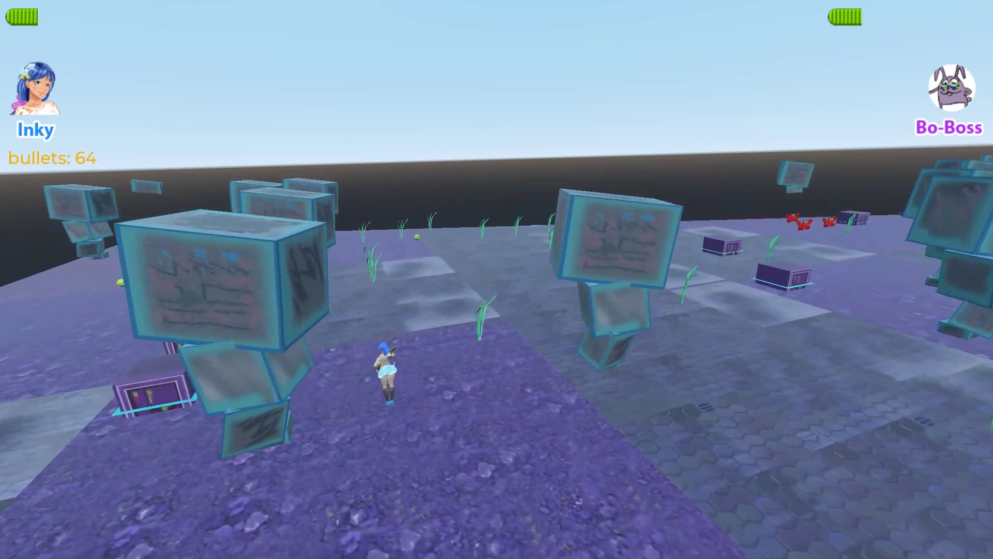
key("space")
key("space")
key("space")
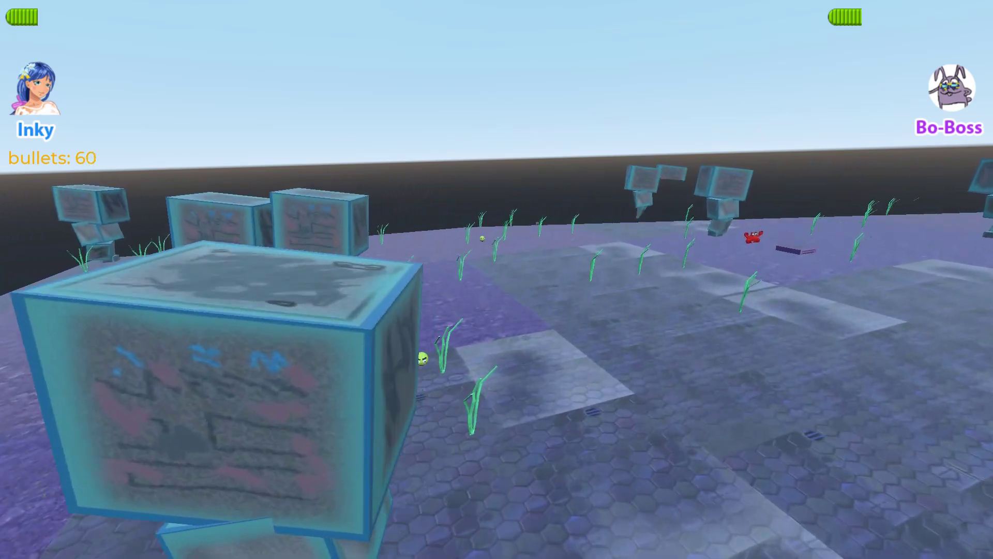
key("w")
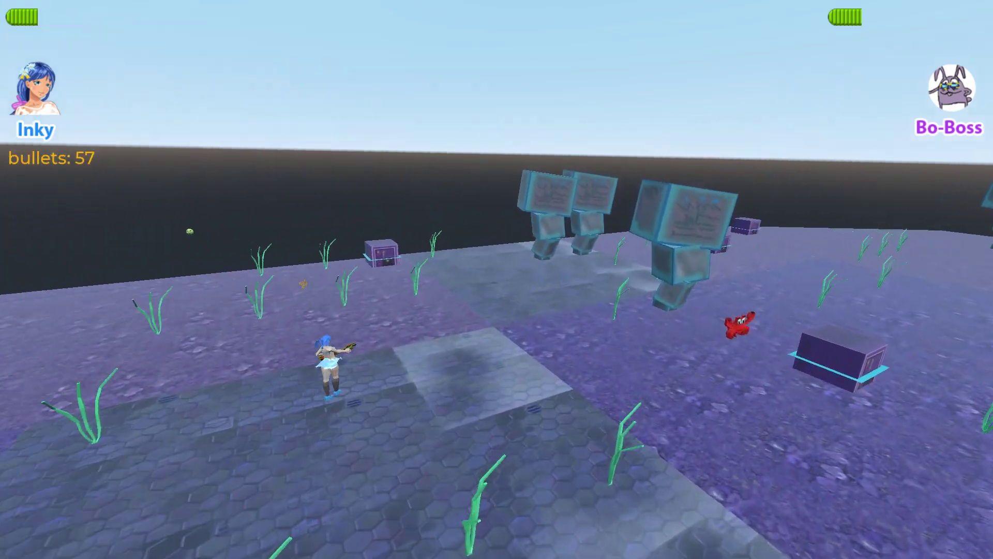
key("d")
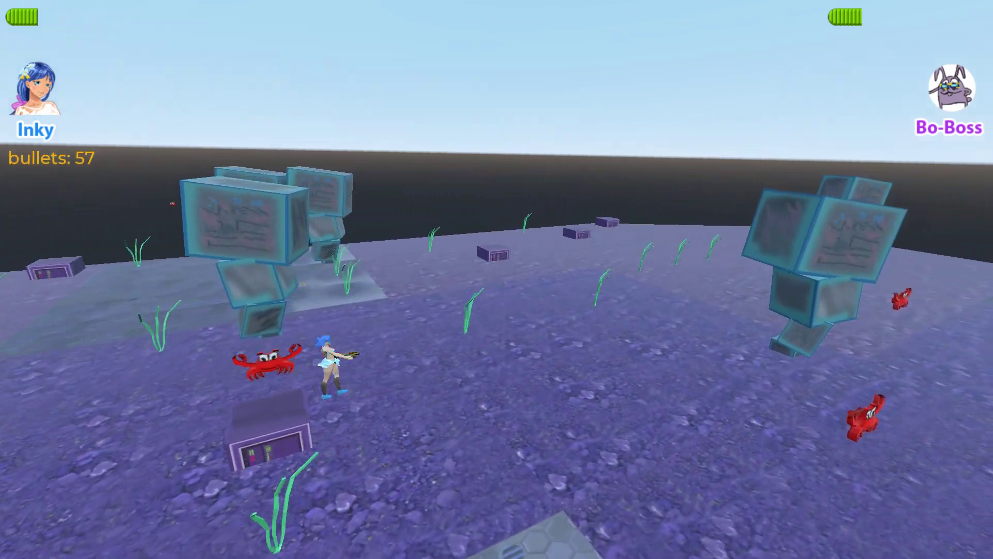
key("d")
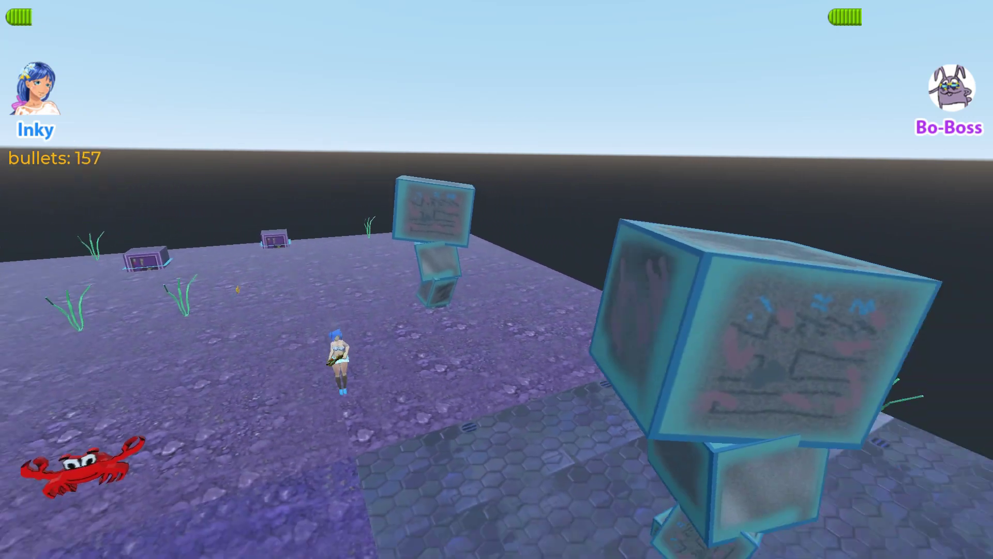
Run Inky forward along the stone path past the box robots onto the open field
key("w")
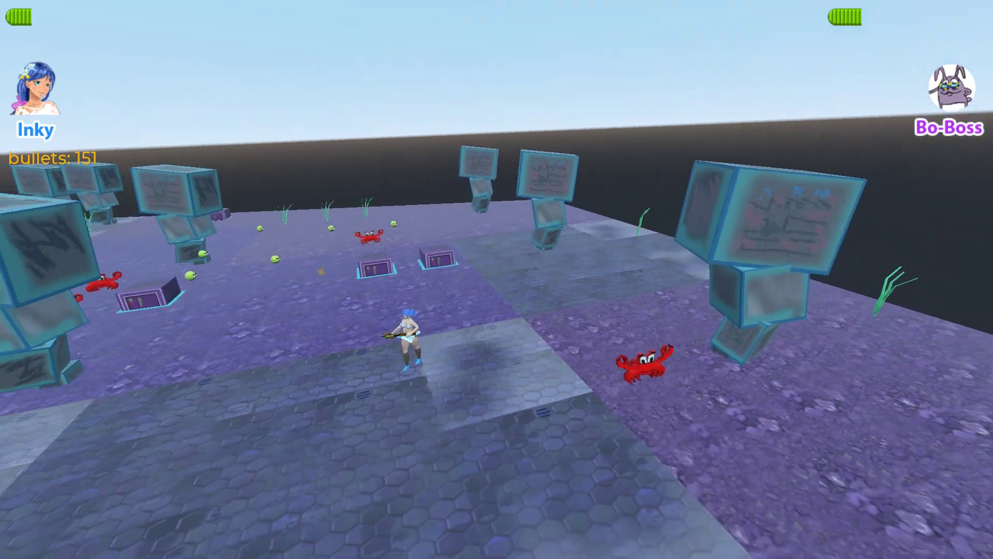
key("w")
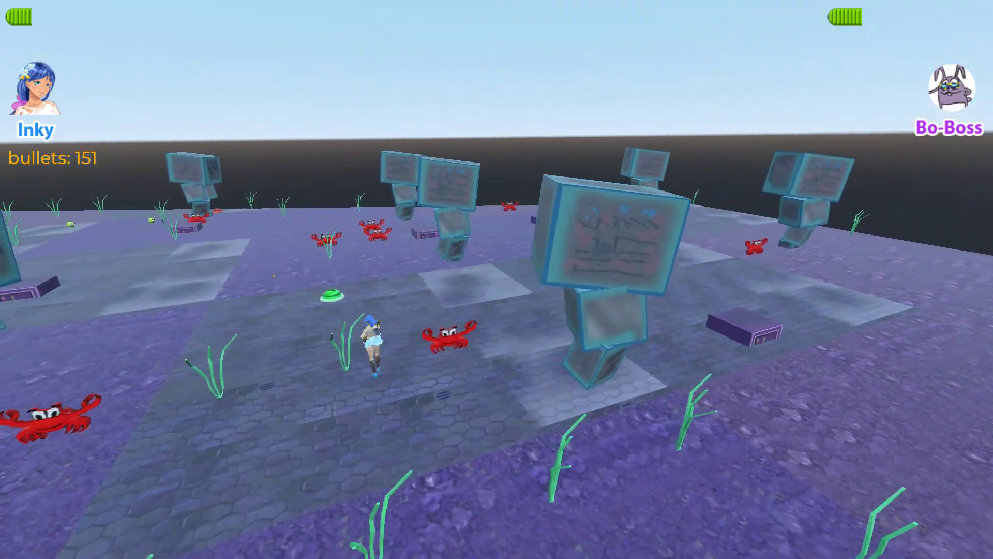
key("w")
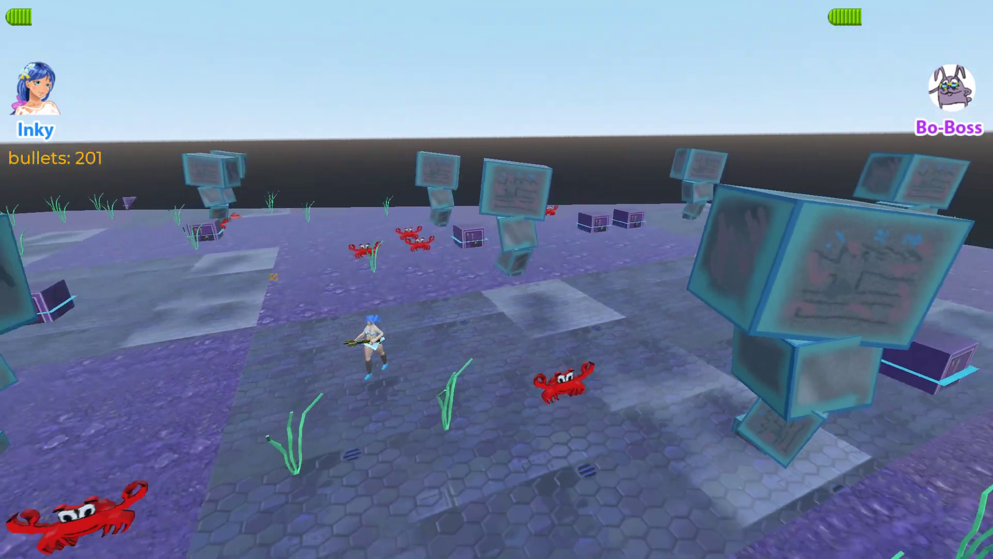
key("w")
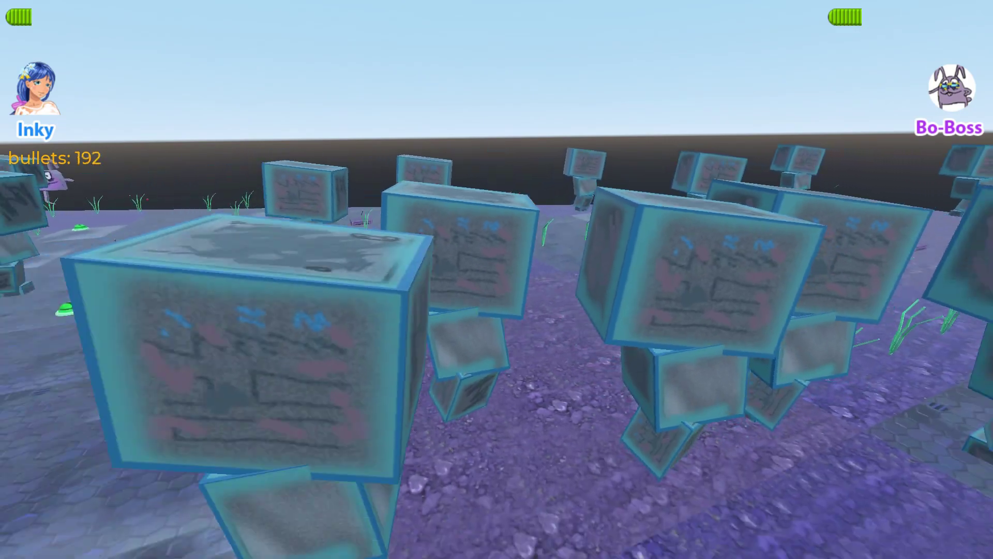
key("w")
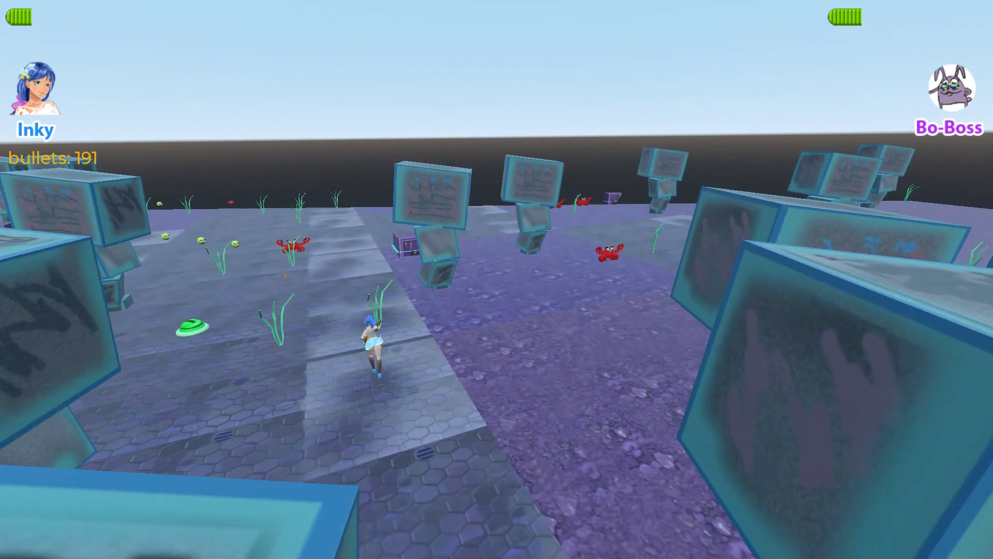
key("w")
key("w")
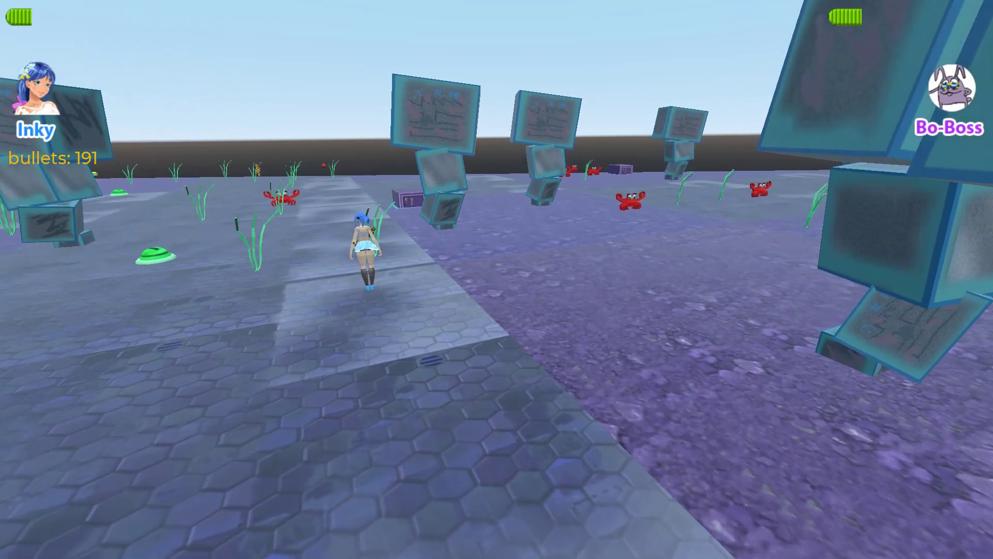
key("w")
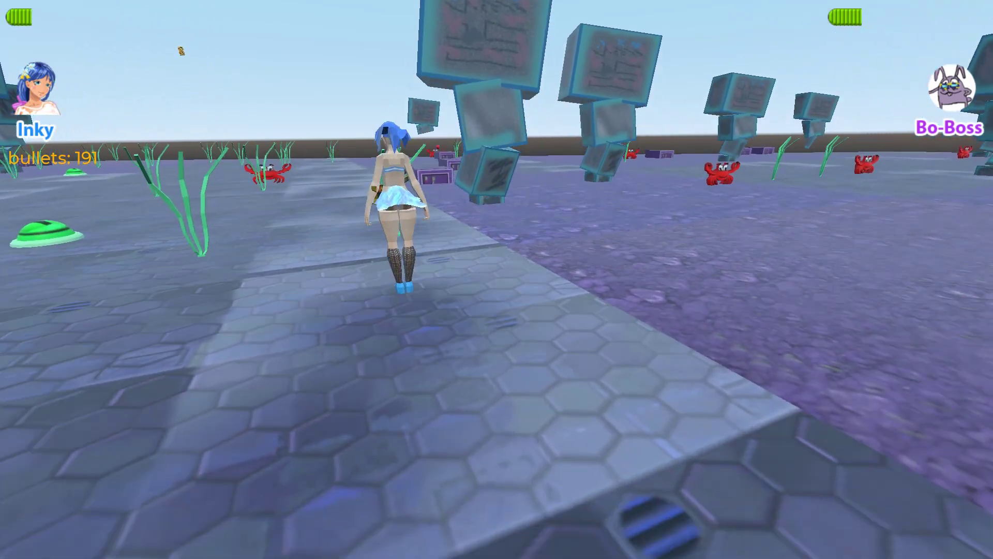
Walk Inky left and back toward the camera, turning her to show different sides
key("a")
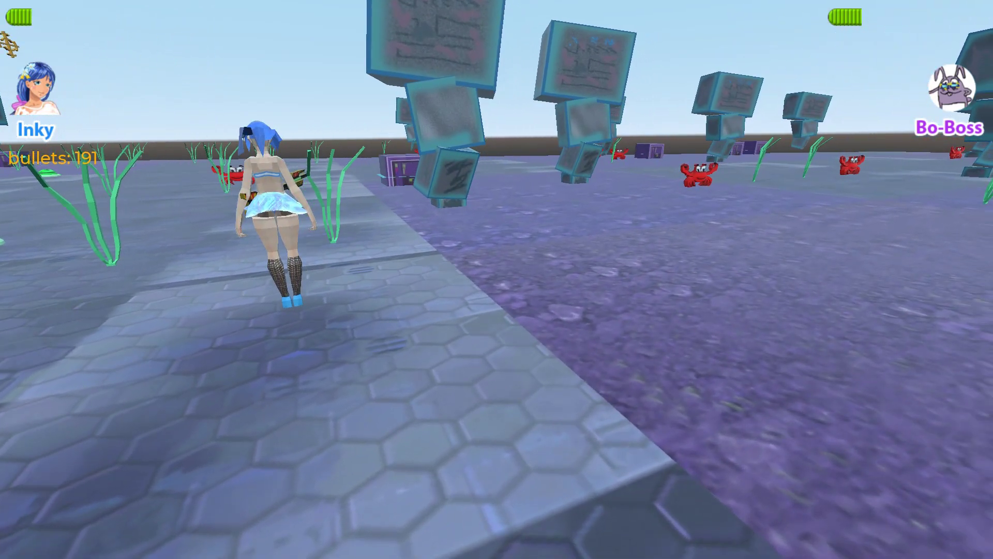
key("a")
key("s")
key("d")
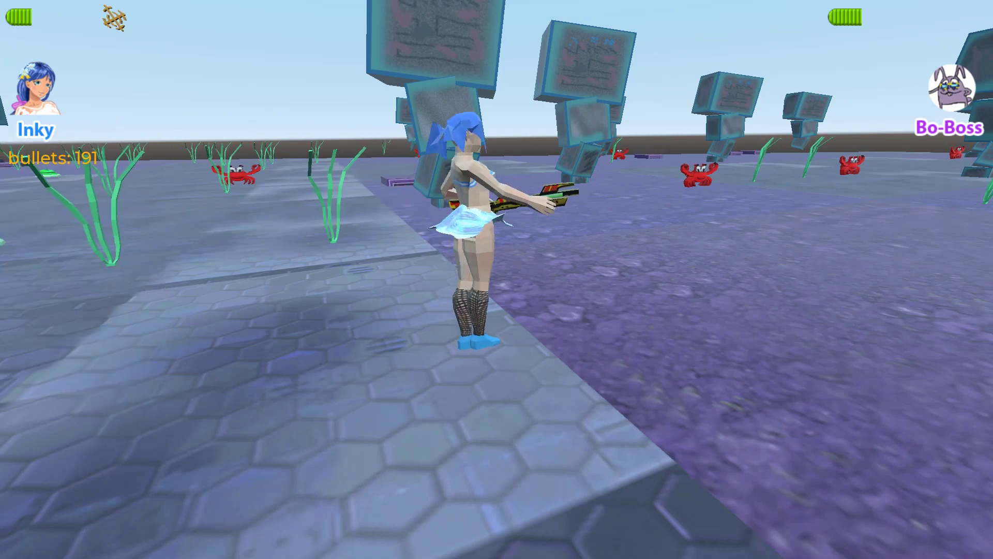
key("a")
key("s")
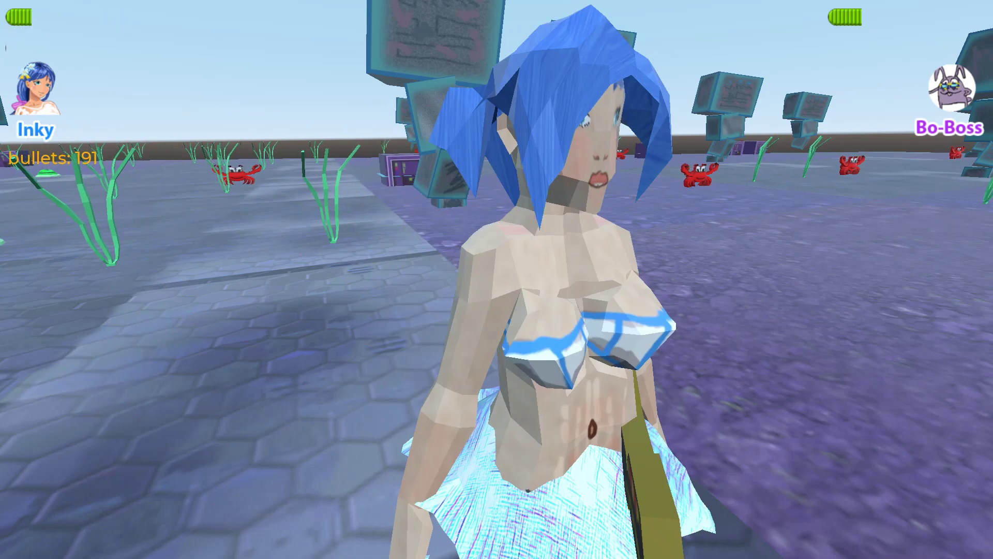
key("w")
key("d")
key("a")
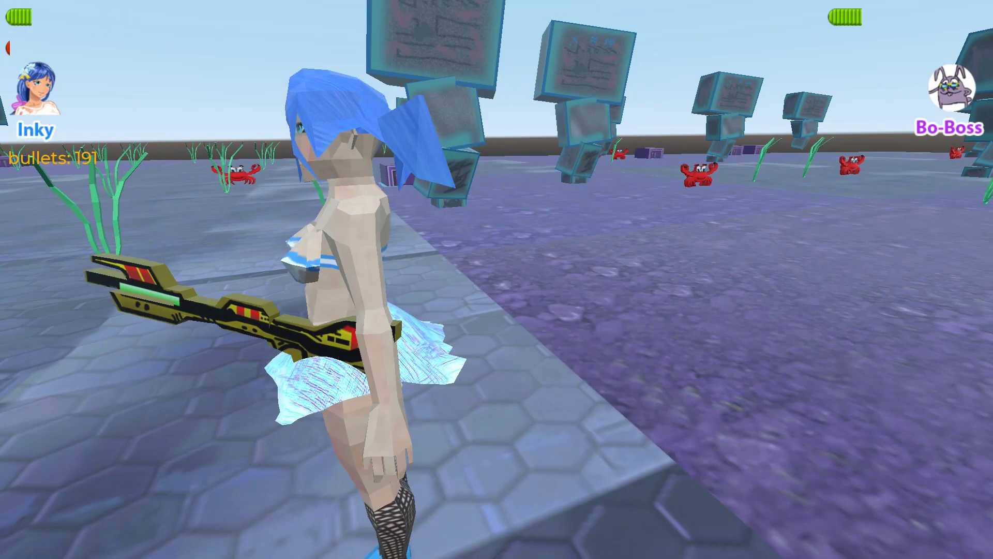
key("d")
key("s")
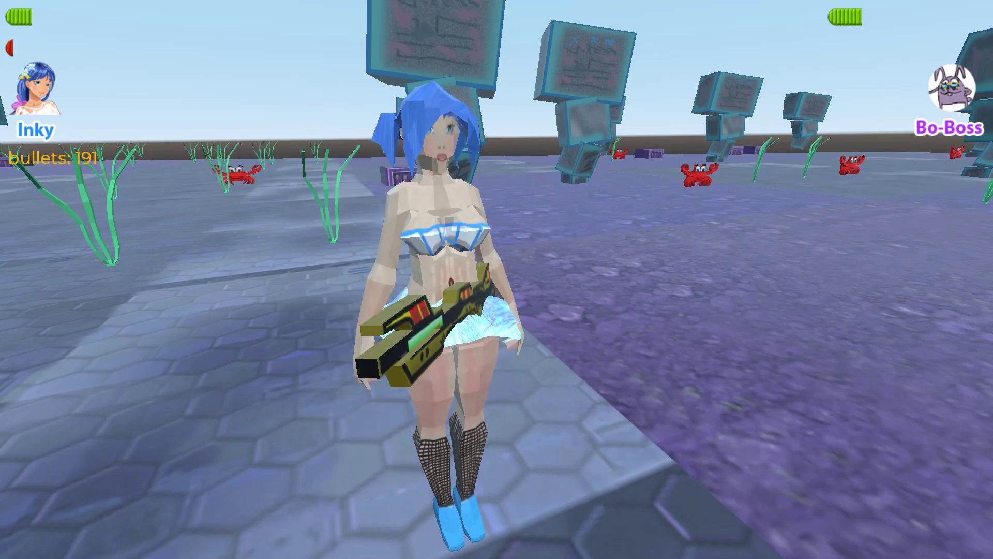
Swing the view around Inky to show her side profile, then turn her toward the camera
key("a")
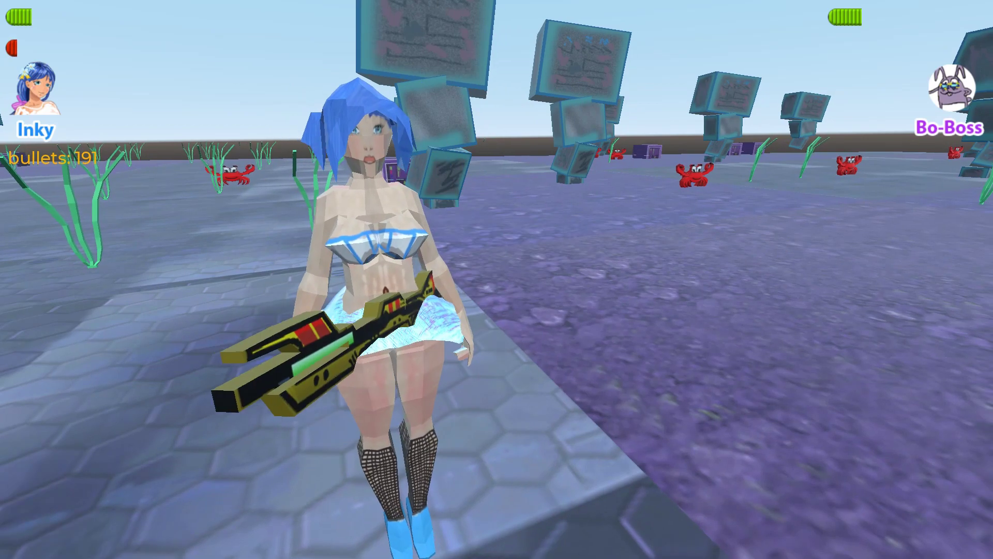
key("a")
key("d")
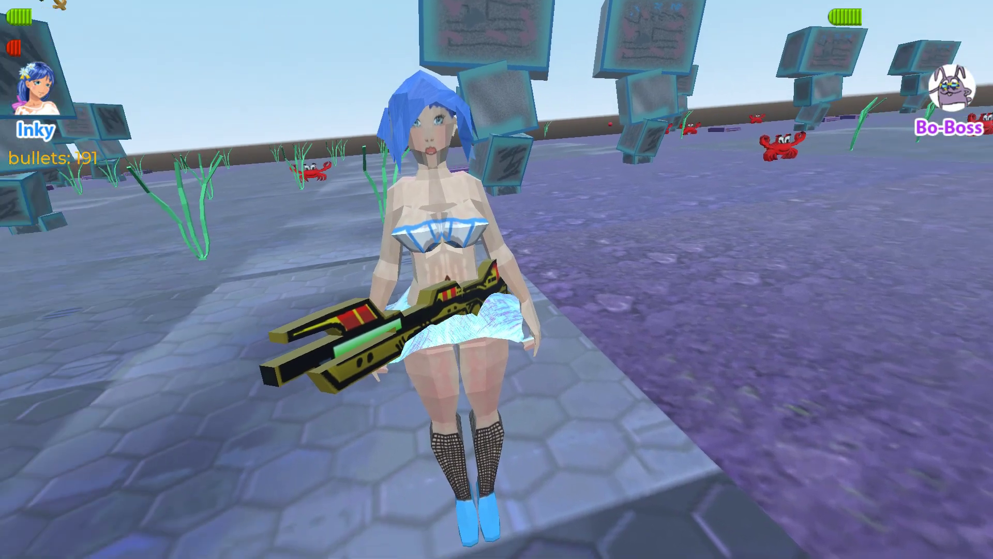
key("a")
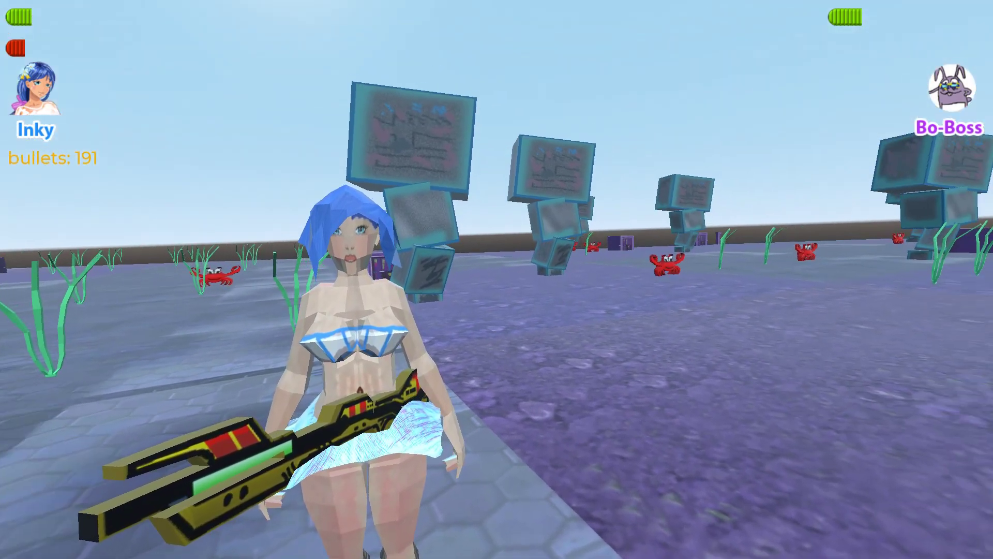
key("d")
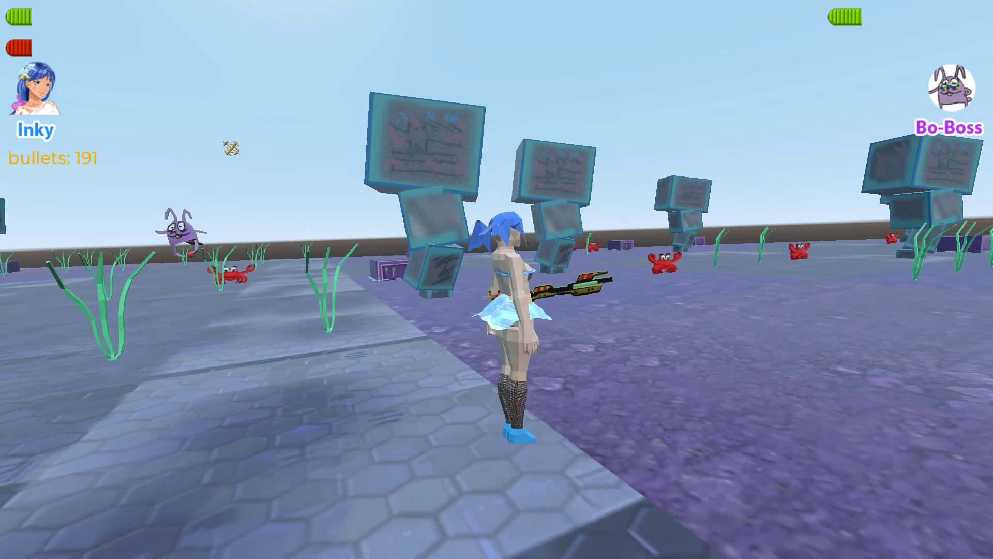
key("d")
key("a")
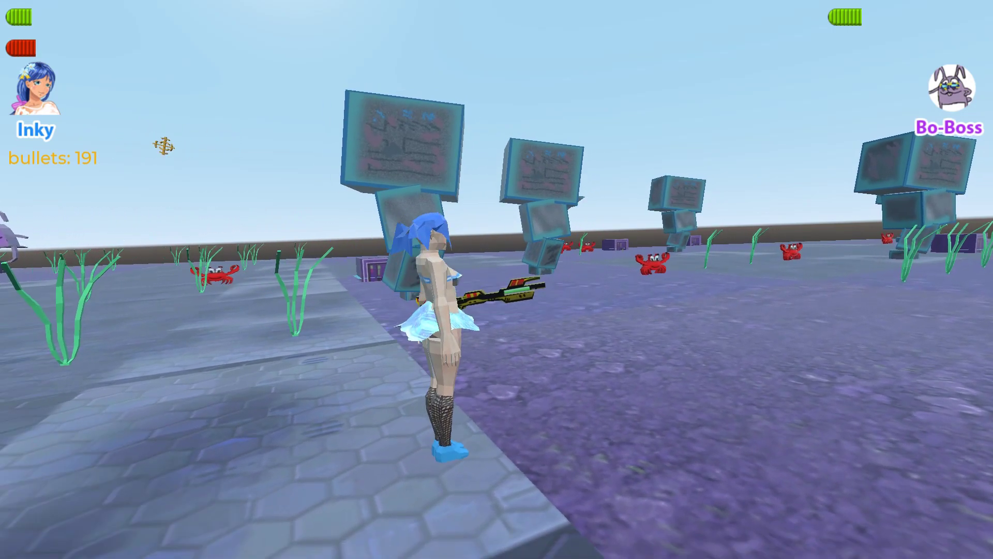
key("s")
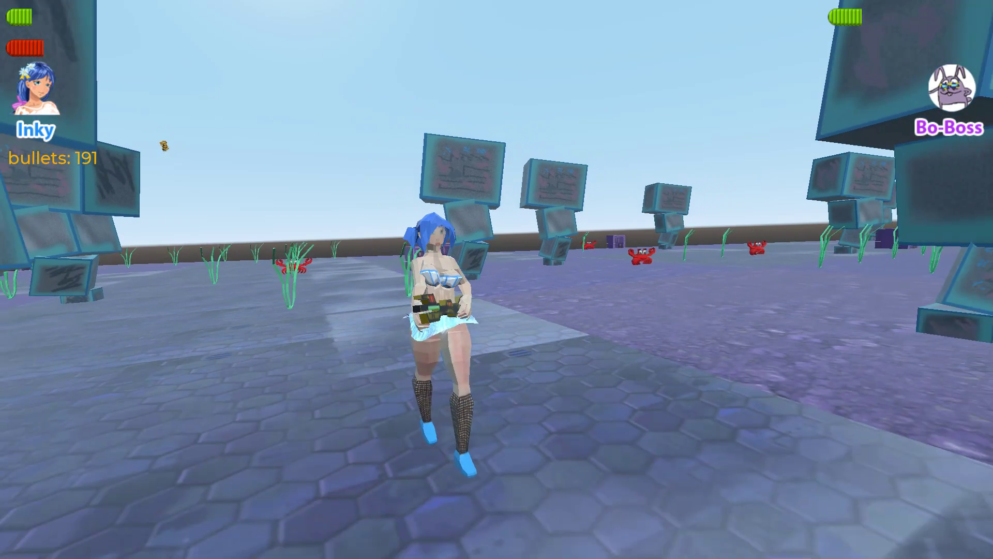
Bring Inky close to the camera, then run into the arena toward Bo-Boss
key("s")
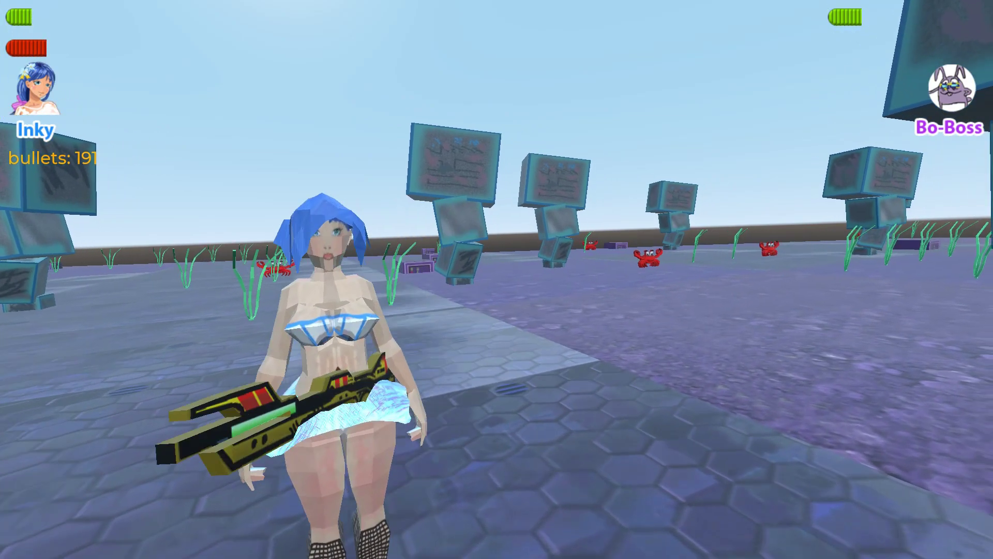
key("a")
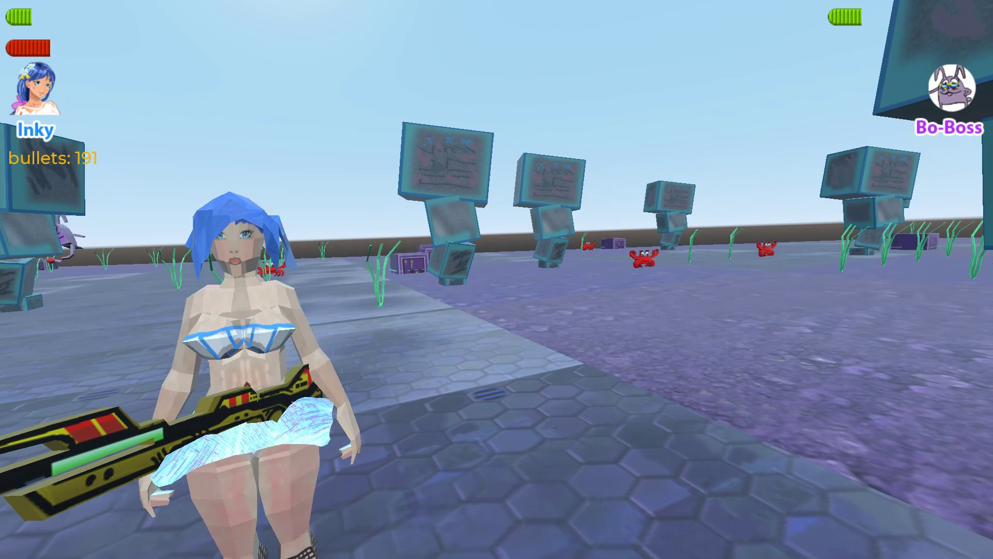
key("w")
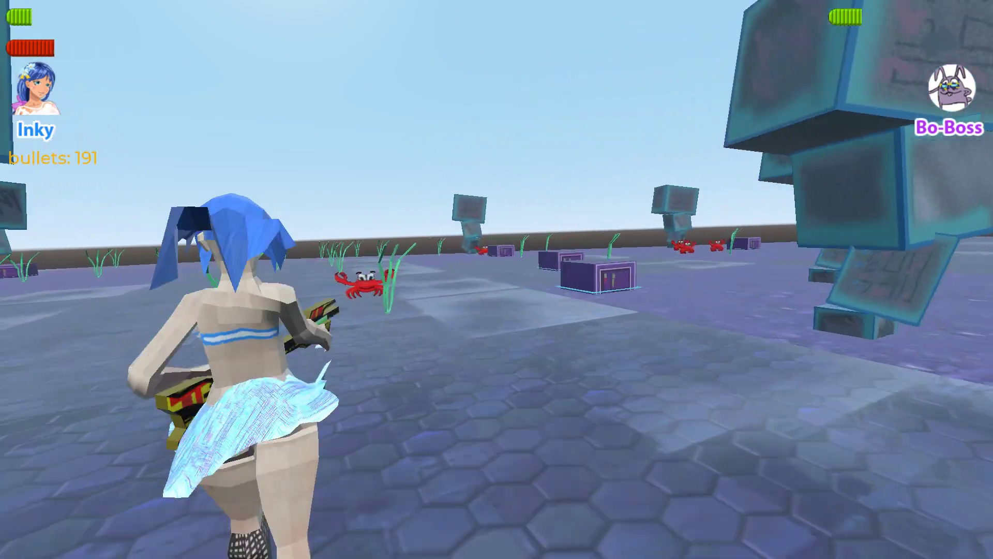
key("a")
key("w")
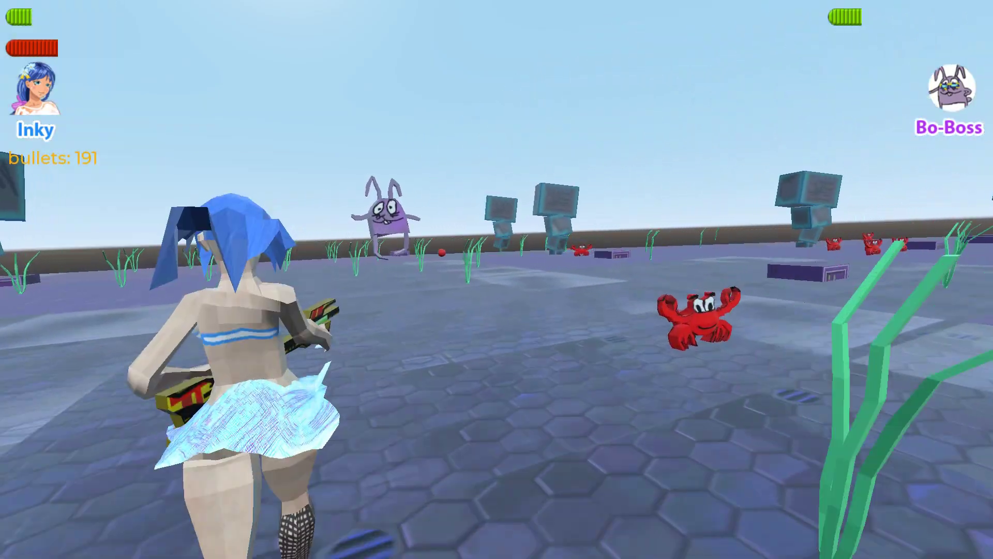
Fire a long volley of green shots at the Bo-Boss bunny while moving back and forth
left_click(282, 185)
left_click(282, 185)
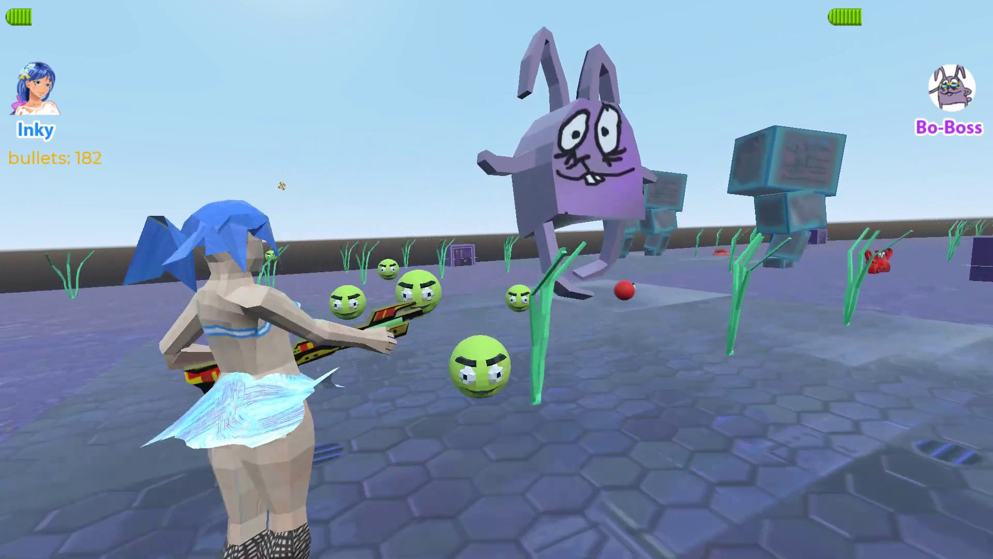
left_click(279, 187)
left_click(248, 187)
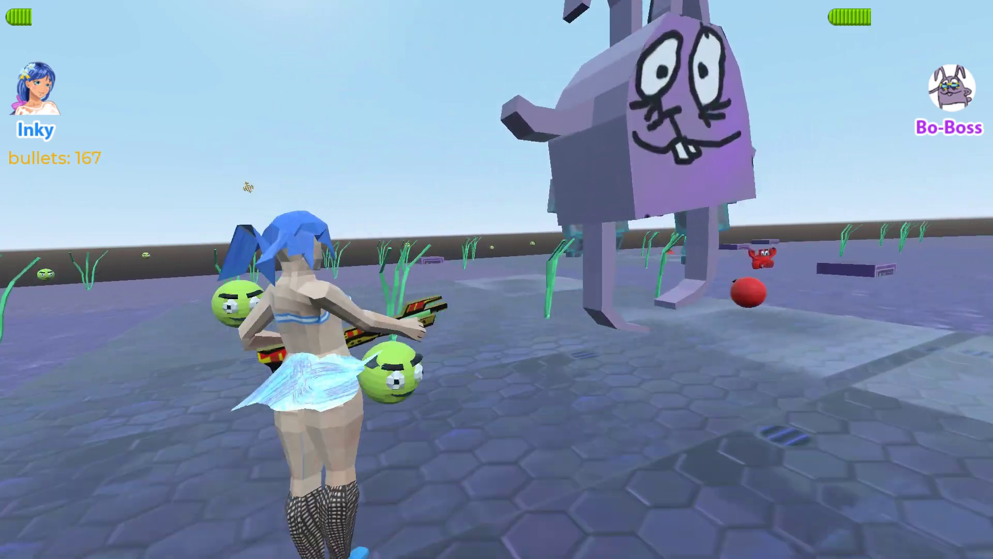
left_click(261, 186)
left_click(262, 189)
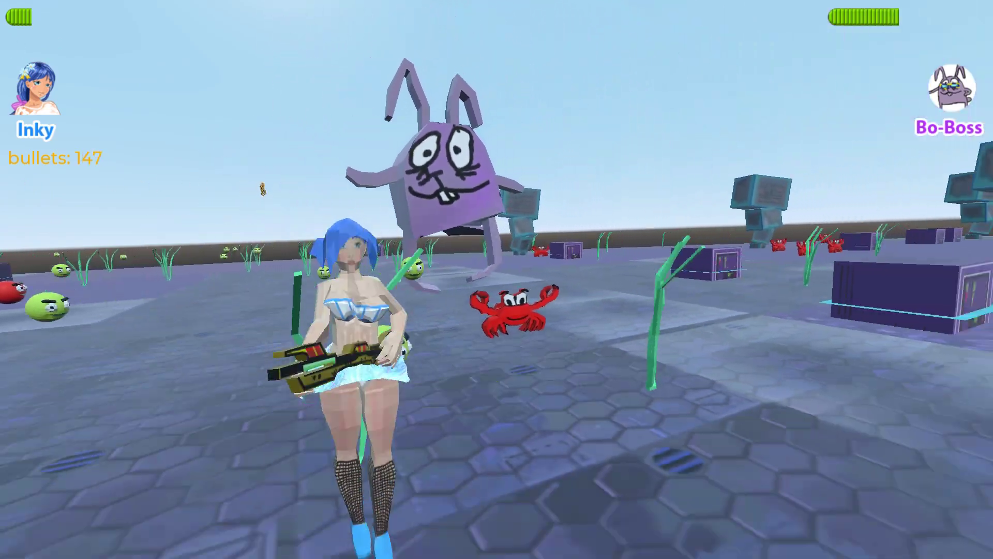
left_click(262, 189)
left_click(265, 189)
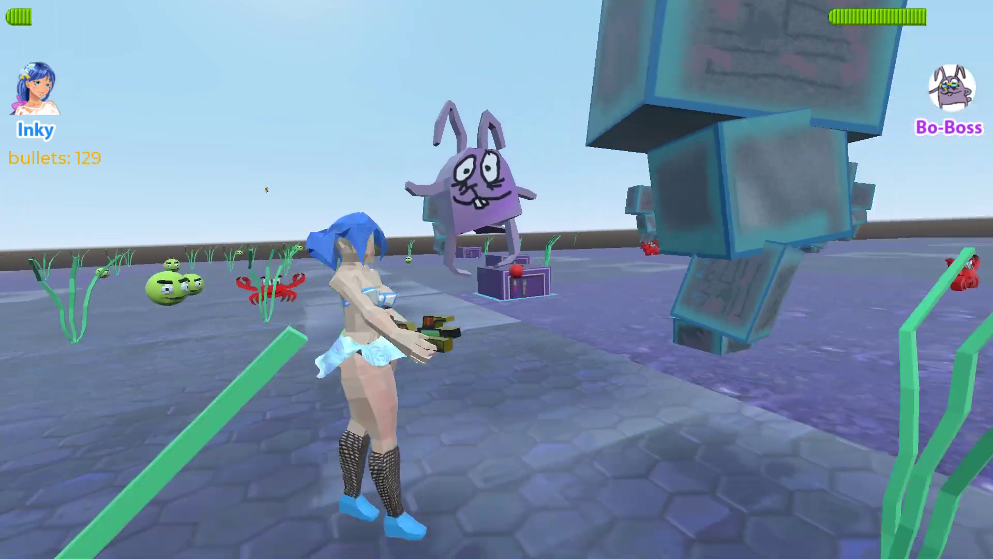
left_click(266, 189)
left_click(270, 191)
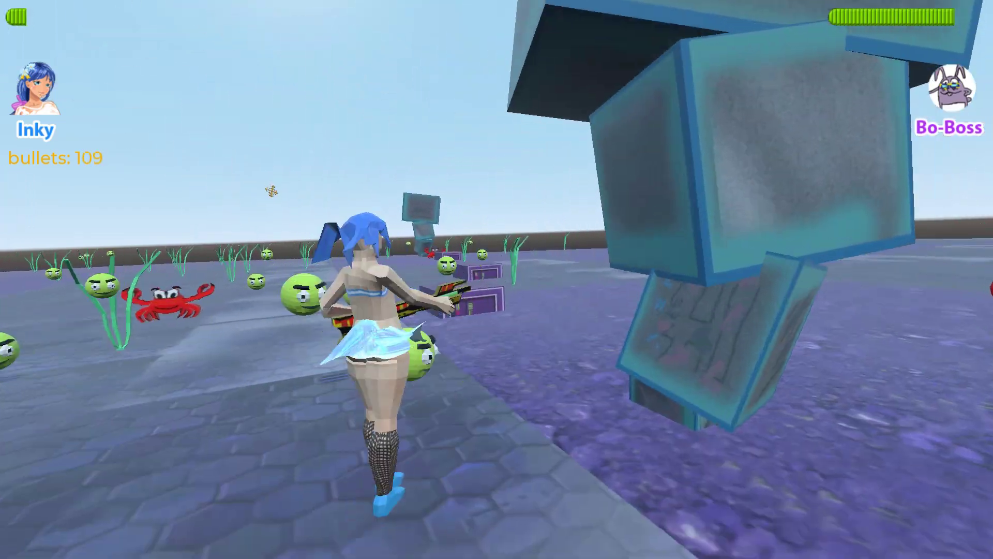
left_click(287, 191)
left_click(302, 193)
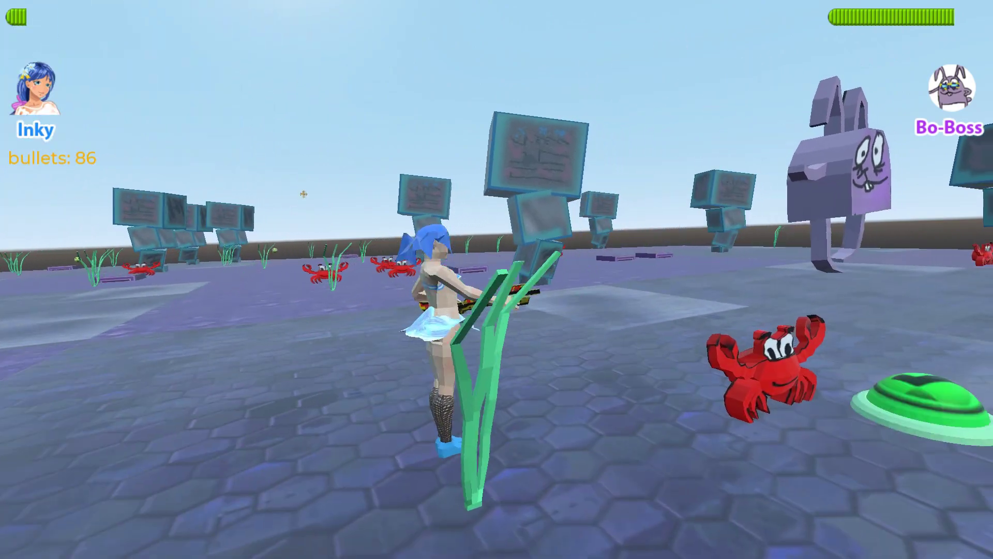
Refill ammo on the green pad, then advance onto the hex platform firing at the boss
key("w")
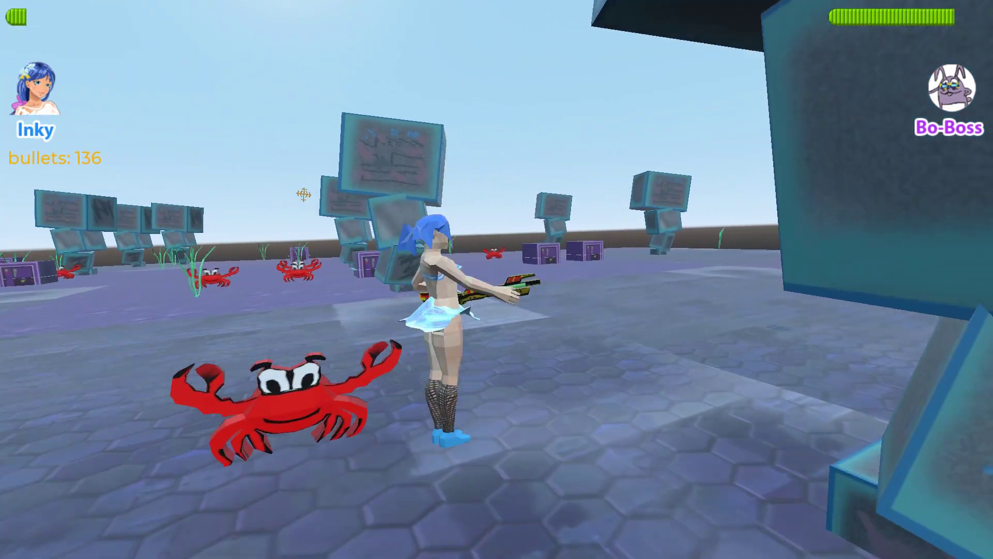
key("w")
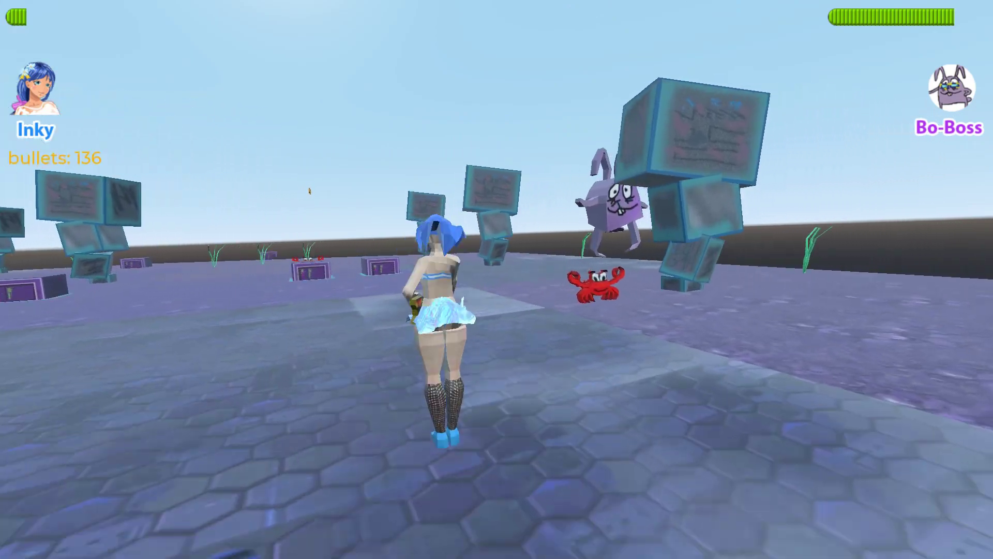
key("s")
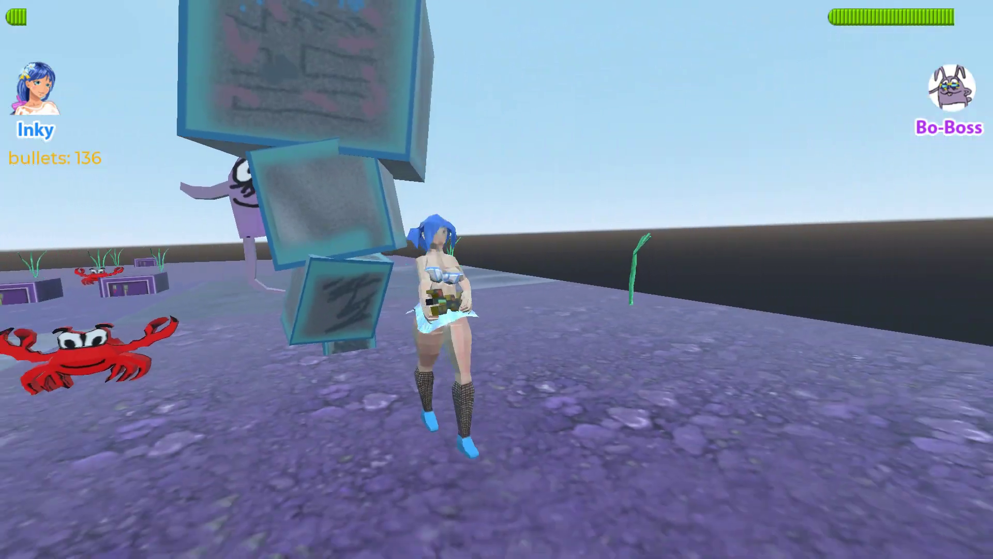
key("w")
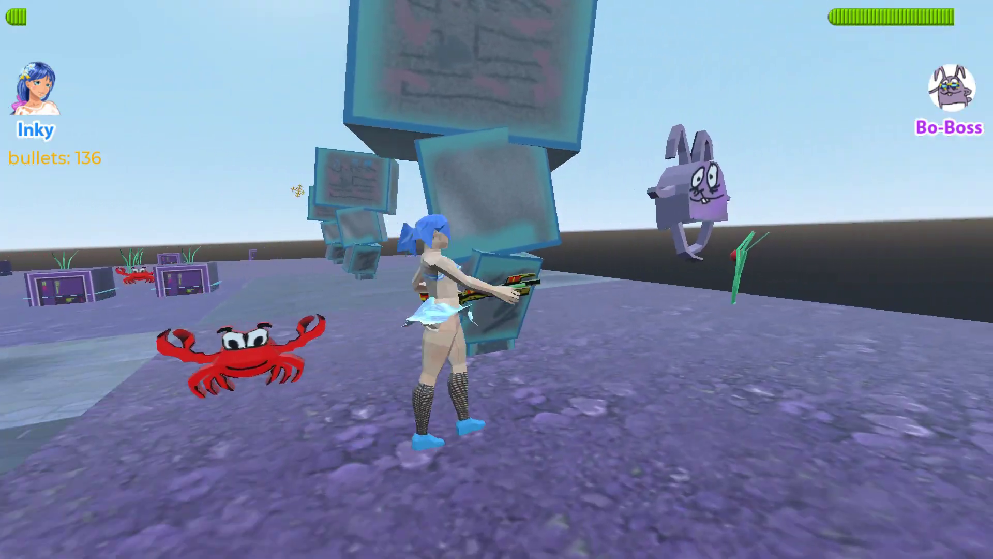
key("s")
left_click(298, 191)
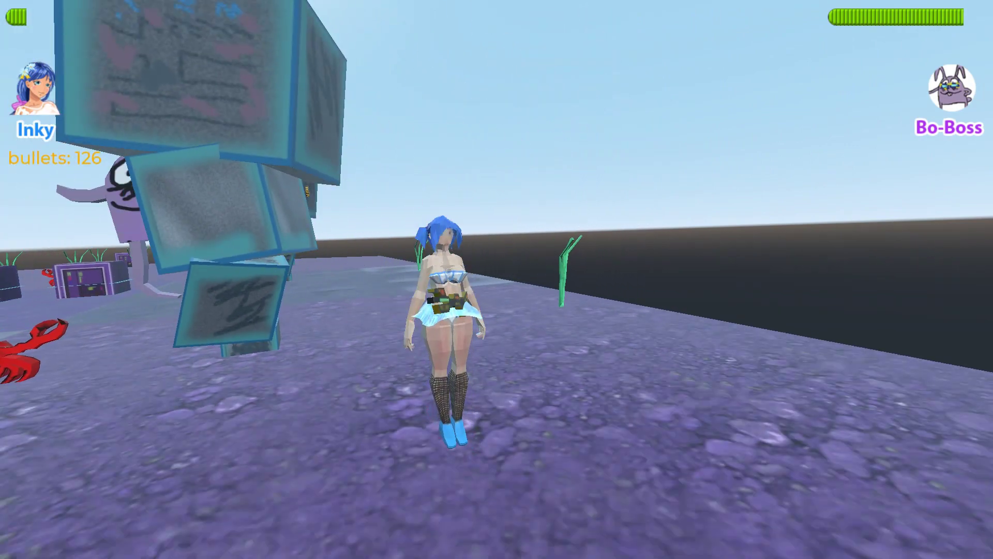
key("a")
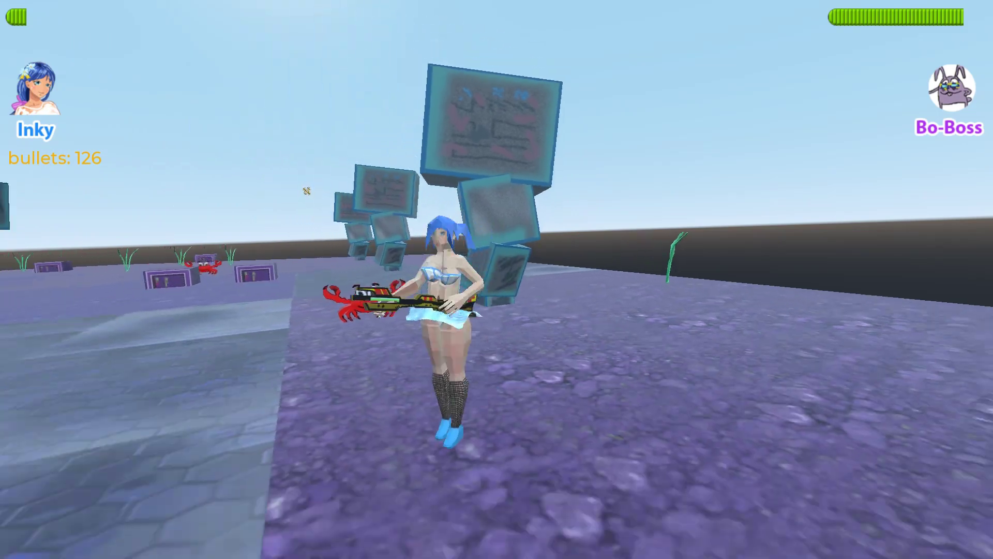
key("w")
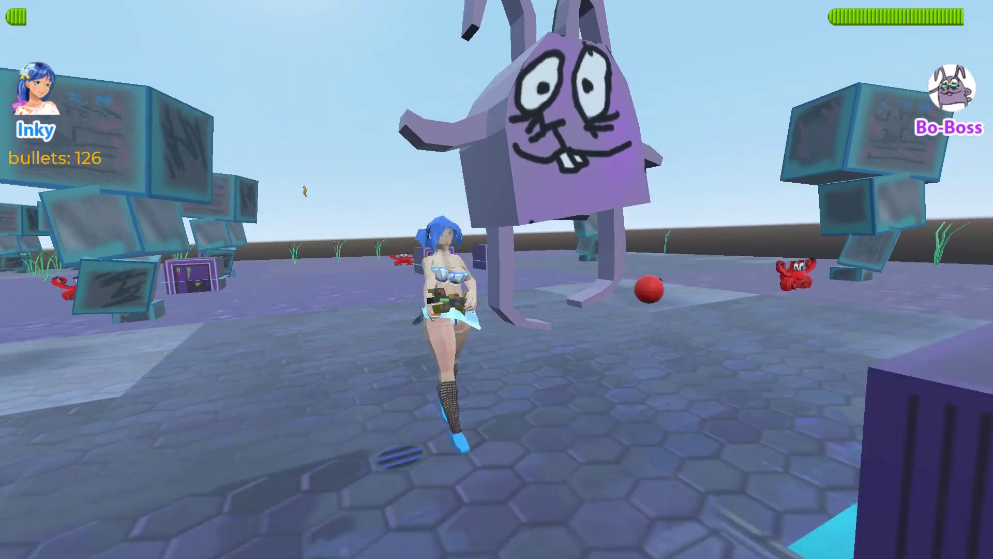
left_click(305, 191)
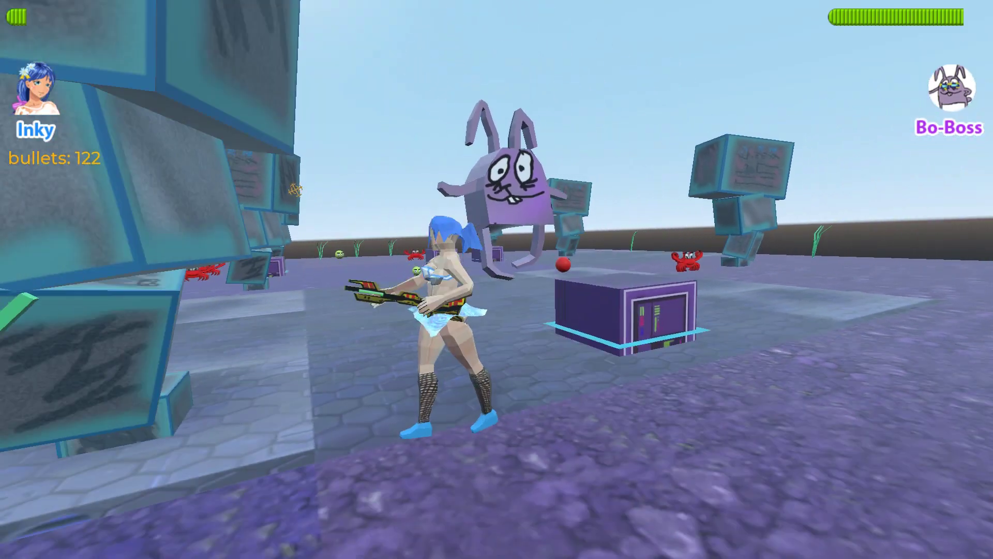
Turn toward the purple box and keep firing at enemies while running forward
key("d")
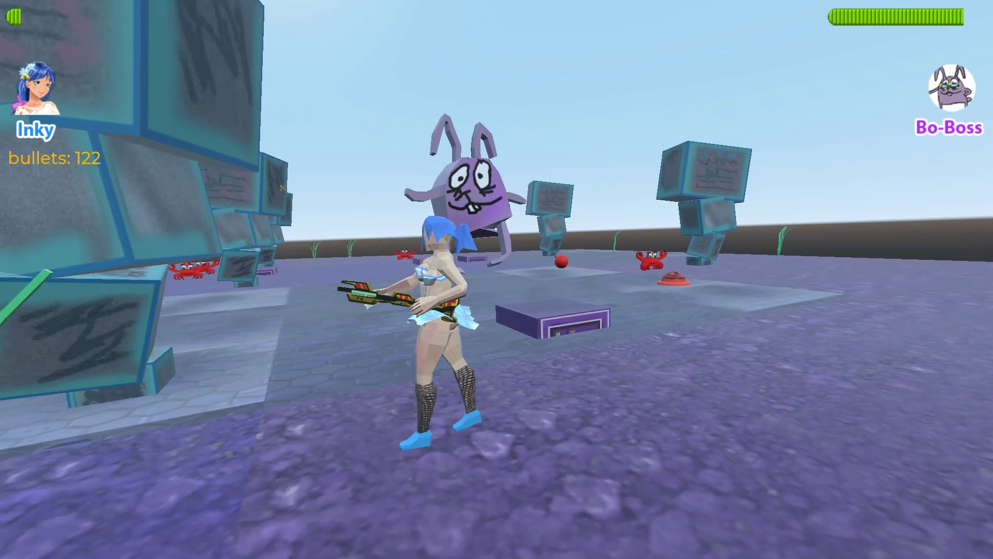
left_click(265, 185)
left_click_drag(265, 184, 190, 173)
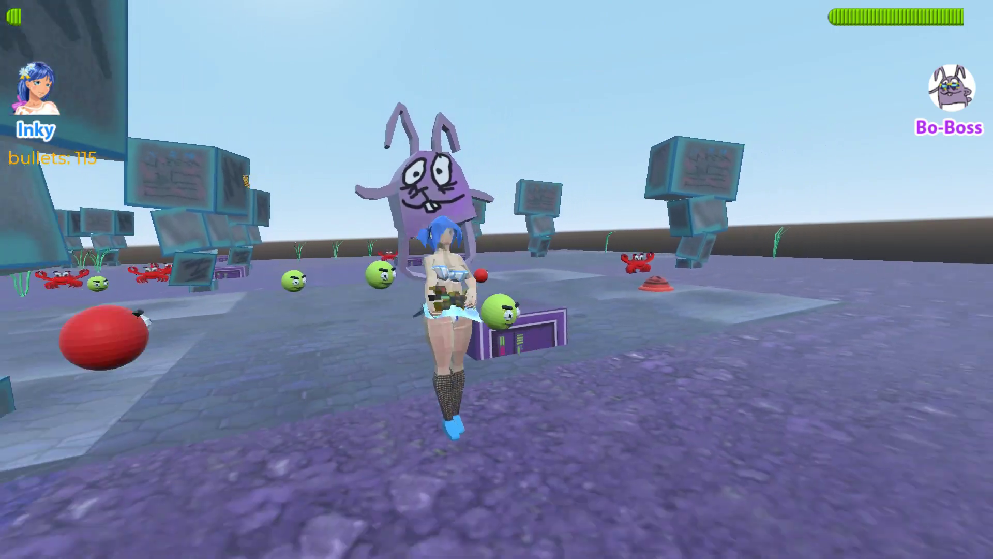
key("w")
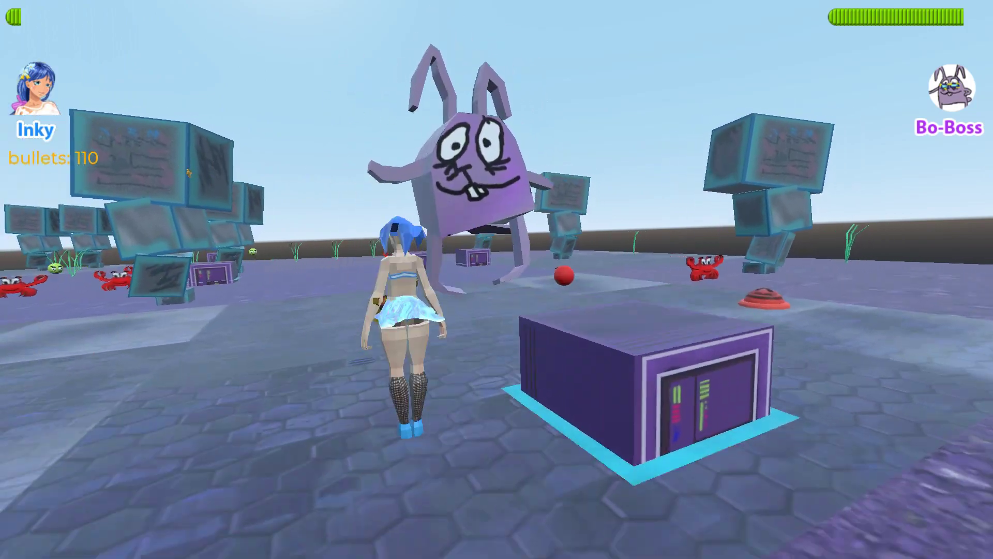
key("w")
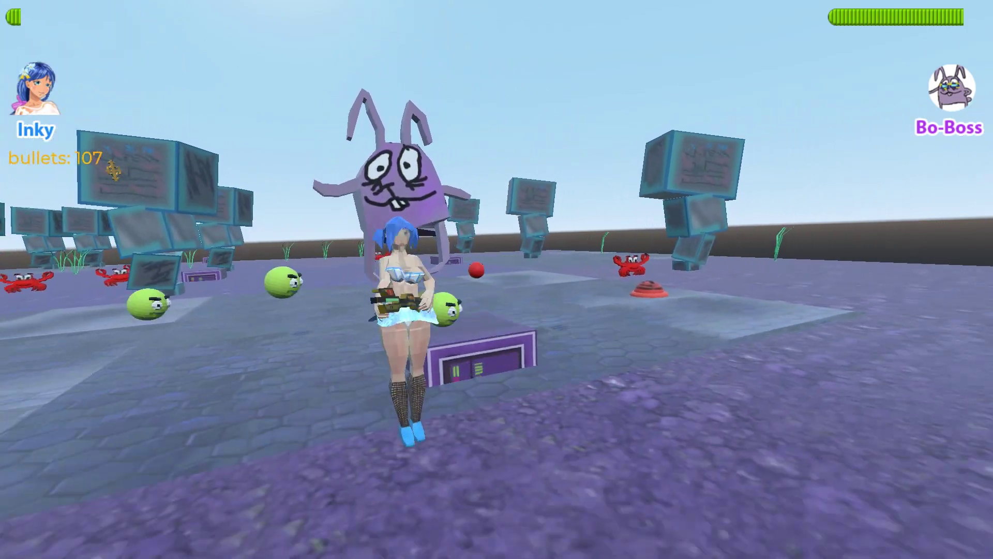
mouse_move(113, 170)
left_mouse_down()
mouse_move(189, 188)
mouse_move(155, 186)
mouse_move(166, 186)
left_mouse_up()
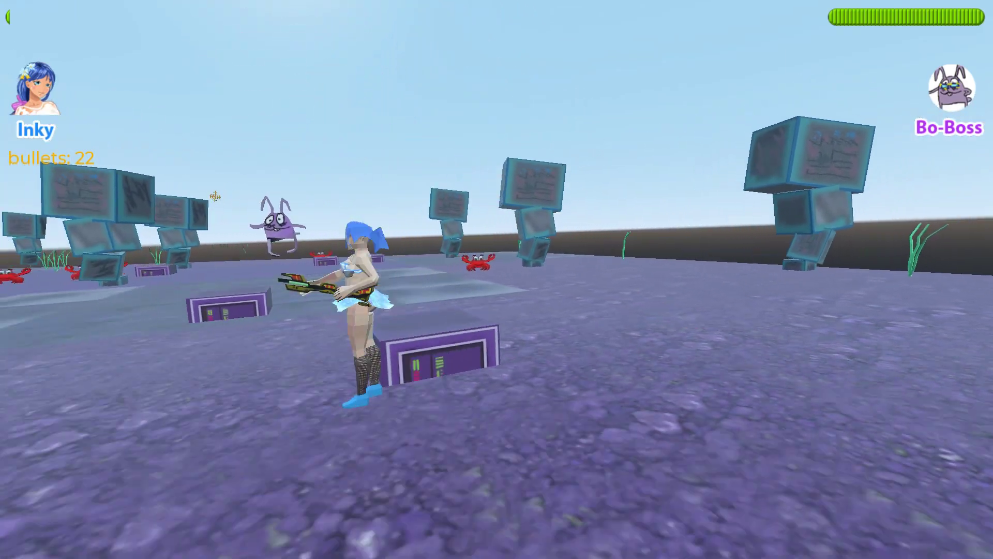
Fire the last bullets, then walk Inky among the block towers across the purple floor
left_click_drag(497, 279, 497, 279)
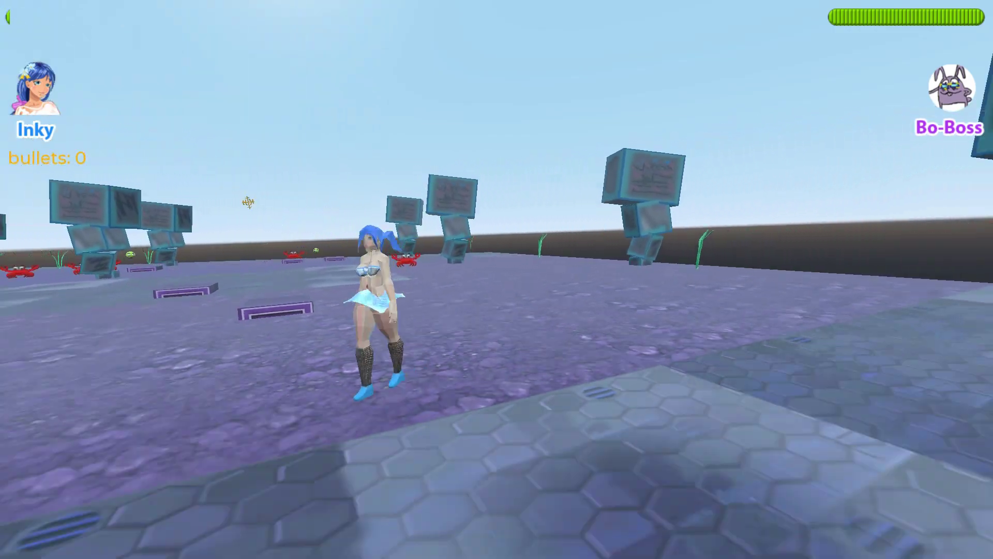
key("w")
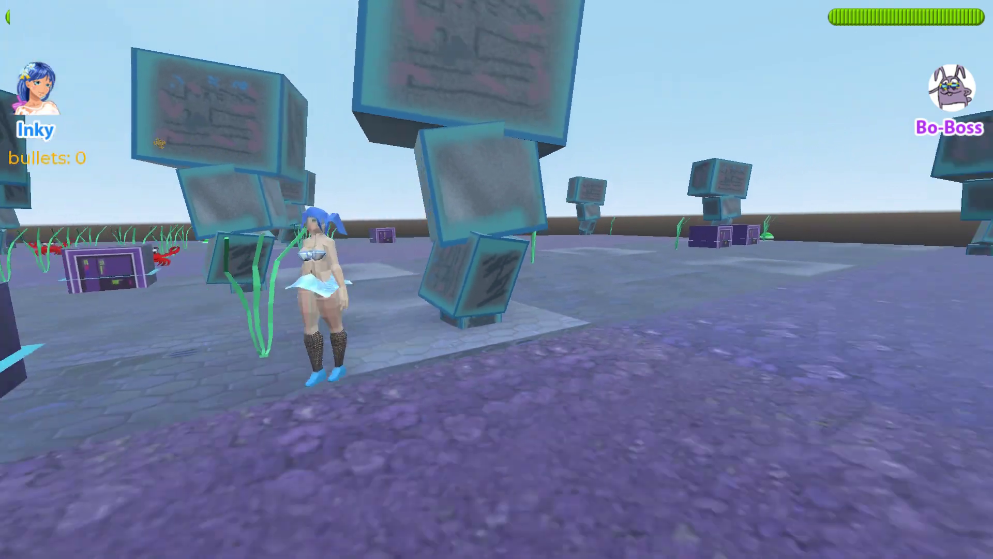
key("w")
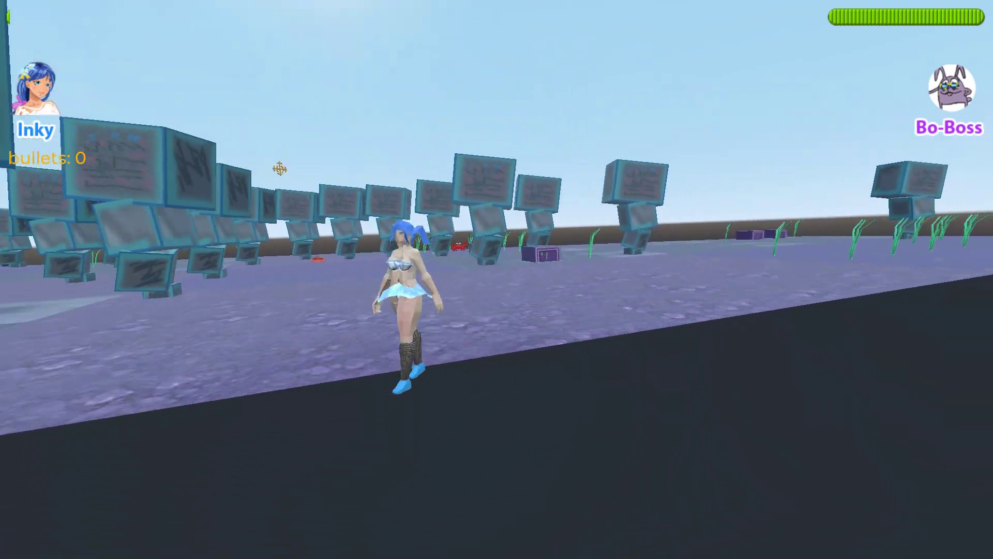
key("w")
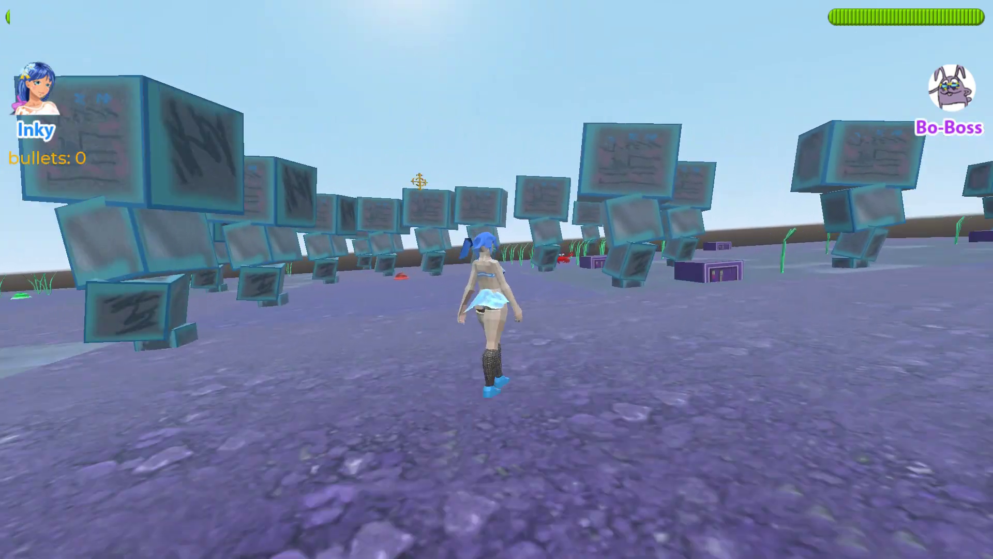
key("w")
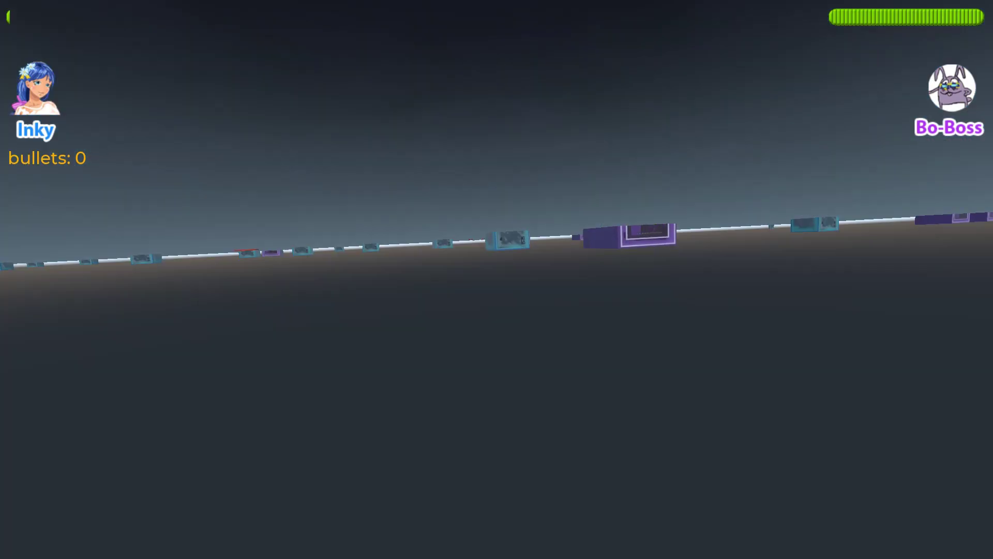
key("w")
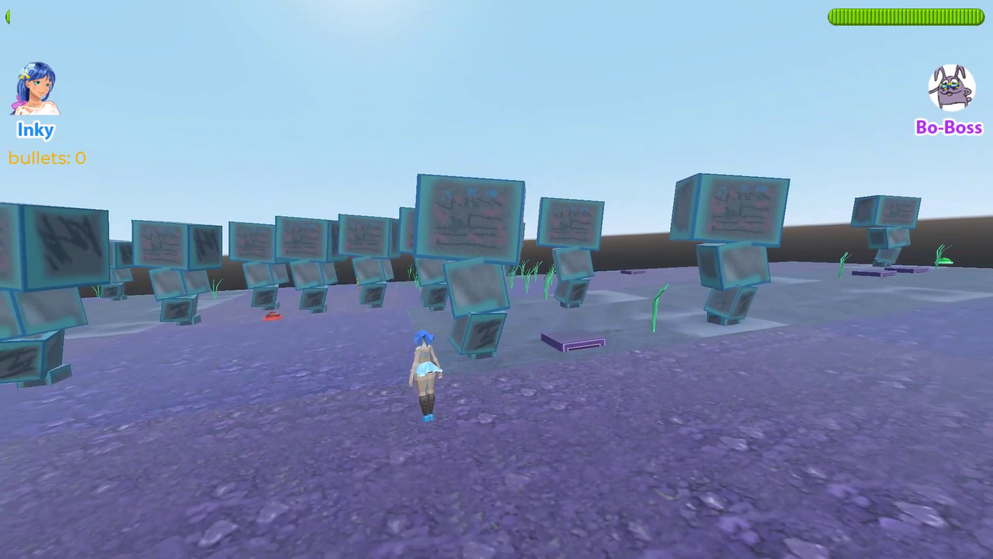
key("w")
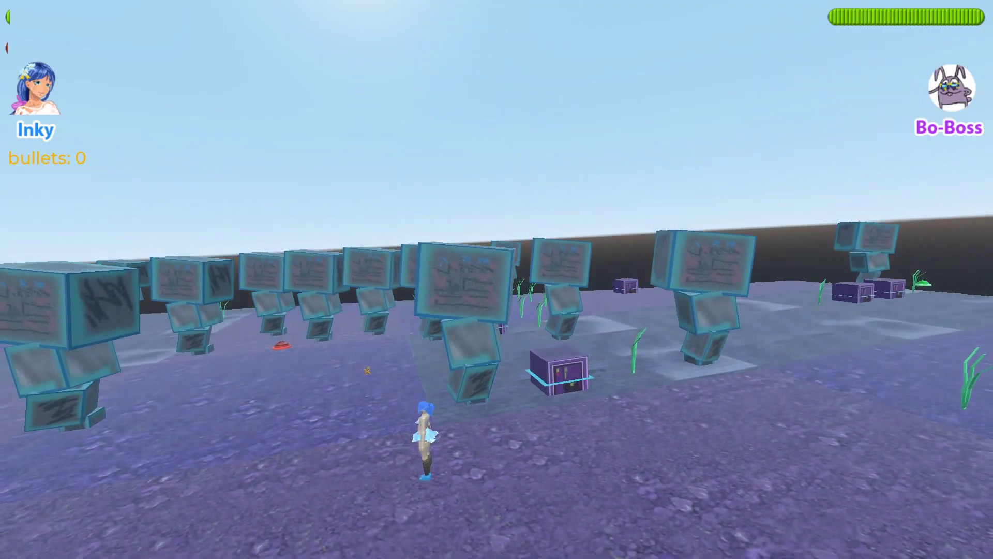
key("w")
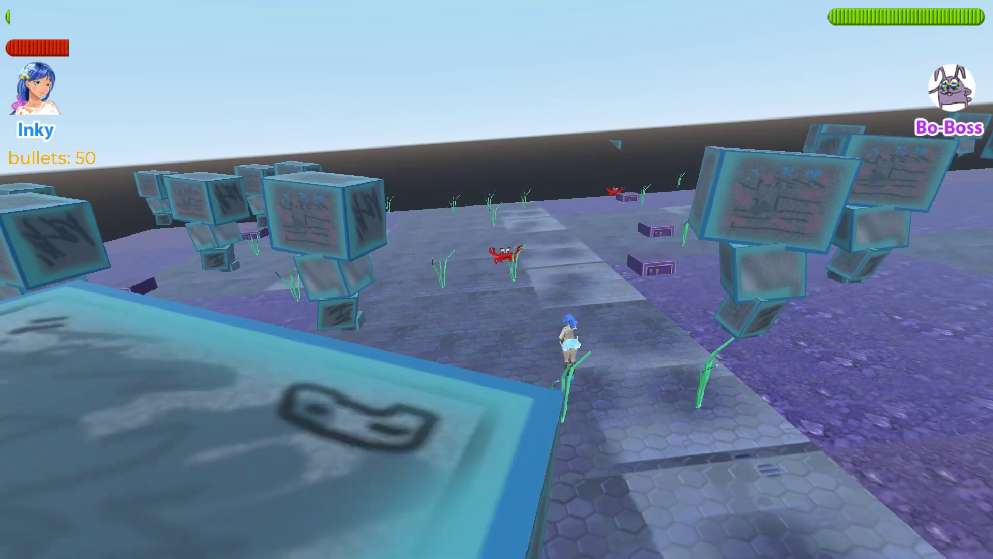
Shoot the crab ahead, then run Inky along the platform edge and among the blocks
left_click(497, 279)
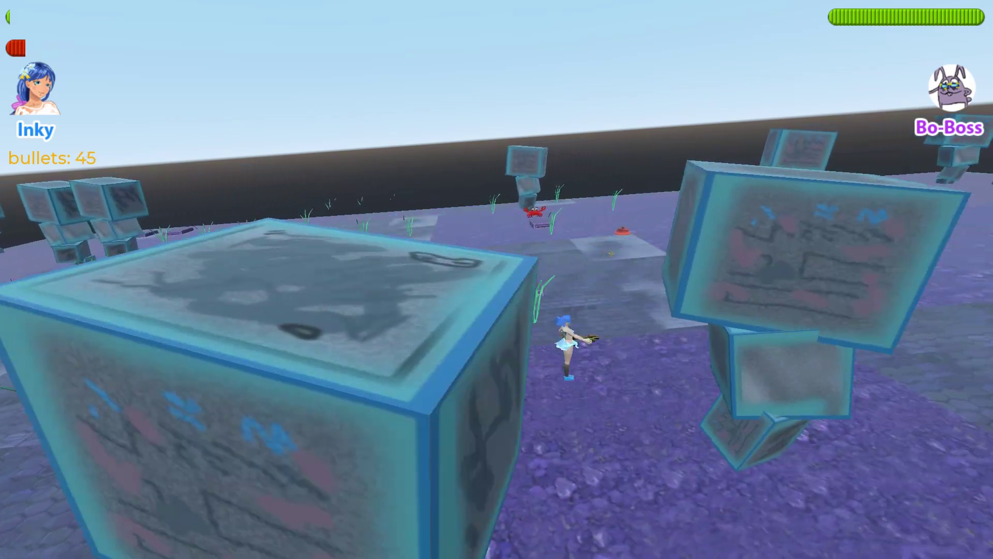
left_click(497, 279)
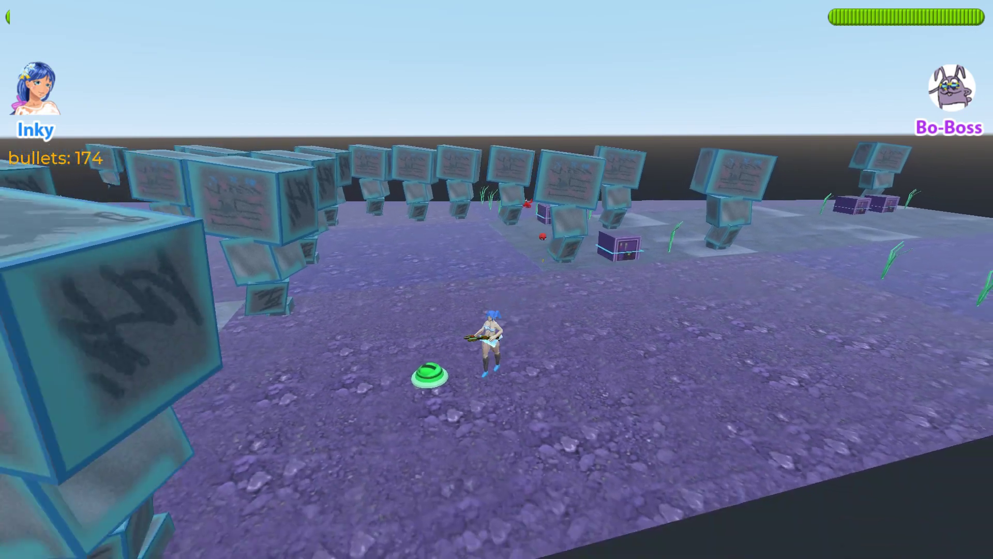
key("s")
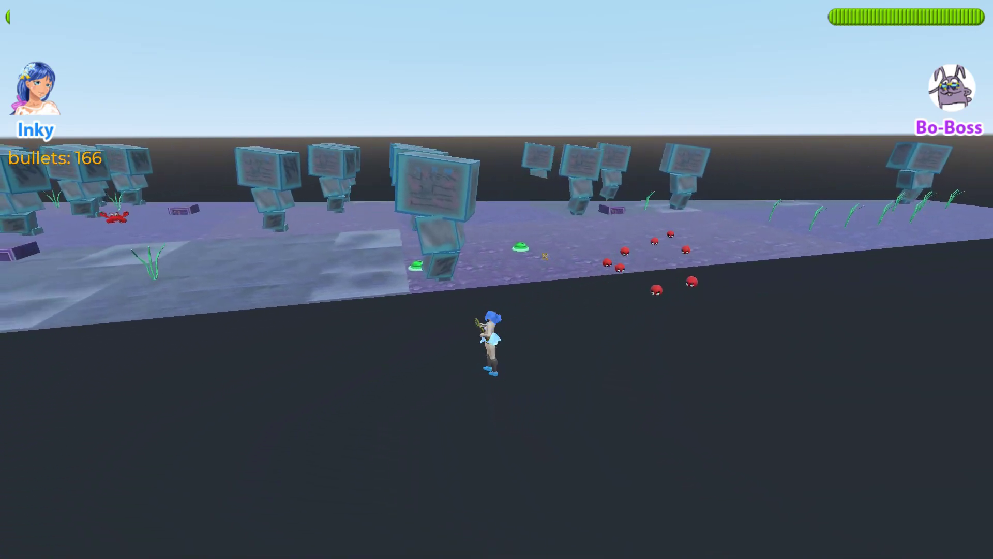
key("w")
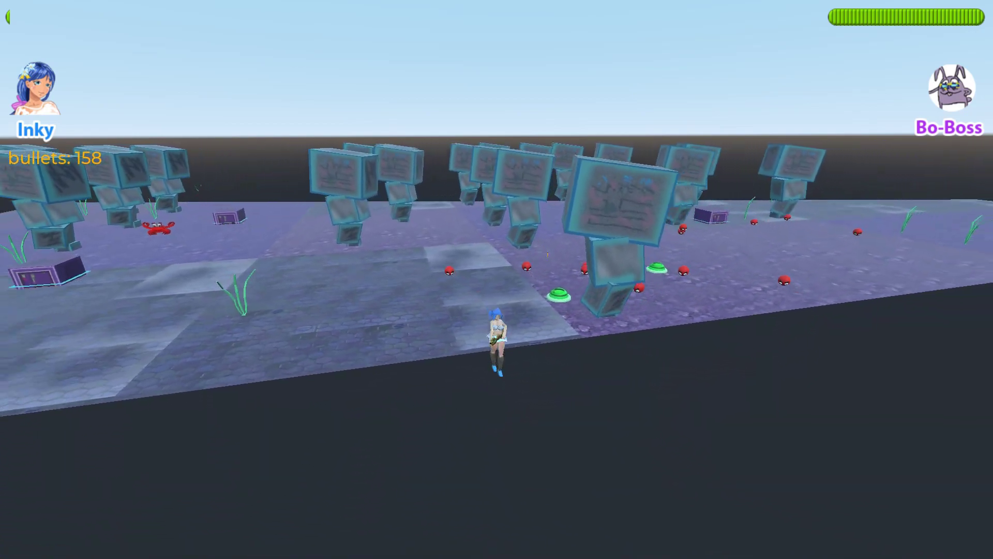
key("d")
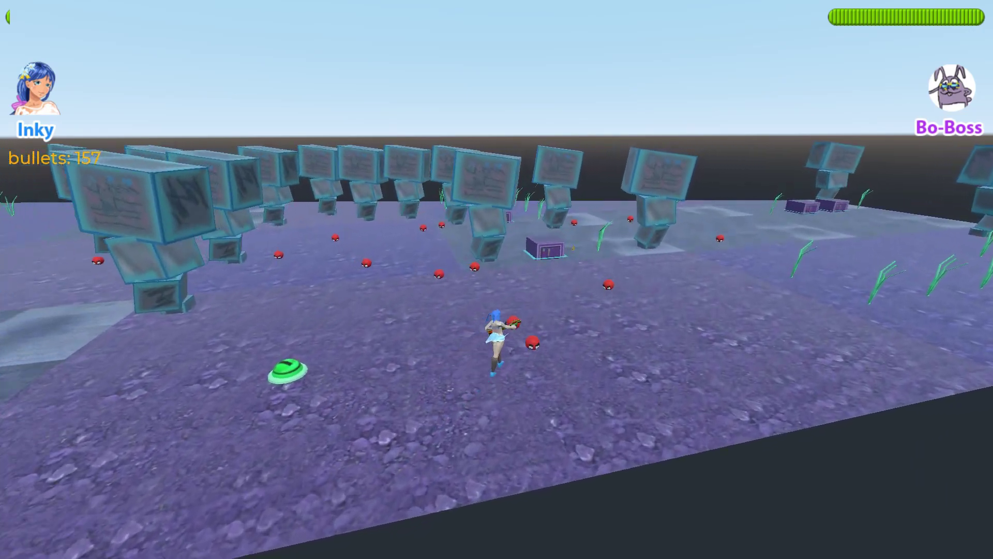
key("w")
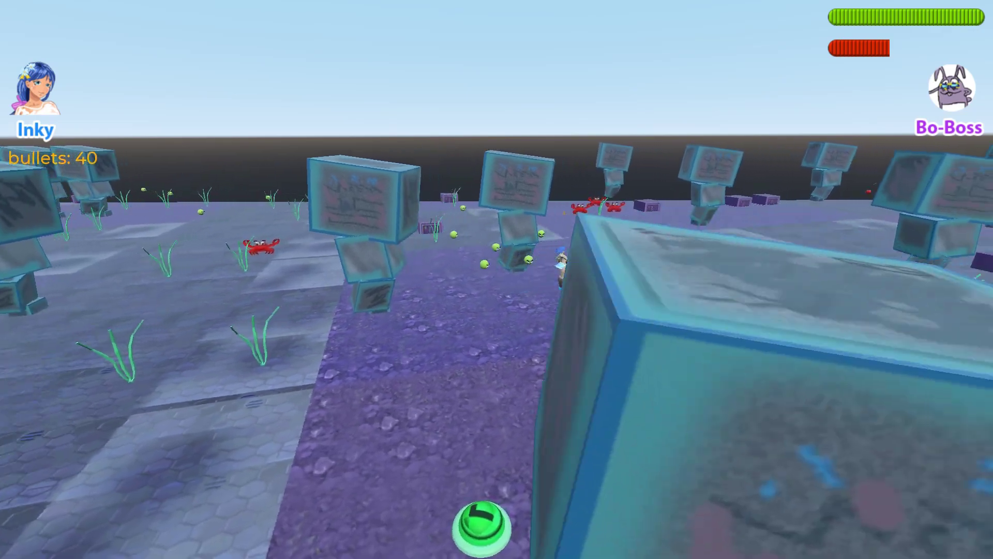
Move past the box robots, firing at them and the crabs across the arena
key("w")
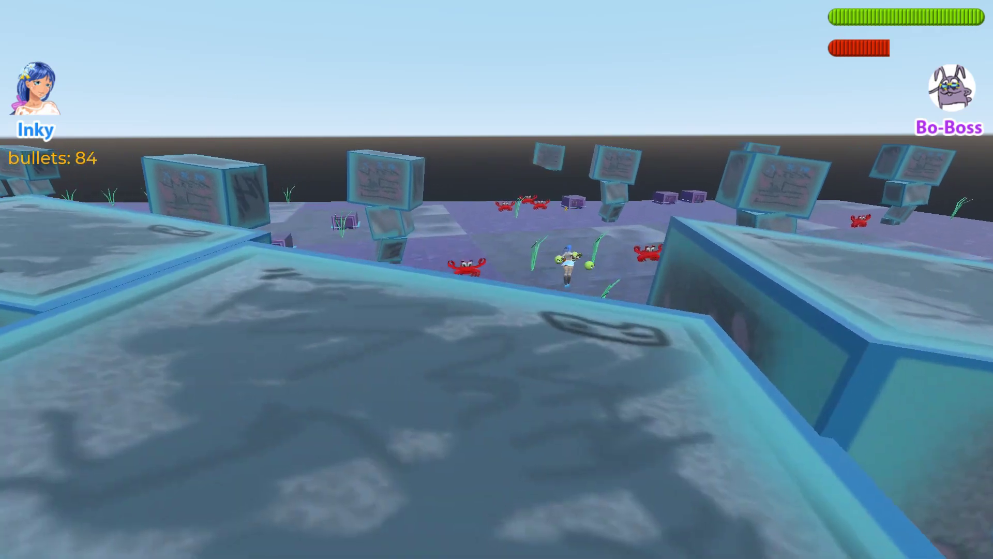
key("w")
left_click(497, 280)
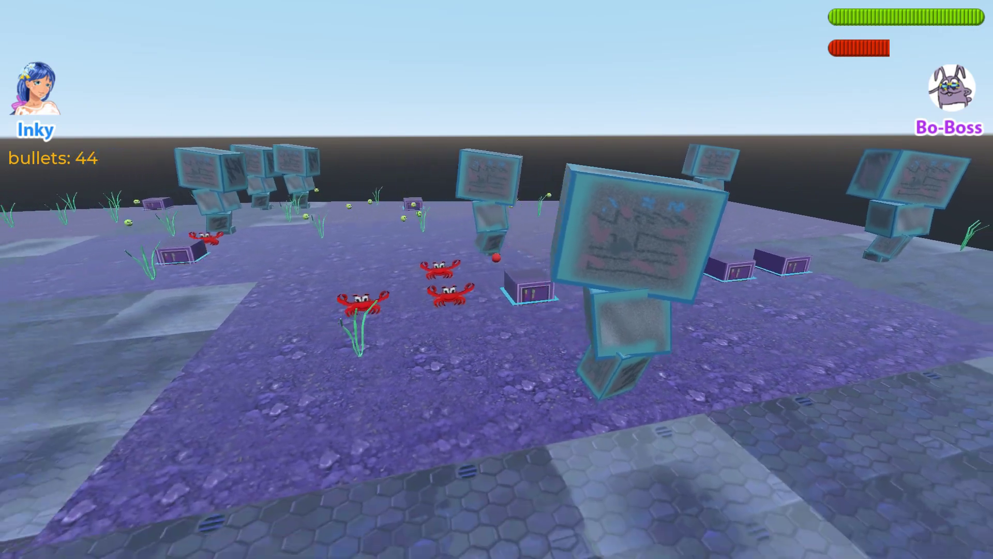
left_click(496, 279)
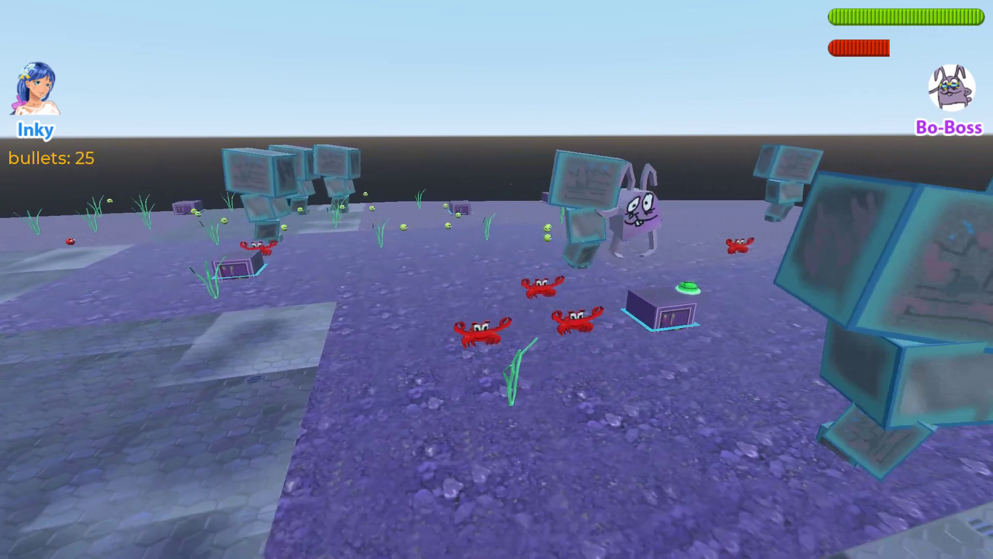
left_click(496, 279)
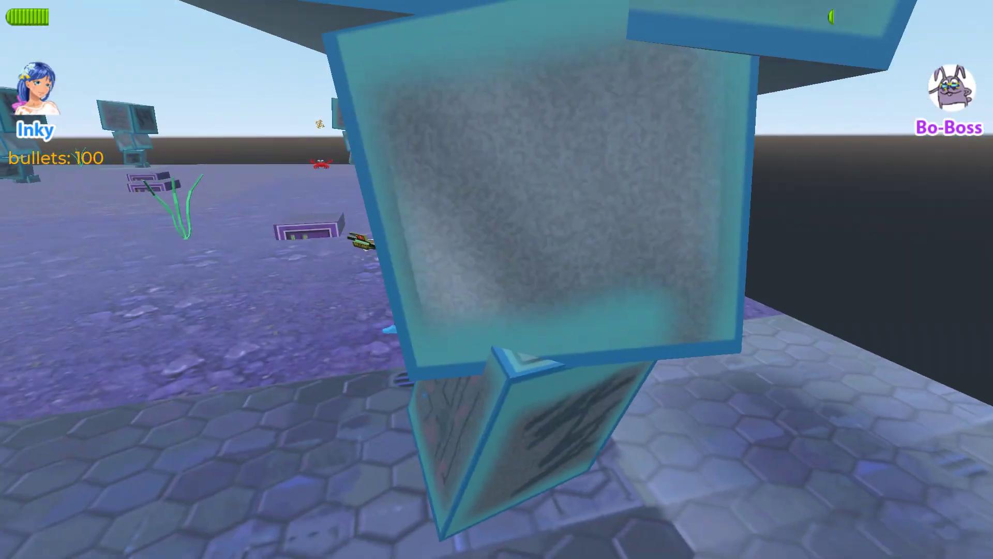
left_click(497, 279)
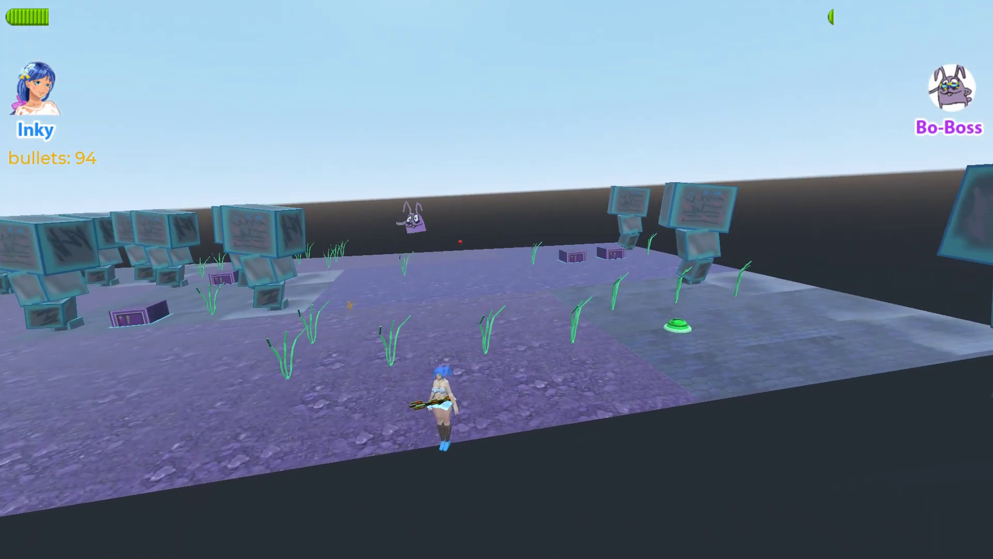
Run at Bo-Boss and fire ten shots as the bunny approaches
key("w")
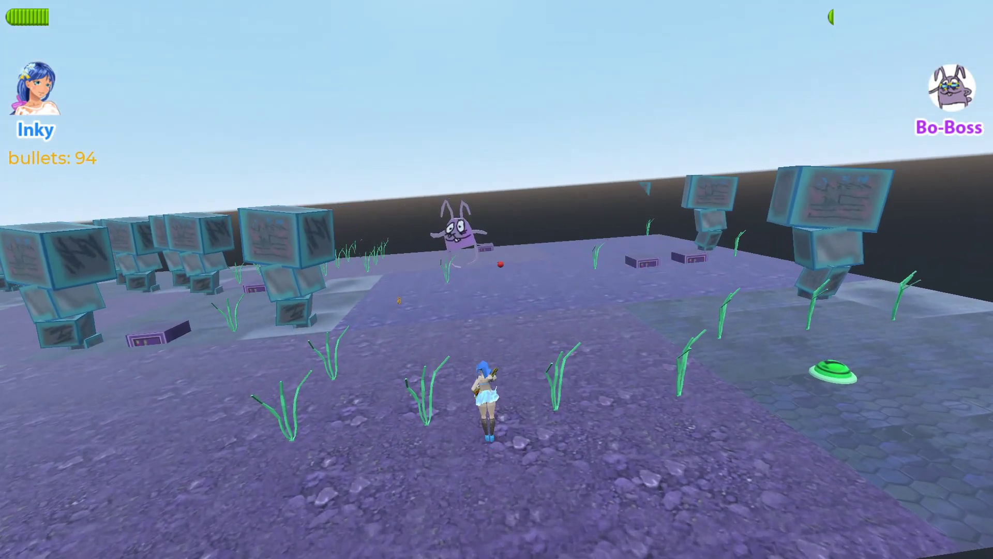
left_click(496, 279)
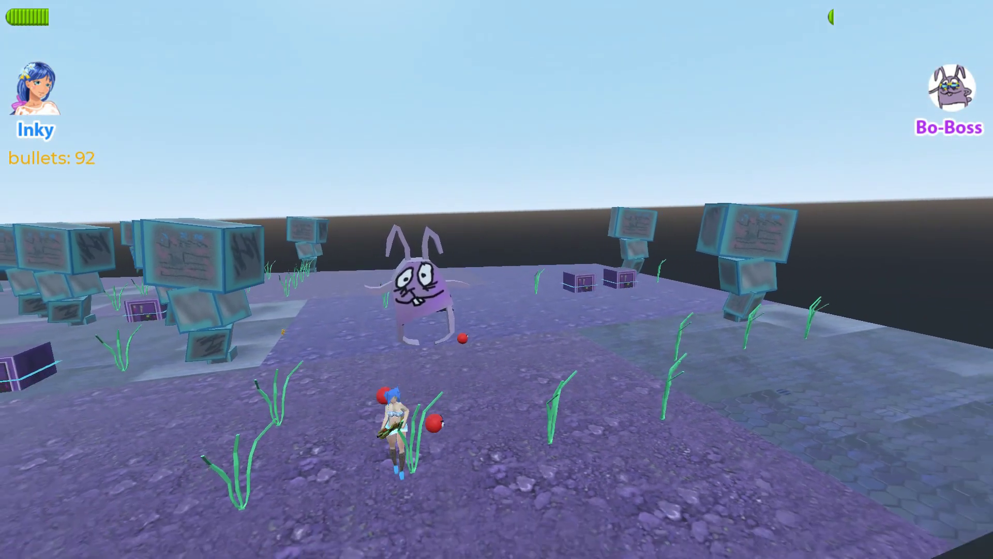
left_click(496, 279)
left_click(496, 279)
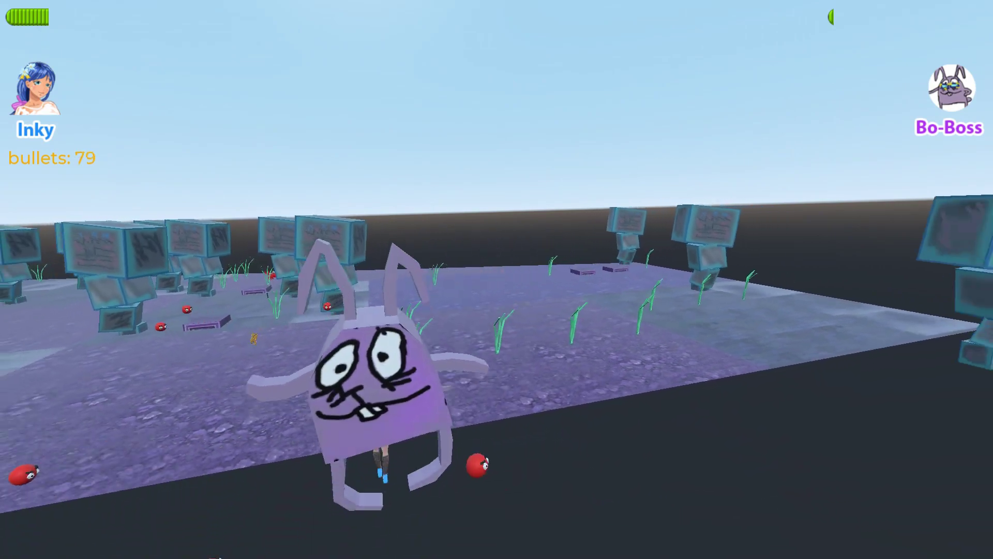
left_click(496, 279)
left_click(496, 279)
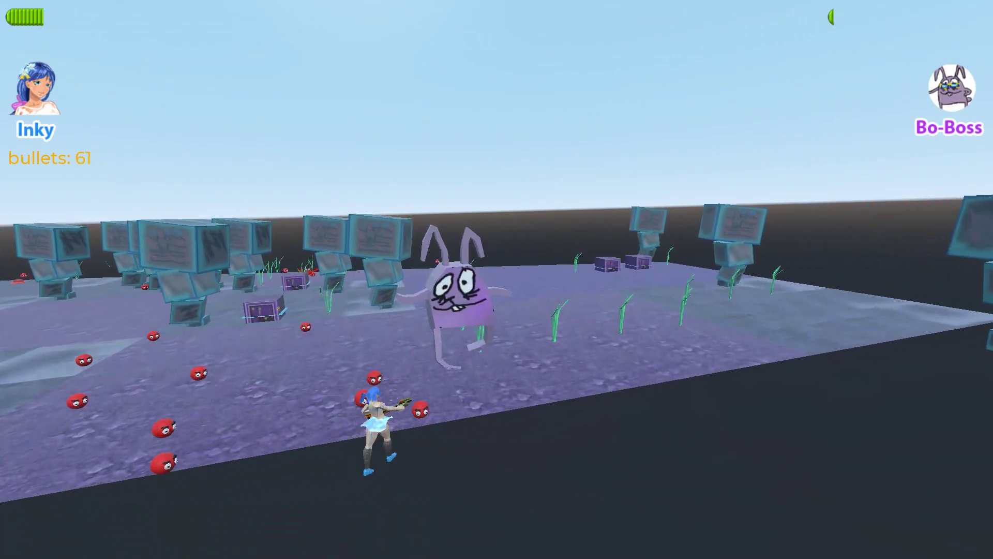
left_click(497, 279)
left_click(497, 280)
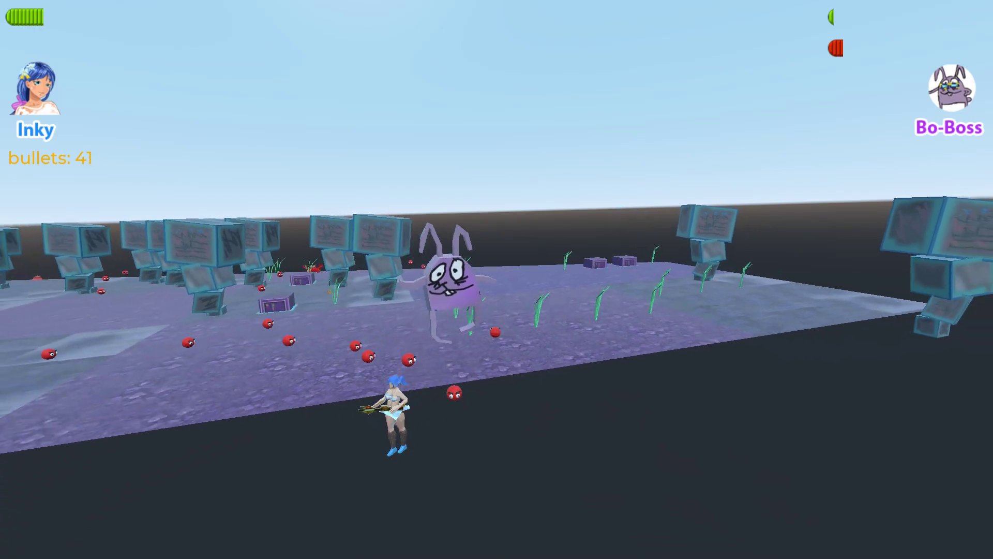
left_click(497, 279)
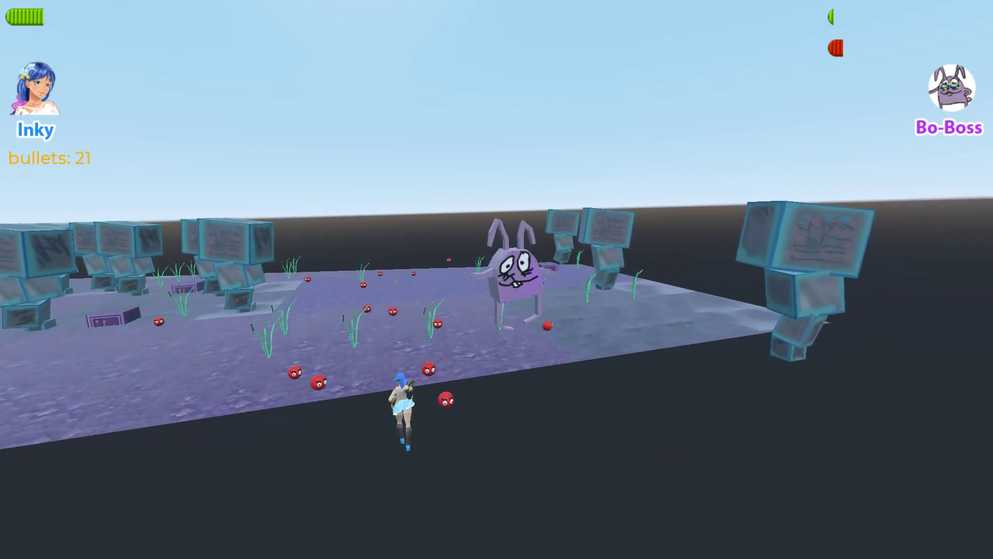
left_click(497, 280)
left_click(496, 279)
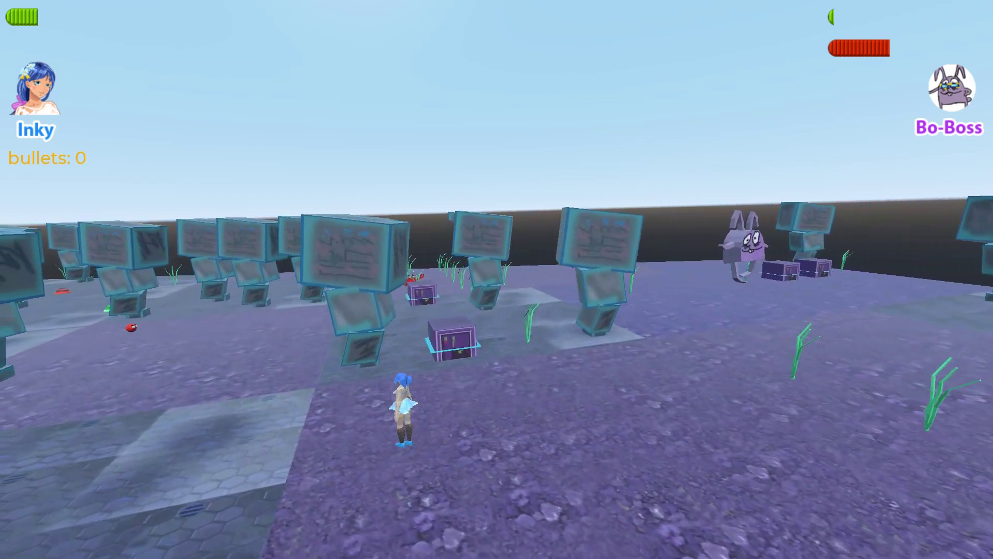
Swing the view around Inky while running her forward
key("w")
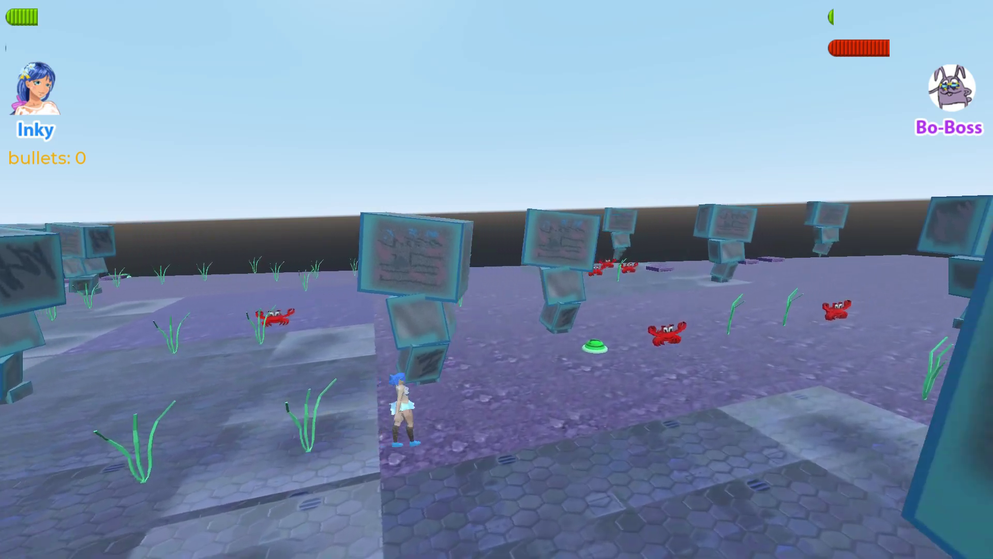
key("a")
key("d")
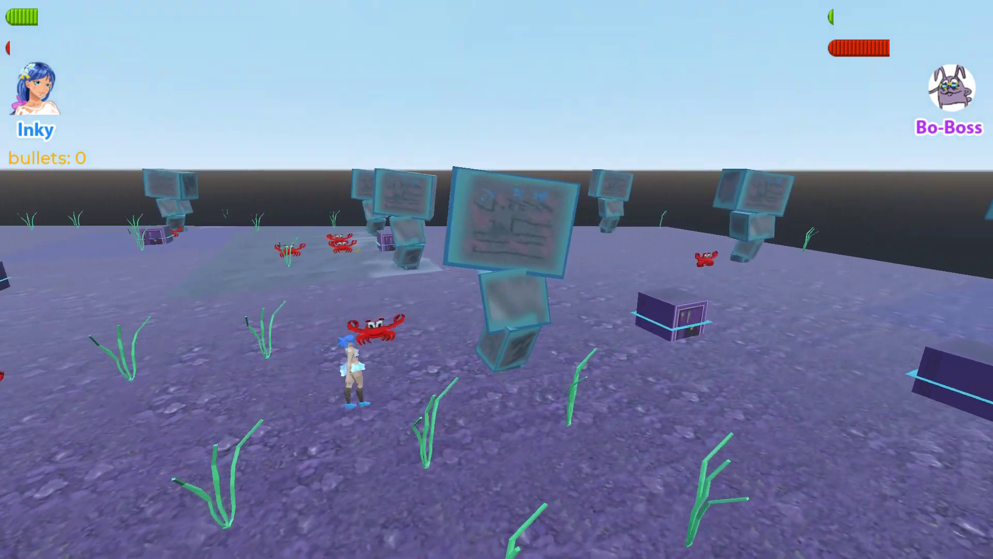
key("d")
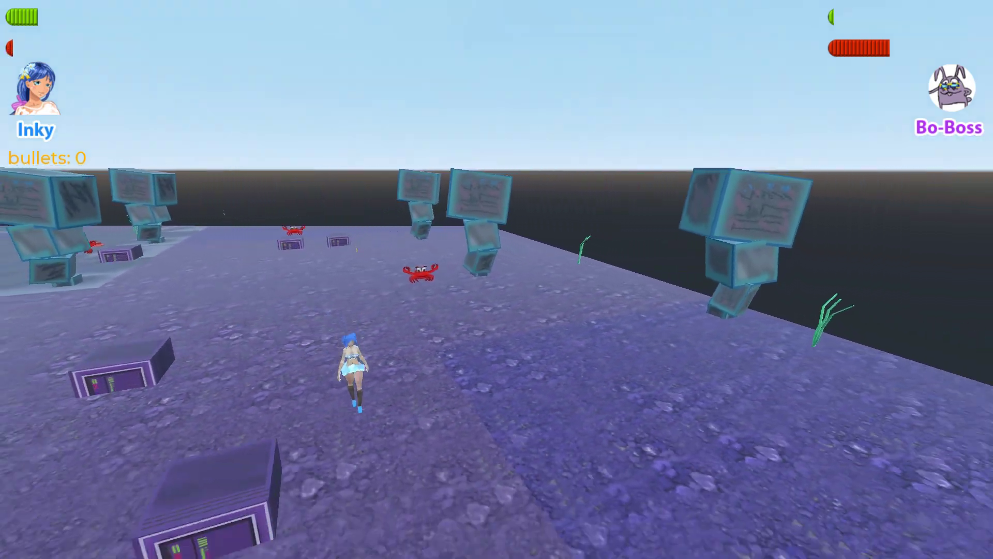
key("a")
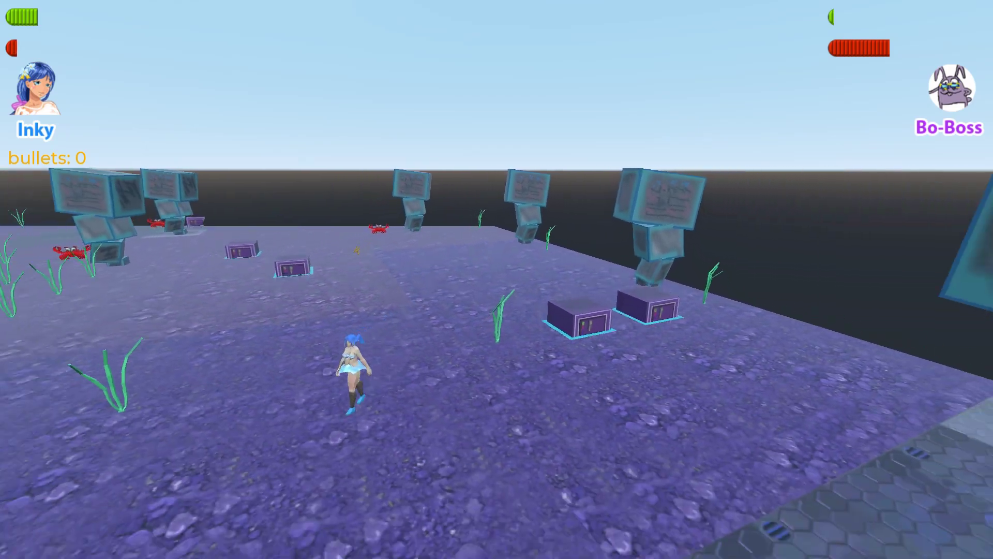
key("a")
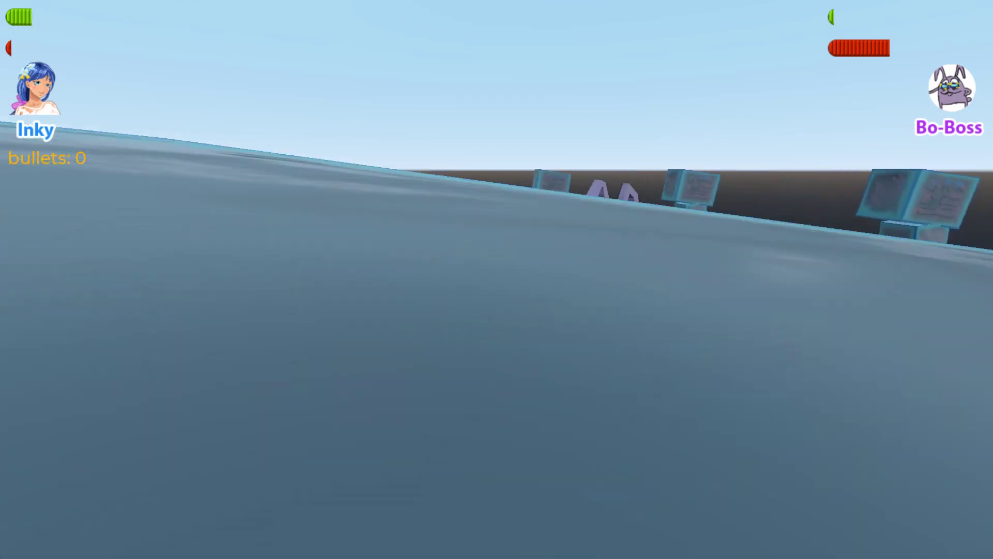
key("a")
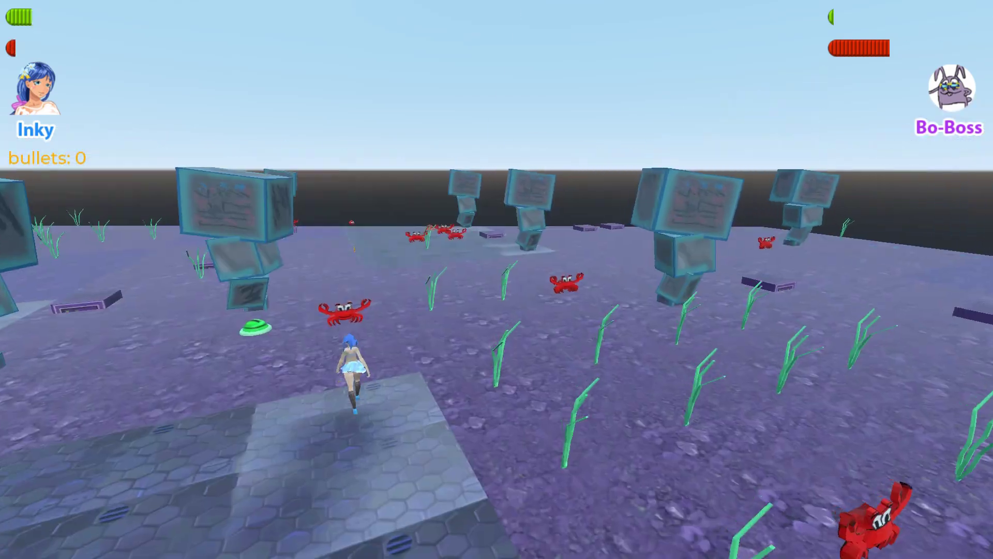
Reload bullets on the ammo pad and fire green shots at the bunny boss
key("a")
key("space")
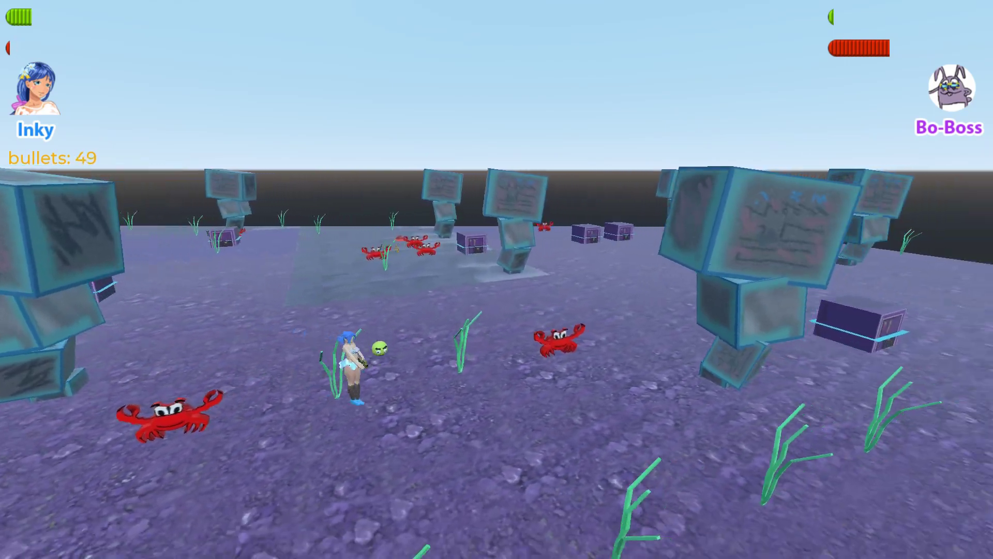
key("space")
key("space")
key("space")
key("space")
key("space")
key("space")
key("space")
key("space")
key("space")
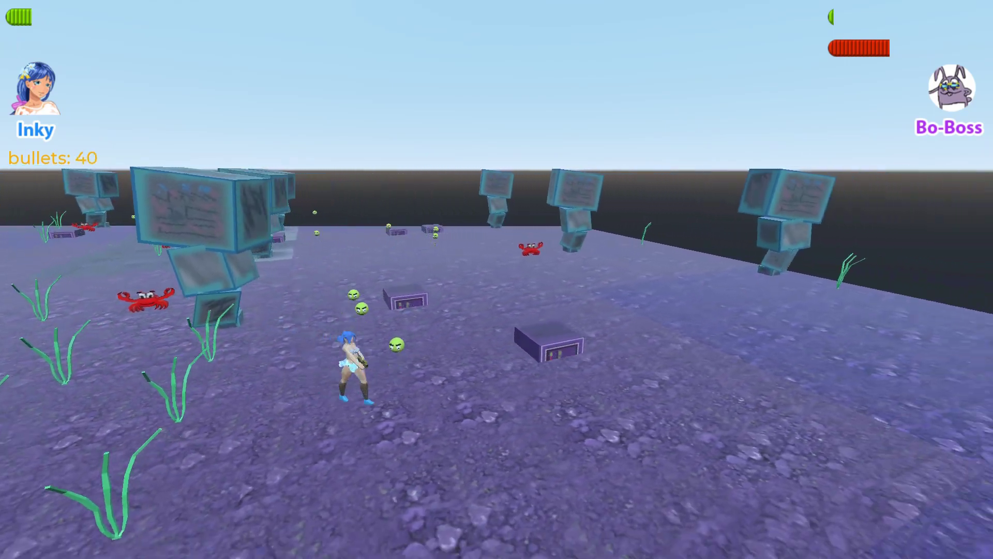
key("space")
key("space")
key("space")
key("space")
key("space")
key("space")
key("space")
key("space")
key("space")
key("space")
key("space")
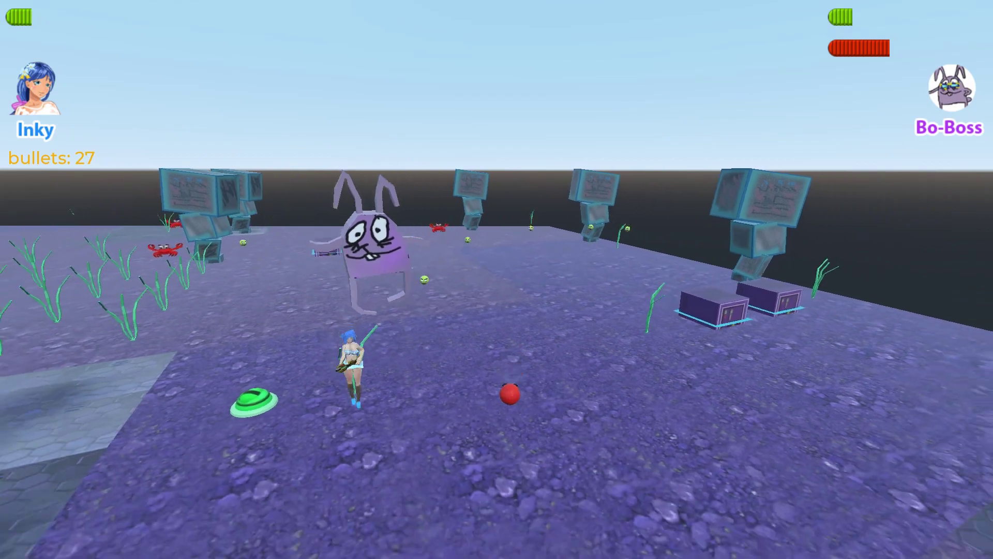
key("a")
key("w")
key("space")
key("space")
key("space")
key("space")
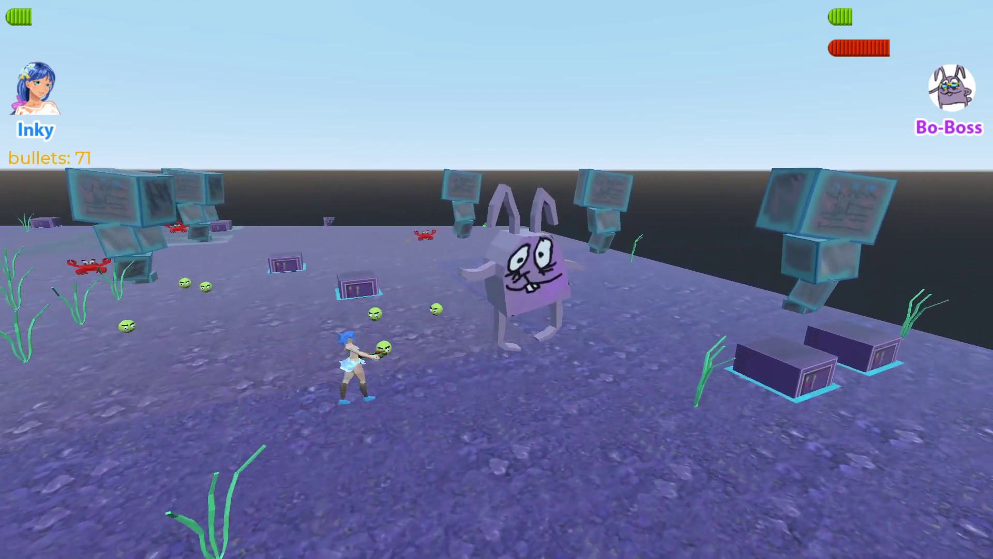
key("space")
key("space")
key("space")
key("space")
key("space")
key("space")
key("space")
key("space")
key("space")
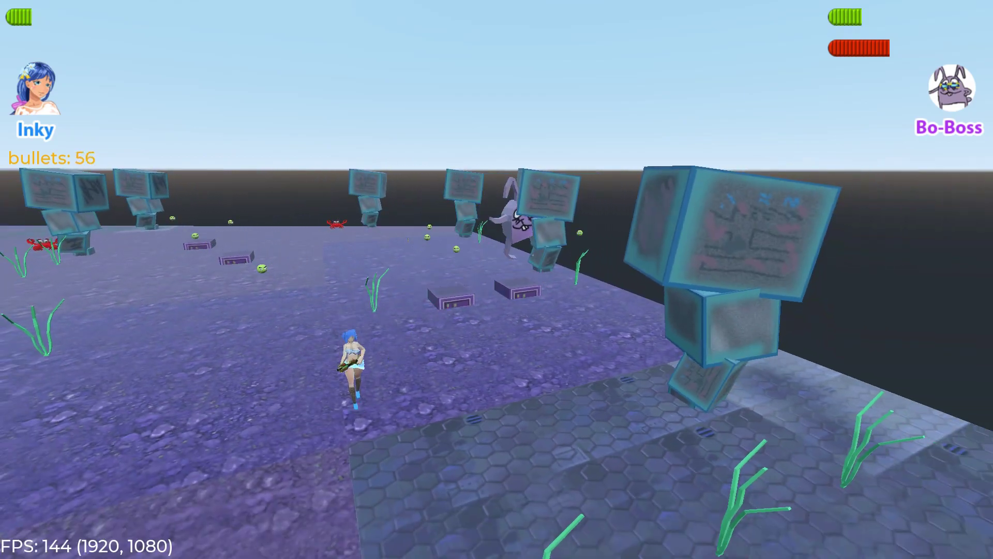
Run across the arena, turning toward the tiled floor and crabs while firing at the bunny
key("a")
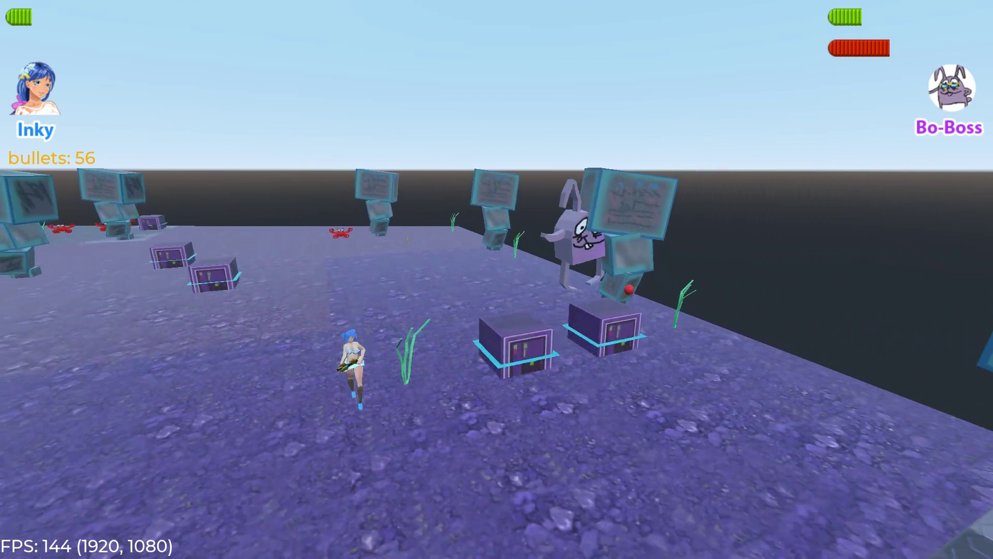
key("d")
key("d")
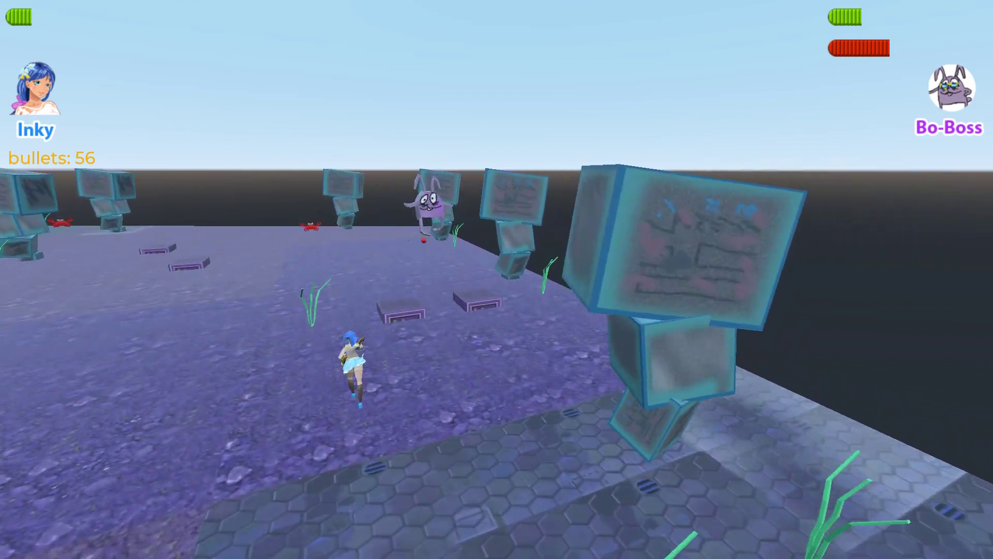
key("space")
key("space")
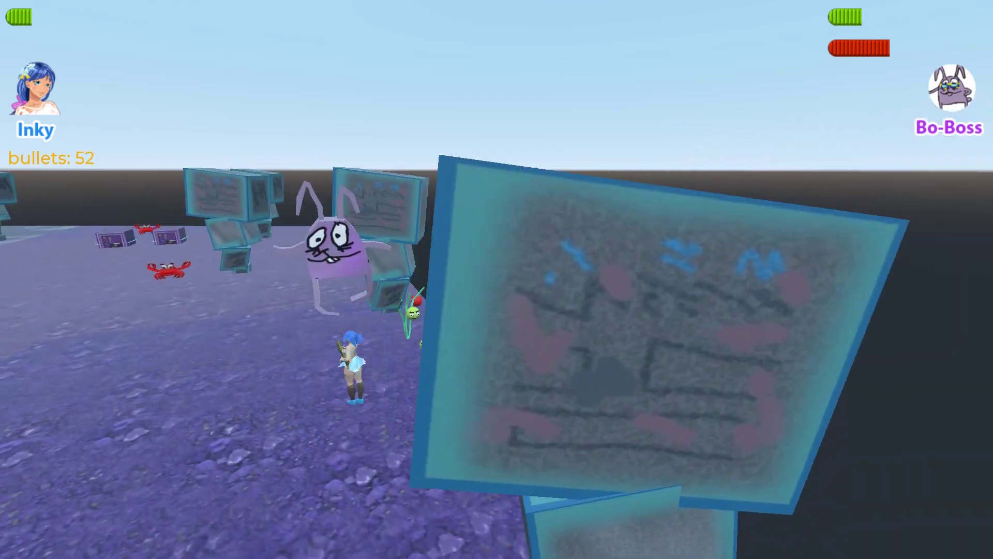
key("space")
key("a")
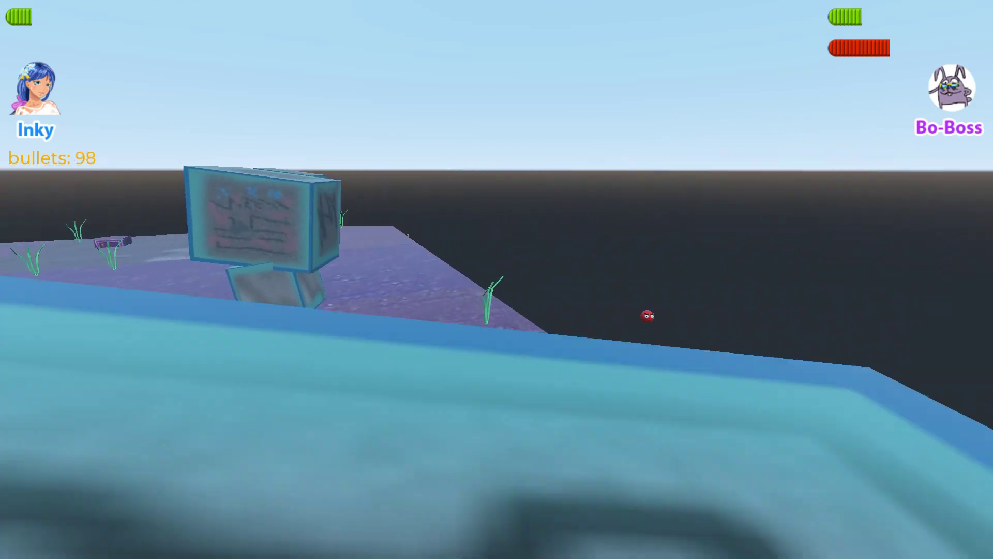
key("space")
key("space")
key("space")
key("space")
key("space")
key("space")
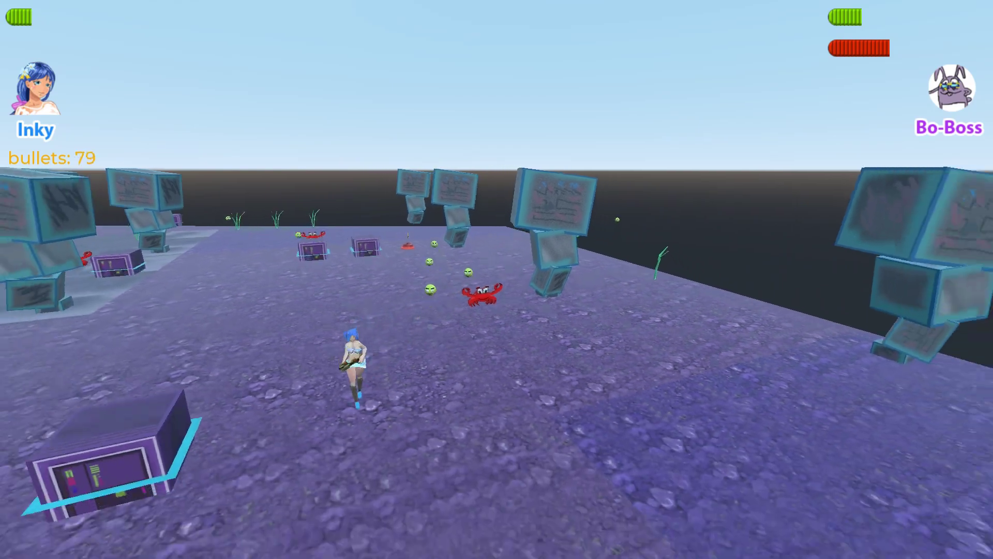
key("space")
key("space")
key("space")
key("space")
key("space")
key("space")
key("space")
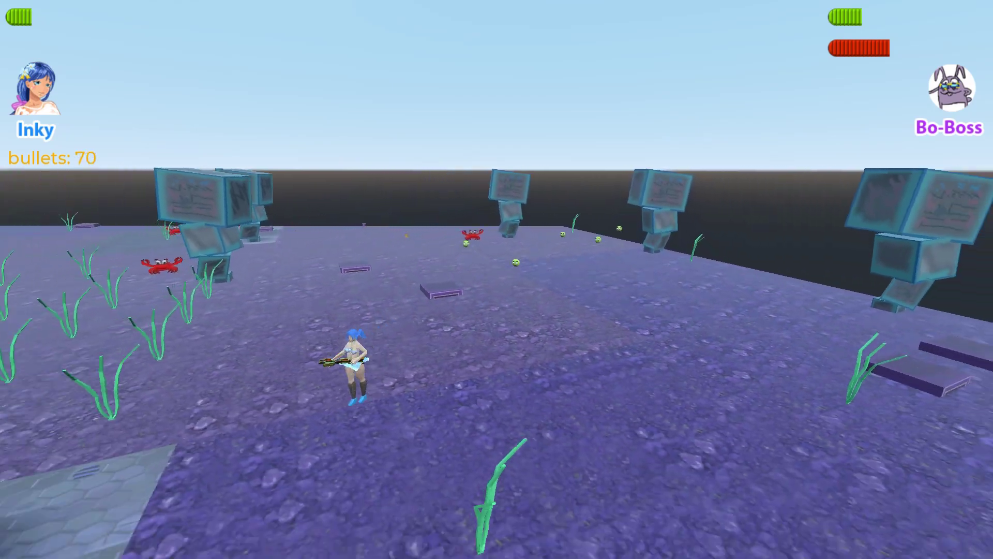
key("space")
key("space")
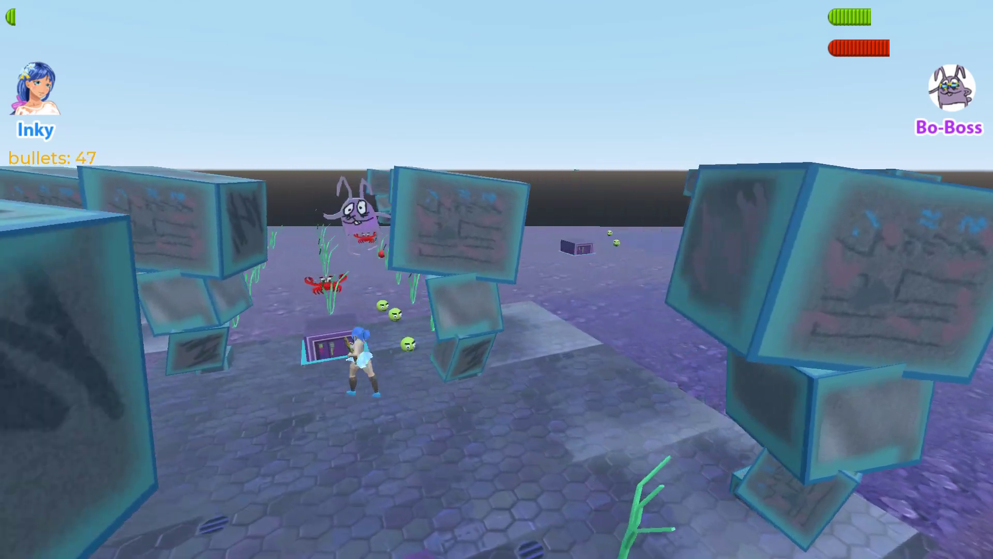
Circle the block towers firing at the boss, then turn to face it
key("space")
key("space")
key("space")
key("space")
key("space")
key("space")
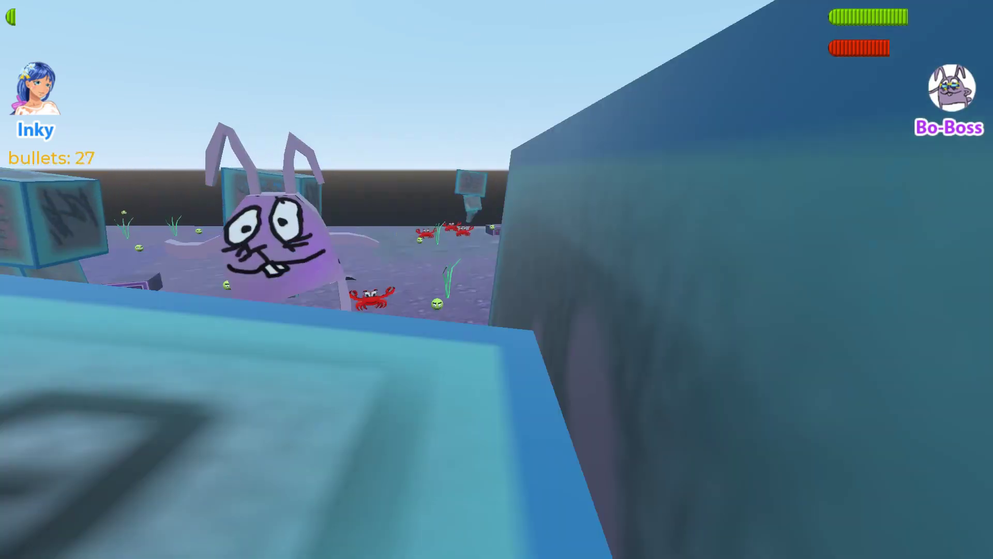
key("space")
key("space")
key("space")
key("space")
key("space")
key("space")
key("space")
key("space")
key("space")
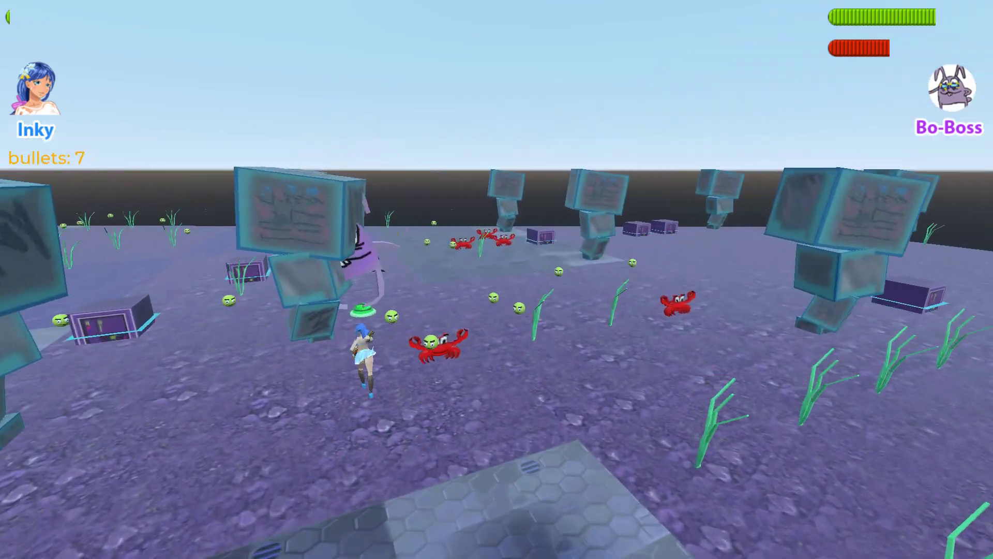
key("space")
key("space")
key("space")
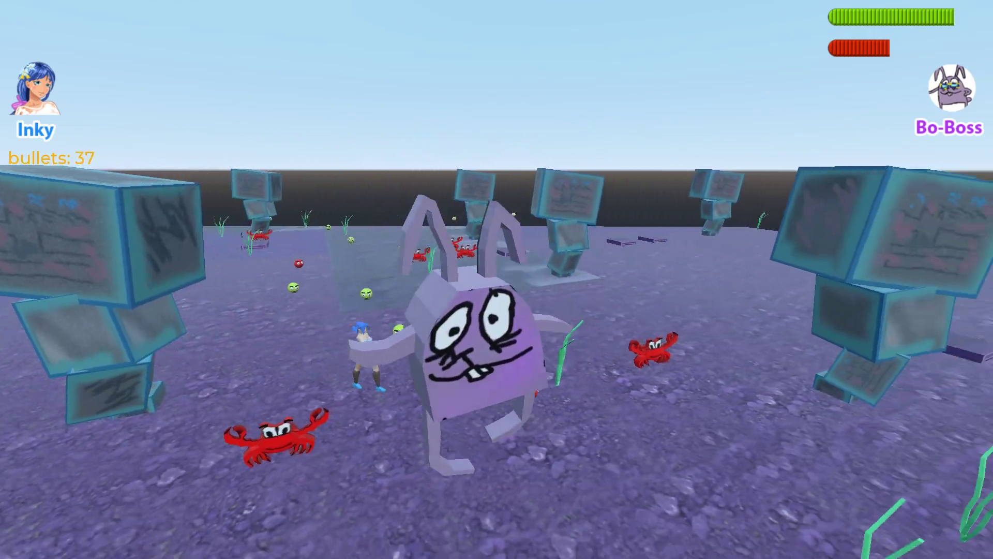
key("space")
key("space")
key("space")
key("space")
key("space")
key("space")
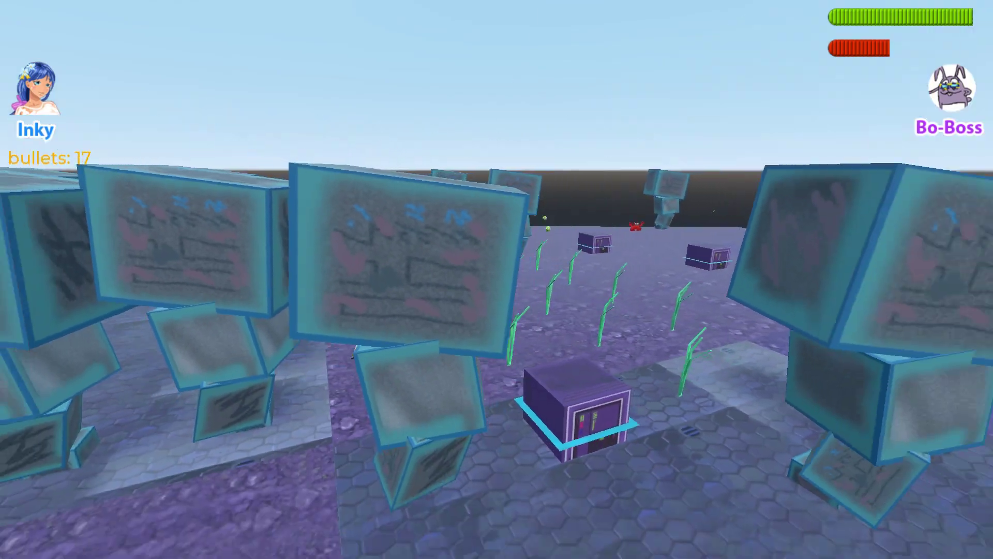
key("space")
key("space")
key("space")
key("space")
key("space")
key("space")
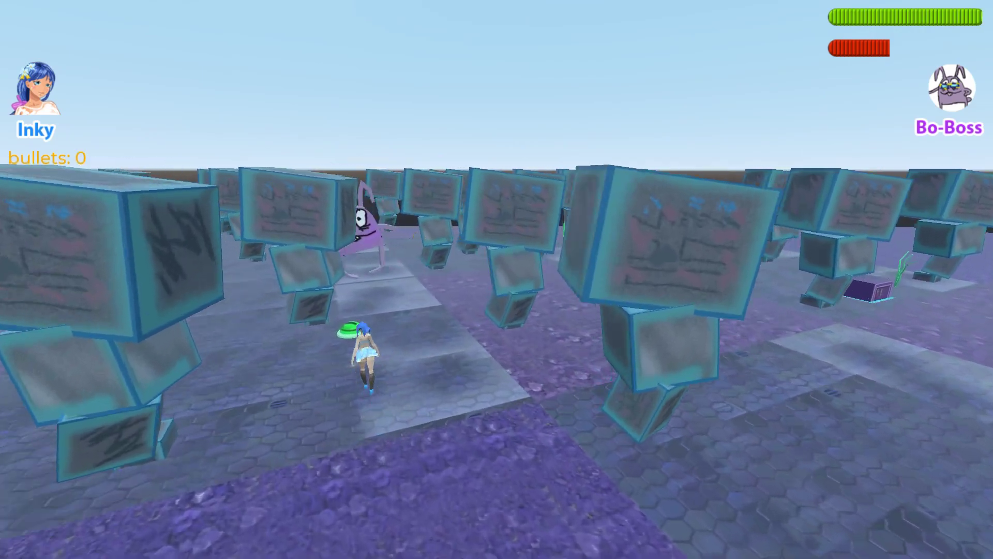
key("space")
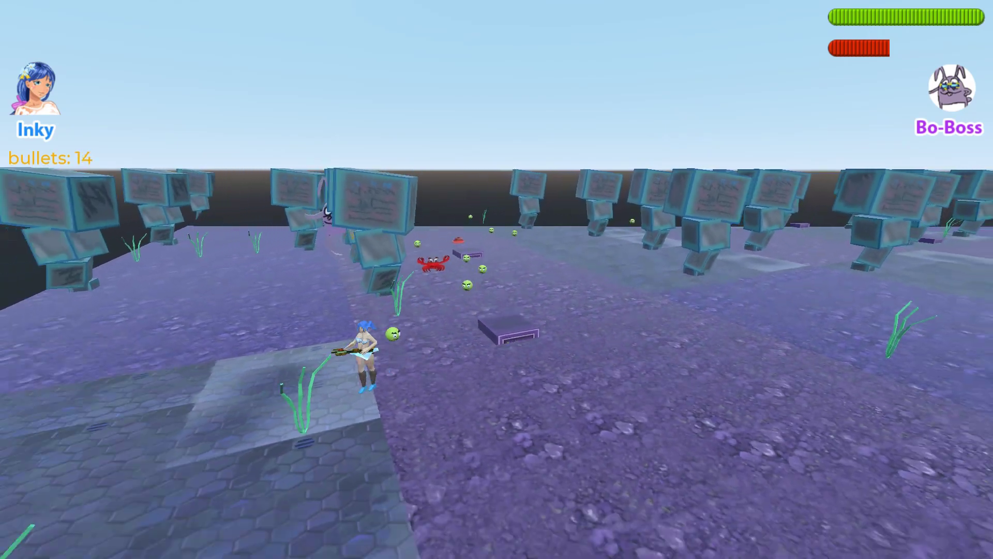
key("a")
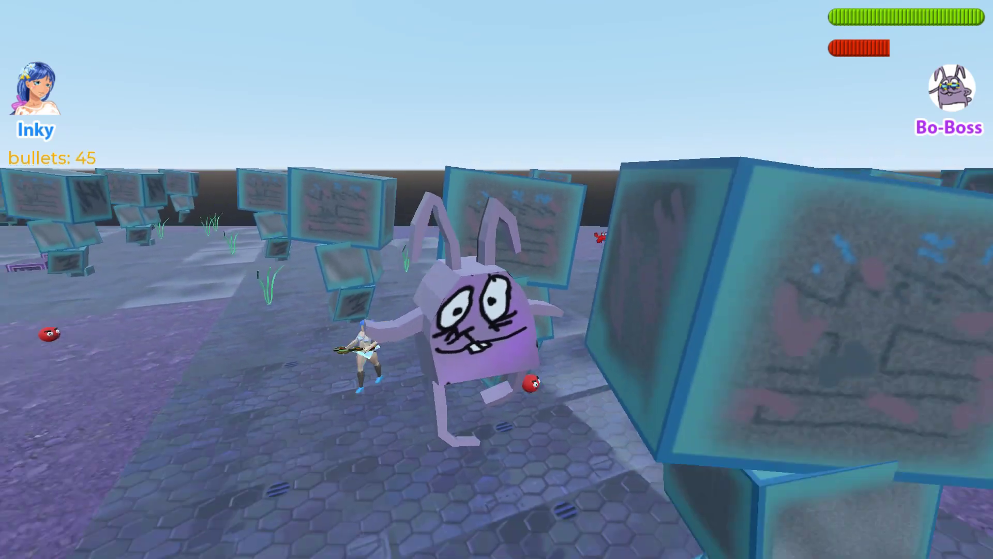
Shoot Bo-Boss and the block enemies until Level 2 - Prehistoric Fantasy loads
left_click(496, 279)
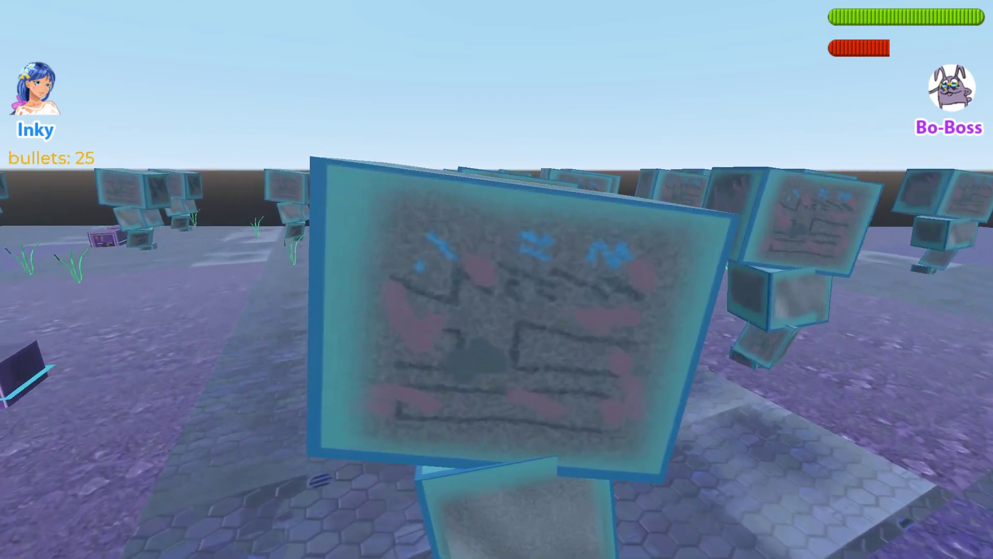
left_click(496, 280)
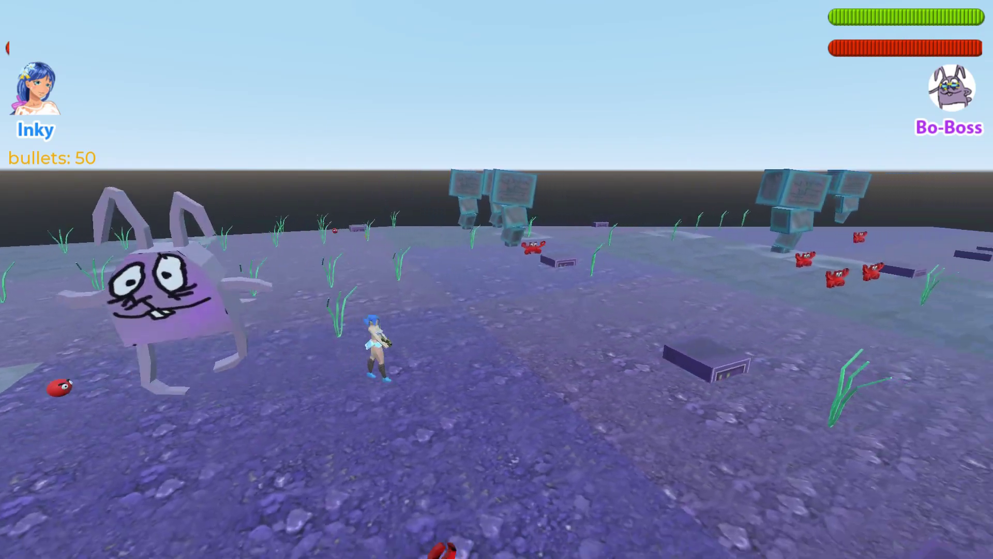
left_click(497, 279)
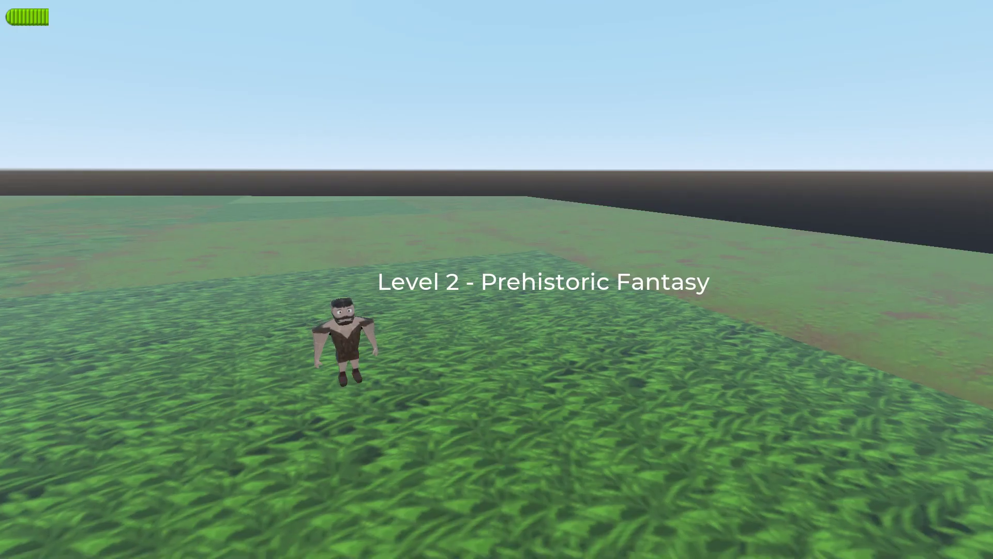
Walk the caveman into the wooden helicopter and take off
key("w")
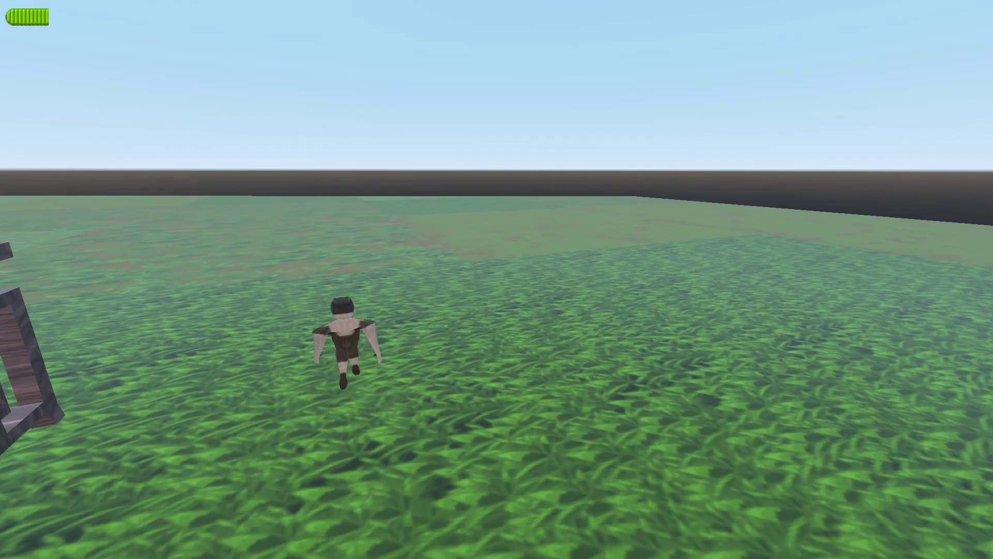
key("a")
key("e")
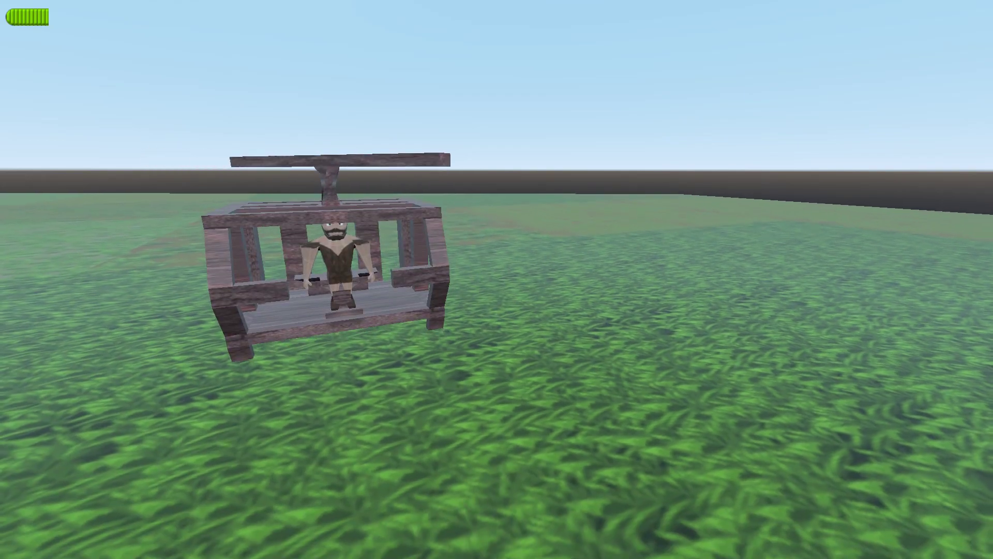
key("space")
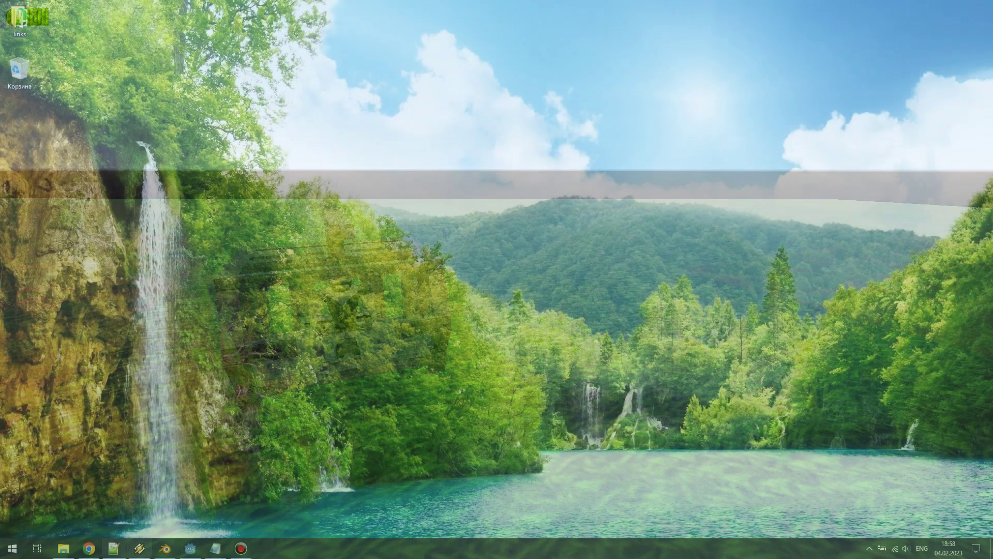
Bring up Winamp, resume playback, and return to the clear desktop
left_click(139, 548)
left_click(384, 173)
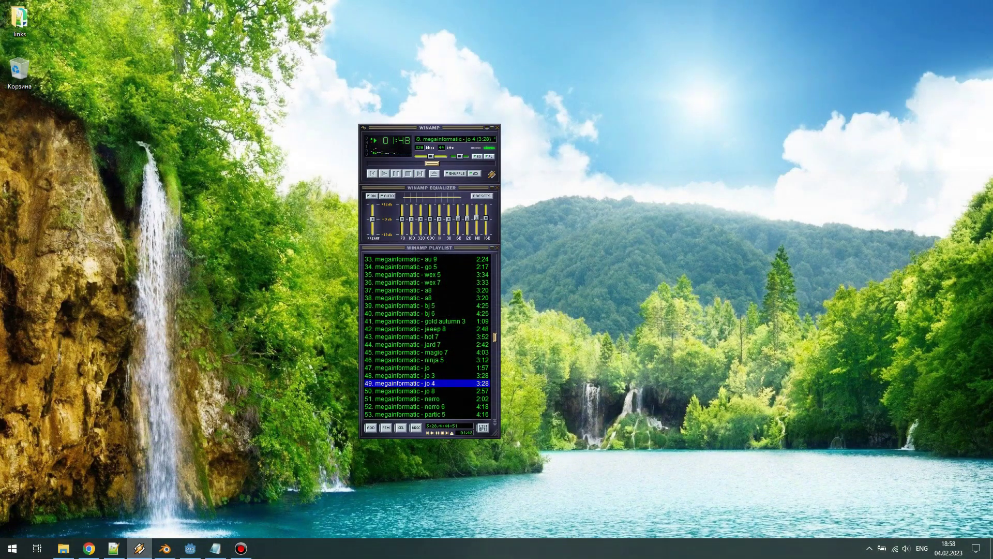
key("super+d")
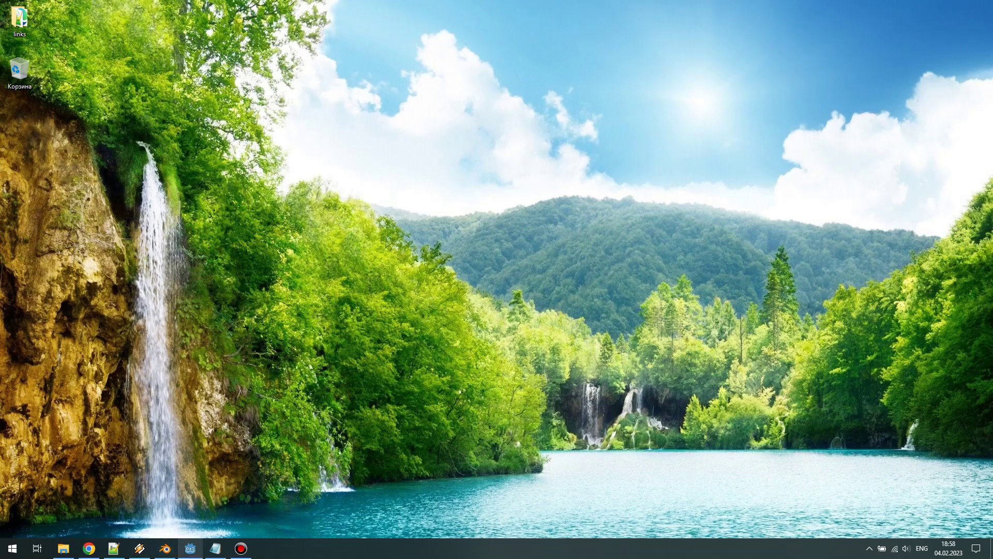
mouse_move(216, 548)
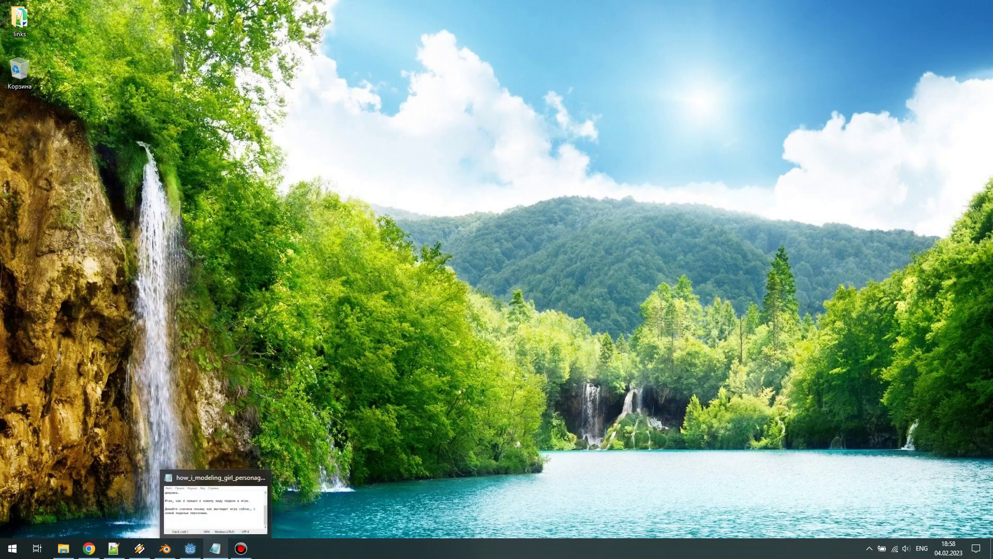
Switch to Russian, type 'Игру вы увидели, теперь посмотрим как создавалась новая модель Инки' and save
left_click(215, 549)
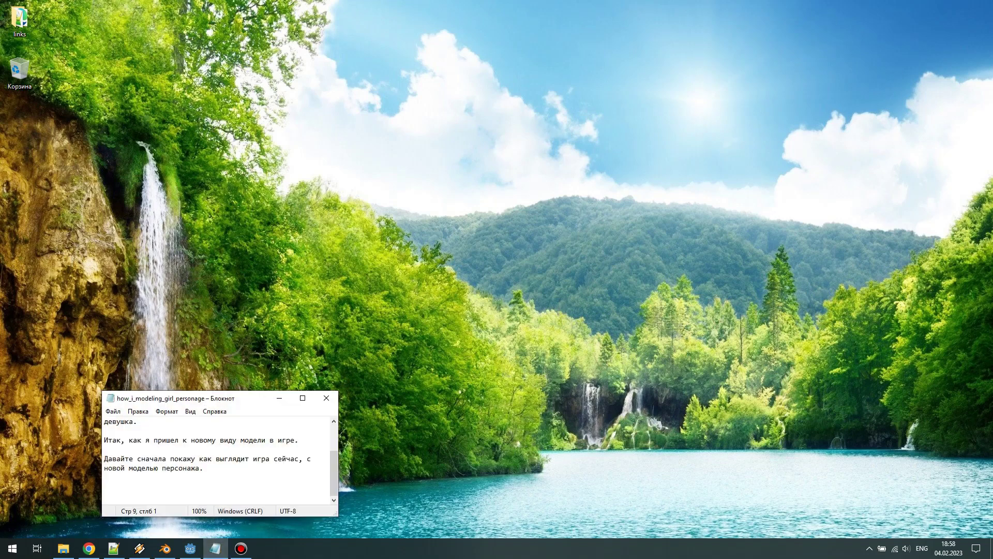
key("super+space")
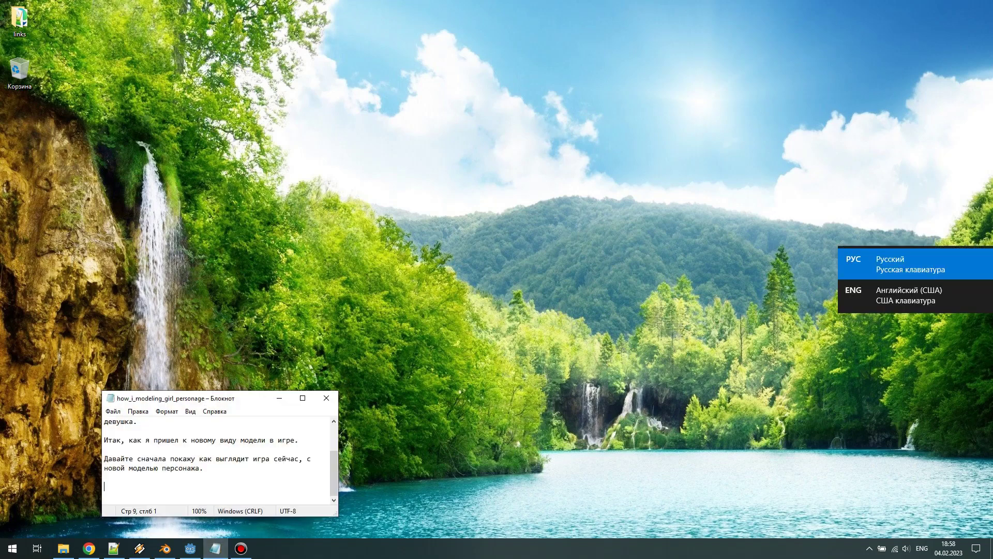
type("Иг")
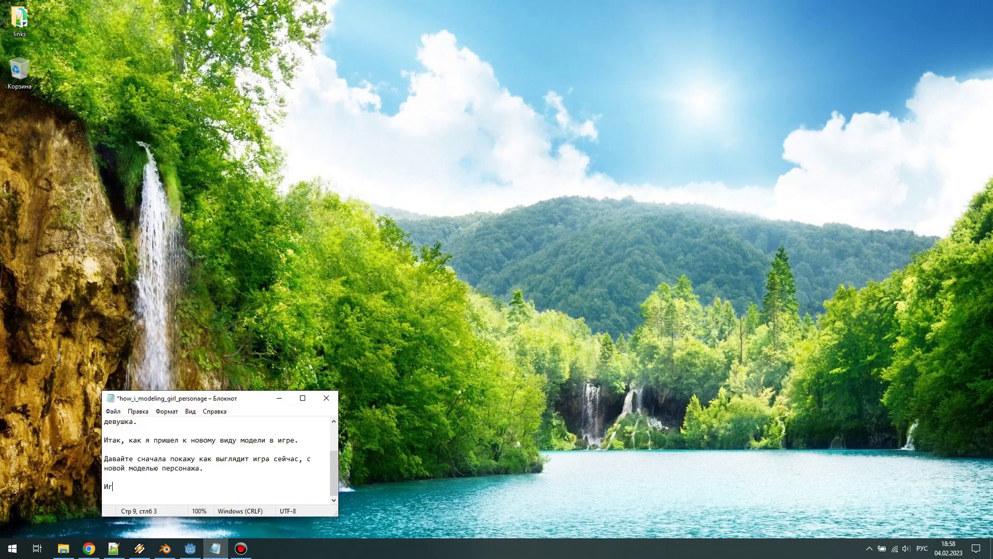
type("ру вы уви")
type("дели, те")
type("перь посмо")
type("трим ка")
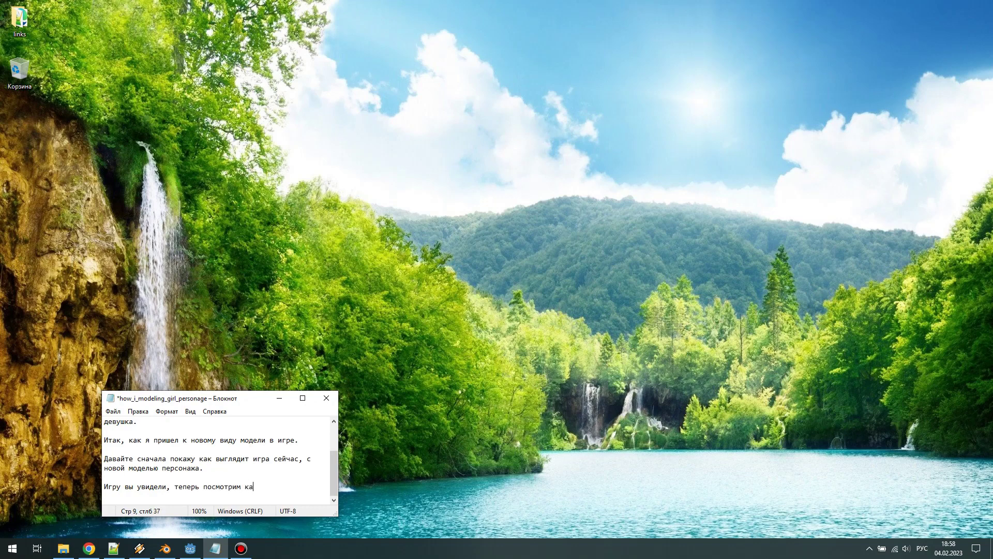
type("к создавала")
type("сь новая ")
type("модель Ин")
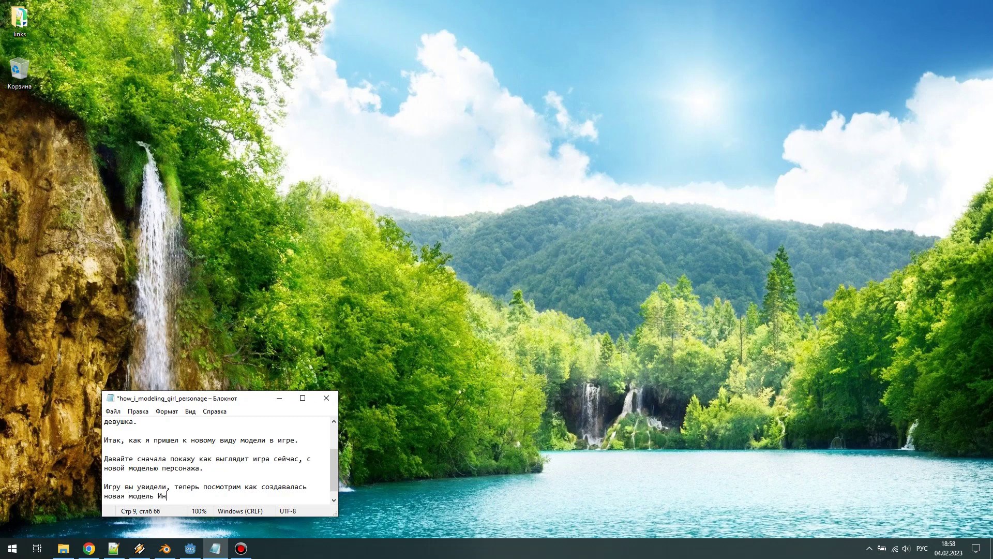
type("ки.")
key("Return")
key("Return")
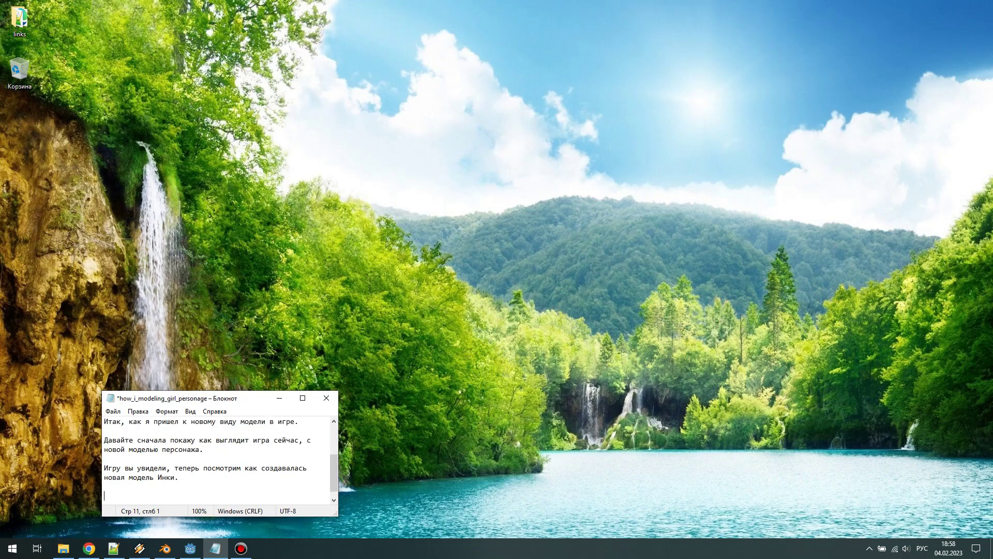
key("ctrl+s")
In Blender's Open dialog, go to the version_2 folder and select inky_1_1.blend, then return to Notepad
left_click(165, 548)
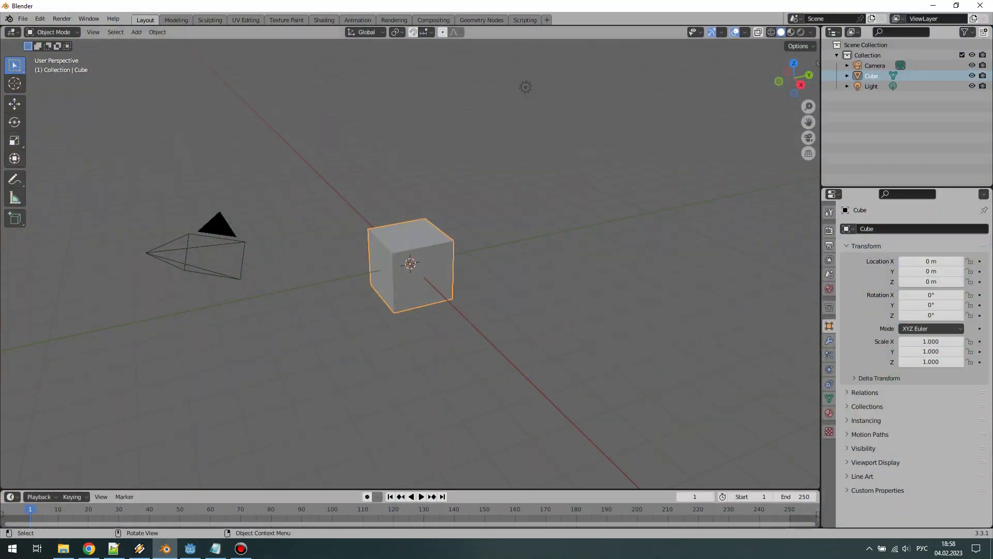
left_click(22, 18)
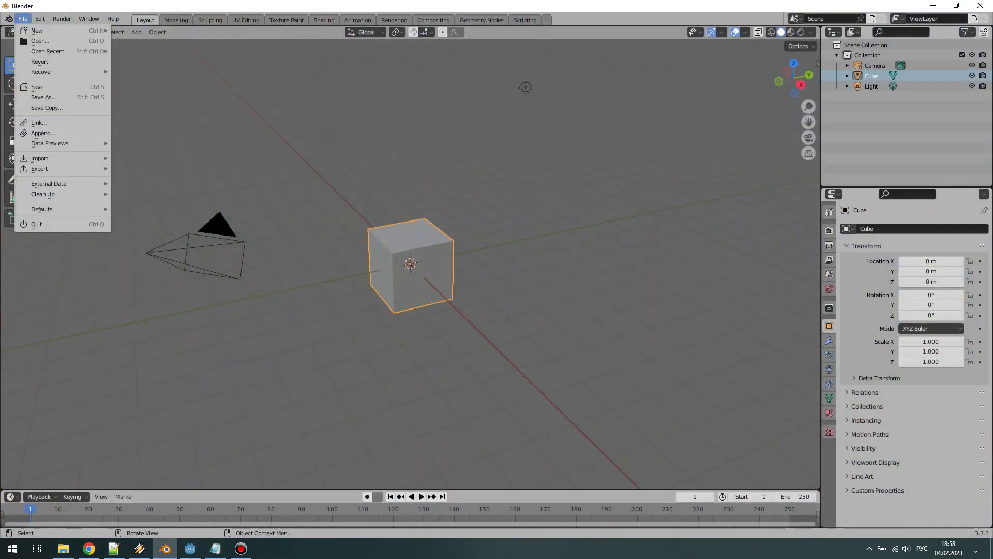
left_click(40, 41)
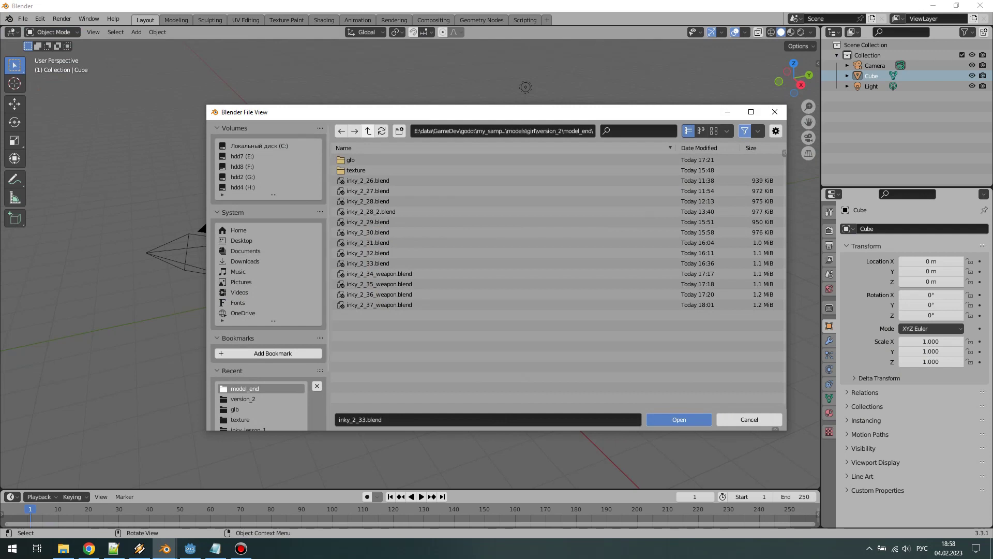
left_click(368, 131)
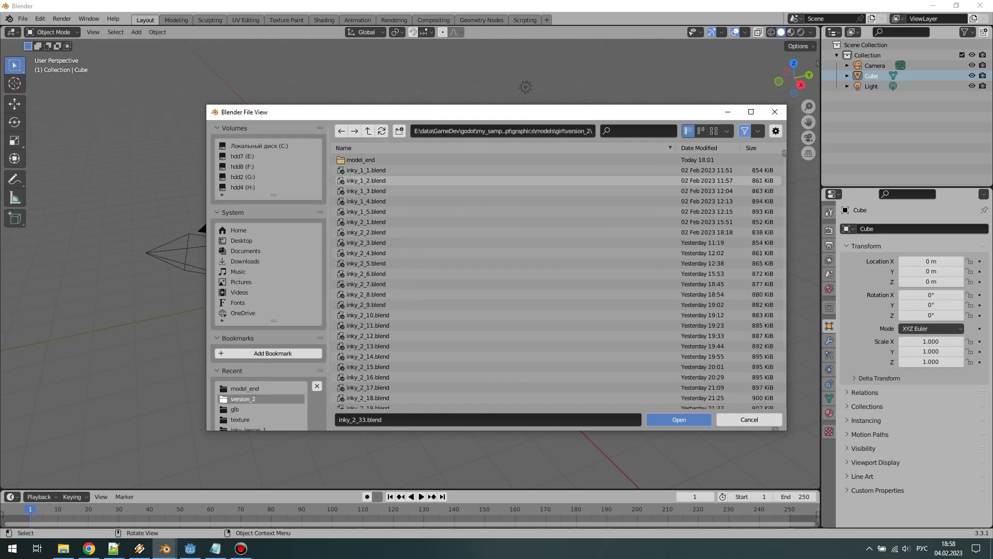
left_click(362, 170)
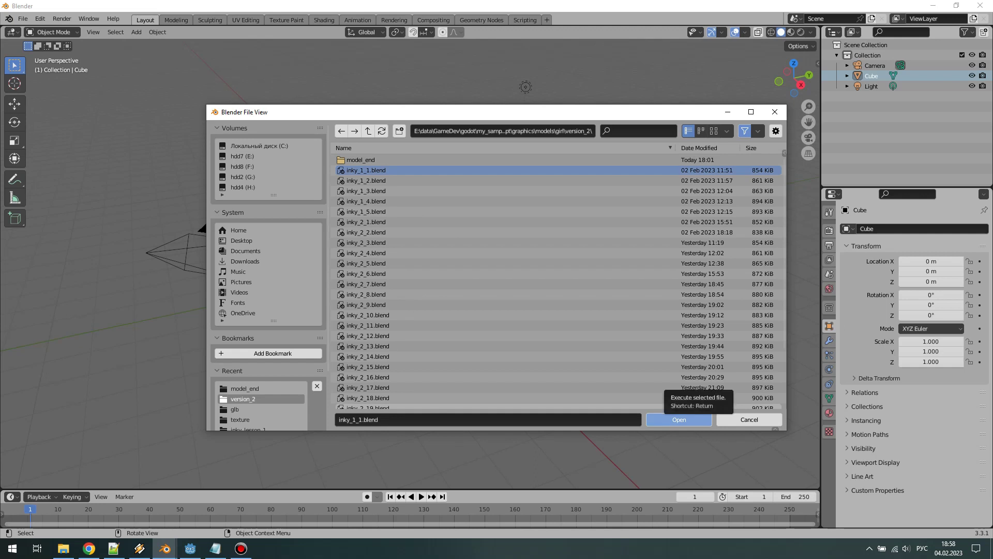
left_click(215, 549)
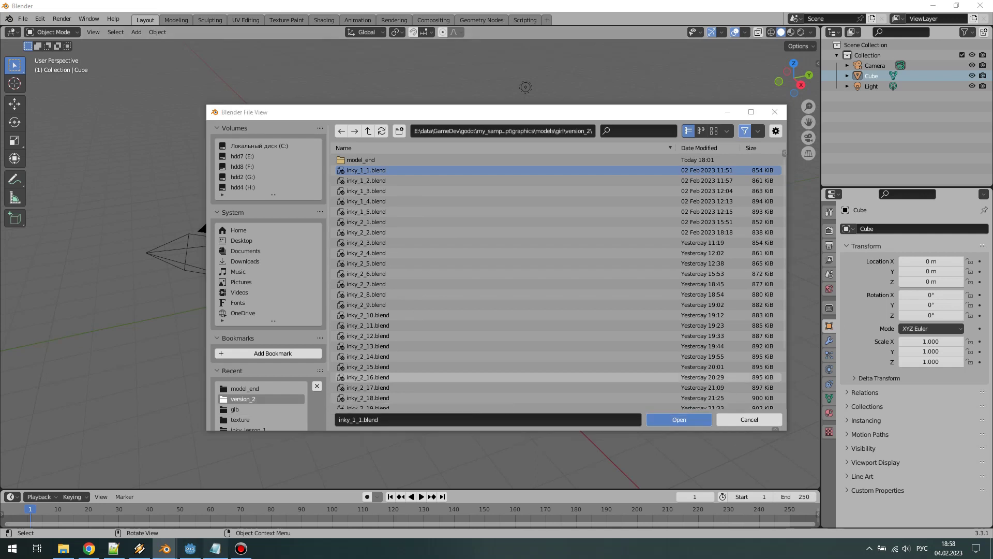
Write the note "Сначала я пытался делать сразу очень детализированную модель и вот что получилось."
type("С")
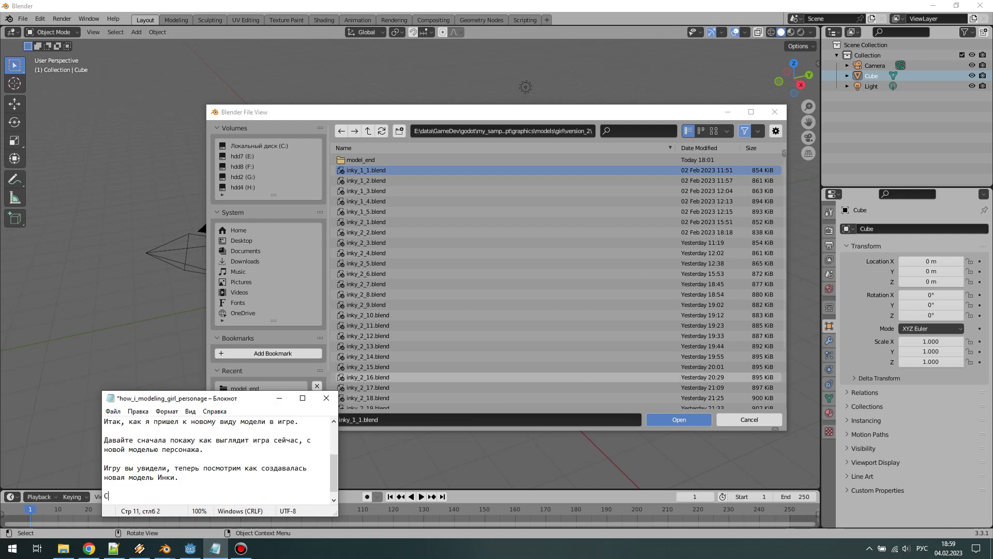
type("начала я ")
type("пытался ")
type("делать сразу оч")
type("ень")
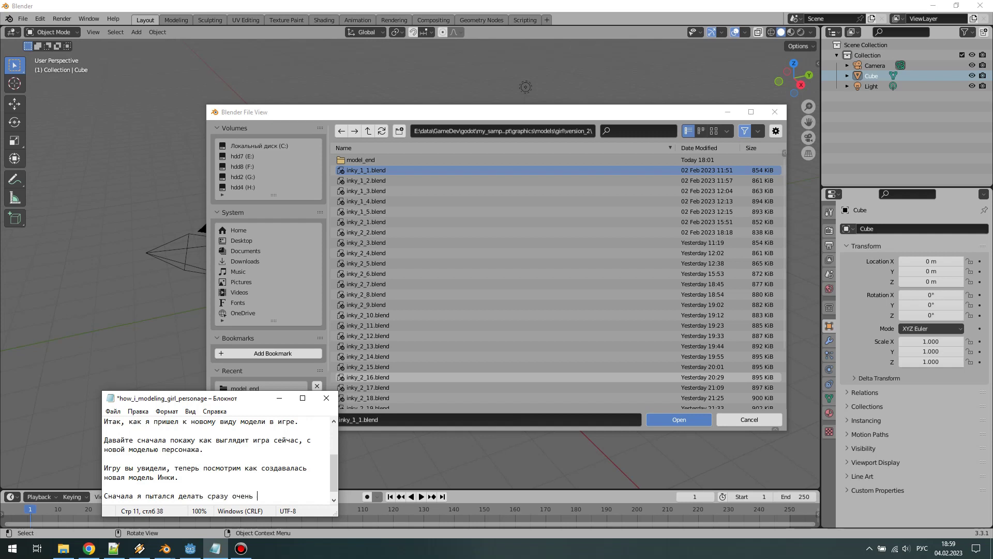
type(" детализиров")
type("анную м")
key("BackSpace")
key("BackSpace")
key("BackSpace")
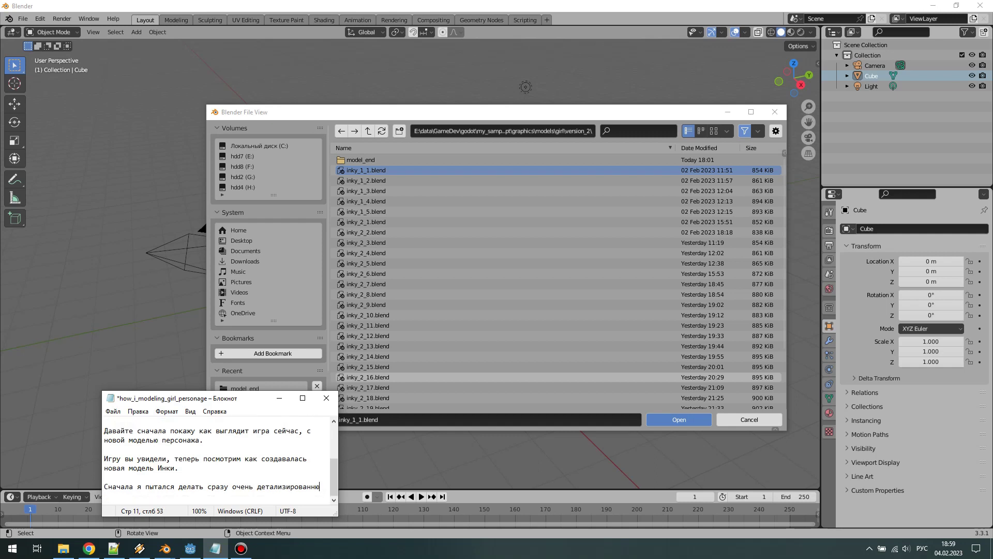
type("модель и ")
type("вот что ")
type("получилось")
type(".")
End the paragraph, save the notes, and return to Blender's version_2 file list
key("Return")
key("Return")
key("ctrl+s")
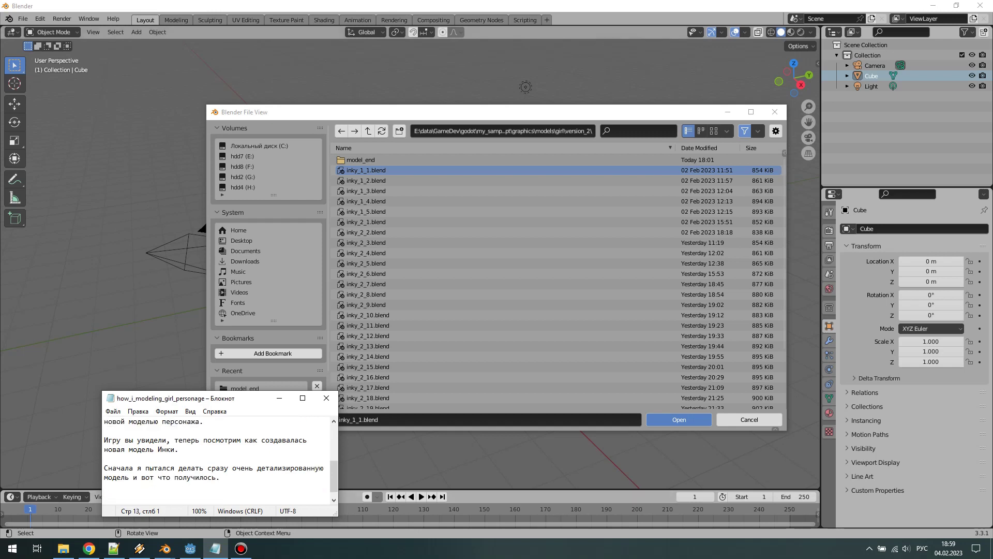
key("alt+Tab")
scroll(465, 274, "down", 2)
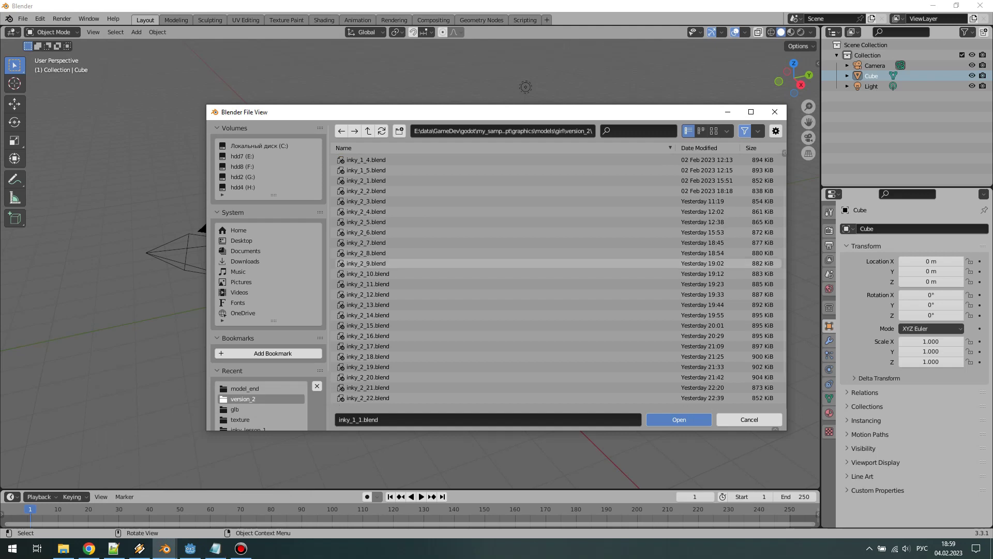
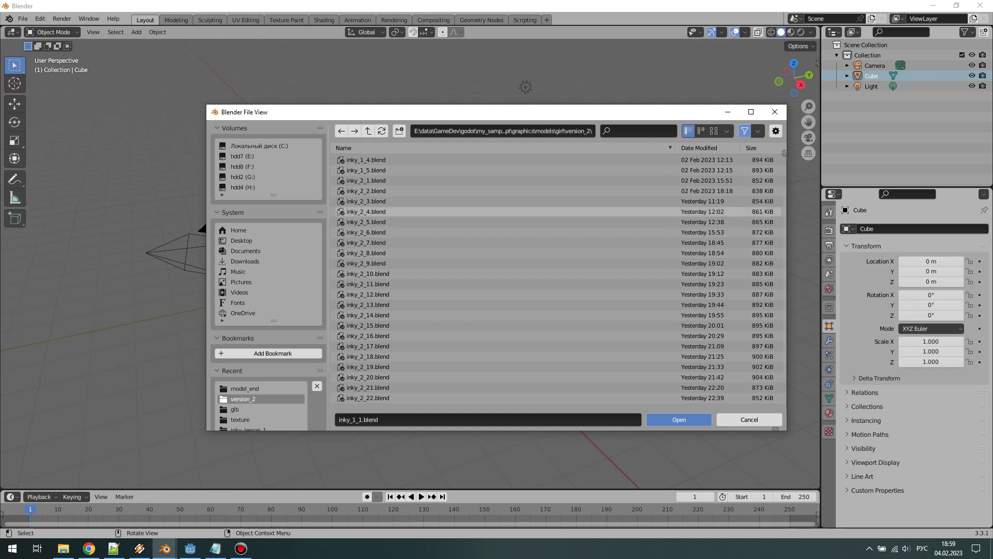
Open inky_2_4.blend and orbit around its blocky, mirrored head mesh
left_click(367, 211)
left_click(679, 420)
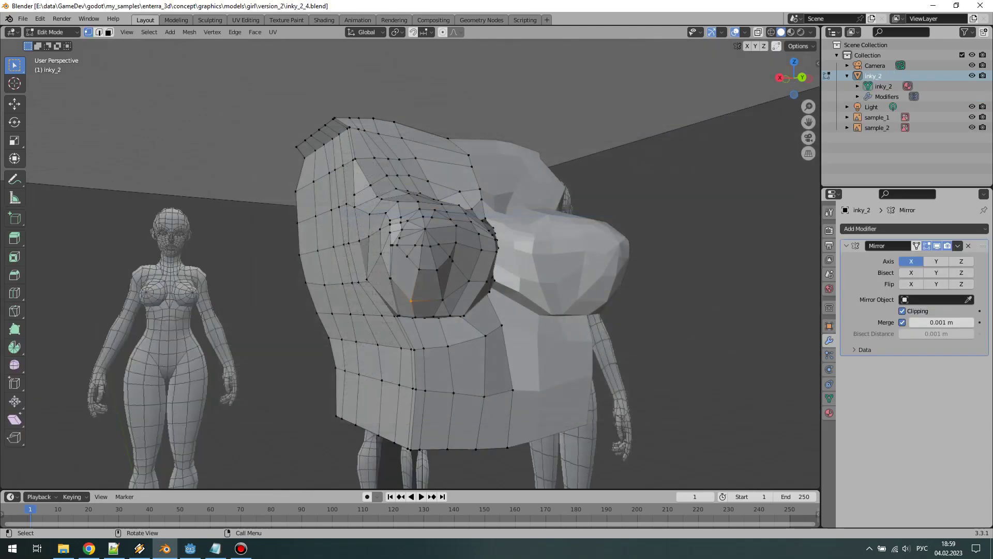
left_click_drag(793, 78, 776, 78)
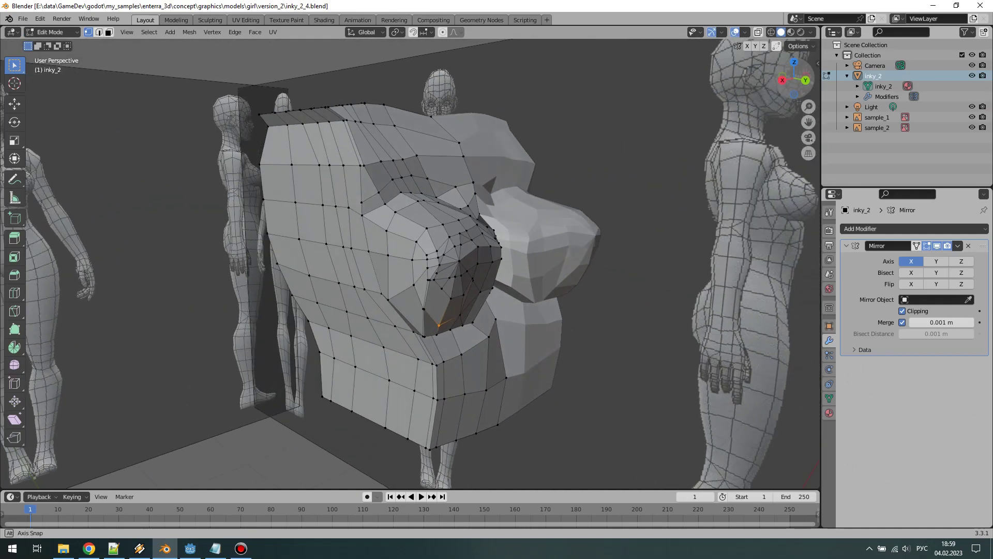
left_click_drag(776, 79, 792, 78)
left_click(215, 548)
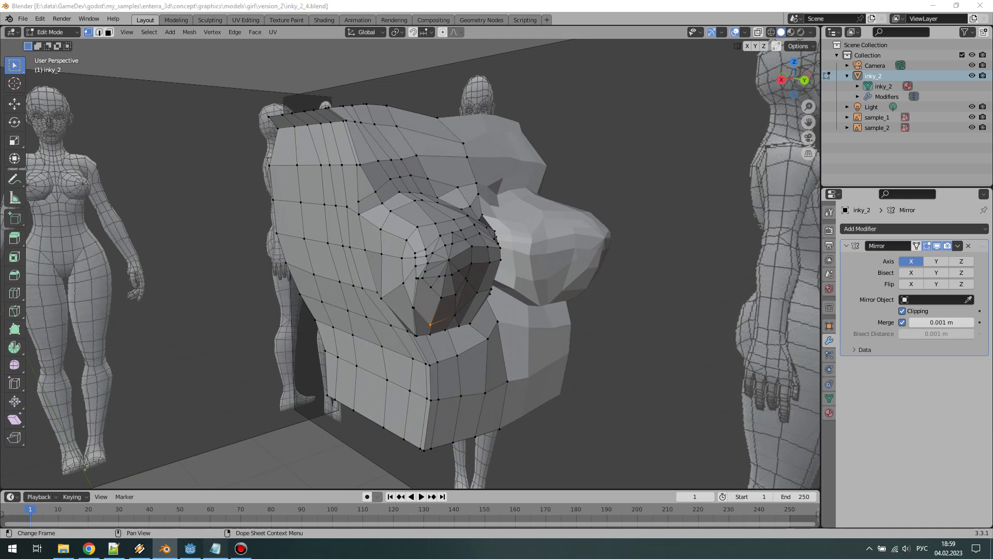
Write that many vertices are hard to work with, but another path exists
type("М")
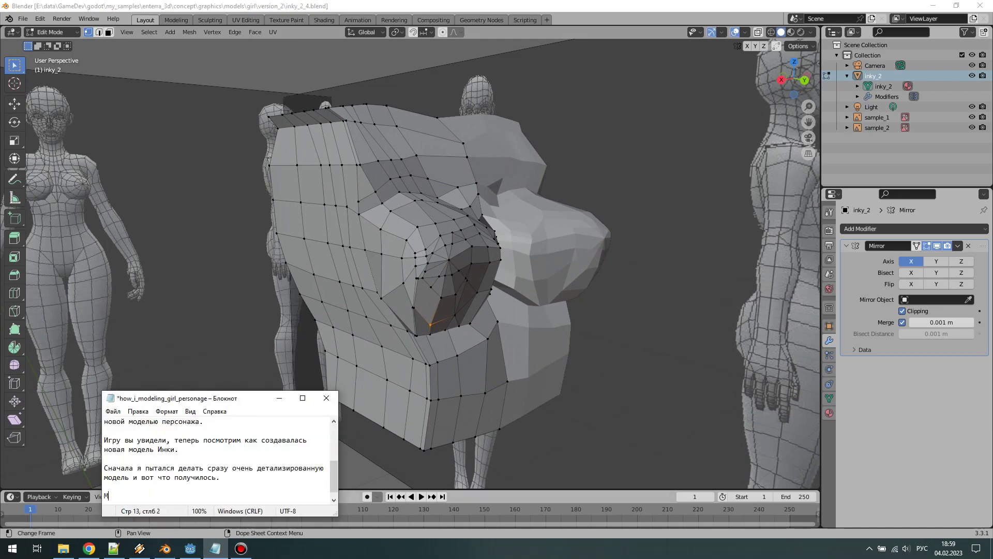
type("ного вершин, с которыми сложнее работать,")
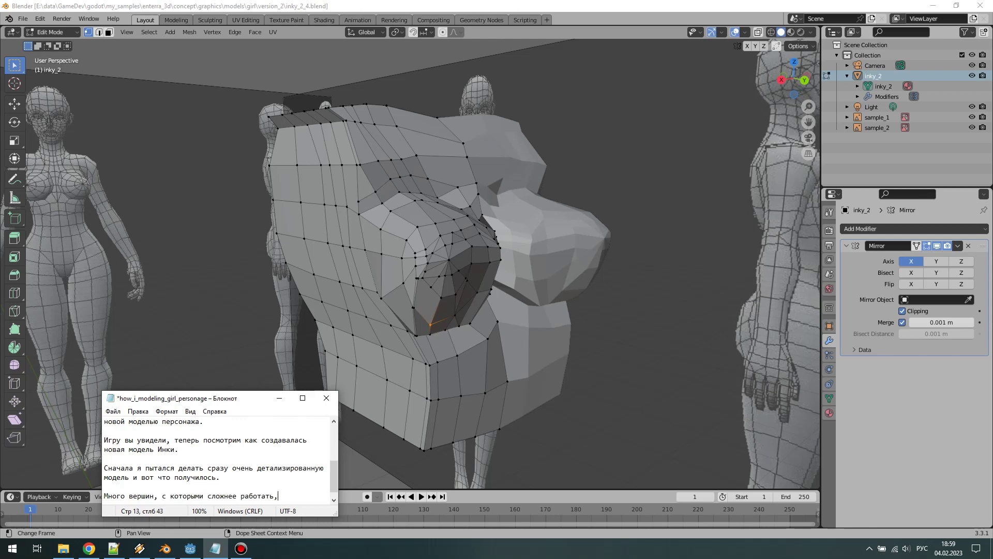
type(" тем более н")
type("е имее")
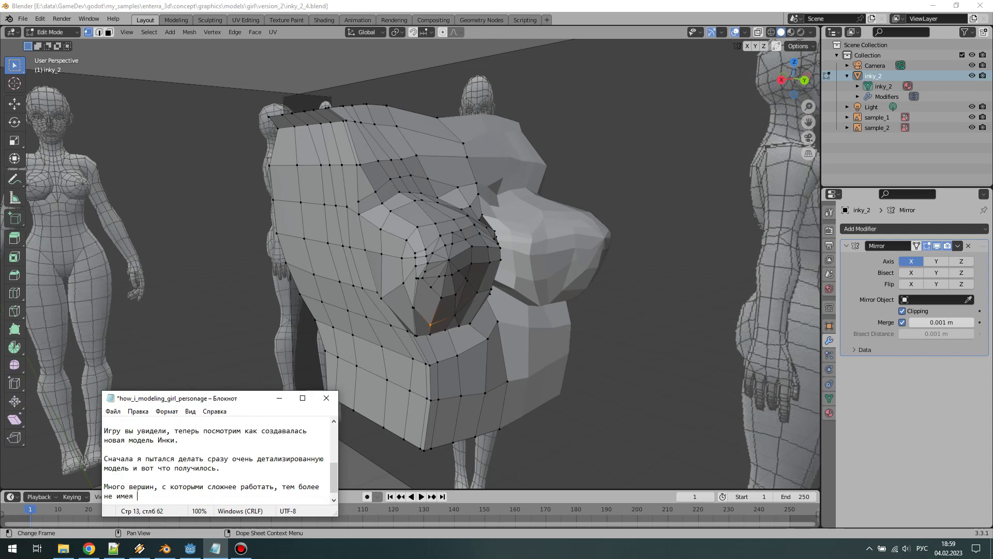
type("дос")
type("таточно опыта")
key("Return")
key("Return")
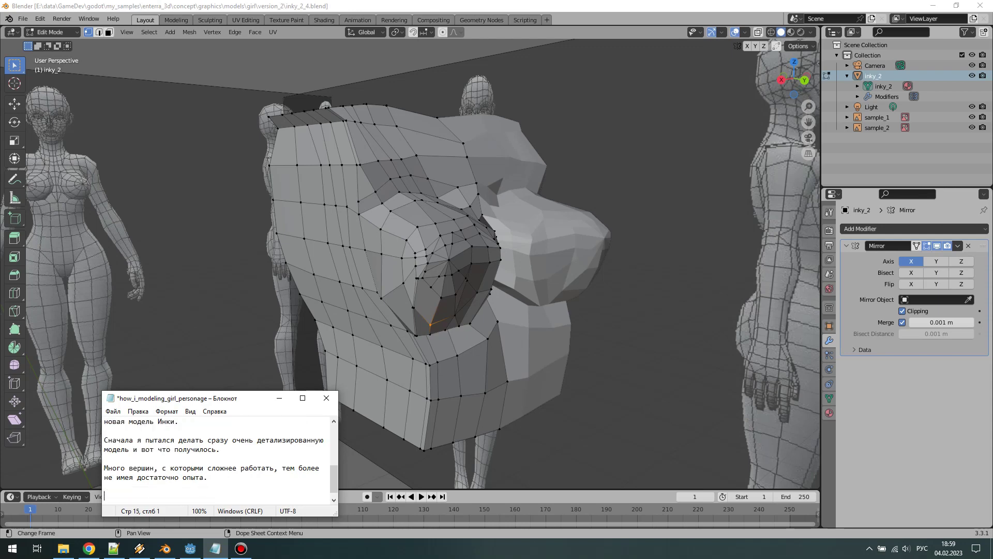
type("Проблема к")
type("онечно преодо")
type("лима. Но ес")
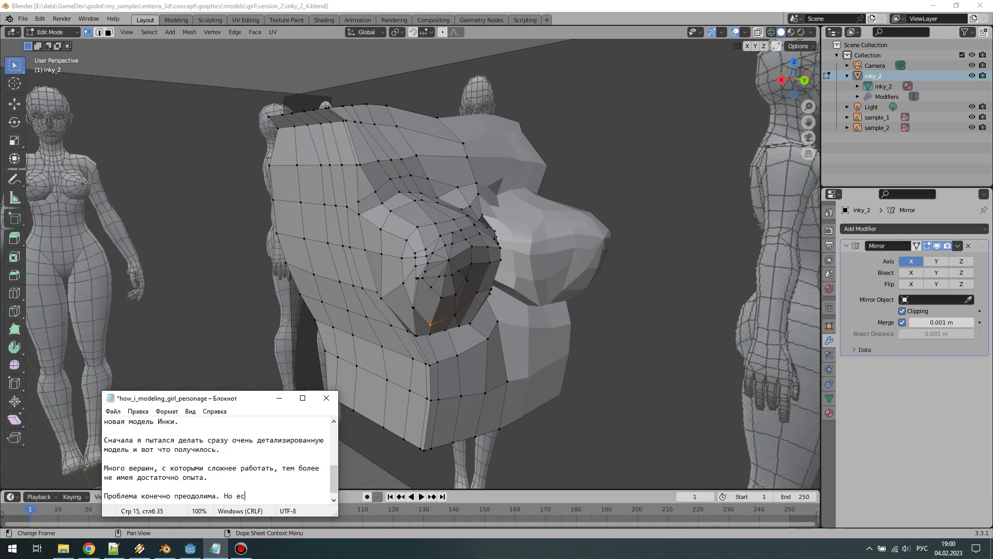
type("ть и другой п")
type("уть.")
key("Return")
key("Return")
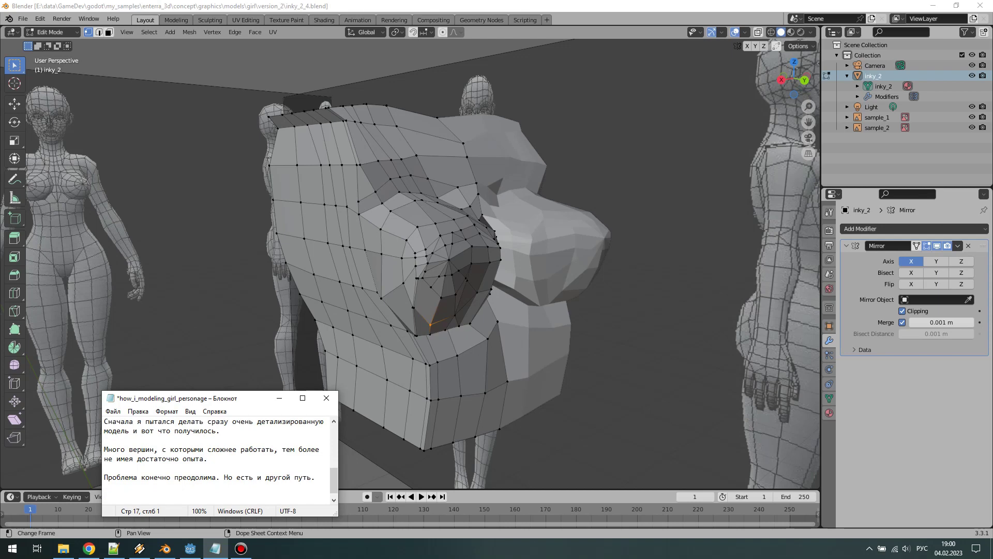
Add paragraphs on starting from a rough blank and refining to your experience level
type("Нуж")
type("но создавать ")
type("модель ")
type("начиная с ")
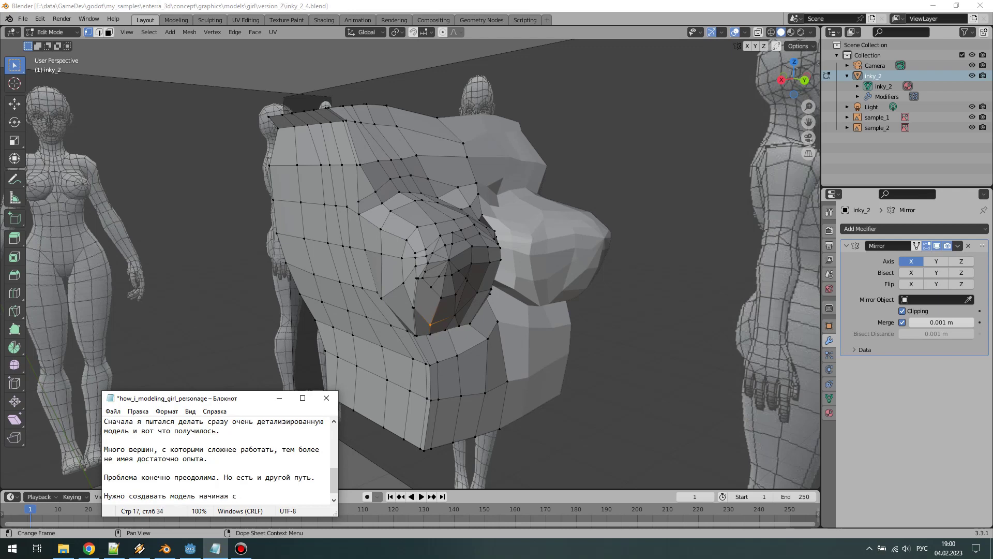
type("основы - г")
type("рубой бол")
type("ванки.")
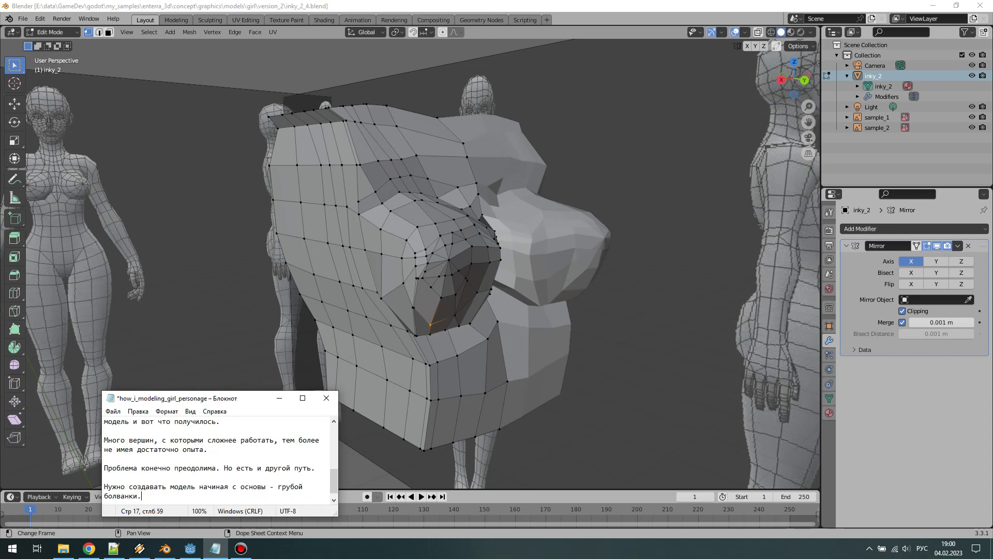
key("Return")
key("Return")
type("остепенн")
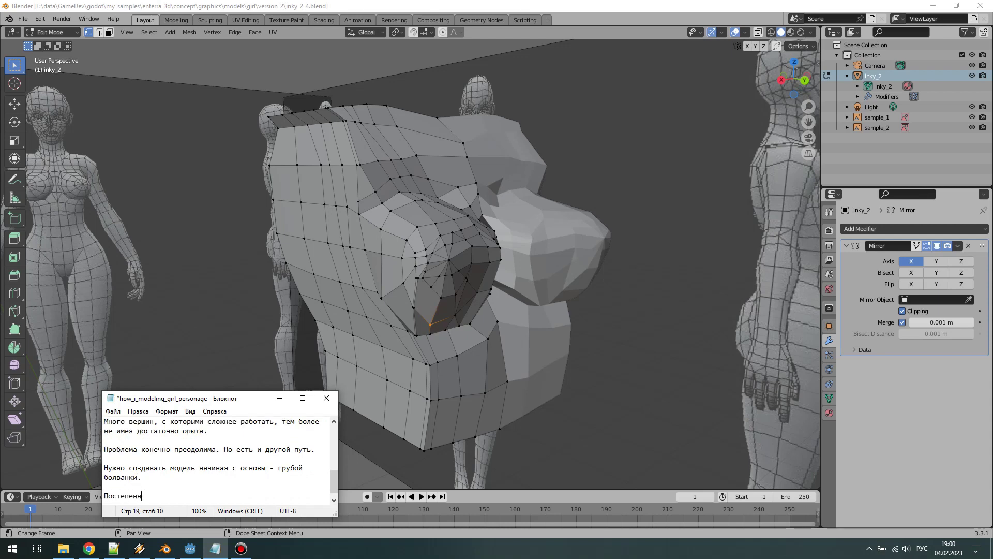
type("о детализир")
type("уя до нужно")
key("BackSpace")
key("BackSpace")
type("уров")
type("ня, в т")
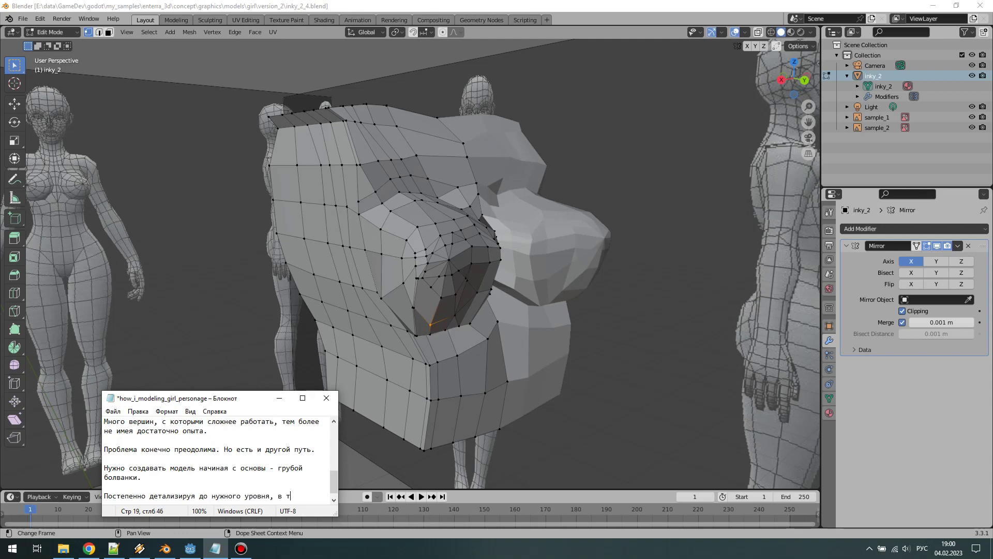
type("ом числе со")
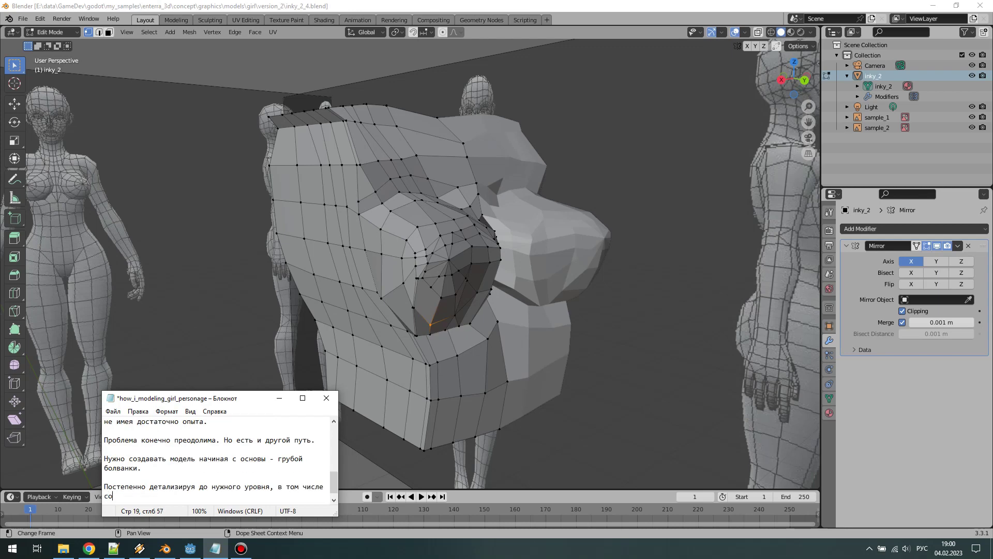
type("ответственно ")
type("вашему")
key("BackSpace")
type("у опыту")
type(".")
Add the line 'Вот как выглядит очень грубая модель.' and save the notes
key("Return")
key("Return")
type("от ")
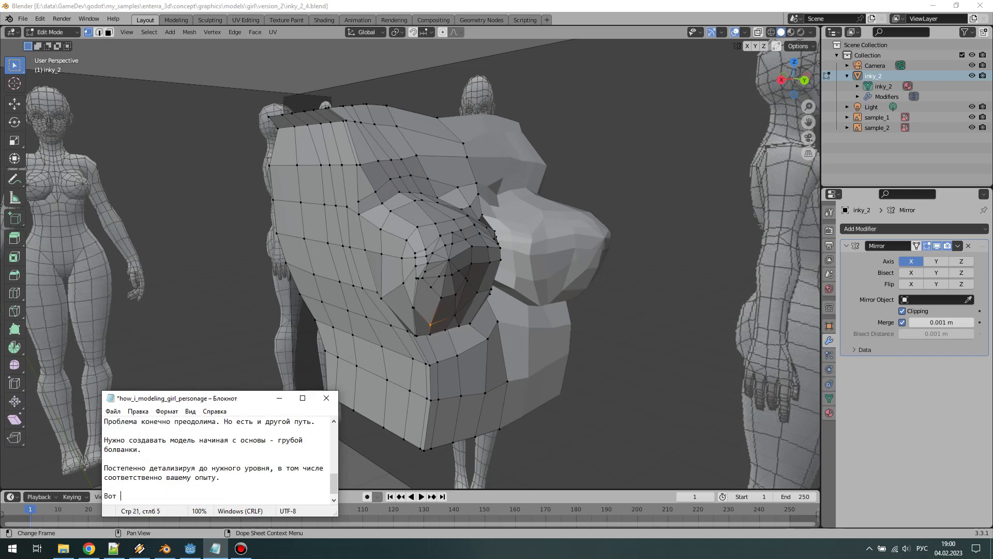
type("как выгл")
type("ядит очень ")
type("грубая ")
type("модель.")
key("Return")
key("Return")
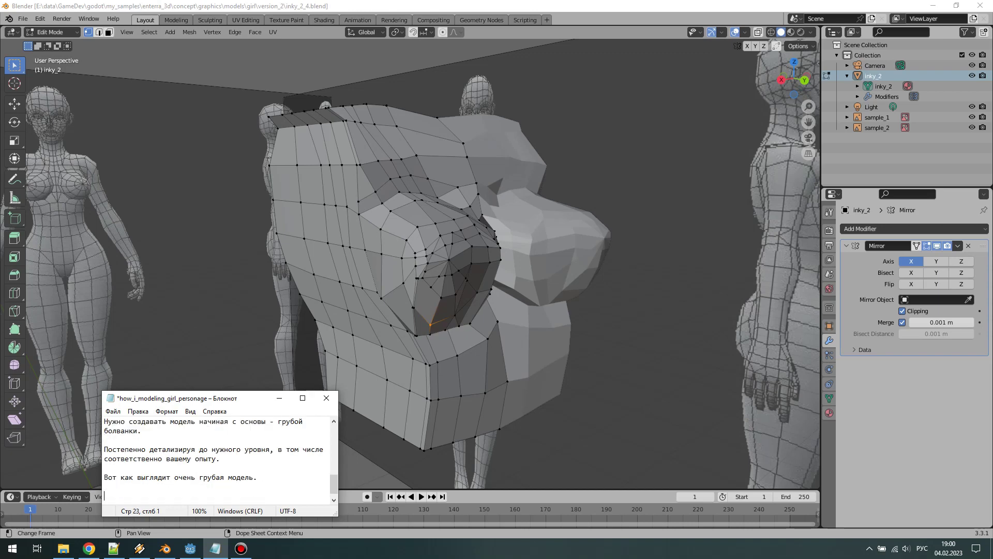
key("ctrl+s")
Open inky_1_1.blend and zoom out to see all the blockout figures
left_click(23, 19)
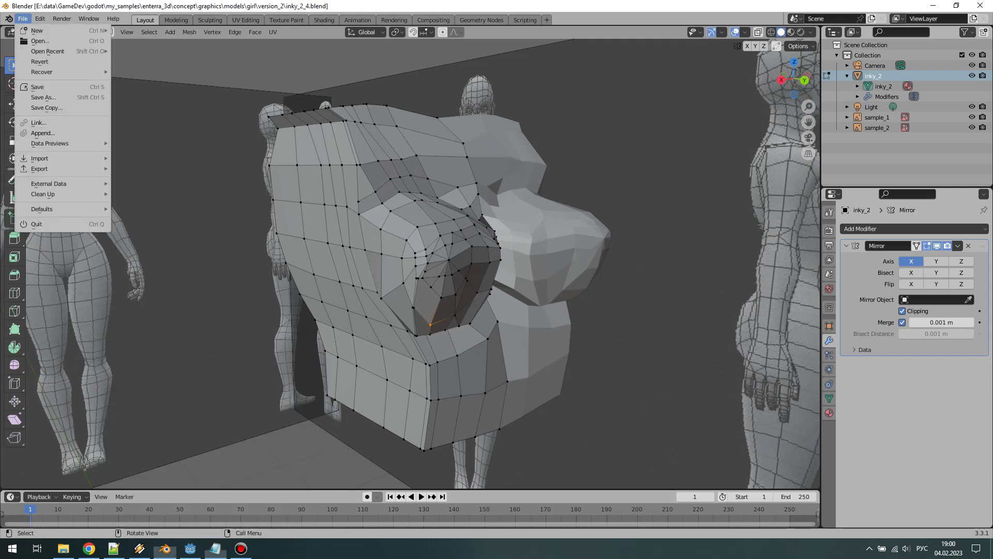
left_click(36, 41)
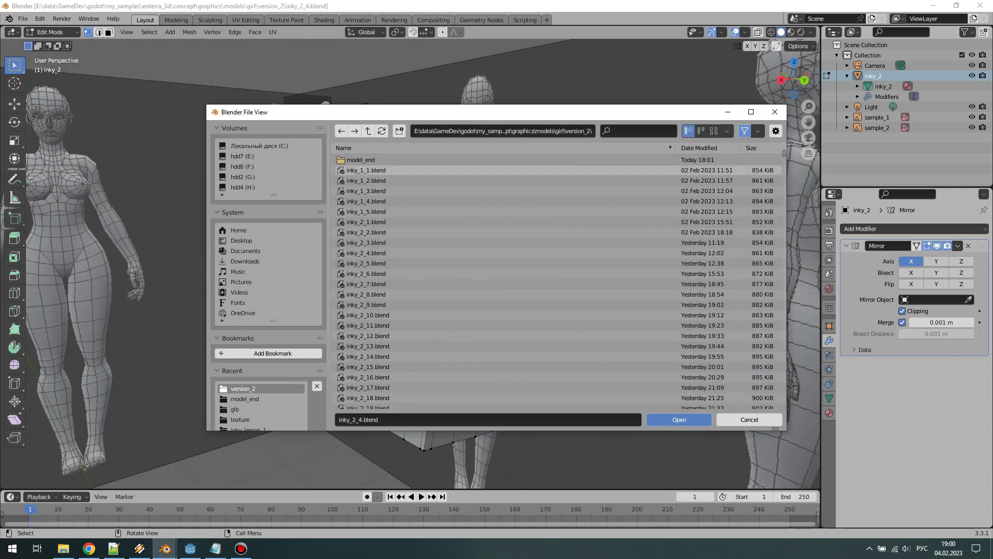
left_click(364, 170)
key("Return")
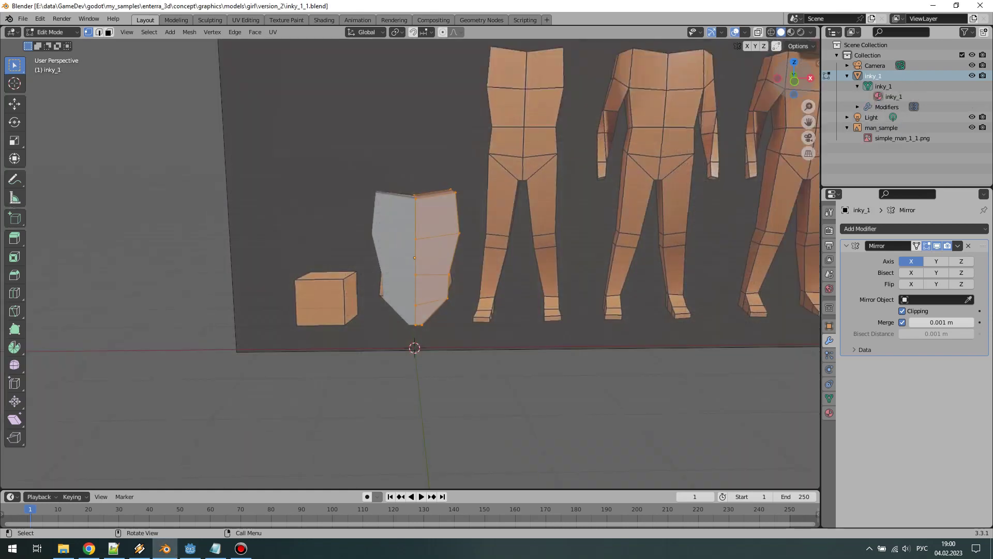
middle_click_drag(518, 258, 517, 249)
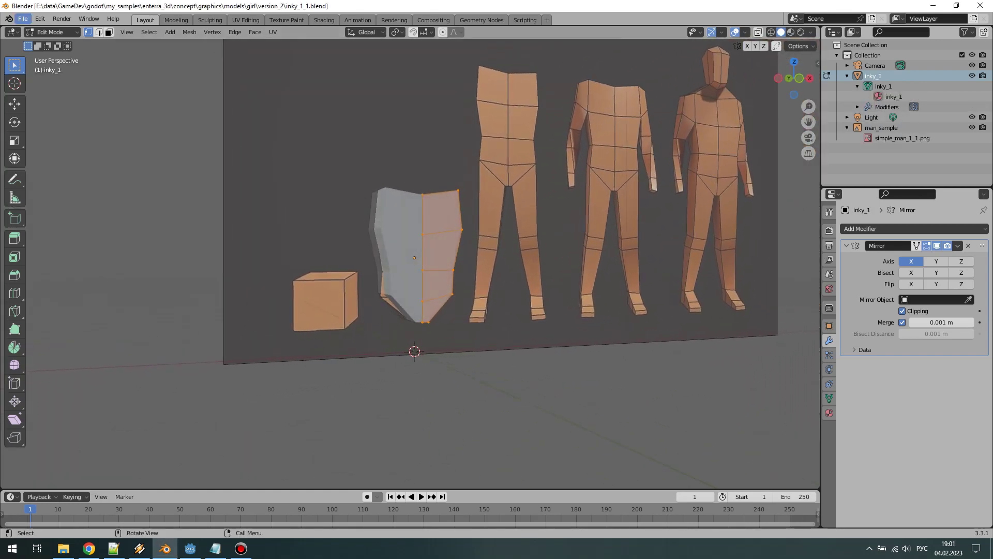
Open inky_1_2.blend and orbit to view the leg blockout in perspective
left_click(22, 18)
left_click(40, 40)
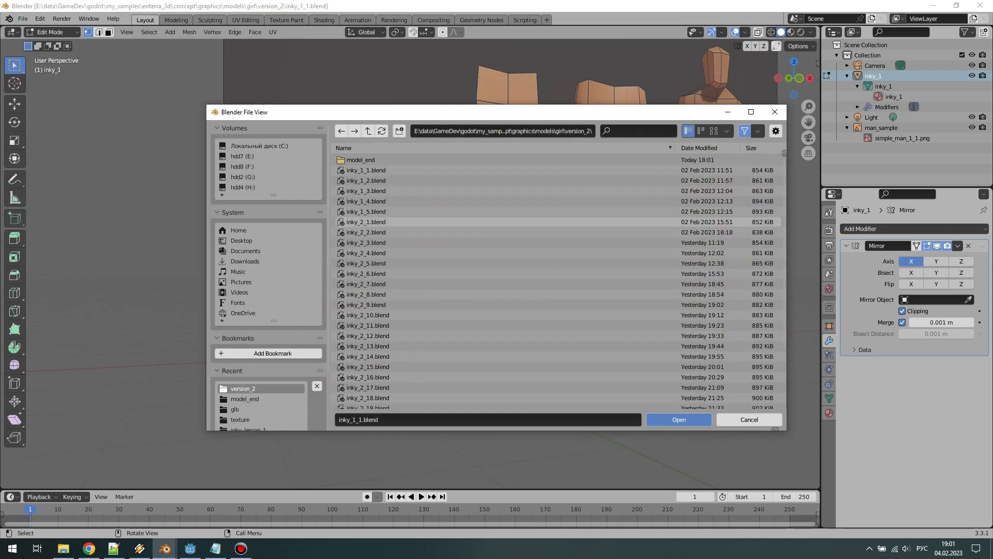
left_click(365, 181)
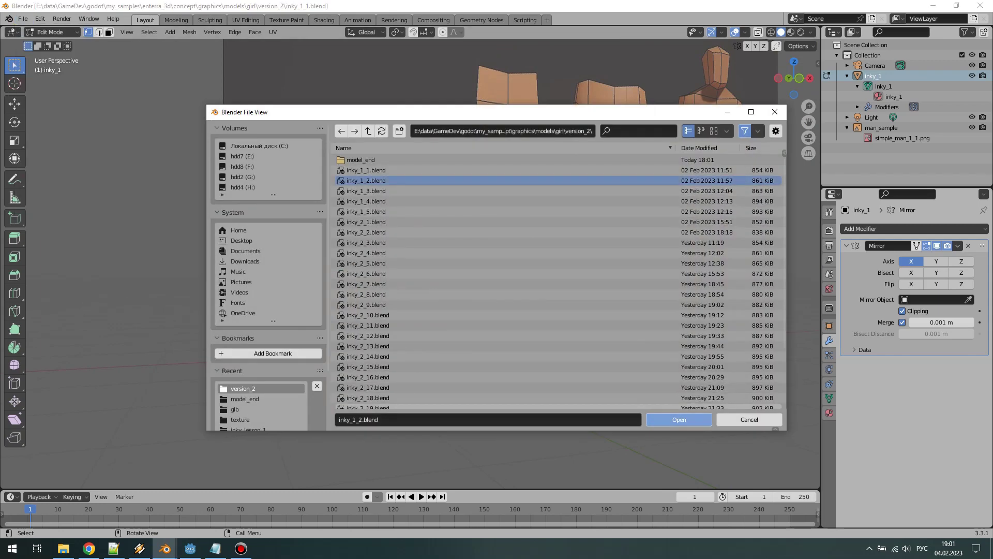
left_click(679, 419)
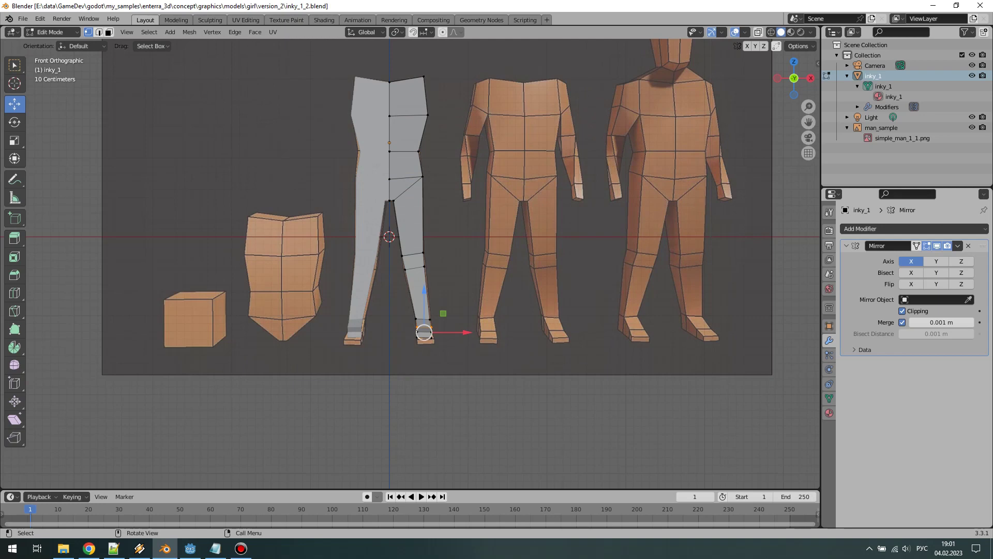
left_click_drag(794, 78, 773, 87)
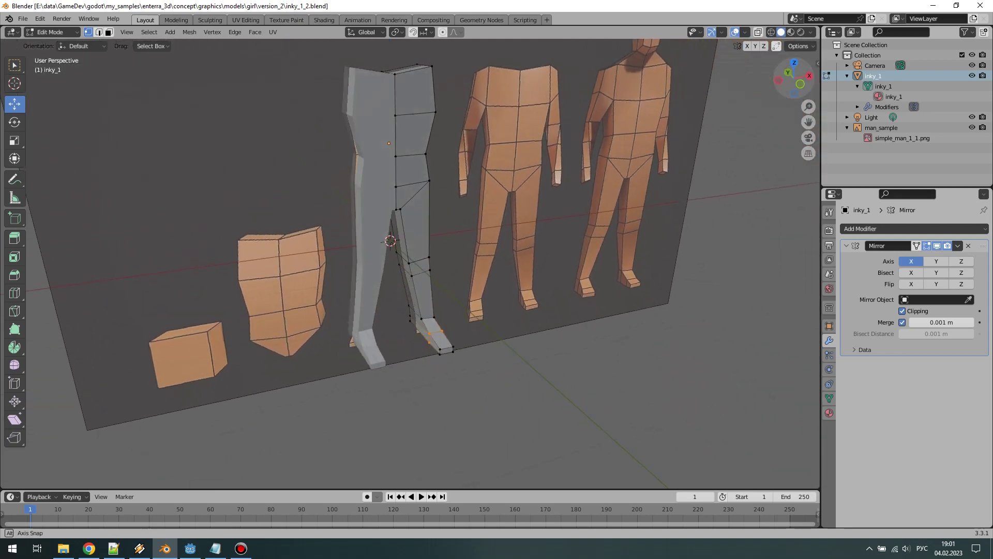
Open inky_1_3.blend and orbit around the upper-body blockout
left_click(22, 19)
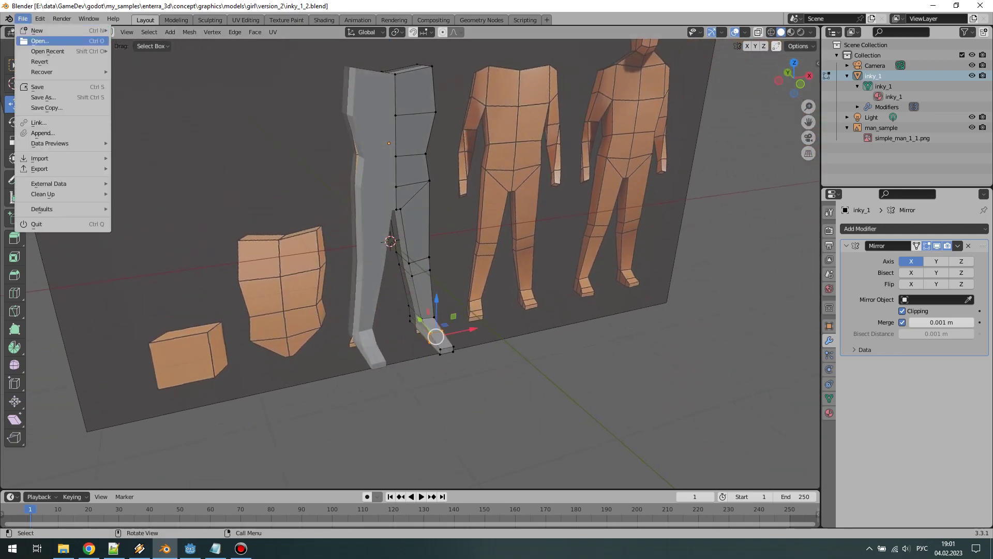
left_click(40, 40)
left_click(365, 190)
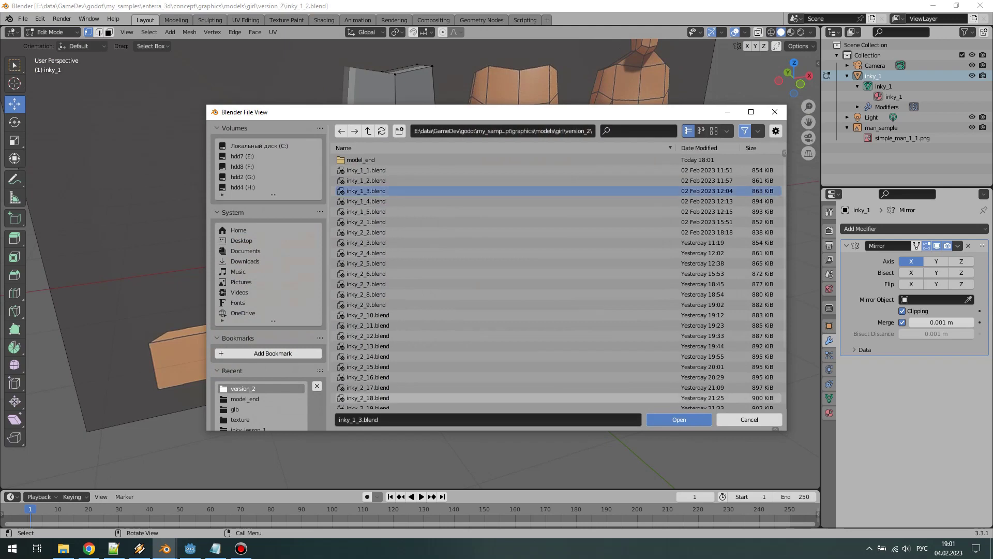
left_click(678, 419)
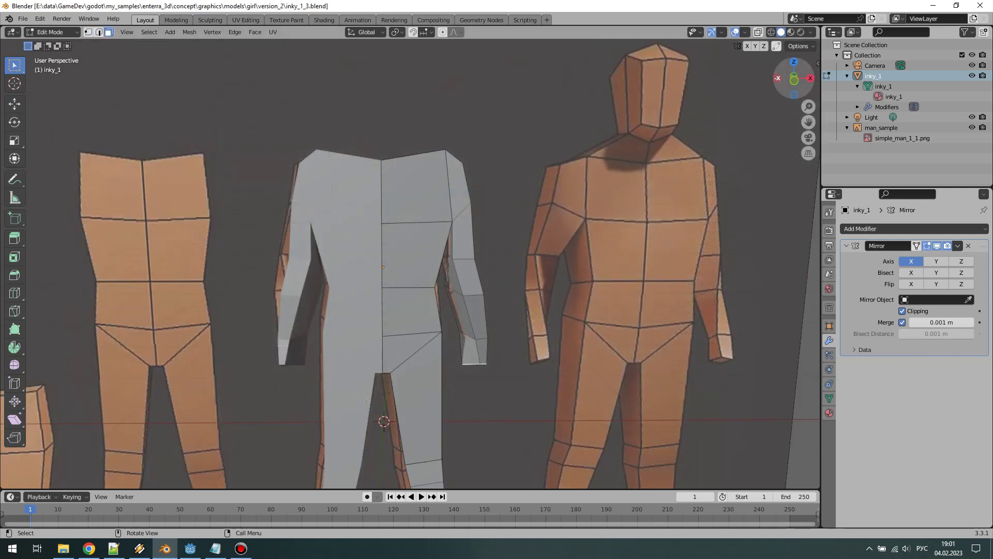
left_click_drag(794, 79, 760, 96)
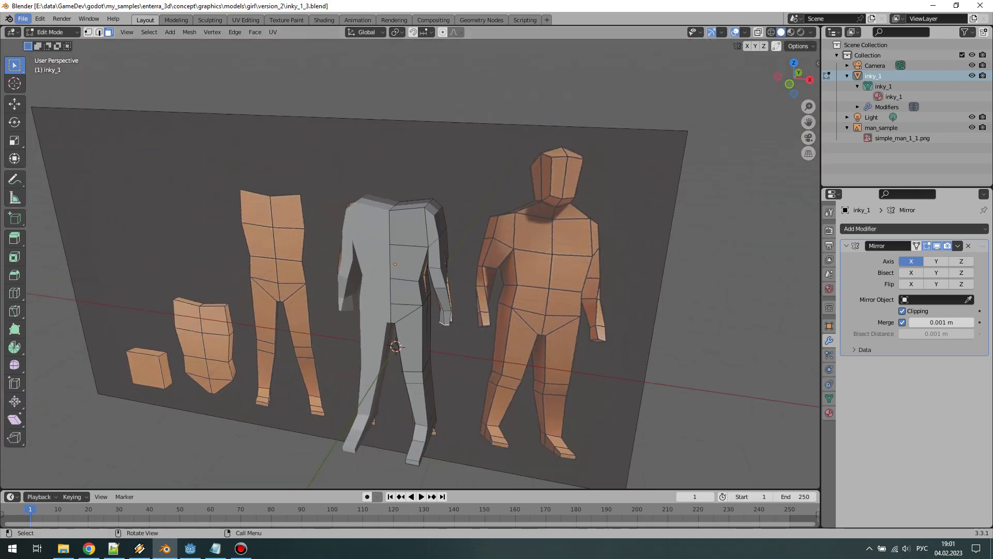
Open inky_1_4.blend and orbit to see the body in perspective
left_click(23, 19)
left_click(36, 41)
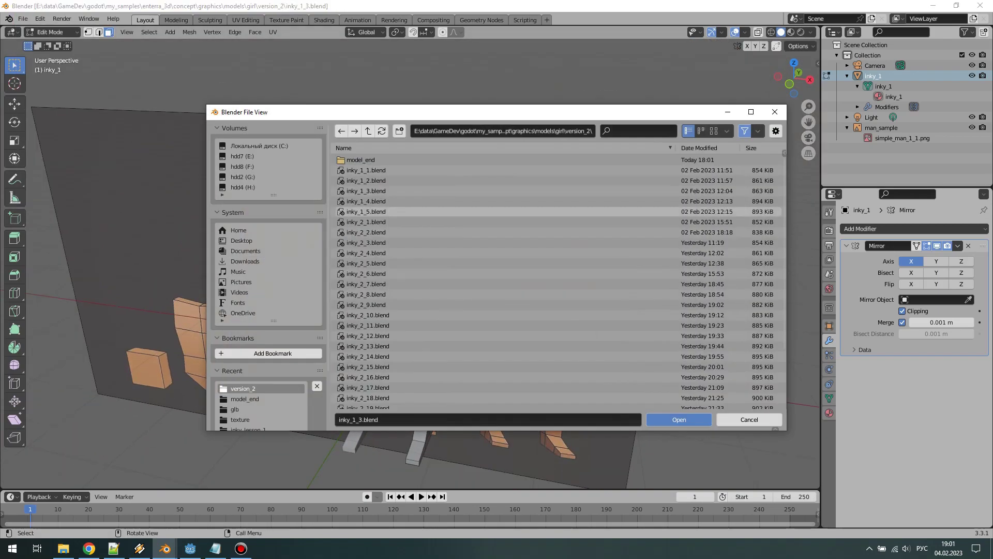
left_click(368, 202)
left_click(675, 415)
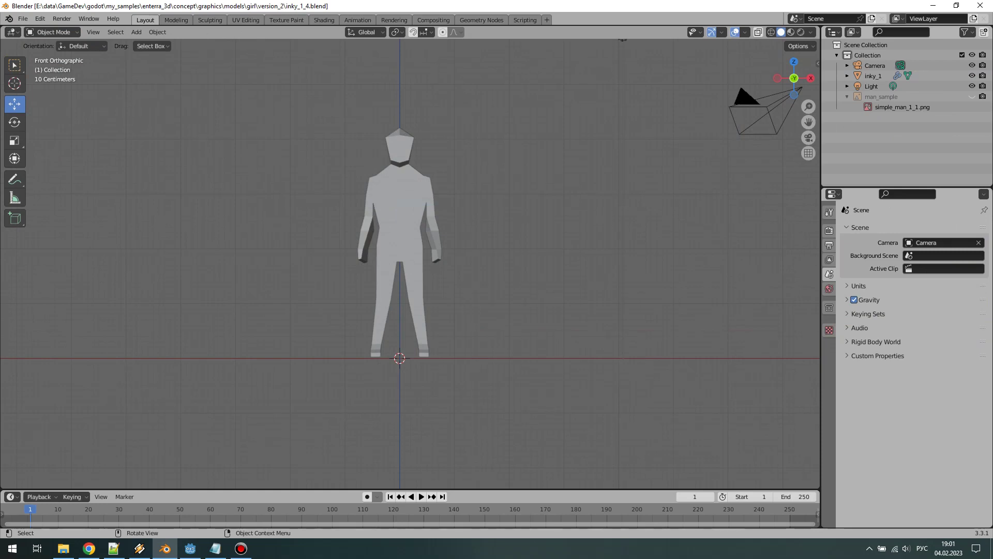
left_click_drag(794, 78, 778, 90)
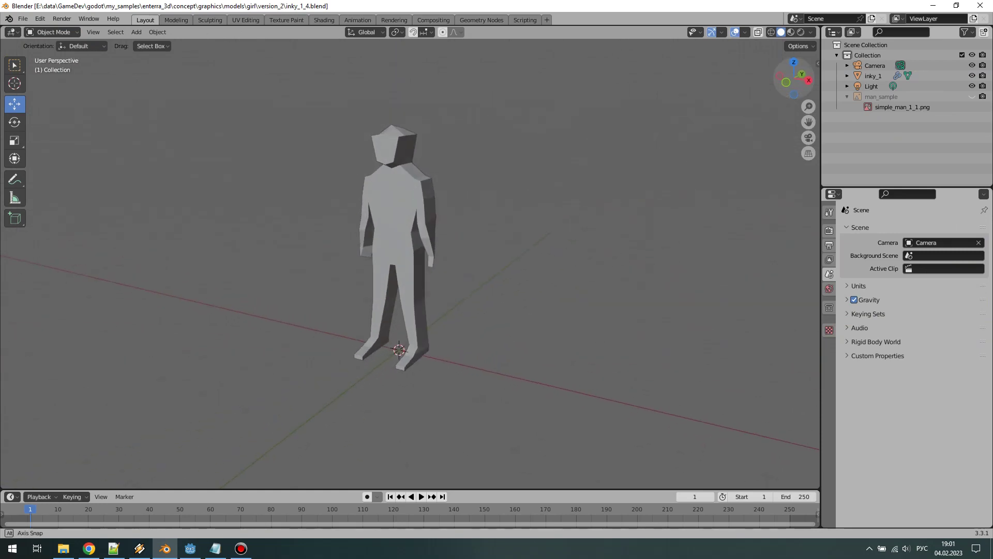
Open inky_1_5.blend and orbit around the low-poly full-body figure
left_click(23, 19)
left_click(31, 41)
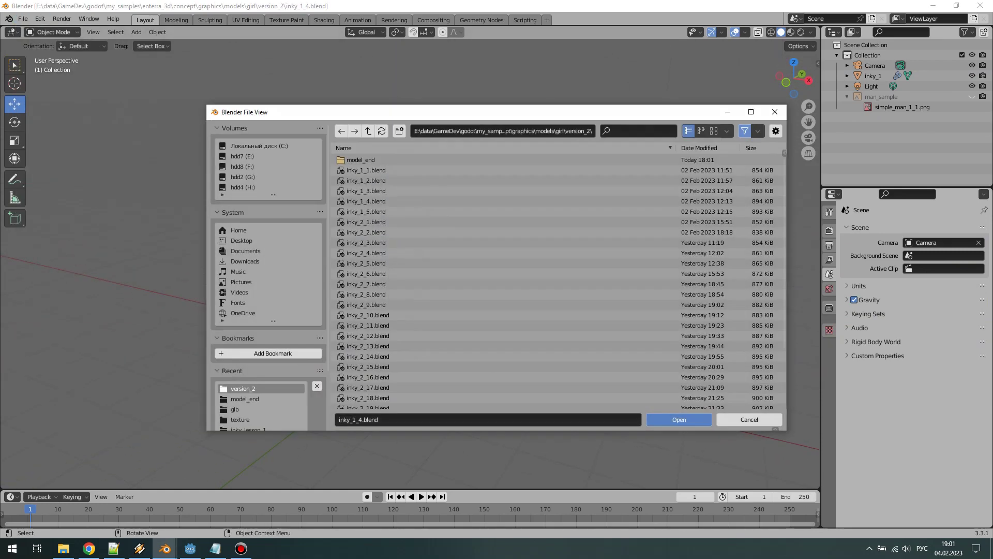
left_click(365, 211)
left_click(678, 419)
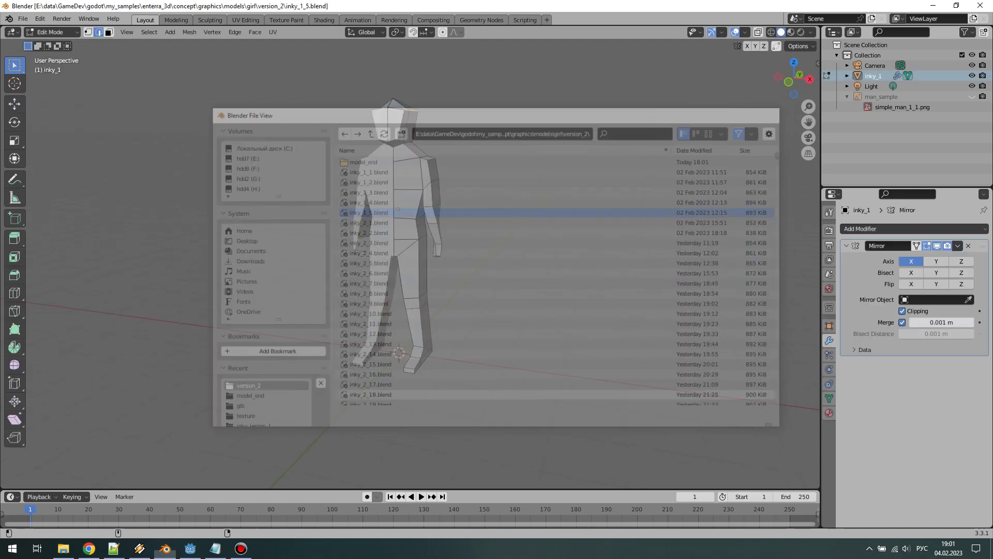
left_click_drag(793, 77, 791, 83)
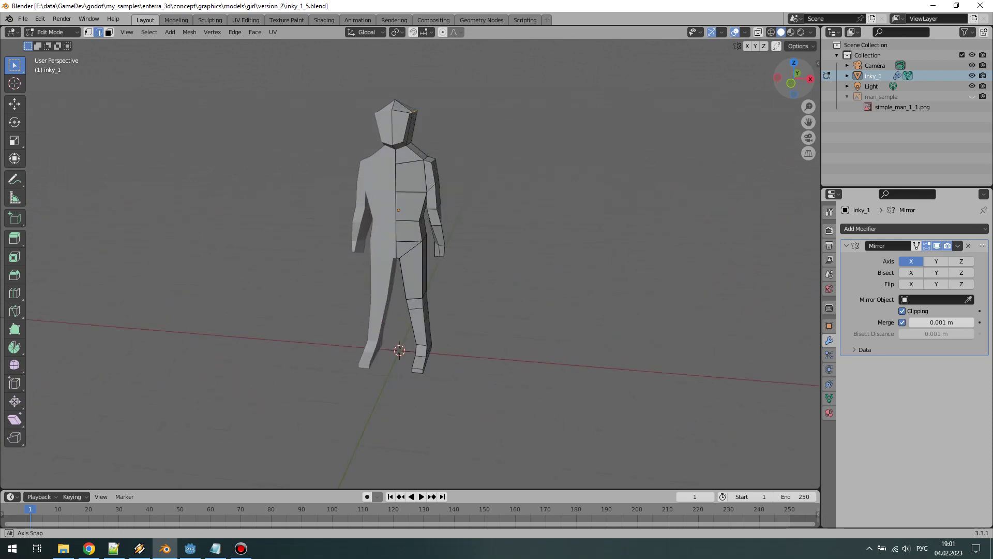
Write paragraphs explaining a rough model is easy to create, even for a novice
left_click(216, 549)
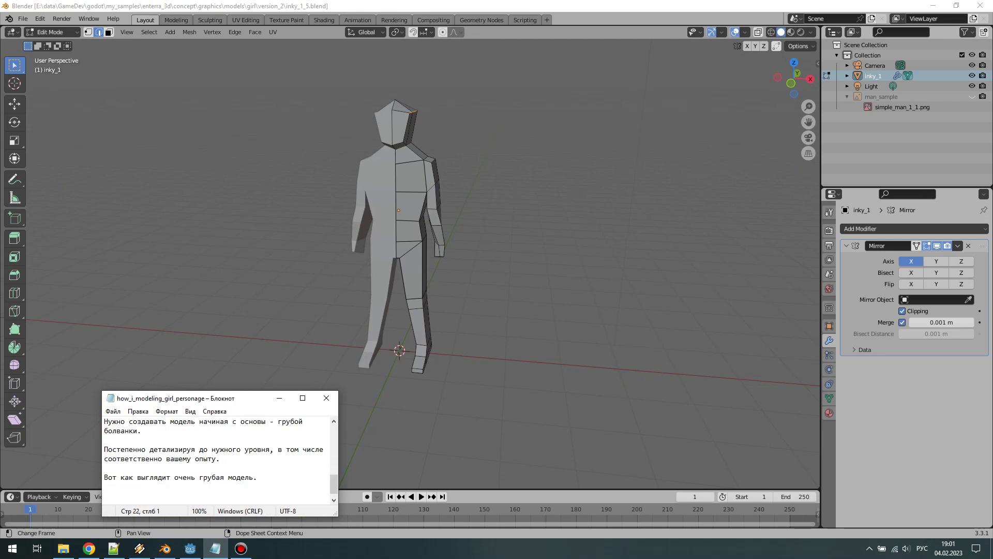
key("Return")
type("Очень гр")
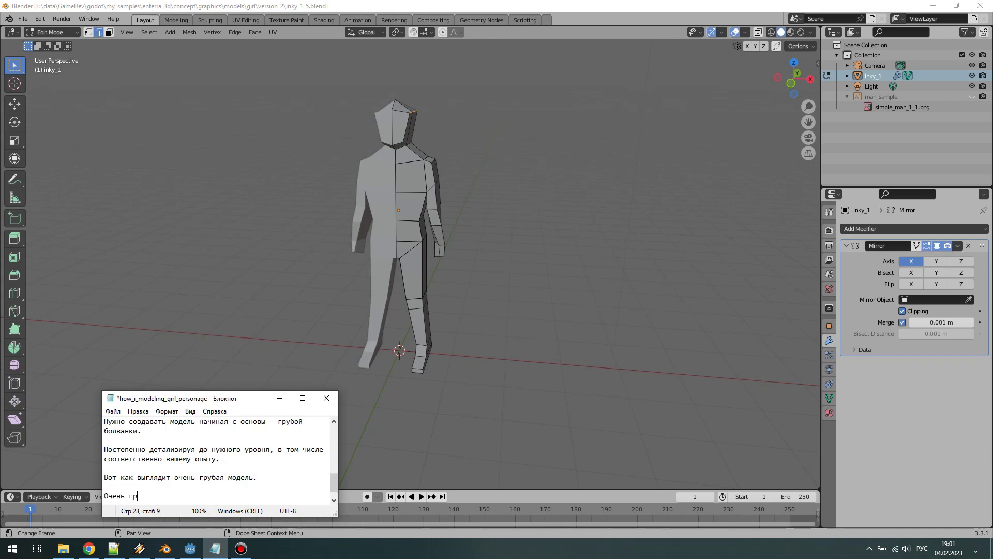
type("уб")
type("о. На чело")
type("же. Но все")
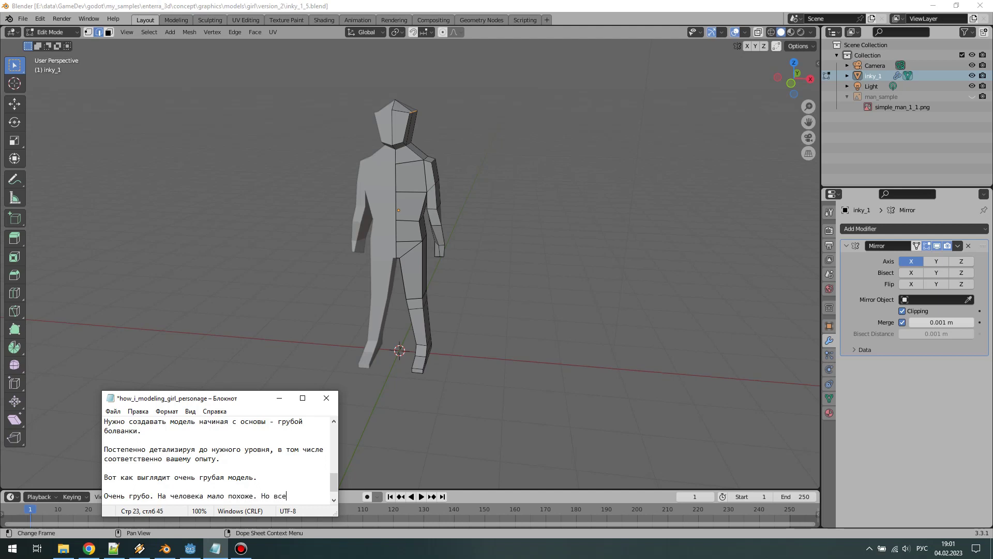
type("это ")
type("человек.")
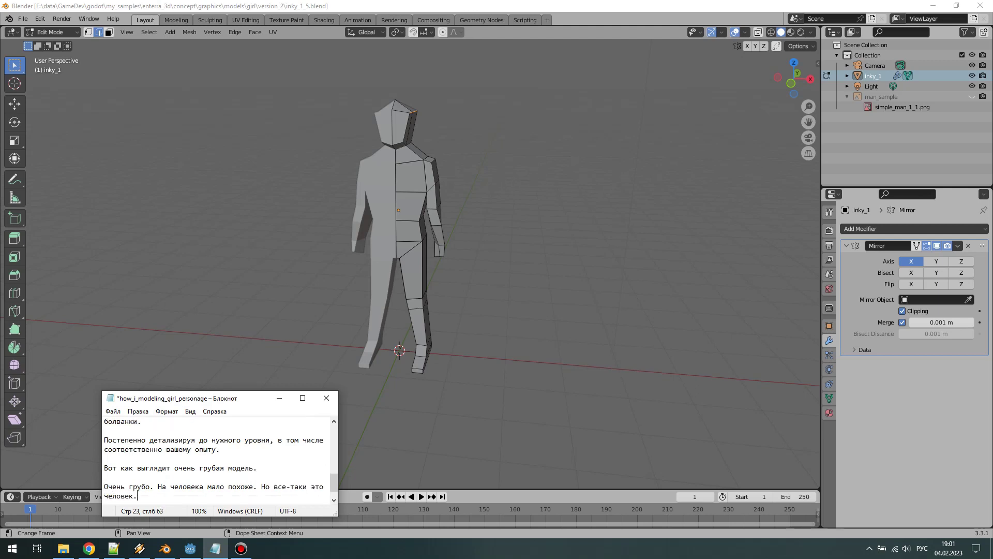
key("Return")
key("Return")
type("Гла")
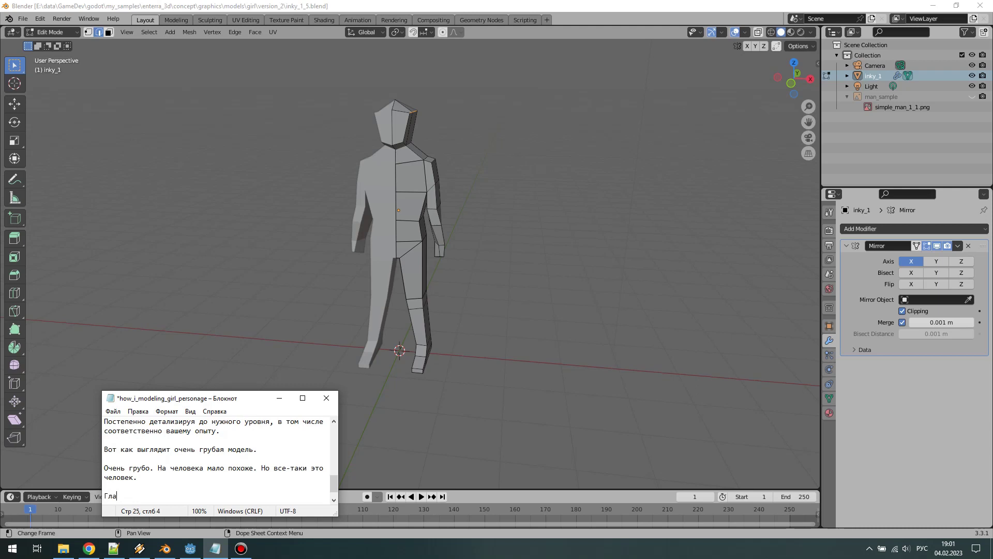
type("вное пр")
type("создается")
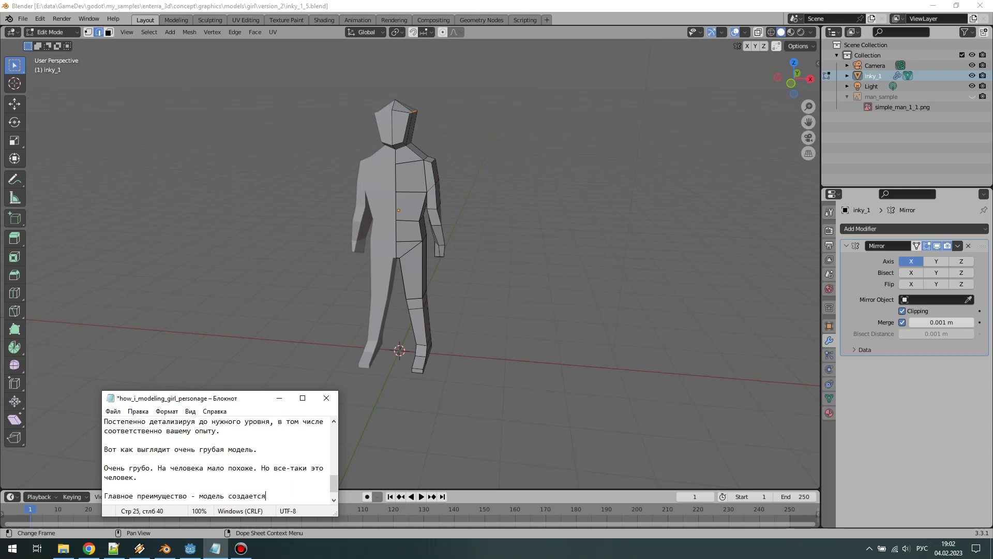
type(" легко даже но")
type("вичком и для игры такие модели")
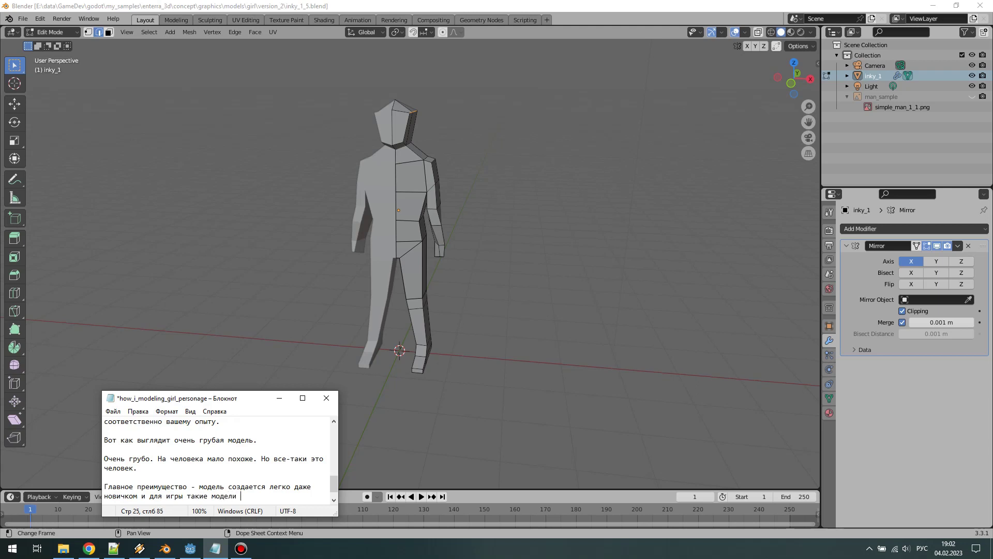
type("аже лучше")
type("они ")
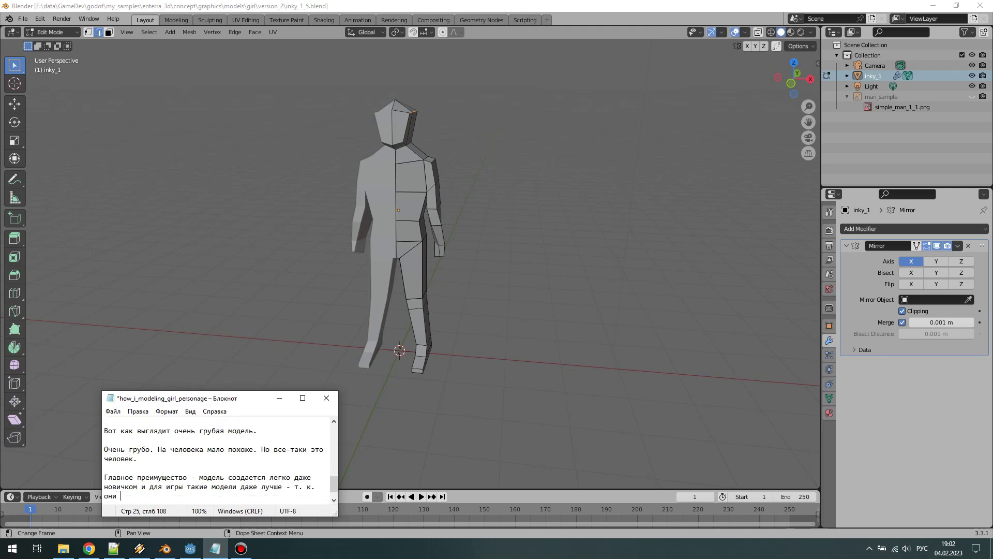
type("нетре")
type("ам.")
Introduce the Inky character example for the game 'enterra 3d' and save the notes
key("Return")
key("Return")
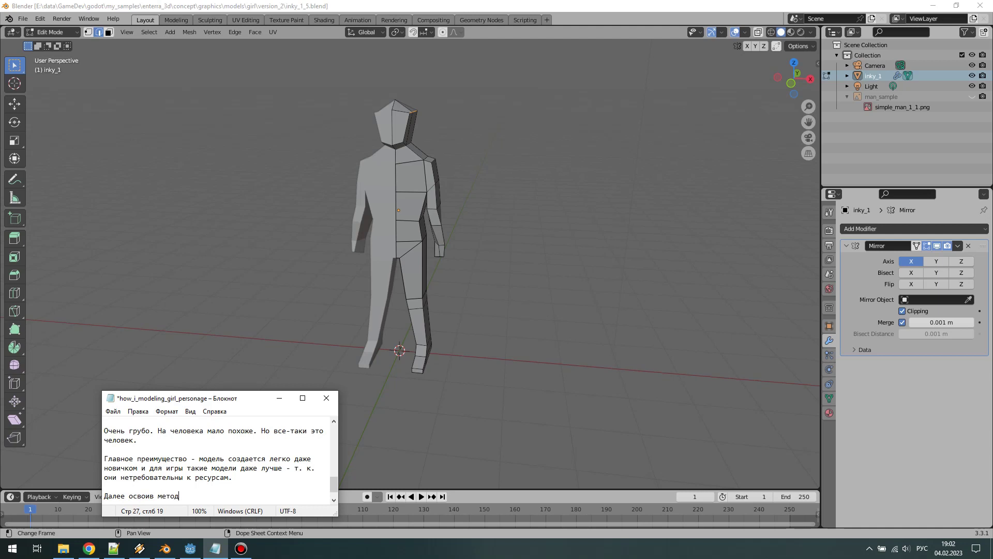
type("ику")
type(" создания пр")
type("елей мож")
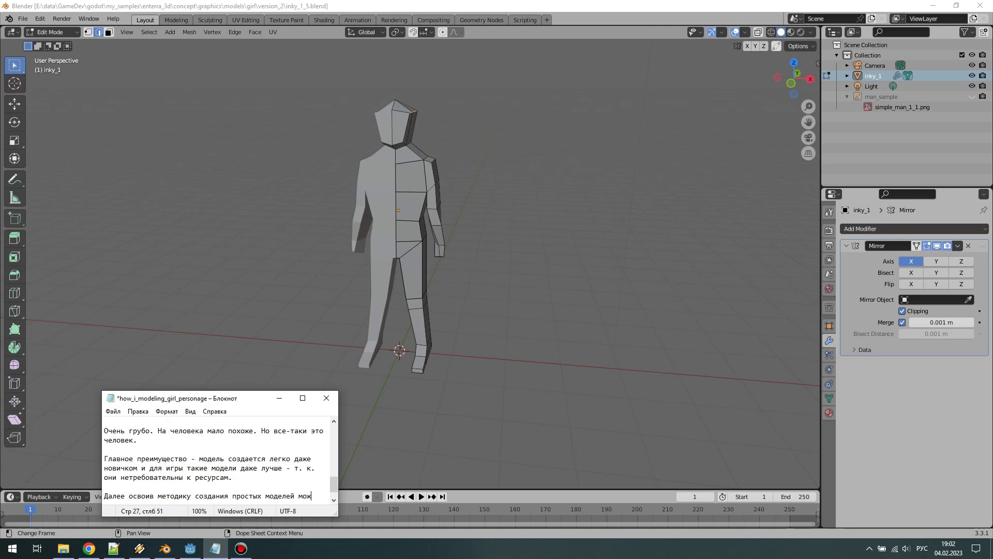
type("но перейти к чему-то б")
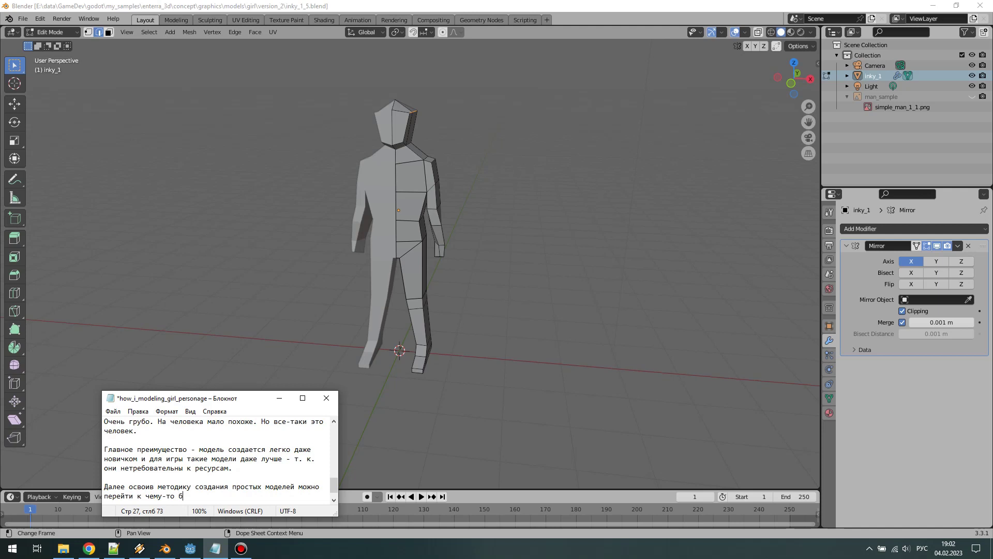
type("олее")
type(" сложном")
key("Return")
key("Return")
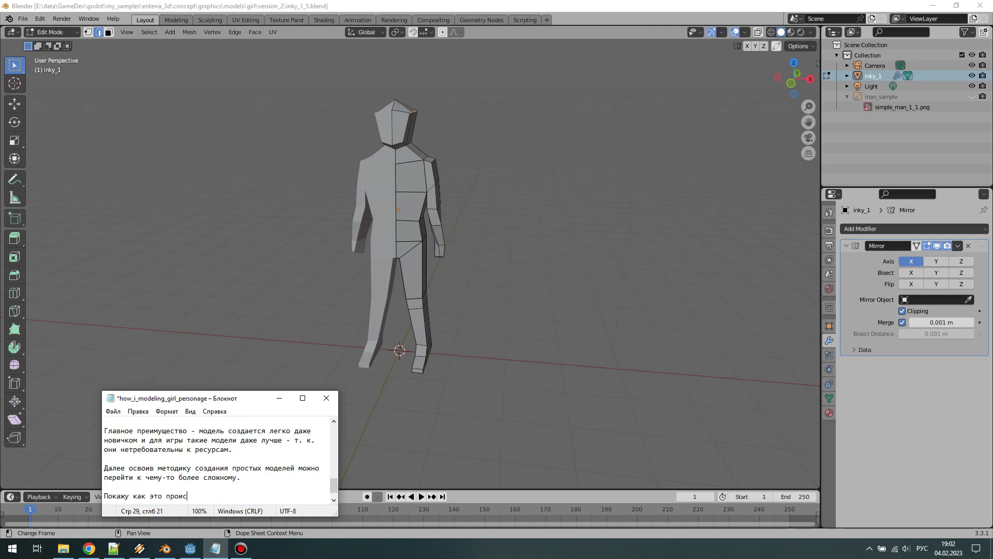
type("ход")
type("ило на приме")
type("ре персона")
type("жа Инки для игры")
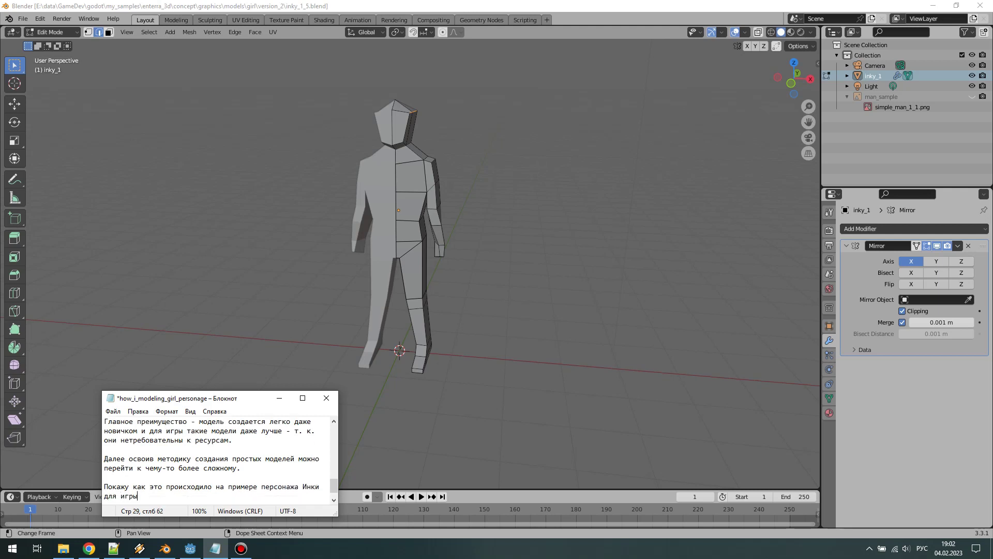
key("alt+shift")
type("erra")
key("Return")
key("Return")
key("ctrl+s")
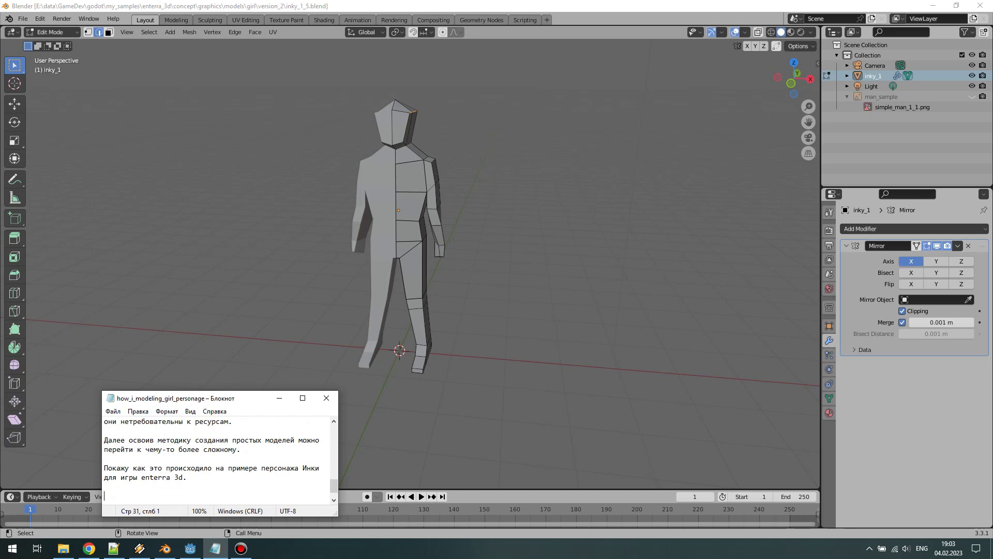
Open inky_2_6.blend from the saved versions
left_click(23, 19)
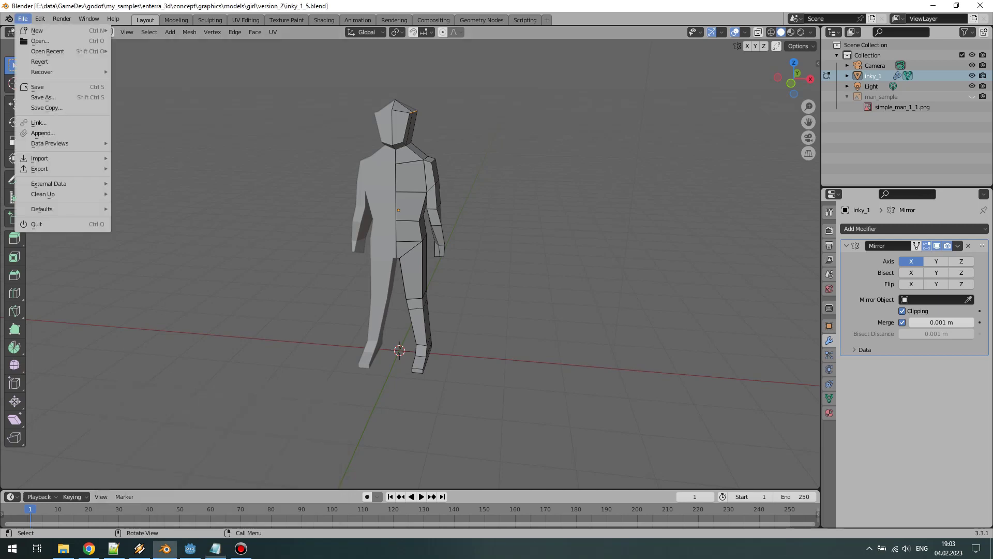
key("Escape")
key("ctrl+o")
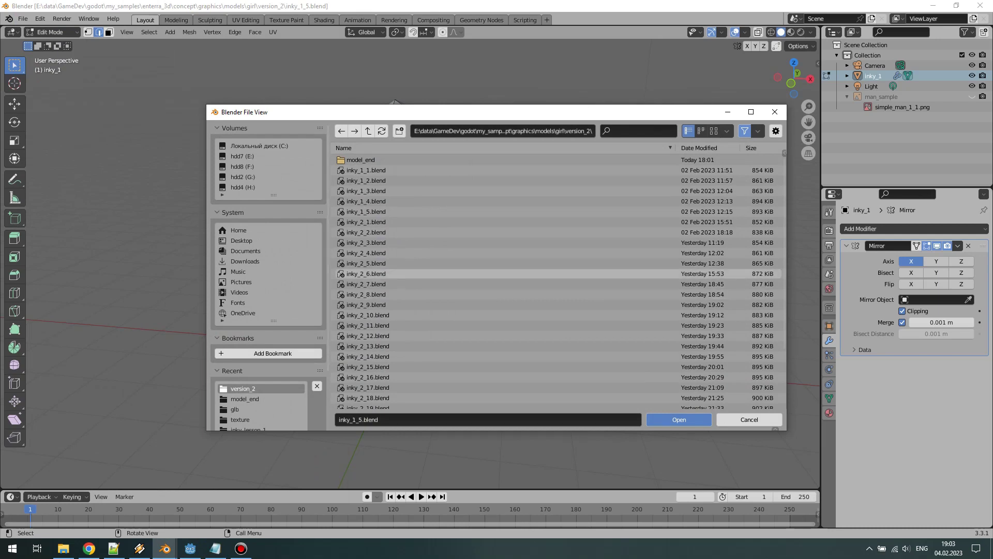
left_click(367, 273)
key("Return")
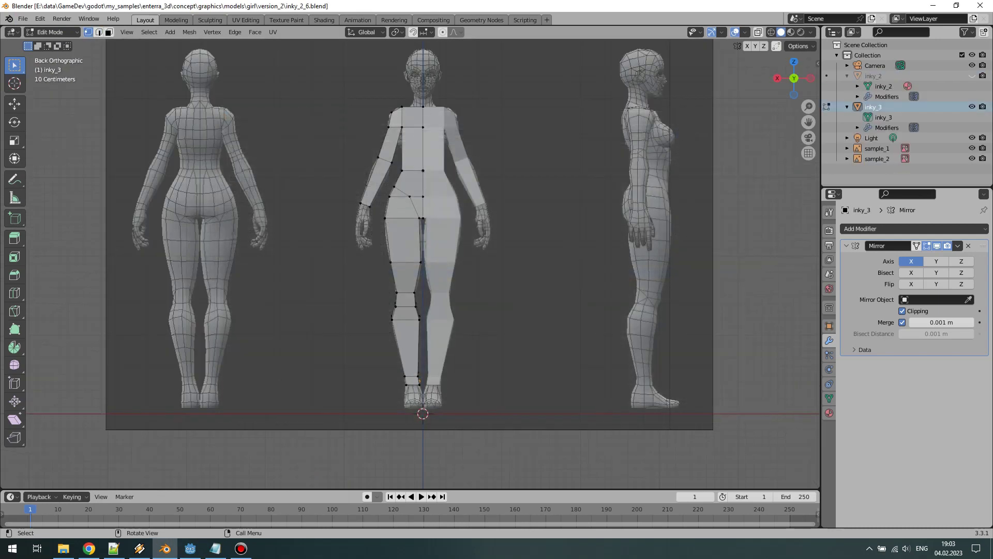
Open inky_2_5.blend and orbit it into a perspective view
left_click(23, 19)
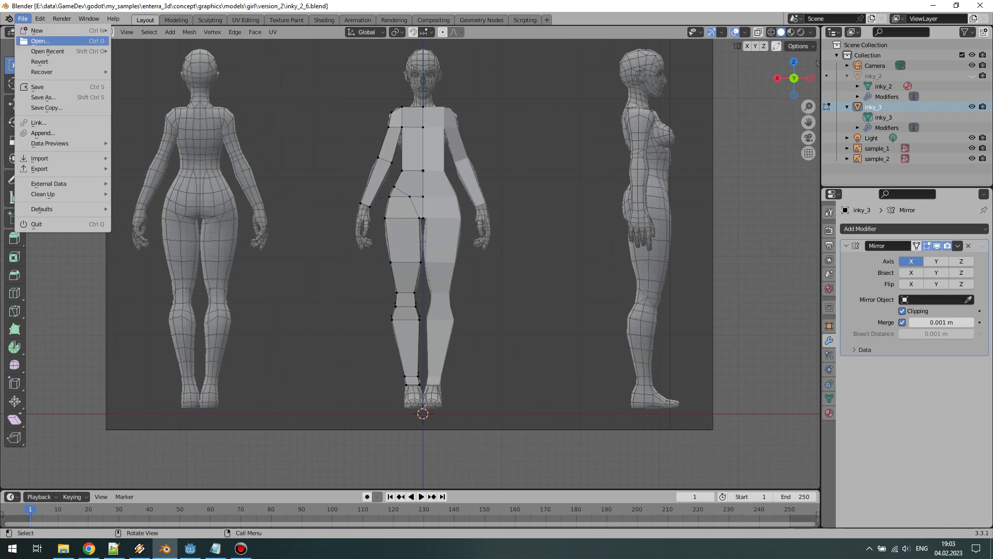
left_click(36, 41)
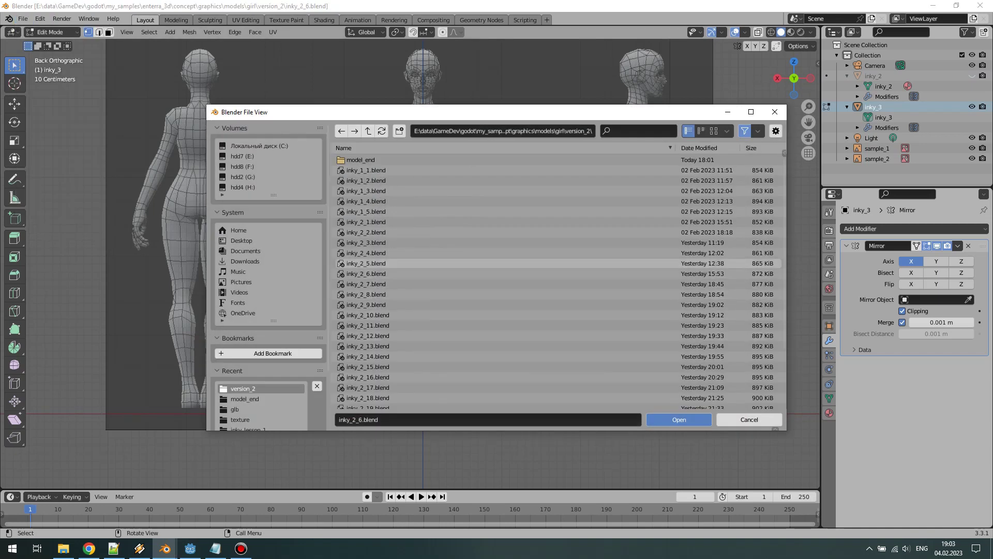
left_click(367, 263)
key("Return")
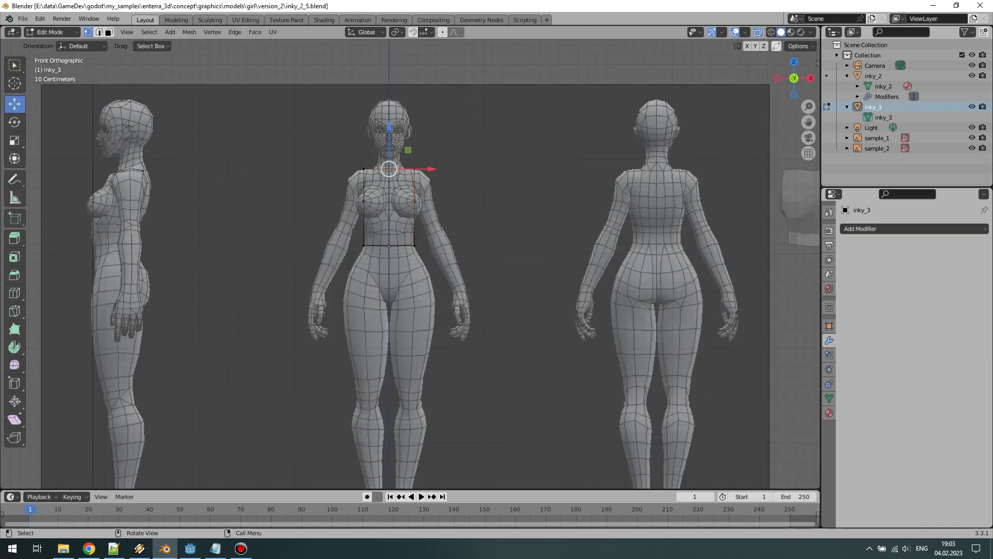
left_click_drag(794, 78, 765, 85)
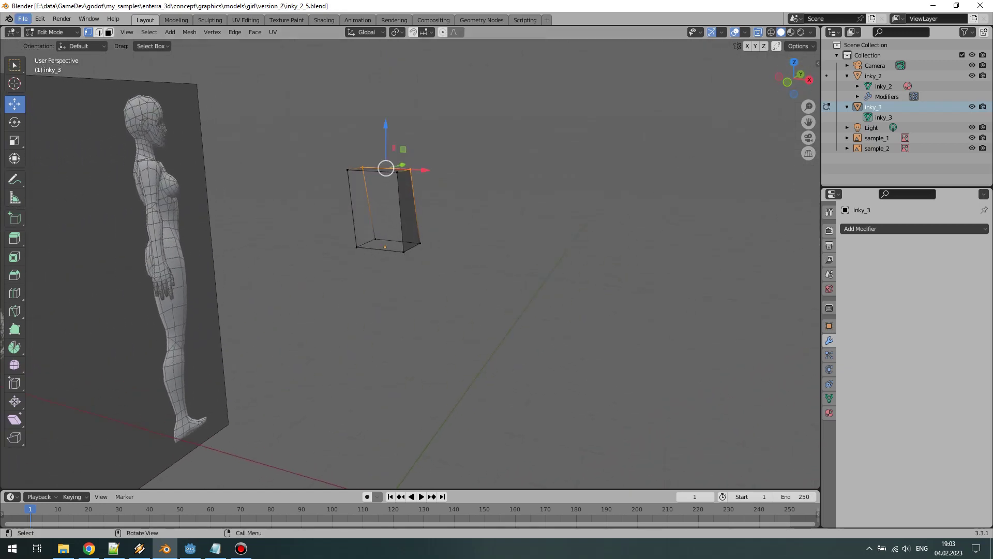
Reload inky_2_6.blend and orbit around its torso-and-leg blockout
left_click(23, 19)
left_click(40, 40)
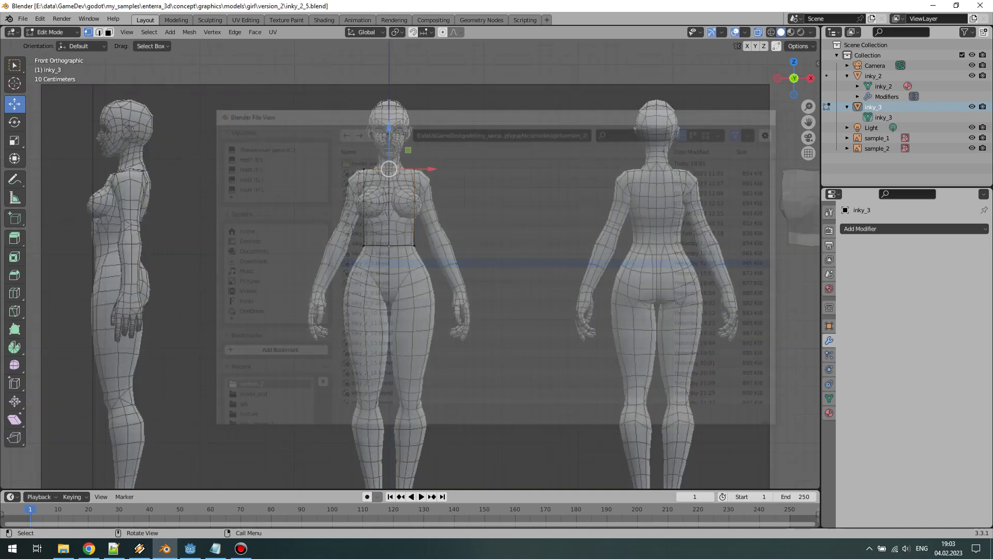
left_click(23, 19)
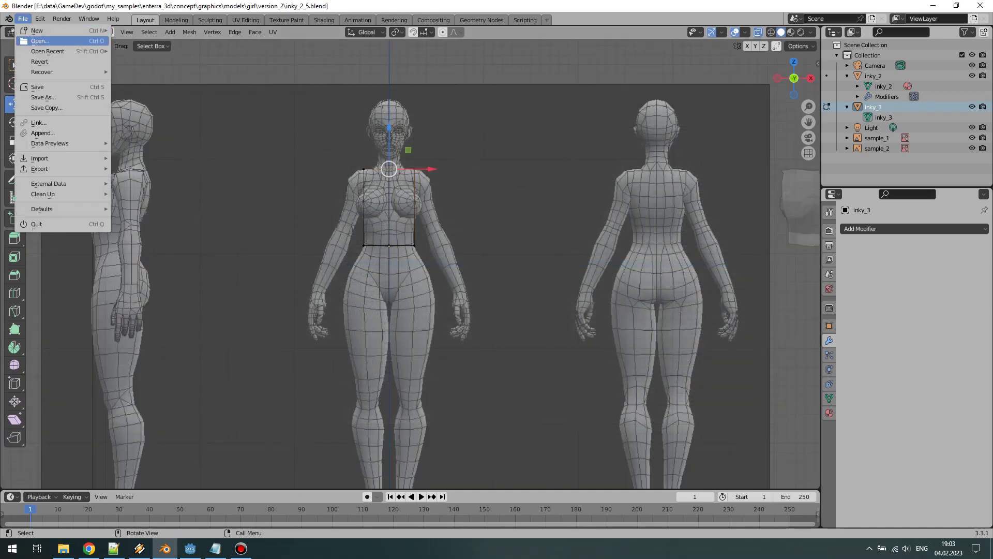
left_click(40, 41)
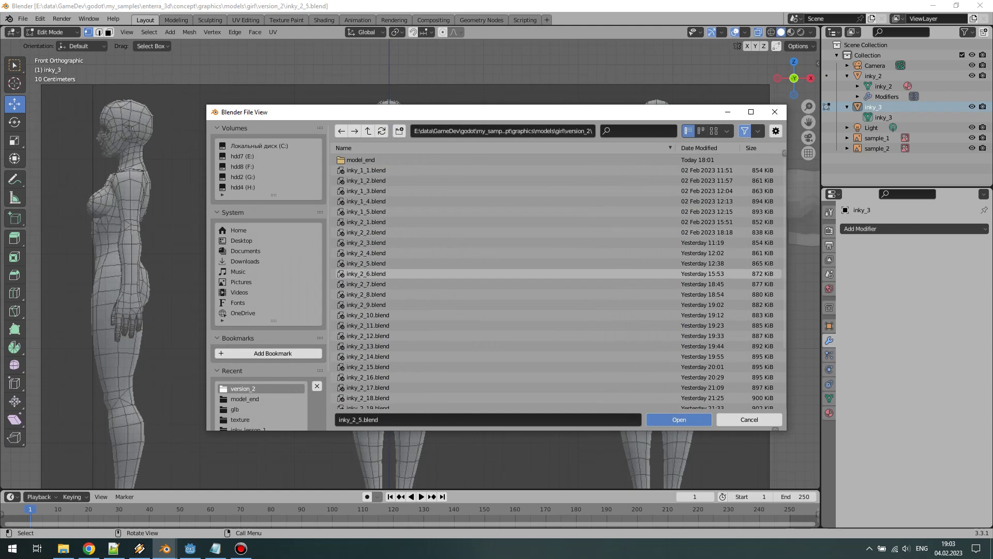
left_click(362, 274)
left_click(679, 420)
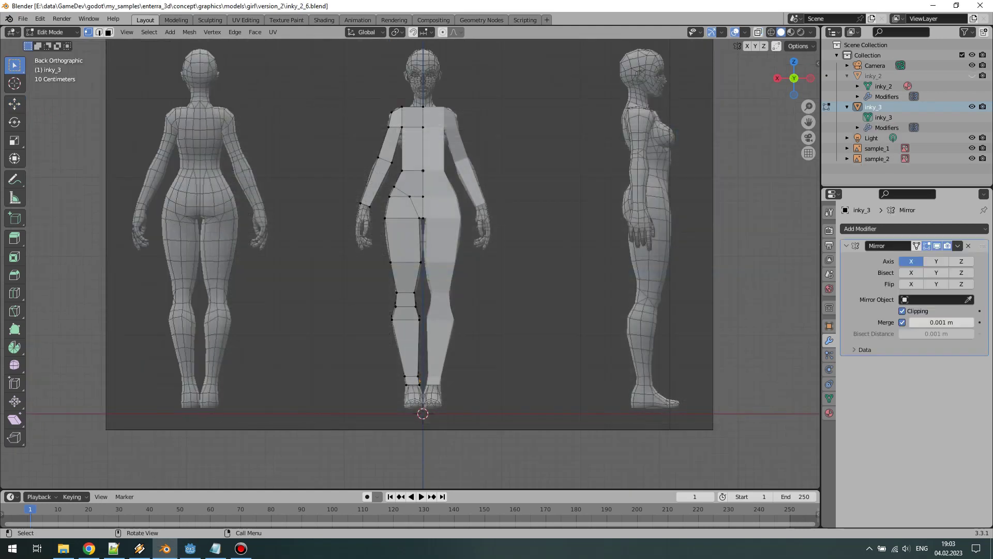
mouse_move(794, 78)
left_mouse_down()
mouse_move(766, 88)
mouse_move(794, 78)
mouse_move(776, 82)
left_mouse_up()
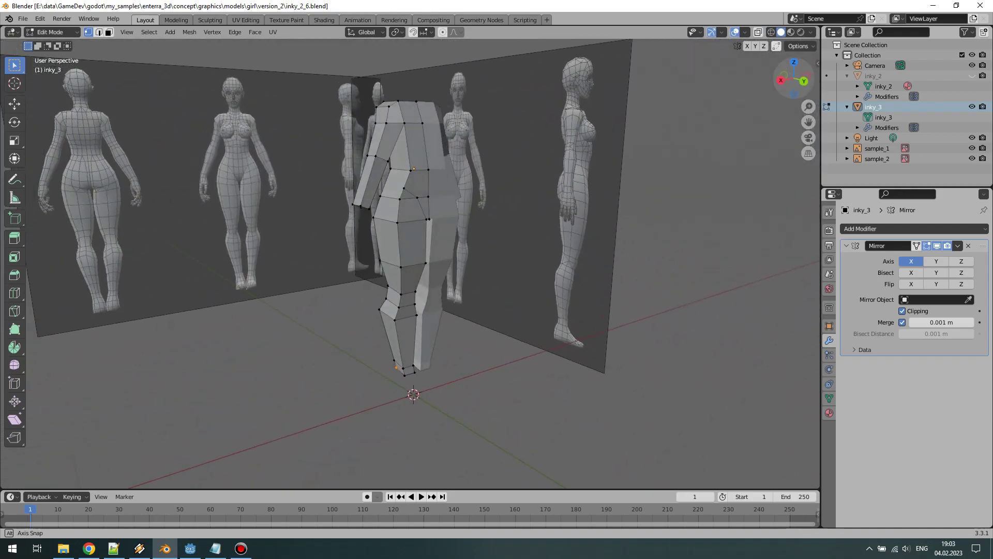
left_click(22, 19)
Open inky_2_12.blend and orbit around to see the figure's back
left_click(36, 41)
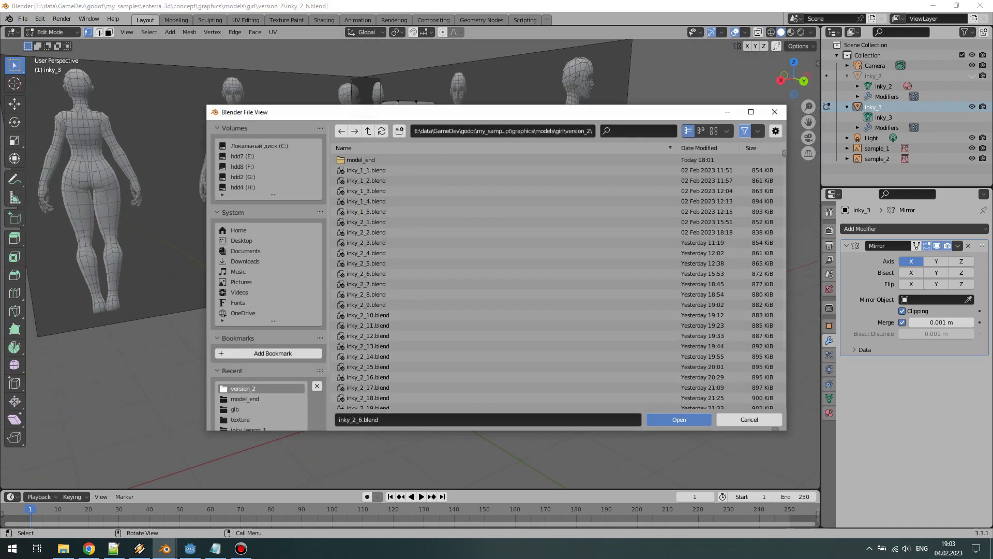
left_click(367, 335)
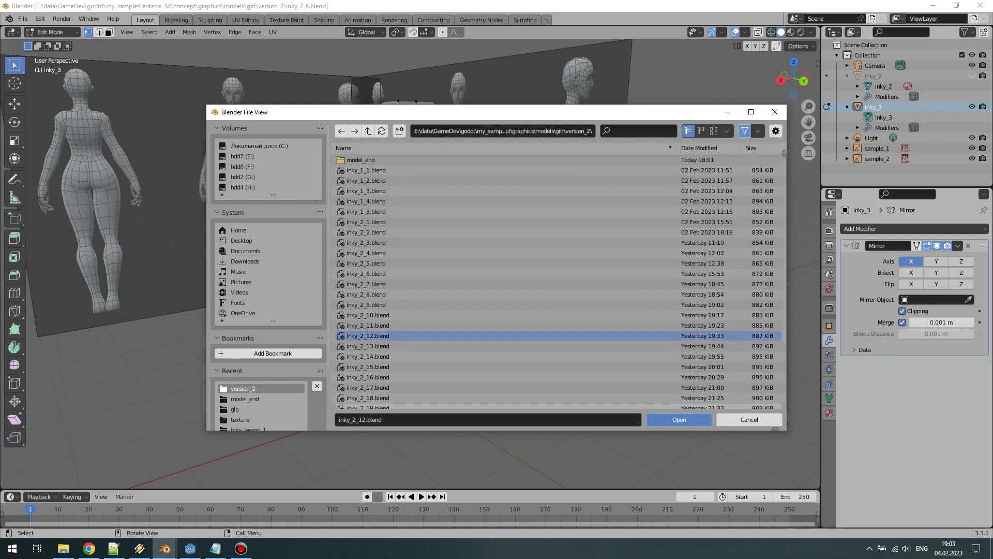
key("Return")
left_click_drag(794, 78, 734, 83)
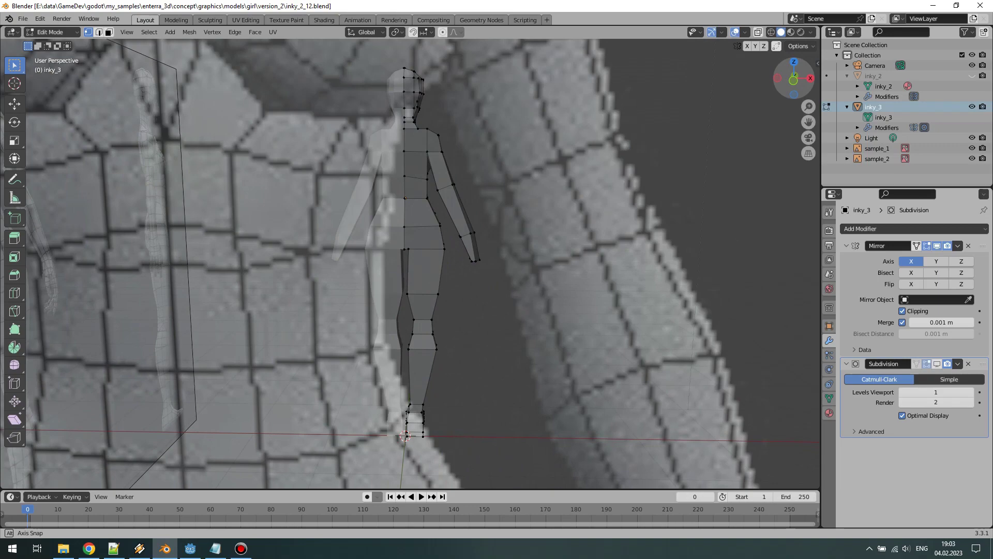
left_click_drag(794, 79, 788, 78)
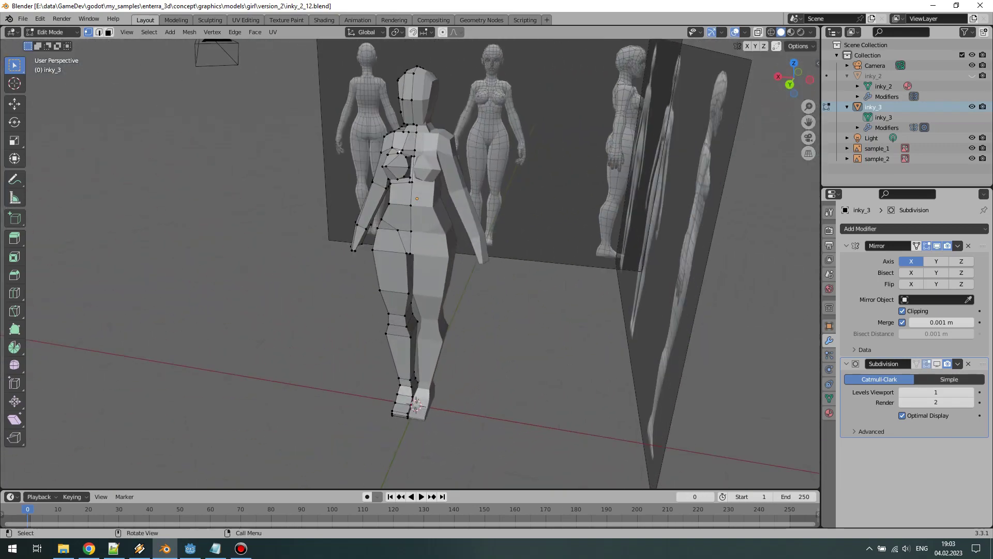
Open inky_2_20.blend, then zoom, pan and orbit to inspect the fuller body
left_click(23, 18)
left_click(40, 41)
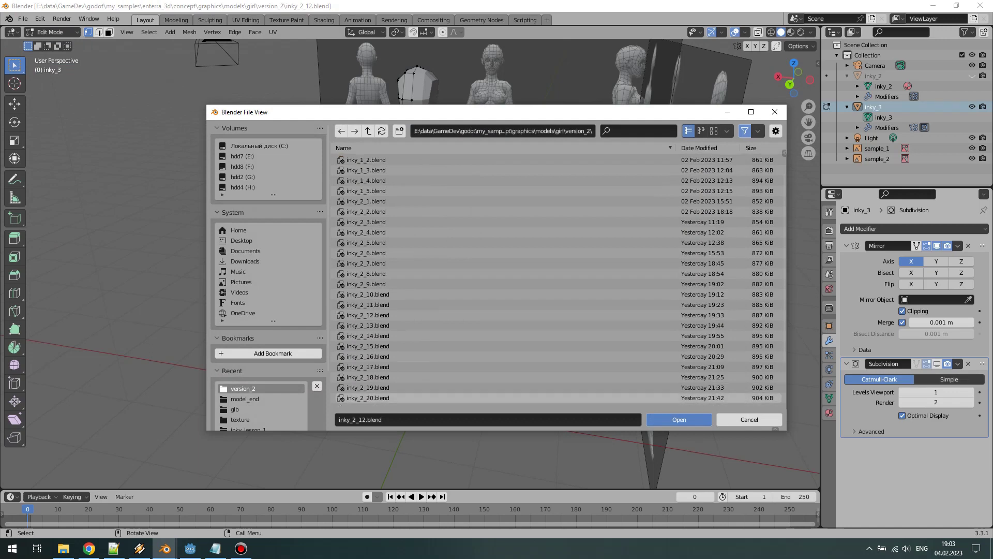
left_click(367, 398)
left_click(678, 420)
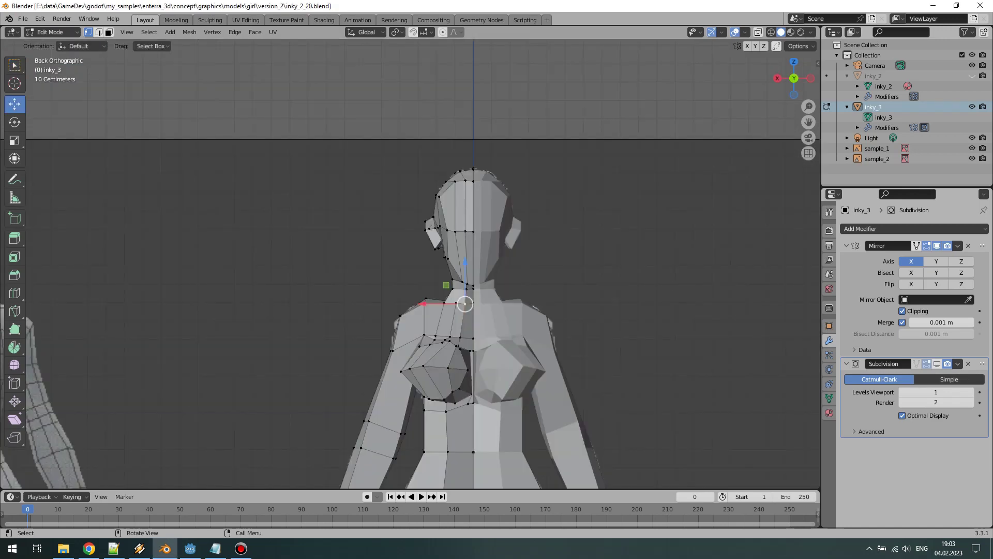
scroll(411, 264, "down", 6)
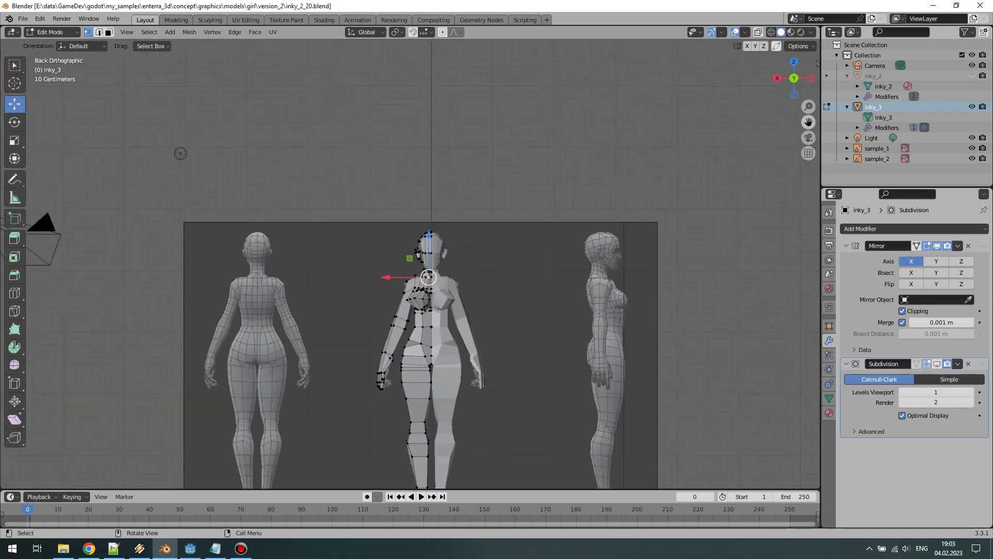
left_click_drag(808, 122, 784, 33)
left_click_drag(777, 78, 701, 49)
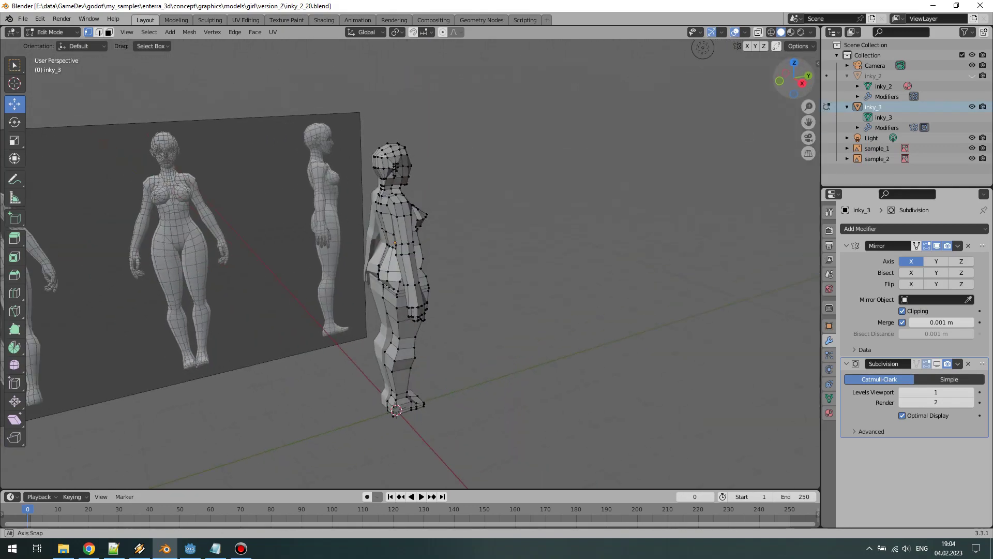
mouse_move(701, 49)
left_mouse_down()
mouse_move(542, 69)
mouse_move(78, 44)
left_mouse_up()
scroll(77, 62, "up", 2)
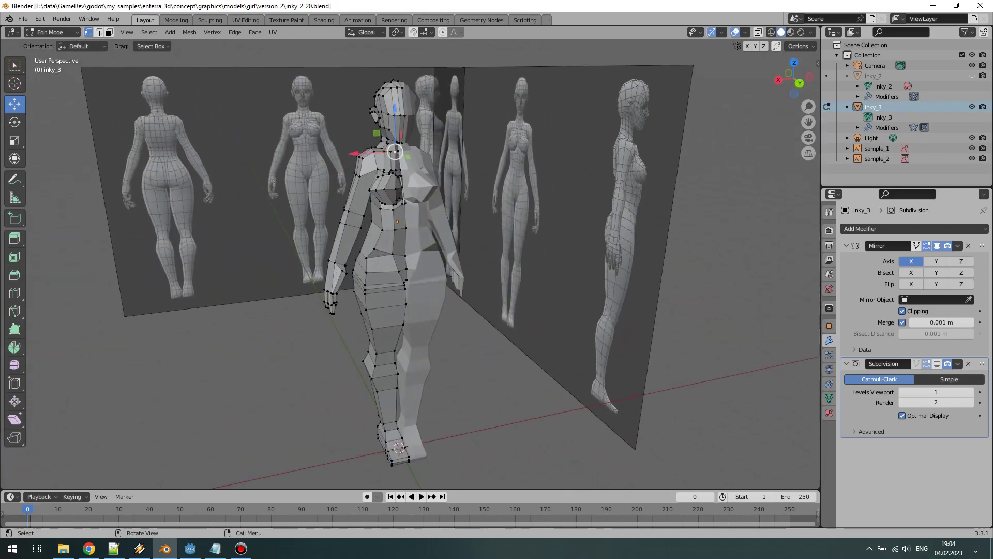
Open model_end/inky_2_26.blend, orbit the figure with hair and skirt, then browse files again
left_click(22, 19)
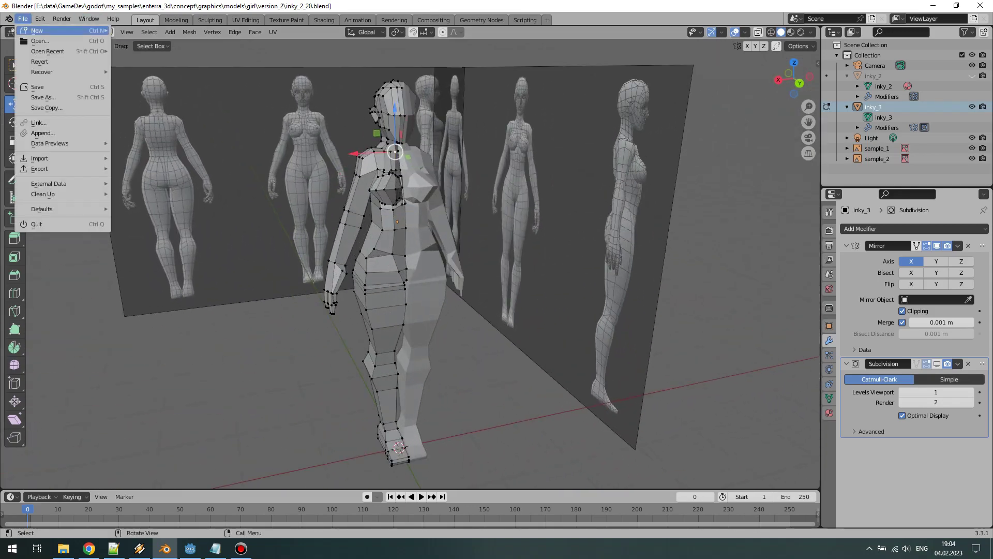
left_click(31, 30)
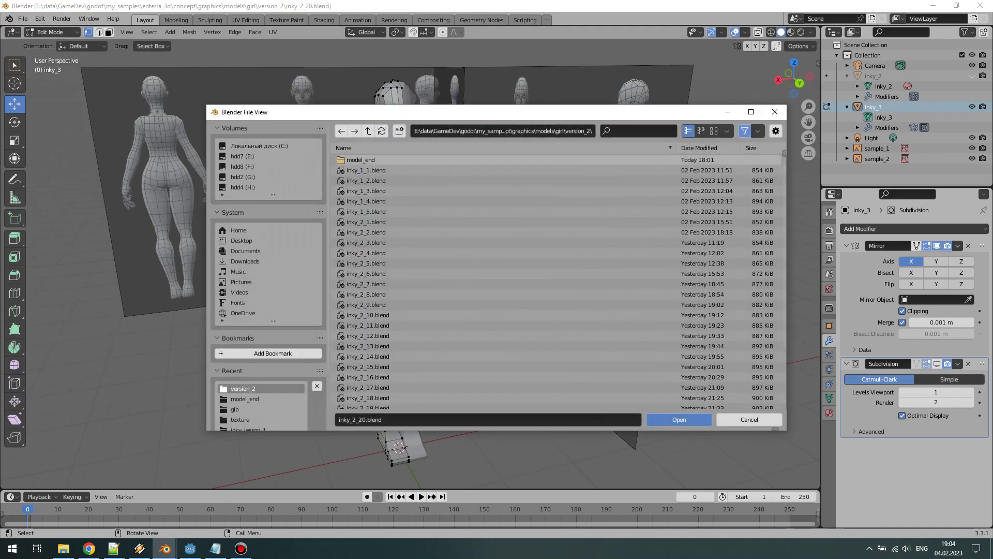
double_click(361, 160)
left_click(367, 181)
left_click(679, 419)
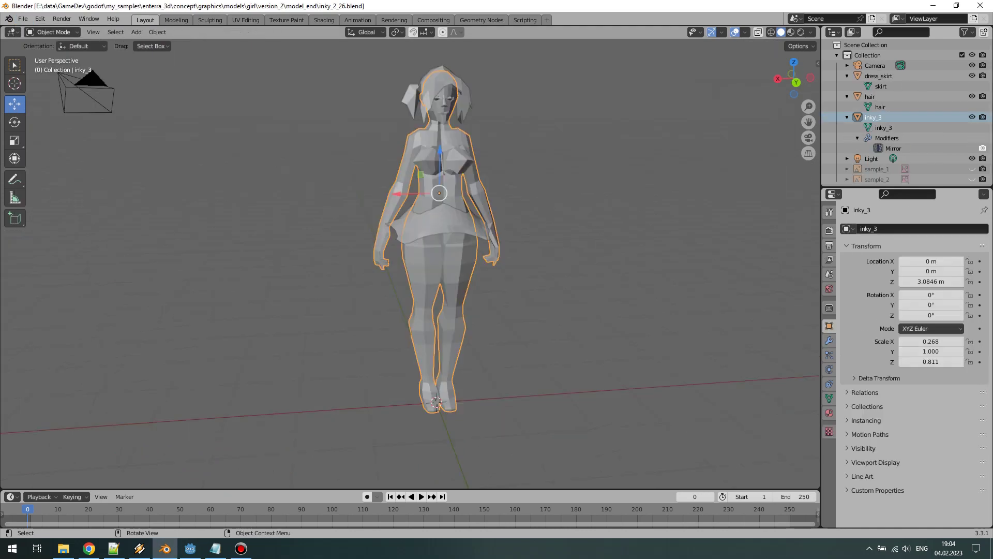
mouse_move(794, 78)
left_mouse_down()
mouse_move(755, 80)
mouse_move(791, 78)
left_mouse_up()
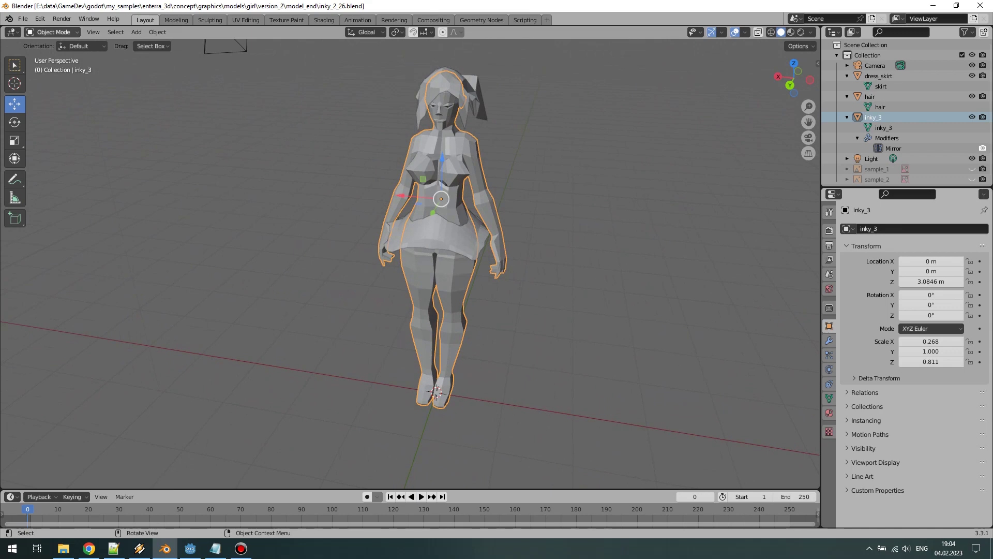
left_click(23, 19)
left_click(40, 41)
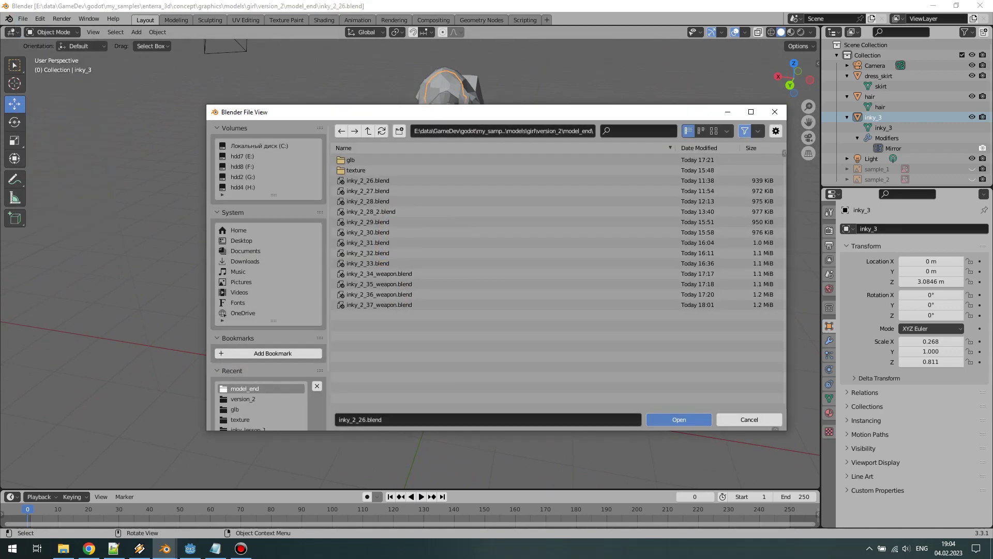
Load inky_2_29.blend, orbit the textured blue-haired figure, then request another file
left_click(393, 222)
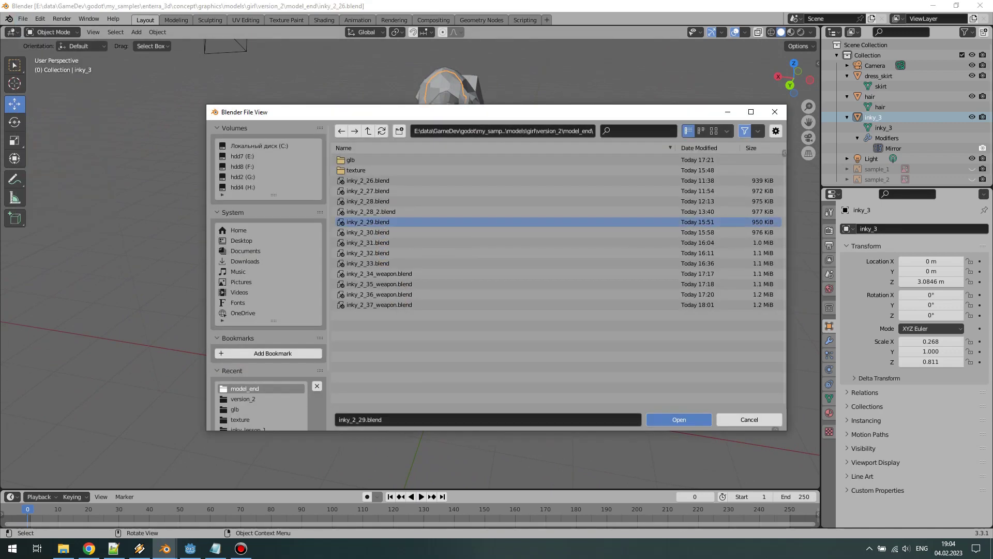
key("Return")
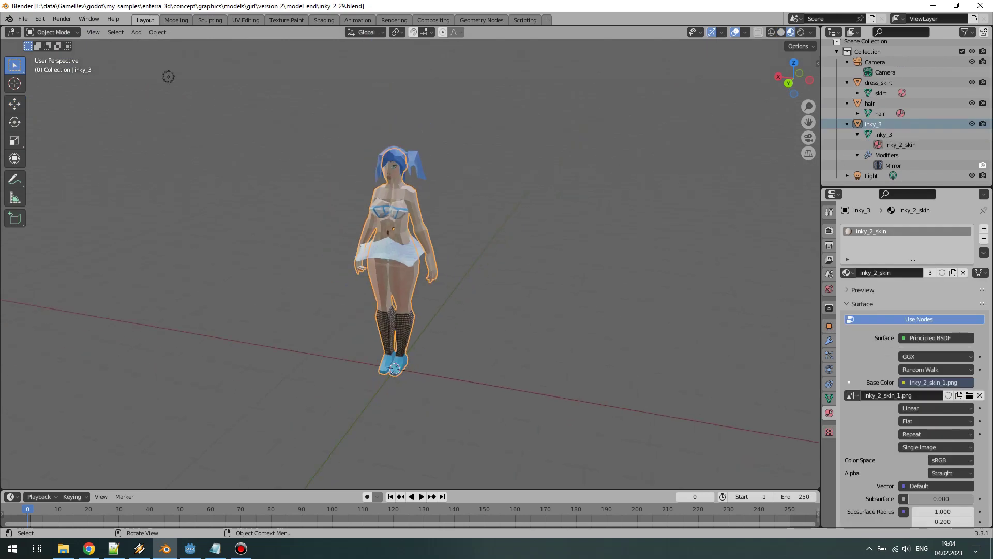
mouse_move(794, 73)
left_mouse_down()
mouse_move(809, 75)
mouse_move(799, 77)
left_mouse_up()
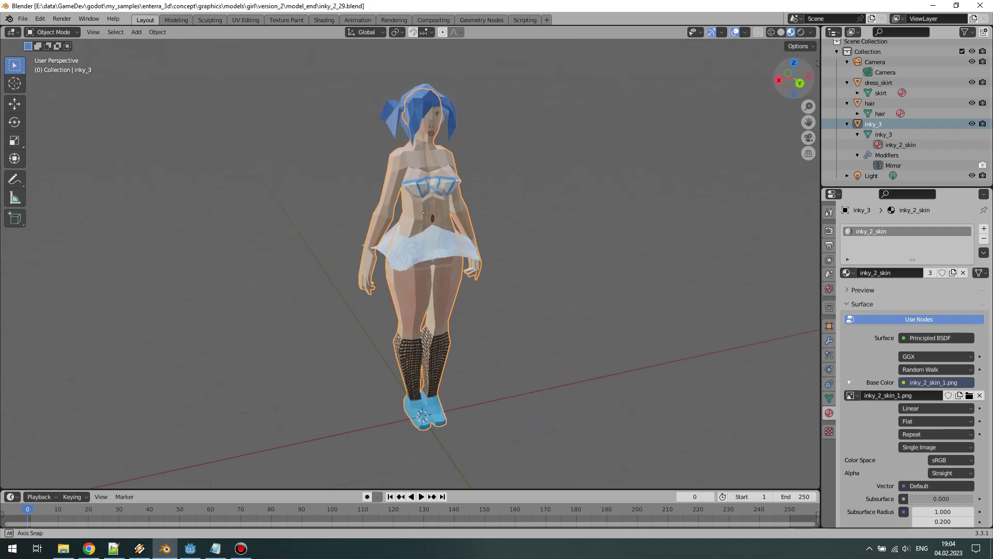
left_click_drag(797, 77, 799, 78)
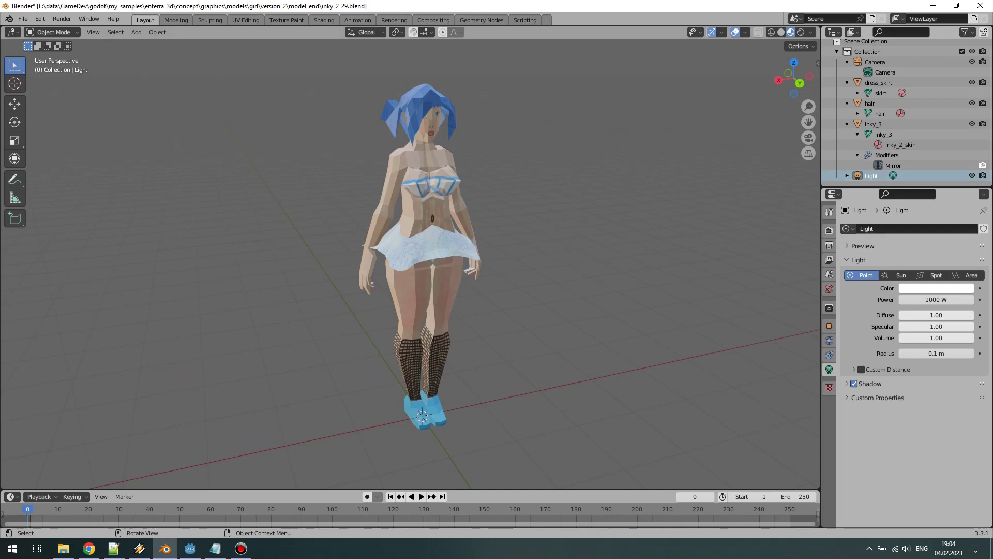
mouse_move(794, 81)
left_mouse_down()
mouse_move(807, 83)
mouse_move(796, 86)
left_mouse_up()
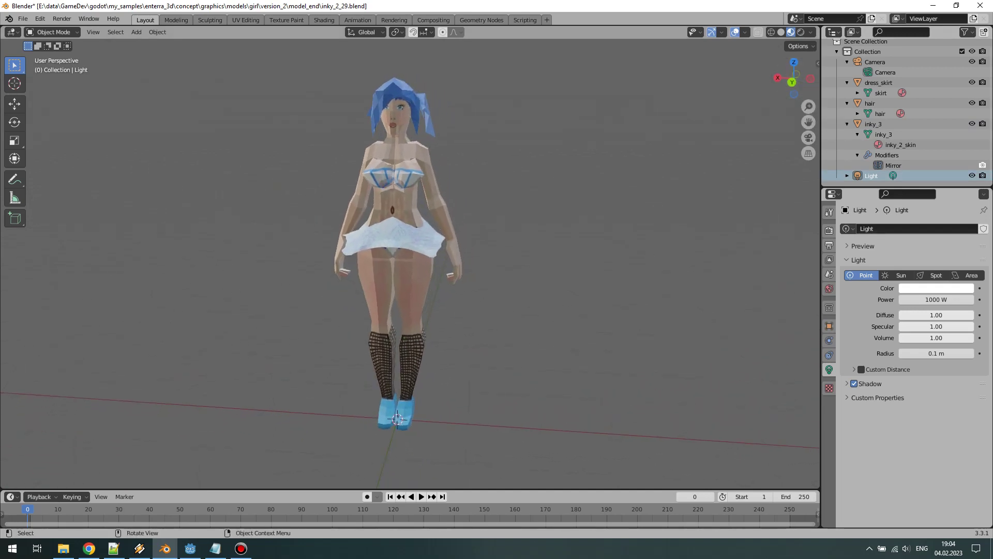
left_click(23, 19)
left_click(21, 228)
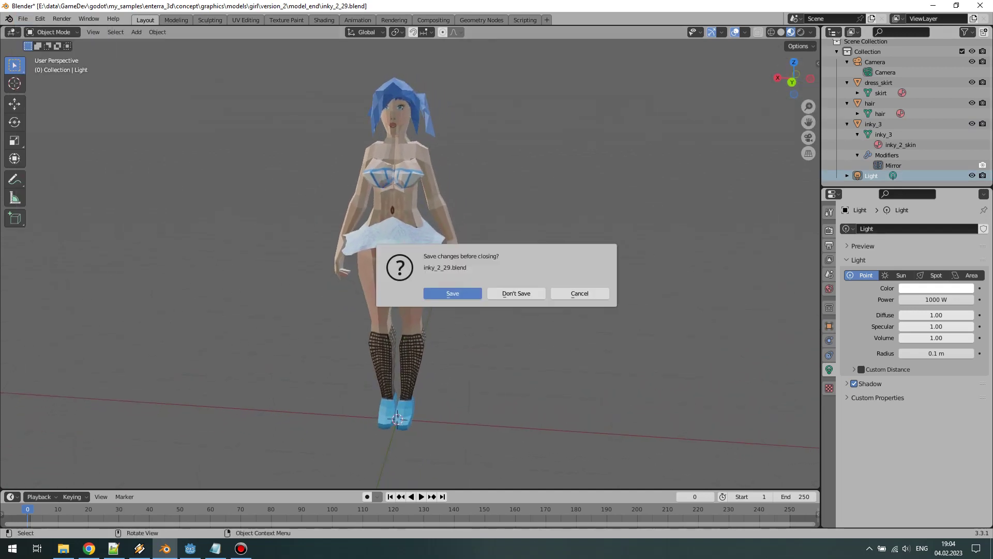
Discard changes, load inky_2_33.blend and play its 0–80 frame walk animation
left_click(517, 293)
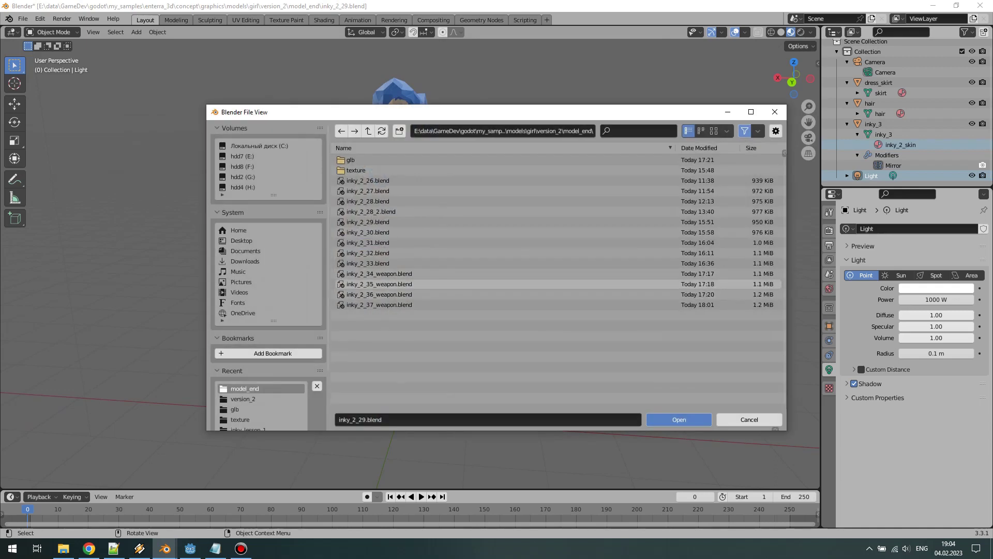
left_click(367, 263)
left_click(679, 419)
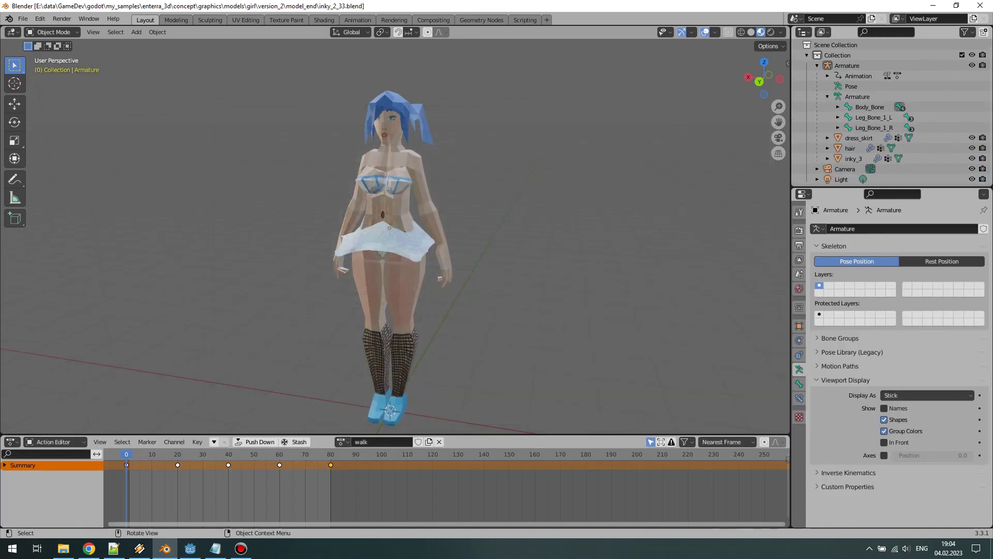
key("space")
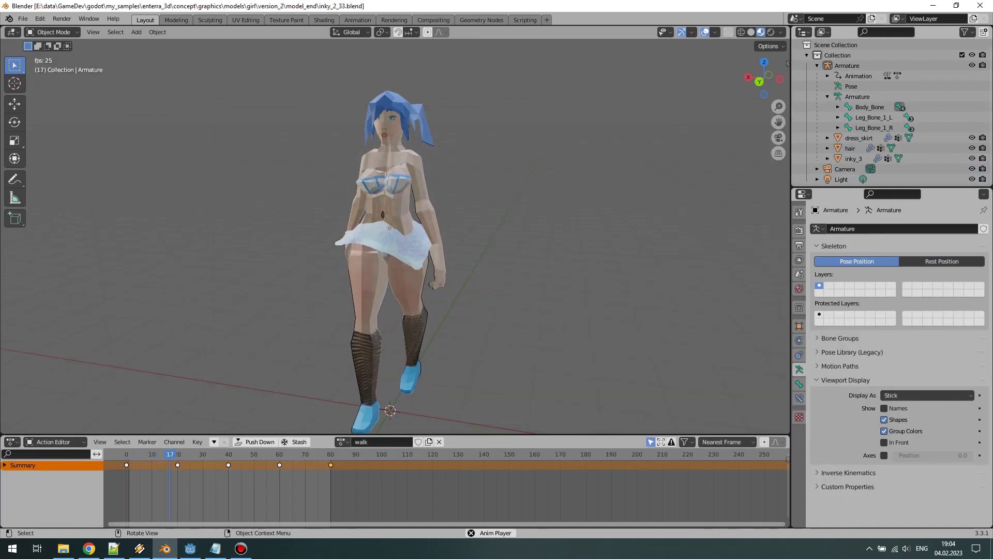
mouse_move(393, 232)
middle_mouse_down()
mouse_move(377, 232)
mouse_move(807, 233)
mouse_move(786, 233)
middle_mouse_up()
Load inky_2_37_weapon.blend and play Inky's gun_walk animation from an angled view
left_click(23, 19)
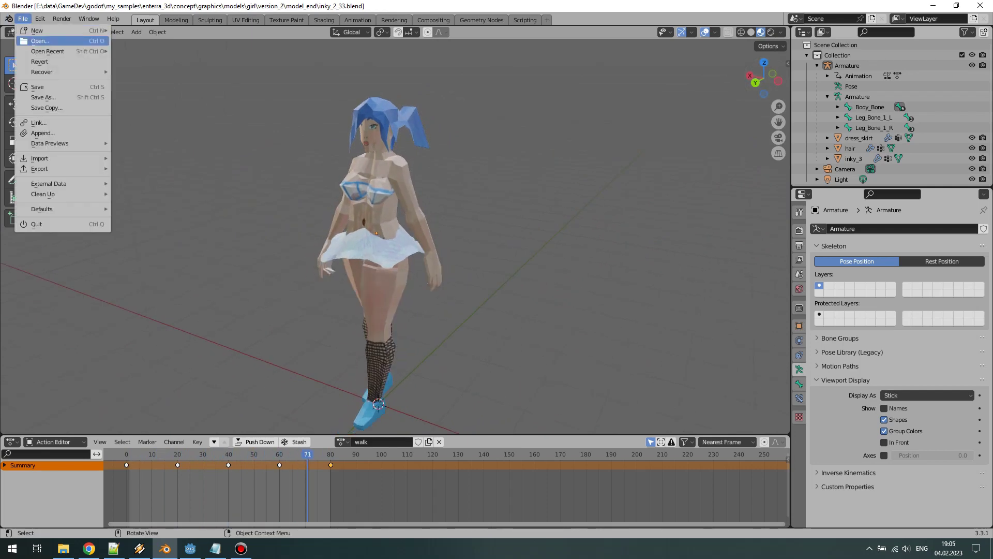
left_click(31, 41)
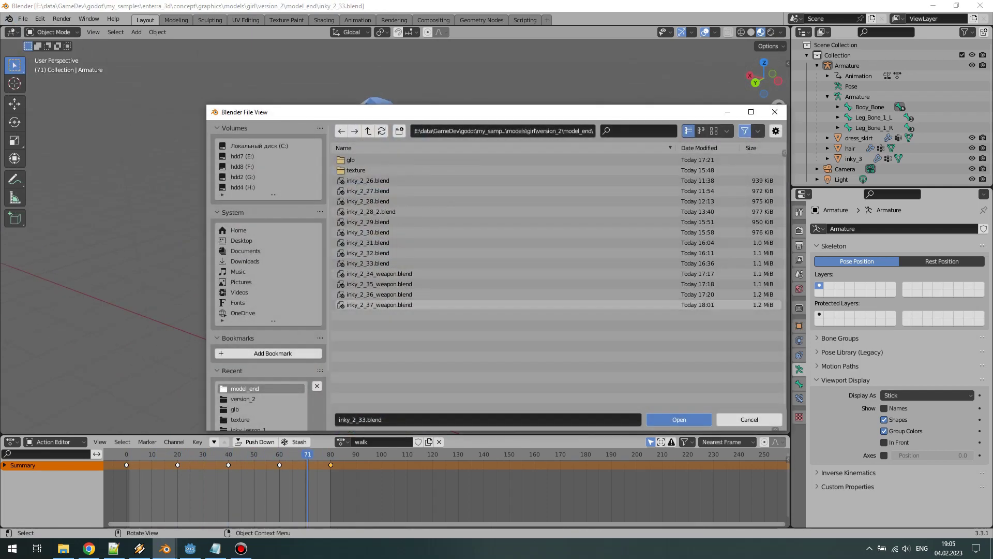
left_click(379, 304)
left_click(679, 420)
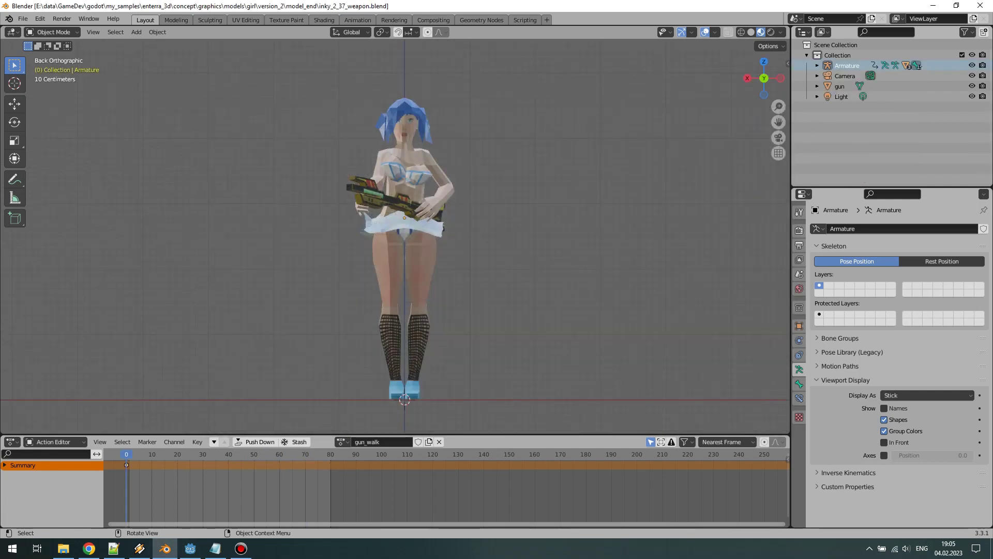
key("space")
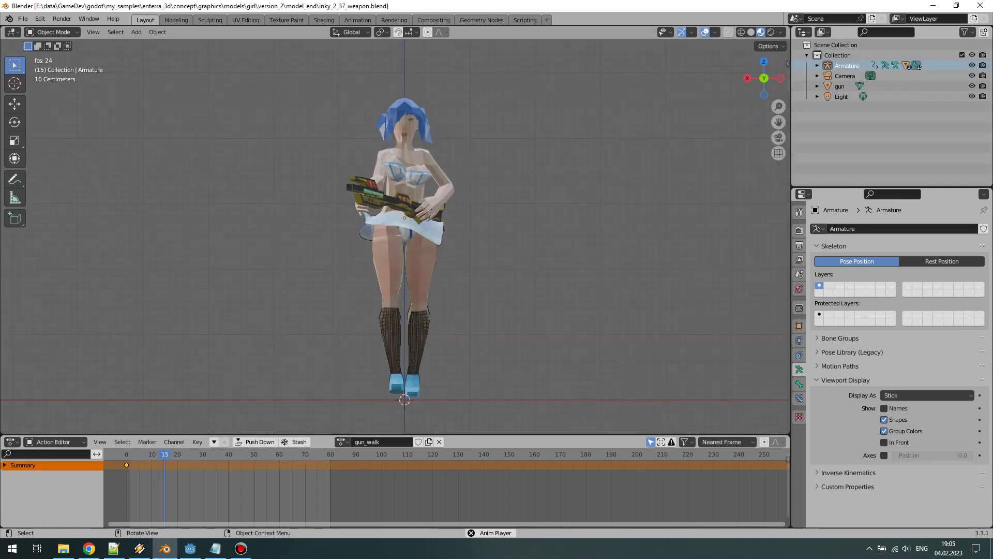
mouse_move(764, 78)
left_mouse_down()
mouse_move(744, 80)
mouse_move(786, 78)
mouse_move(755, 79)
mouse_move(765, 78)
left_mouse_up()
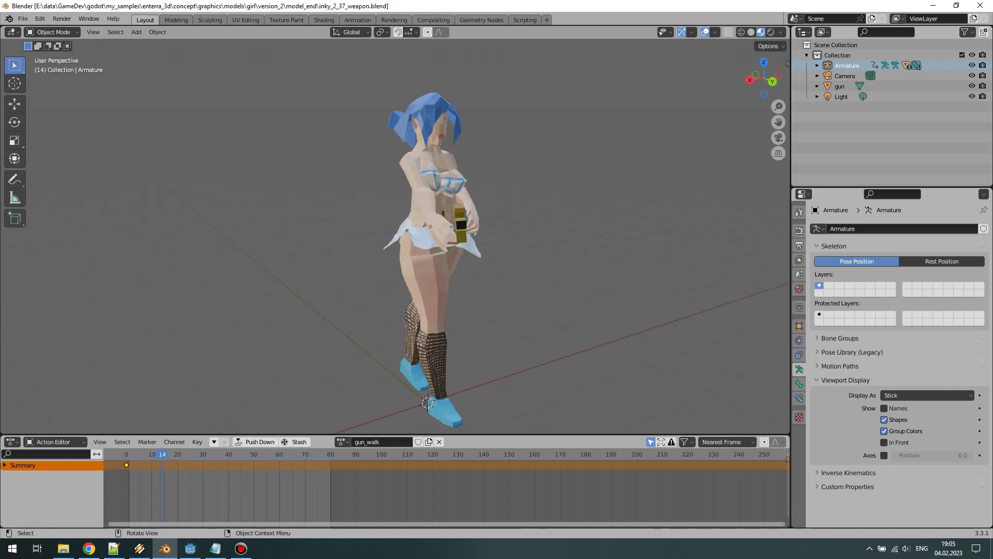
left_click(23, 19)
mouse_move(38, 30)
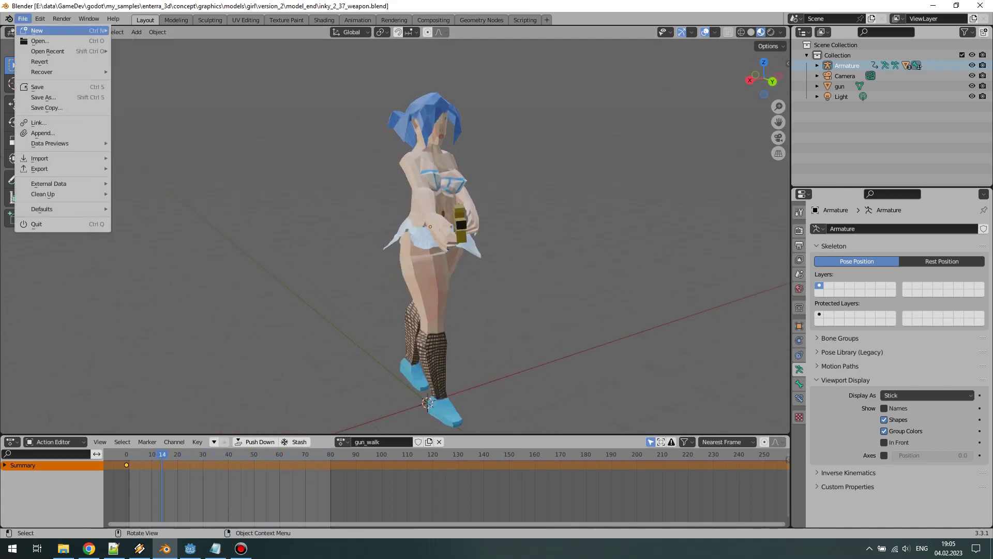
Start a fresh General default-cube scene, note checking the result in godot, then show Winamp
left_click(138, 30)
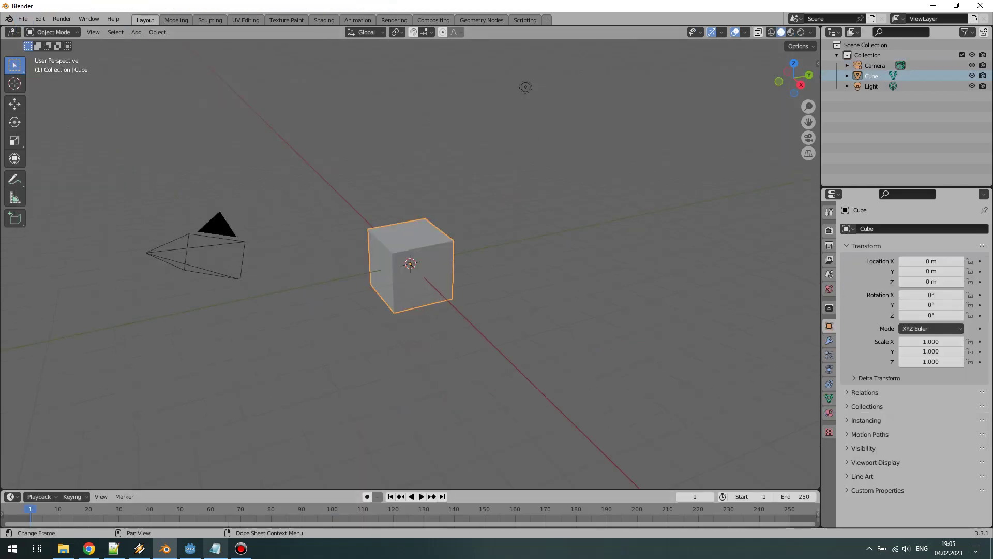
key("alt+Tab")
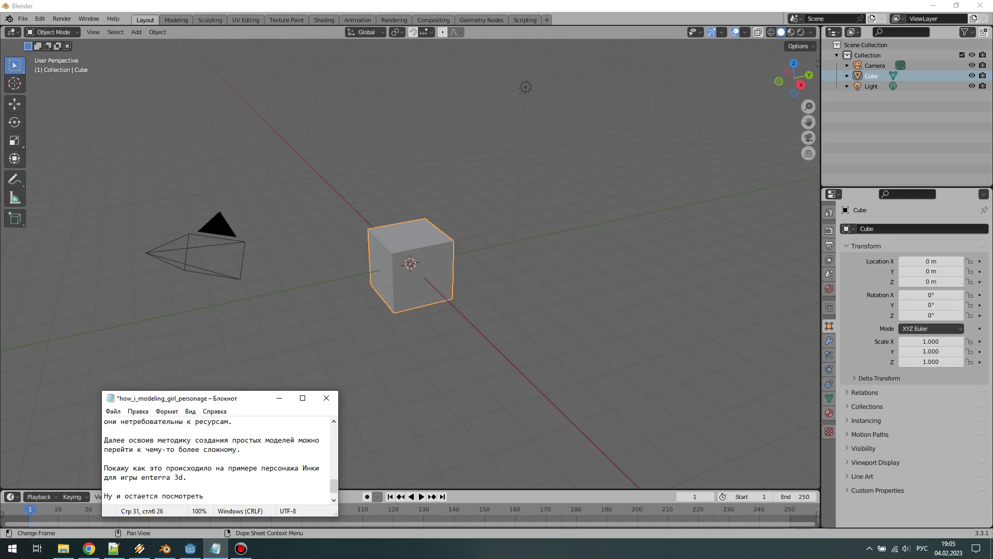
key("alt+shift")
type("g")
type("демонстр")
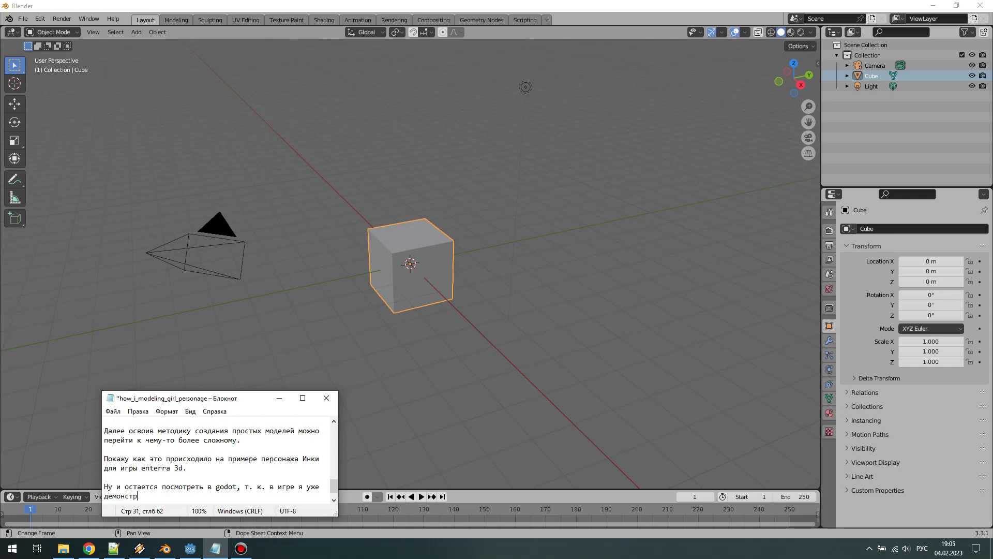
key("Return")
key("Return")
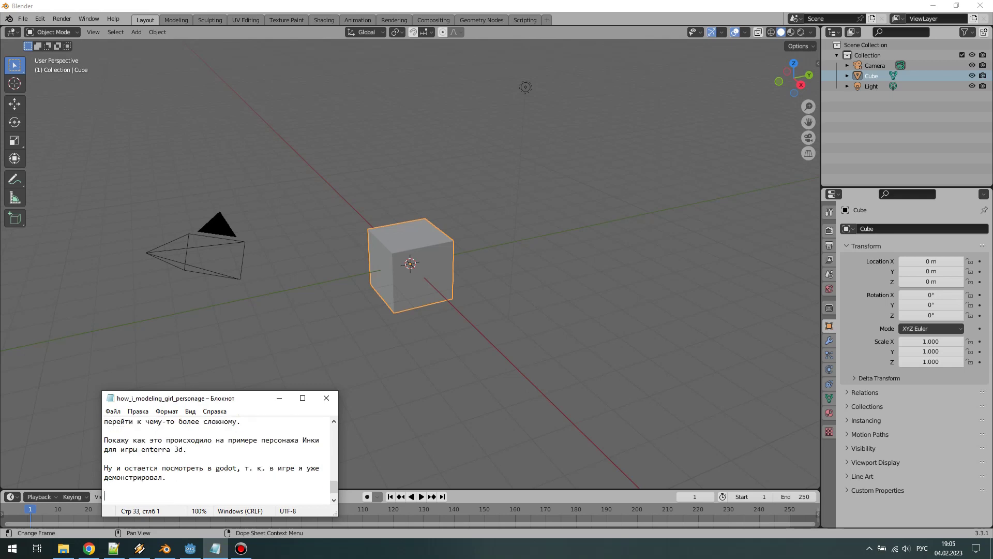
left_click(139, 548)
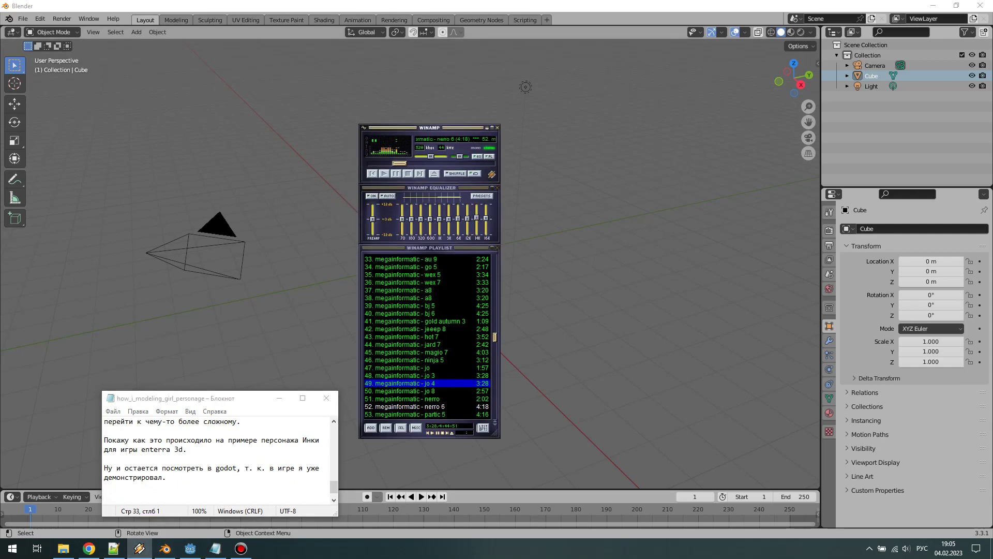
Switch to Godot, glance at Main.gd, and run the enterra_3d project with F5
left_click(139, 548)
left_click(190, 548)
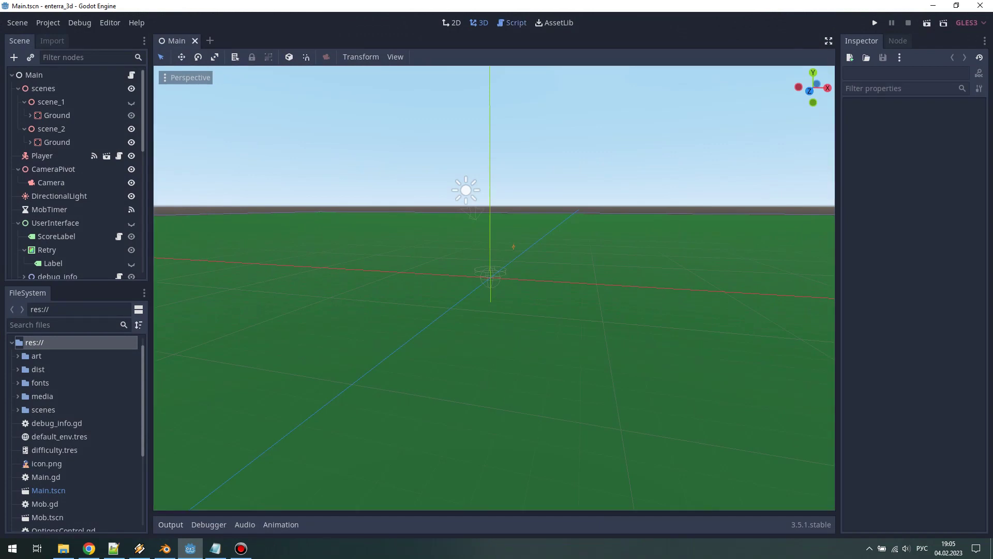
key("ctrl+F3")
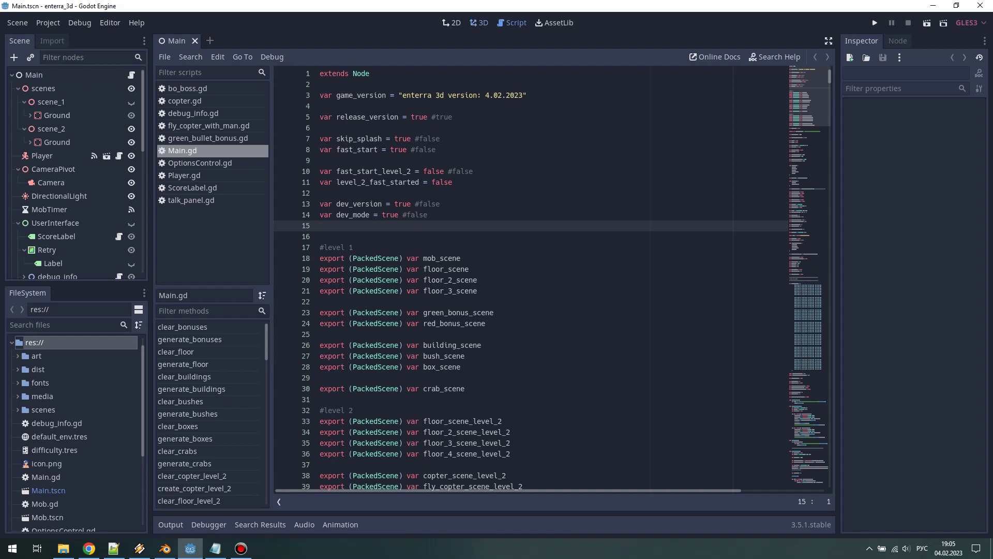
key("ctrl+F2")
key("F5")
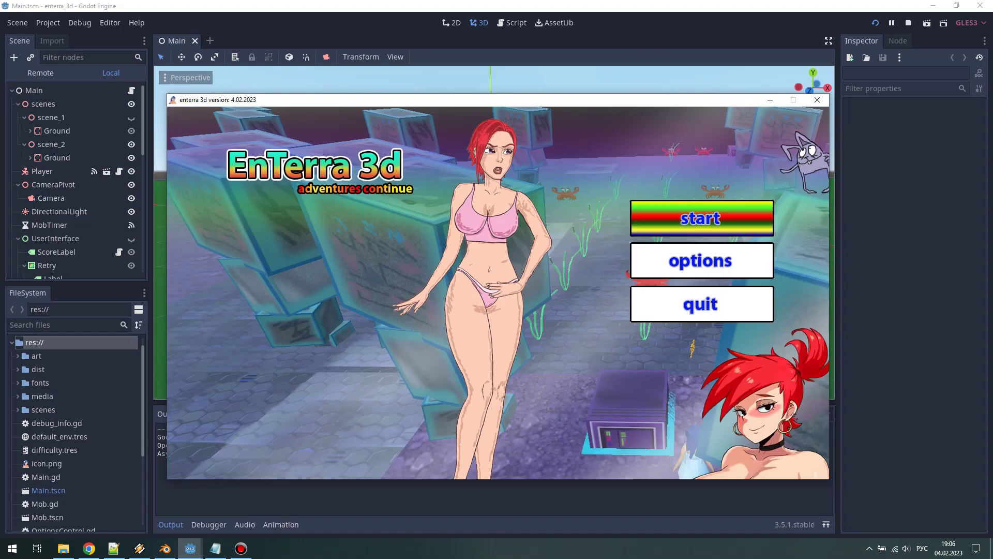
Start the game from its menu, walk Inky, and swing the camera around her
key("Return")
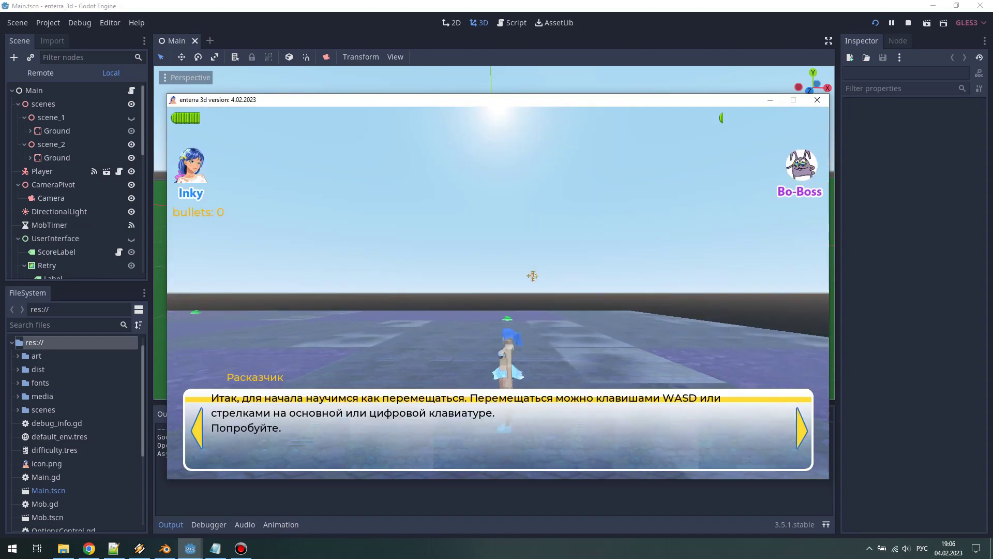
key("w")
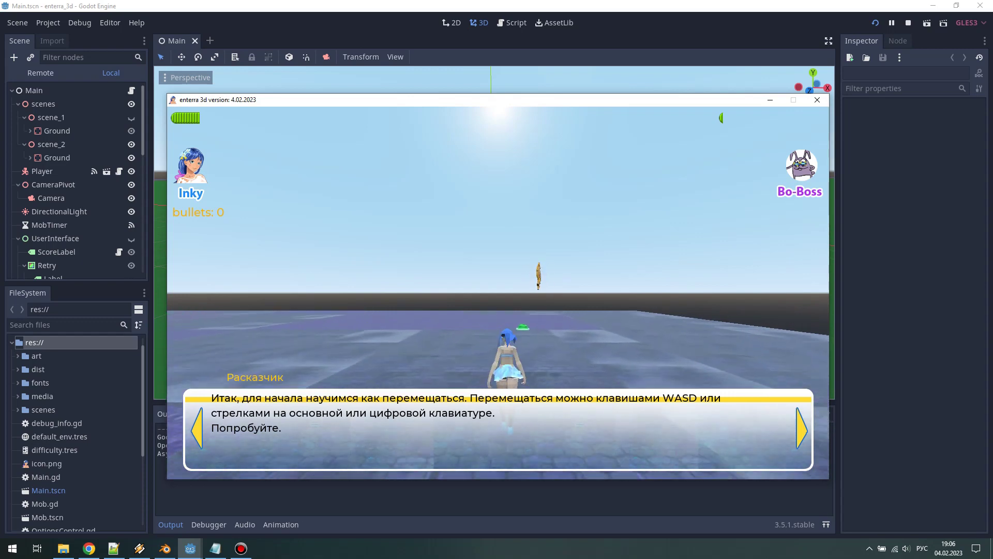
key("Return")
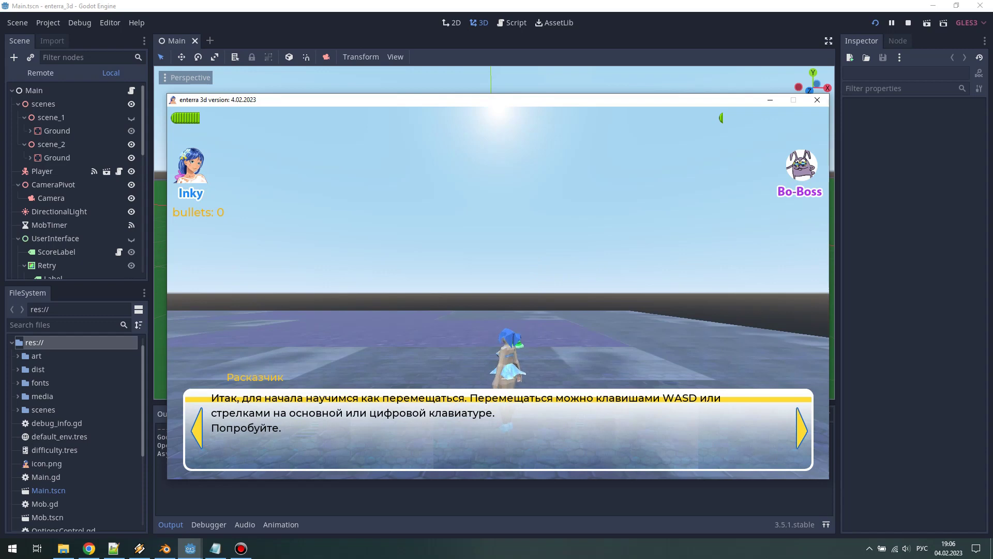
key("w")
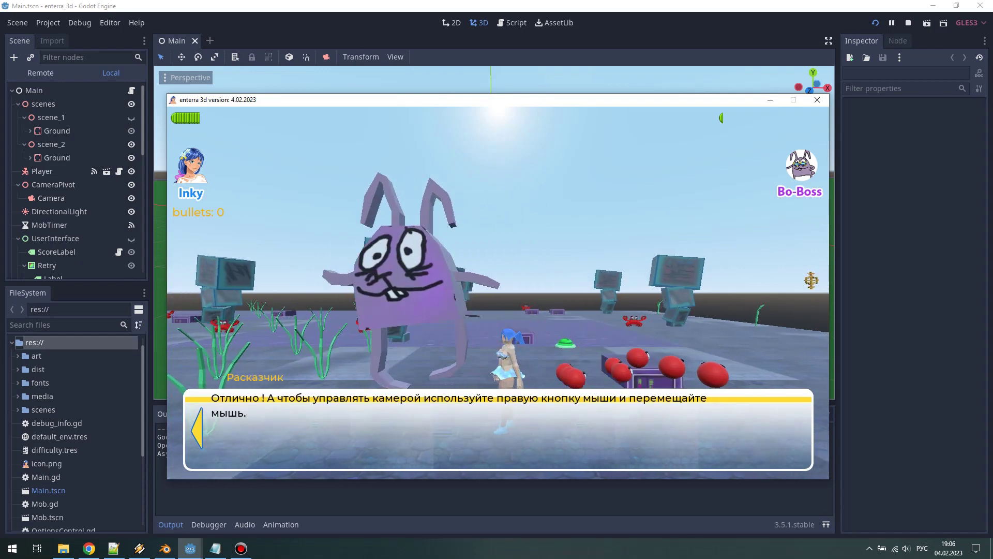
right_click_drag(810, 280, 393, 295)
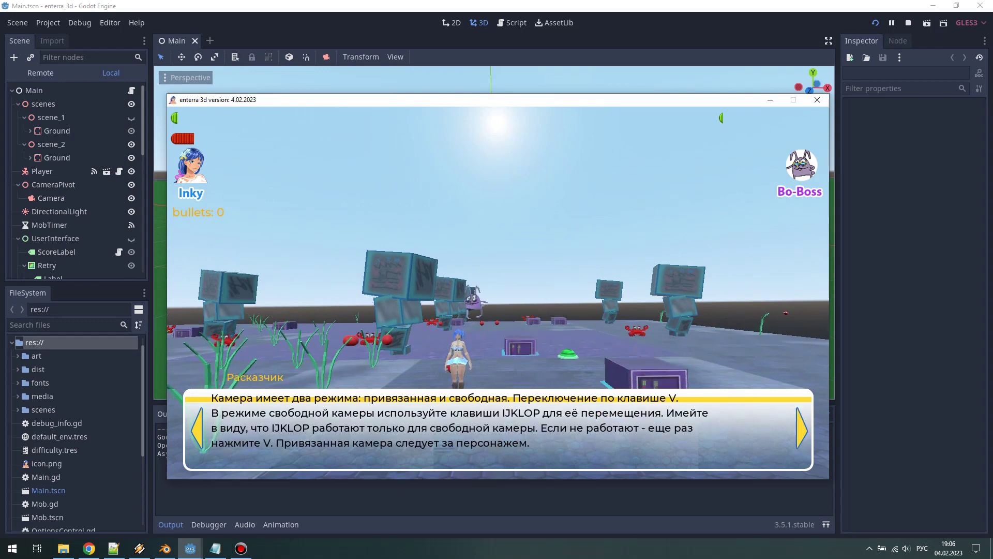
Walk Inky forward among the blocks, advancing the tutorial and picking up bullets
key("d")
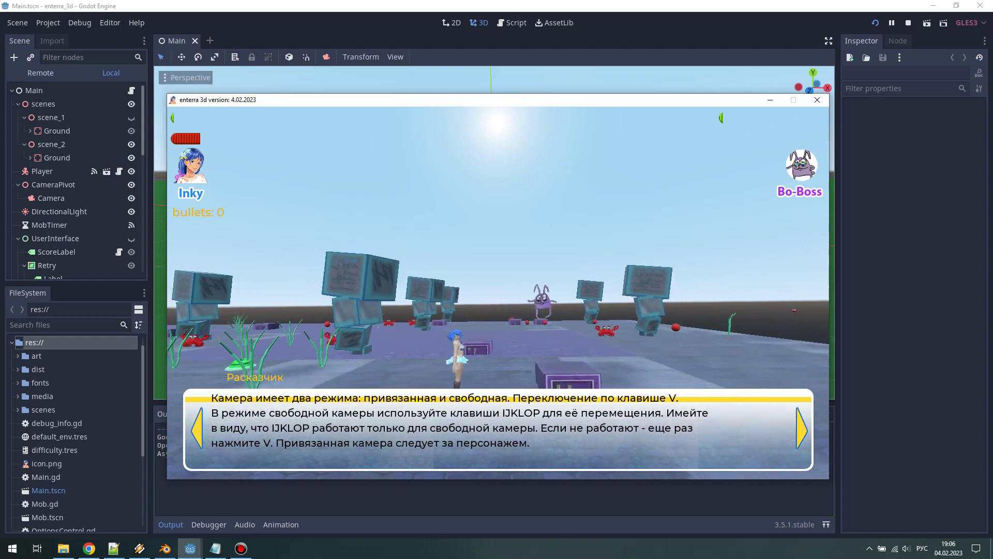
key("w")
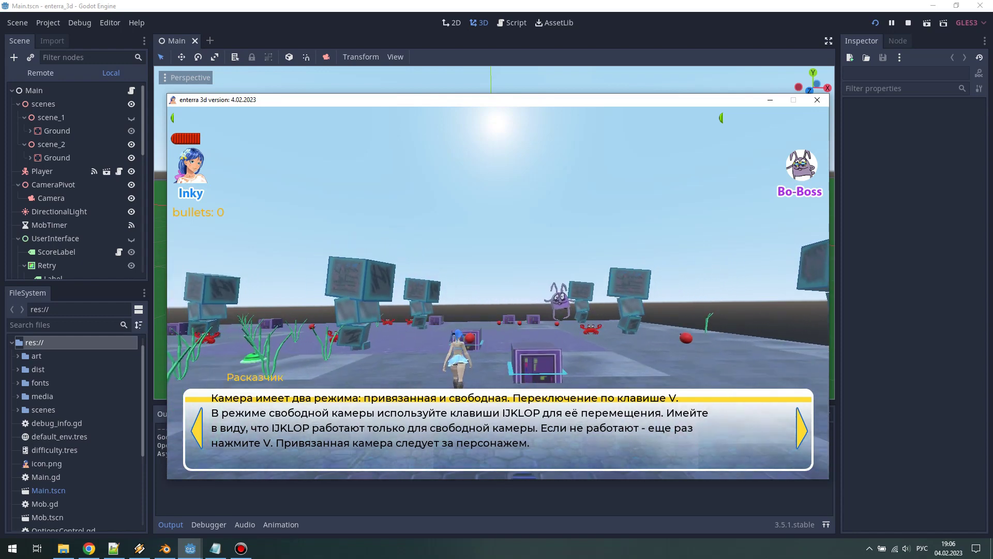
key("w")
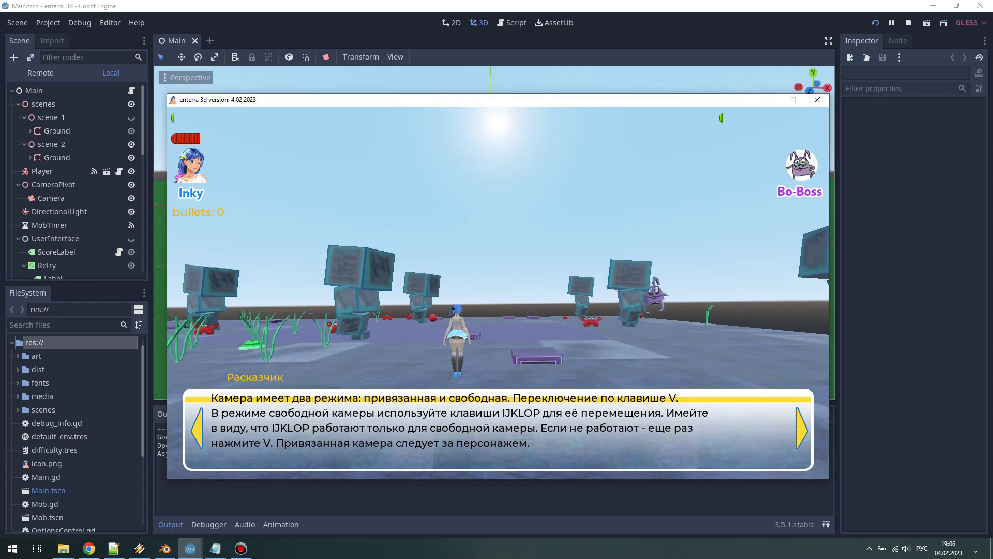
key("w")
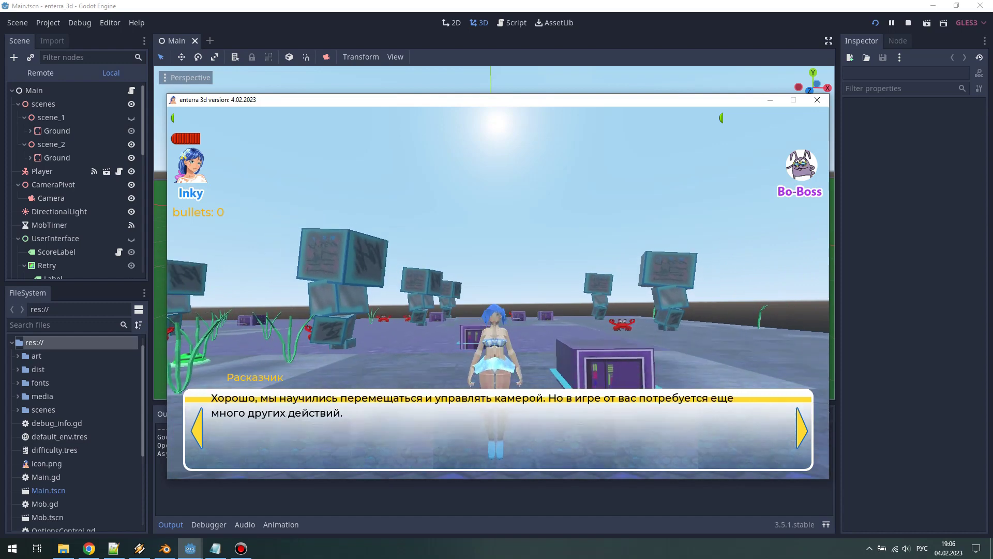
key("w")
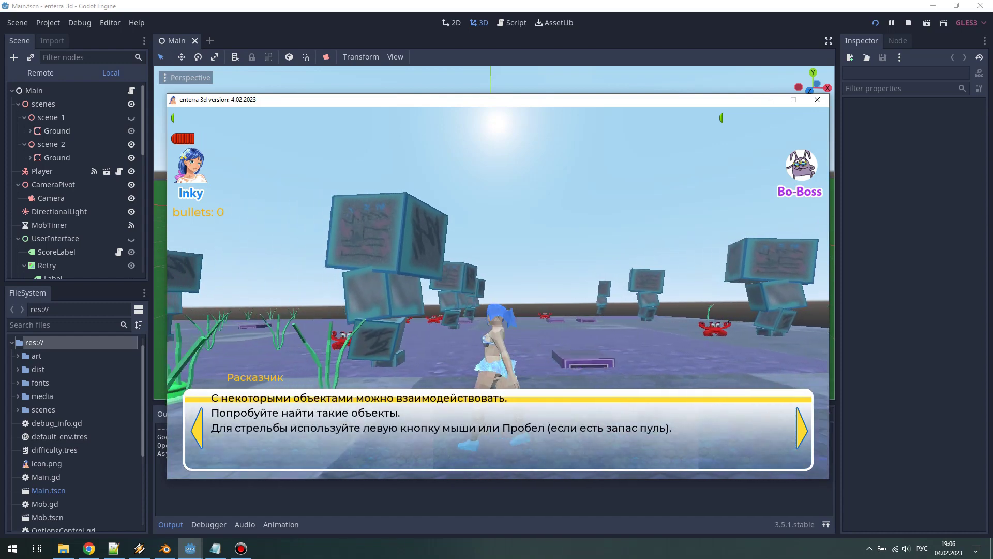
key("w")
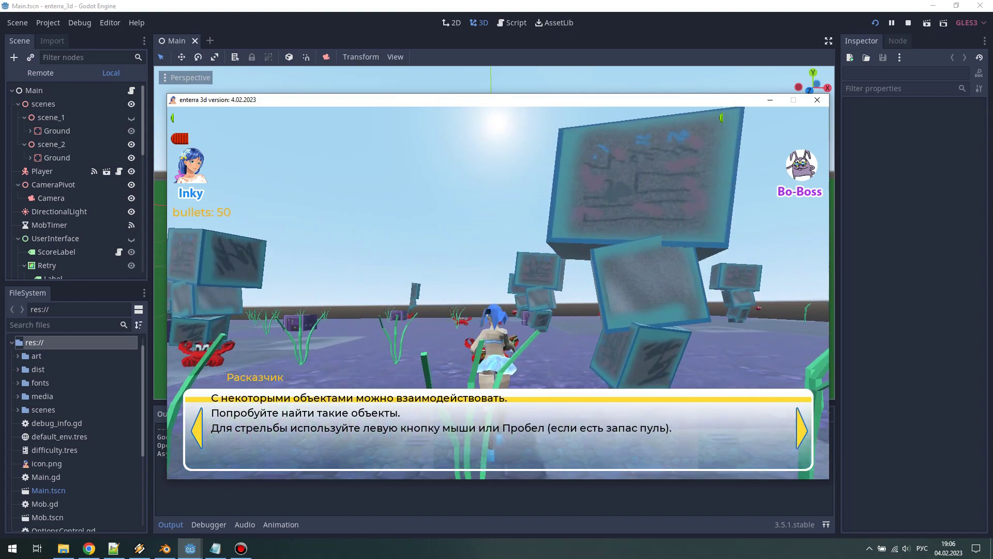
Fire repeatedly at the crabs and blobs while advancing Inky's dialog toward the Bo-Boss
key("space")
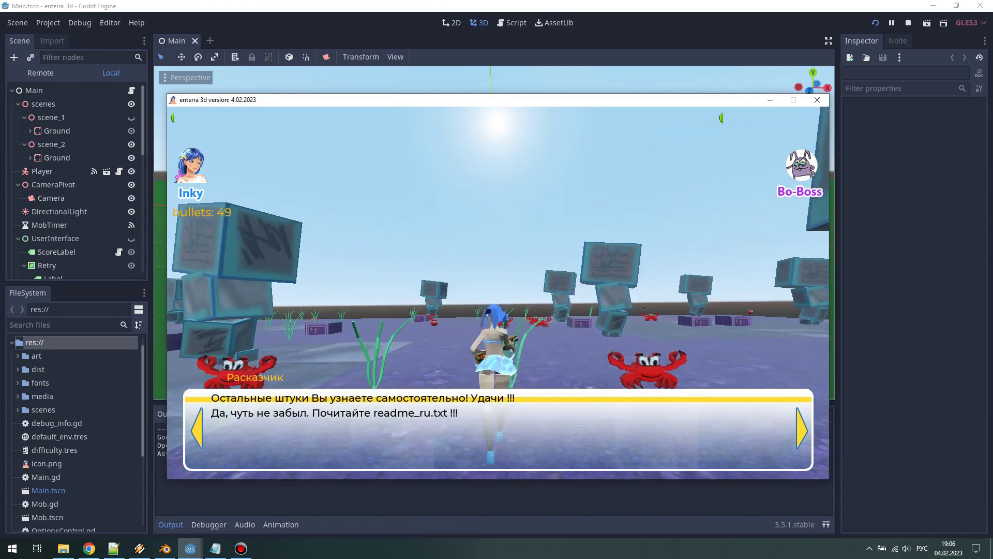
key("space")
key("space")
key("space")
key("space")
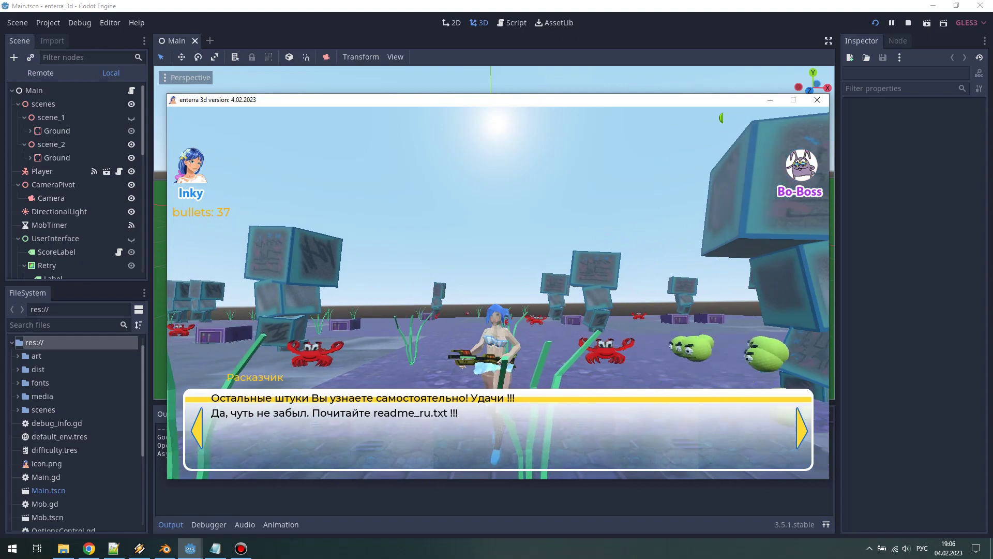
key("space")
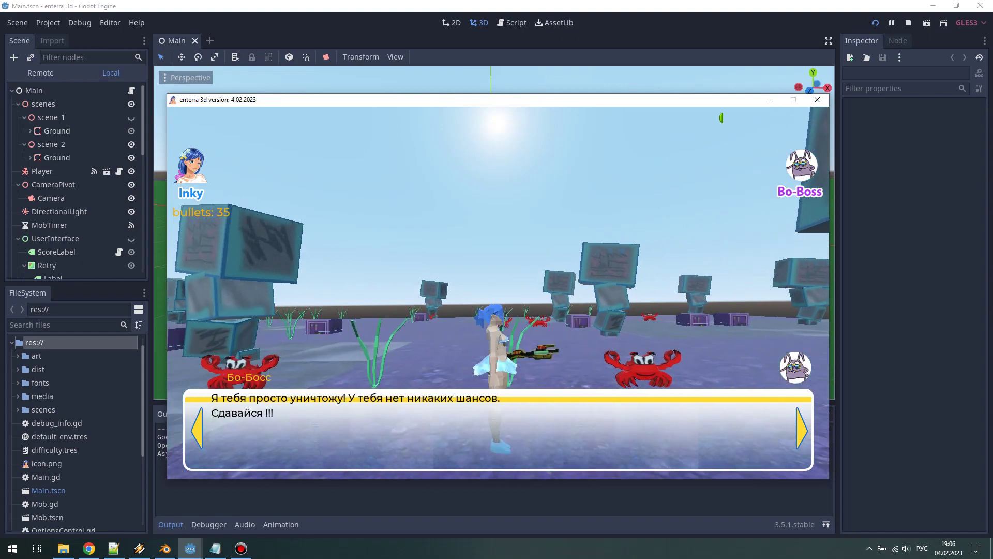
key("space")
key("space")
key("space")
key("space")
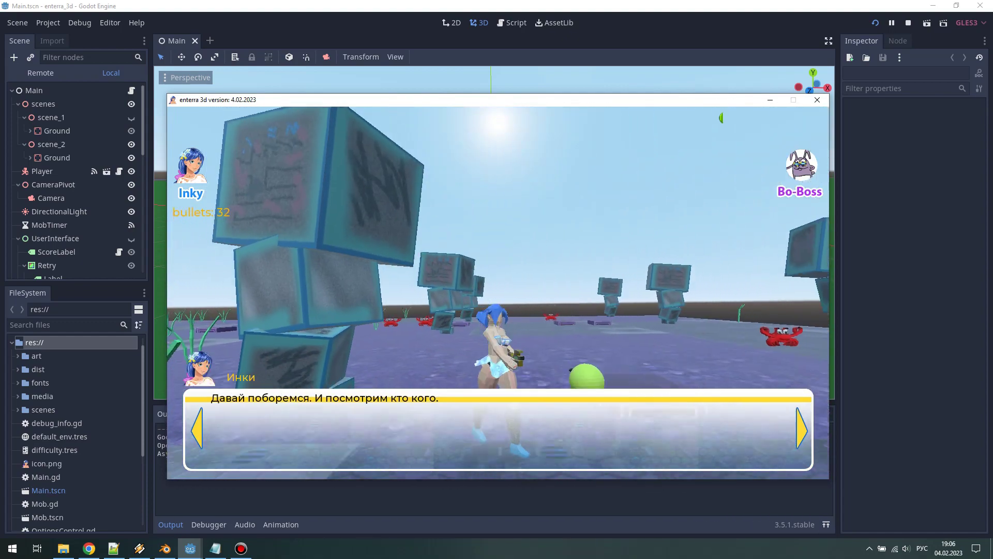
key("space")
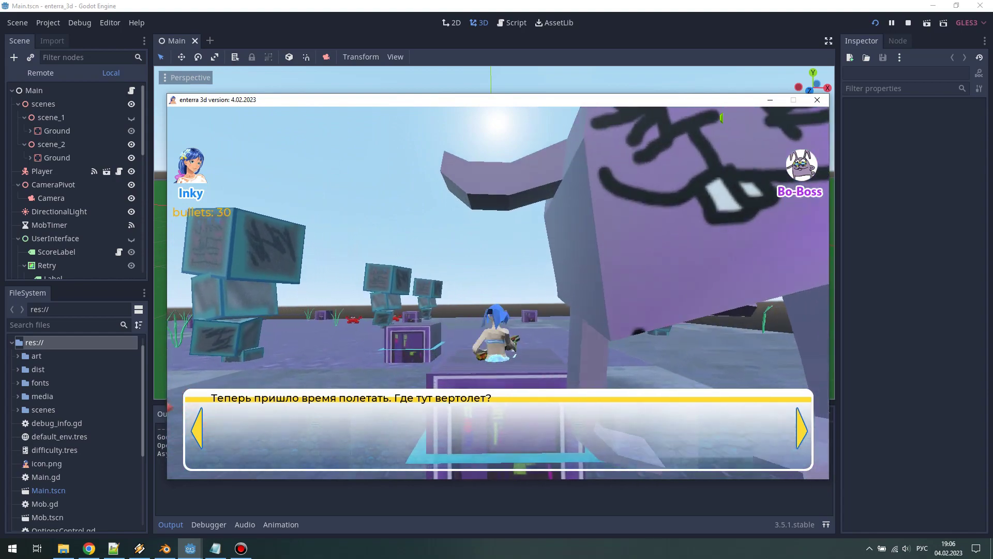
key("space")
key("space")
key("space")
key("space")
key("space")
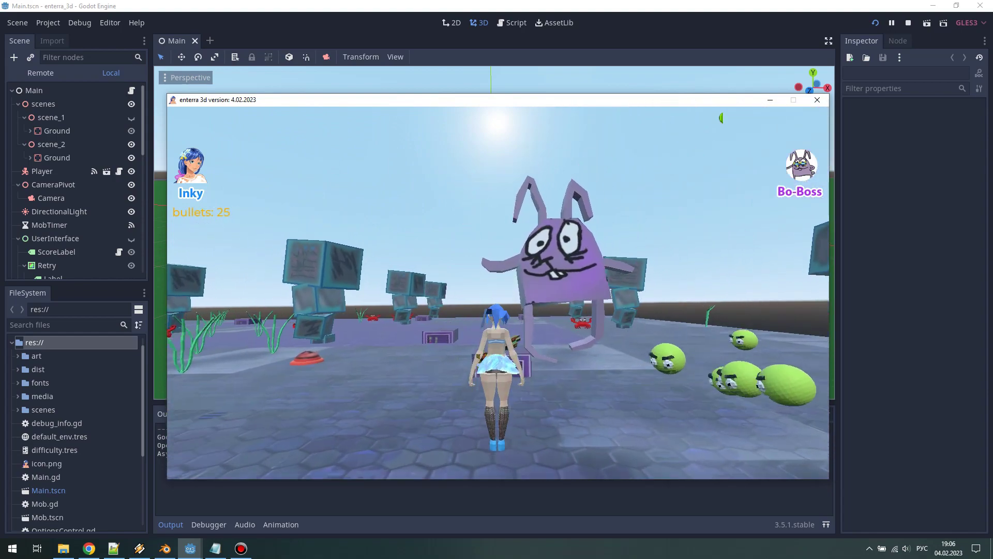
key("space")
key("space")
key("space")
key("space")
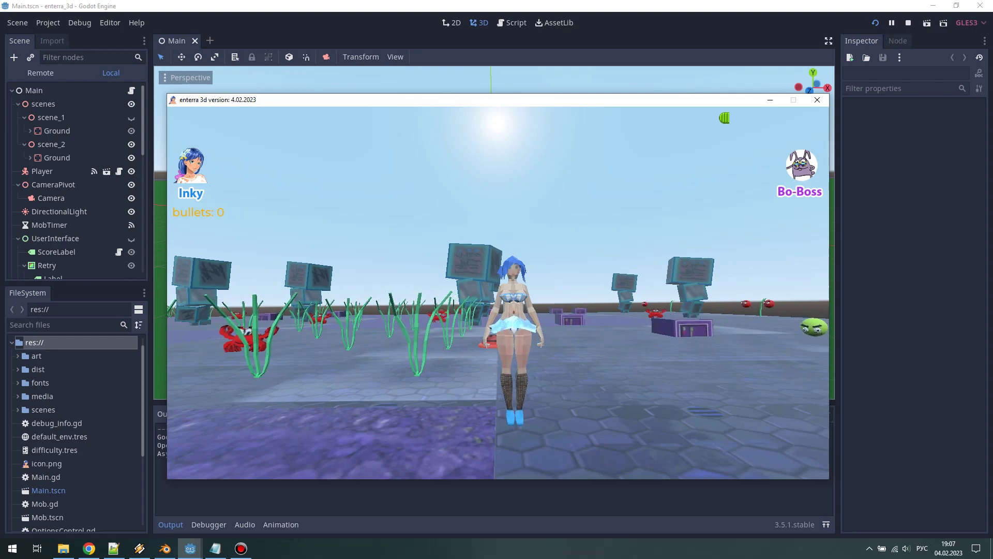
With ammo at 0, bring the how_i_modeling_girl_personage notes back over the game
left_click(215, 547)
type("Модель Инки стала выглядеть намного интереснее. И хот")
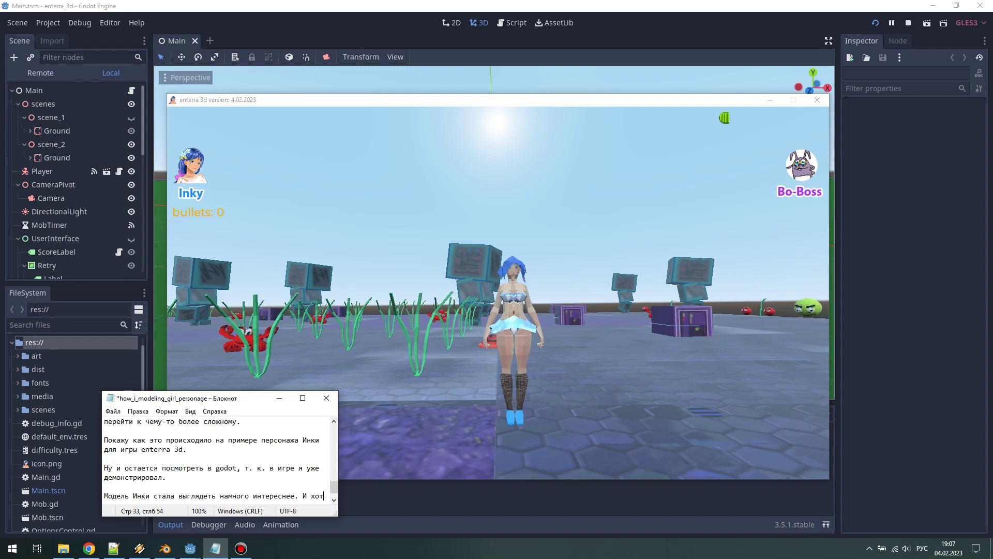
Finish the plasticine-look sentence and add the line about current modeling progress
type("я о")
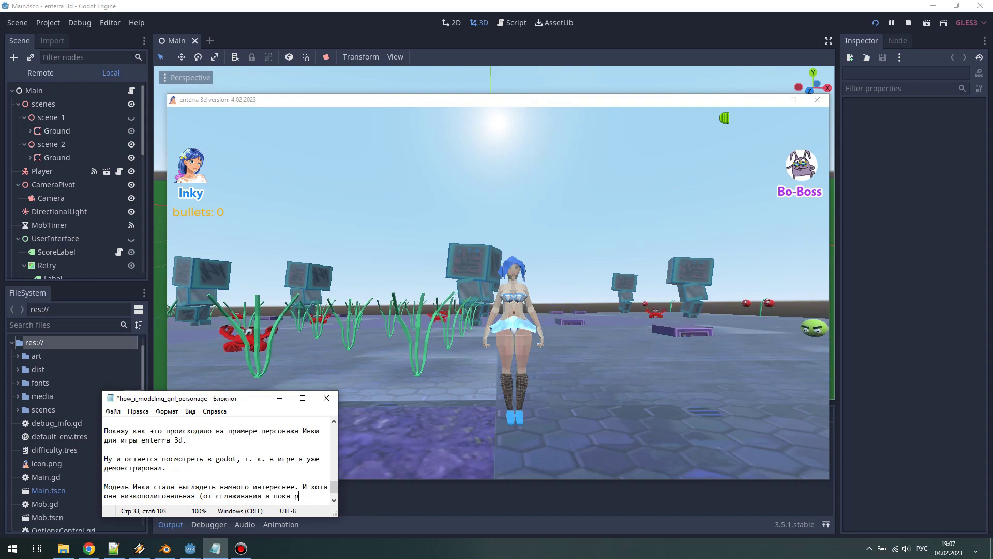
type("казаться совсем т")
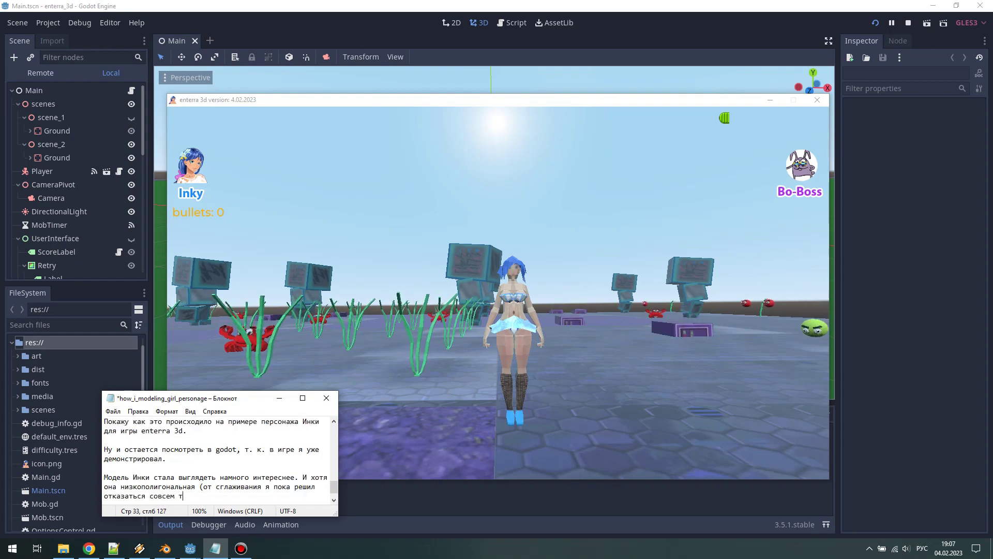
type(". к. оно ")
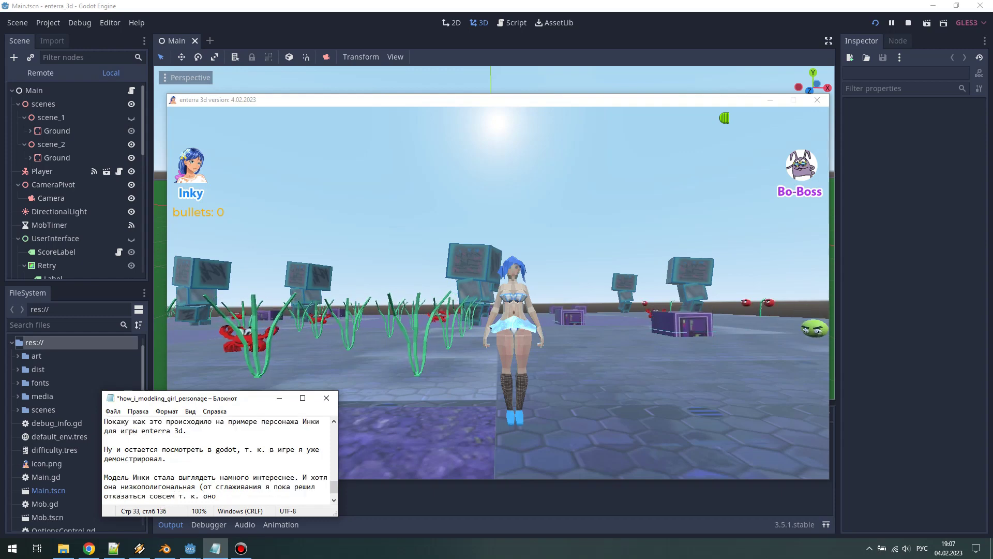
type("портит вид ")
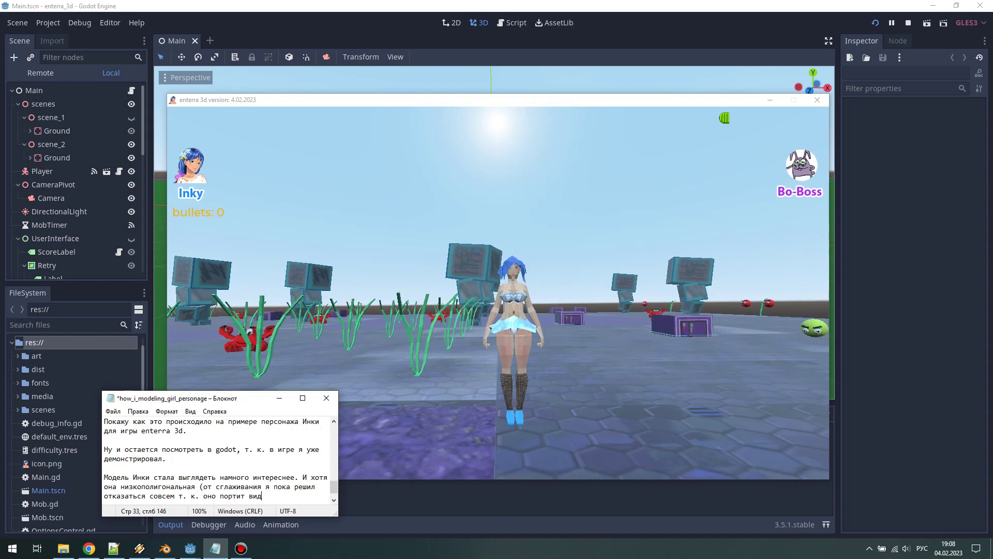
type("модели")
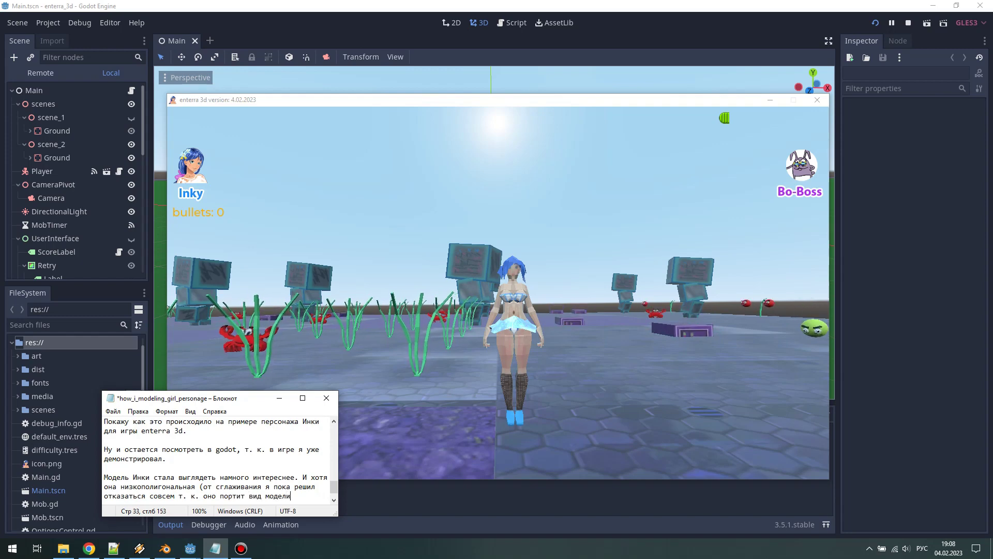
type(", она")
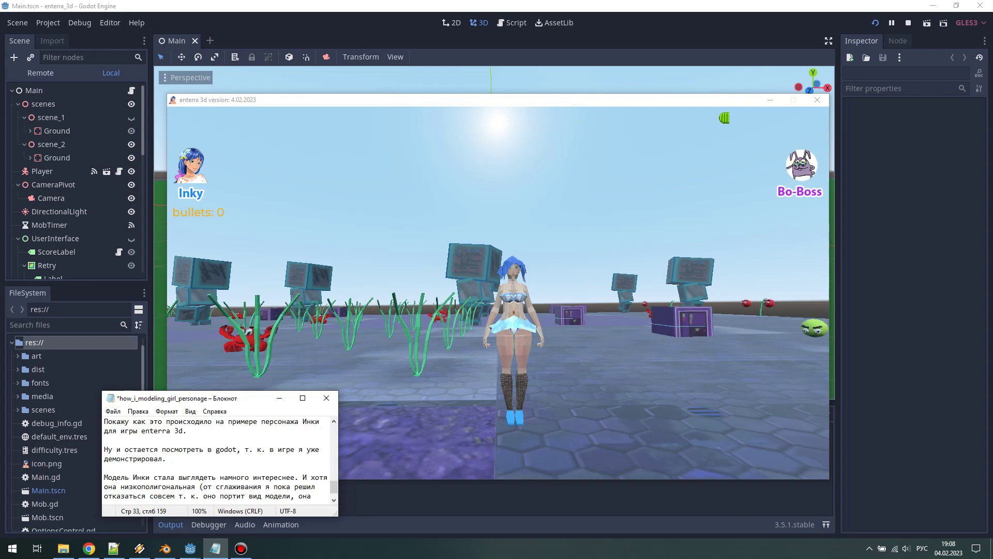
type(" начинает ")
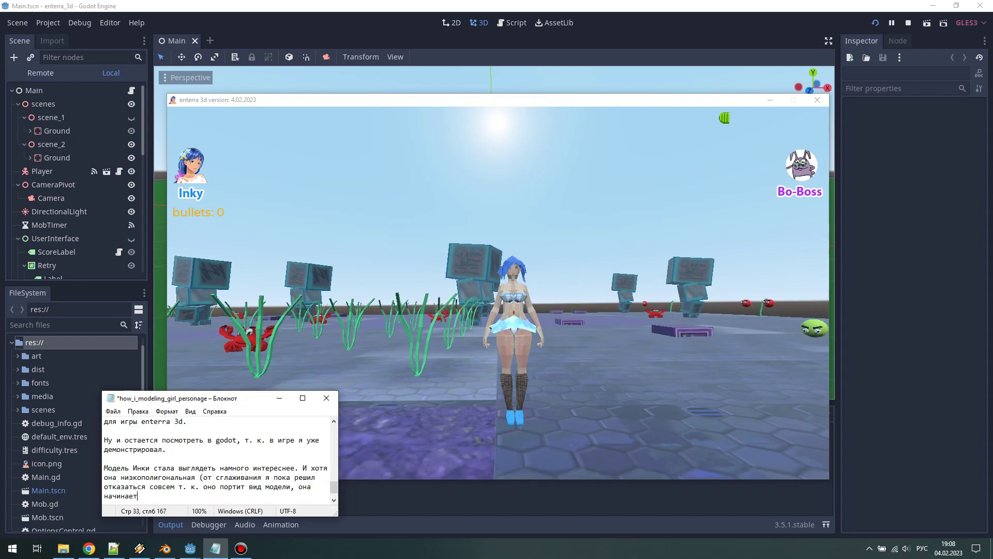
type("выглядеть к")
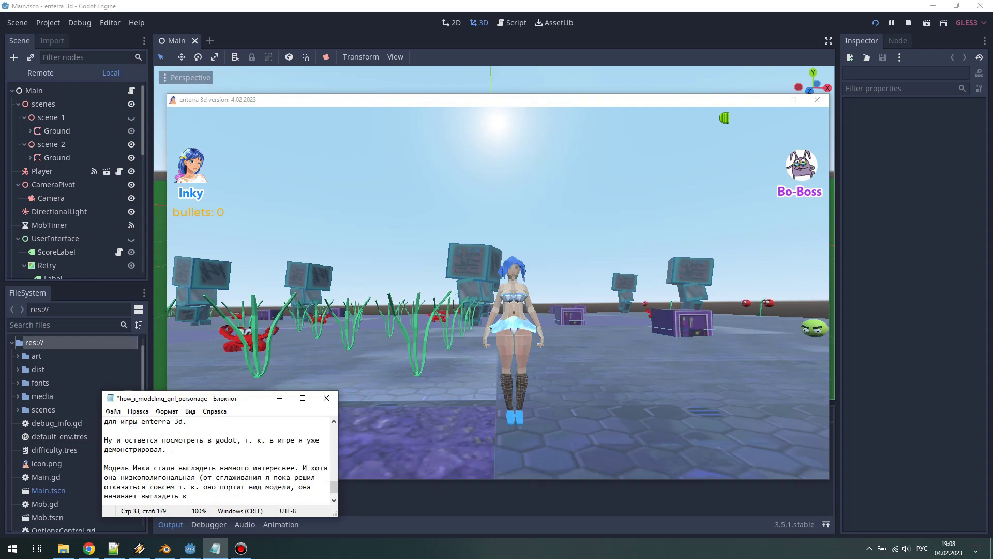
type("ак пластилин")
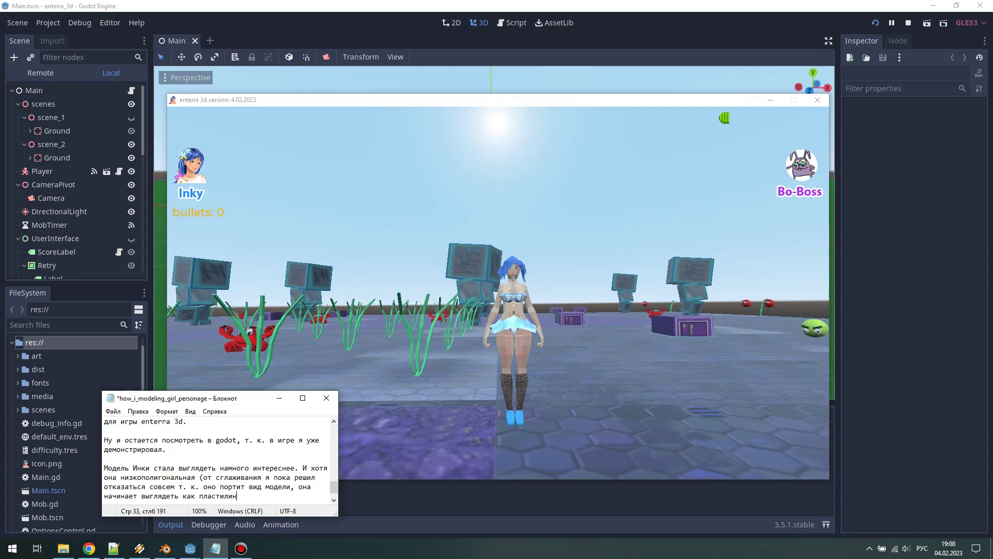
type("овая )))")
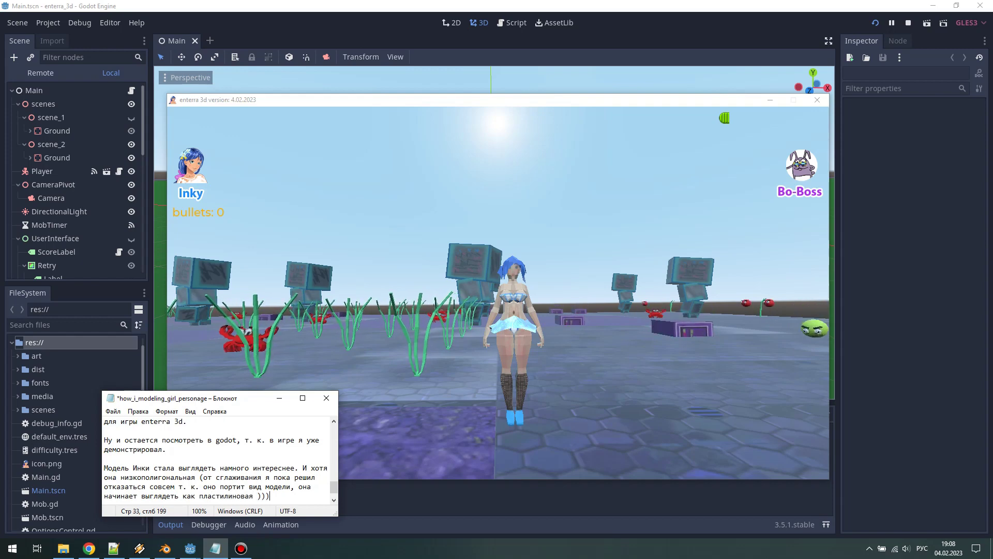
key("Return")
key("Return")
type("Так ")
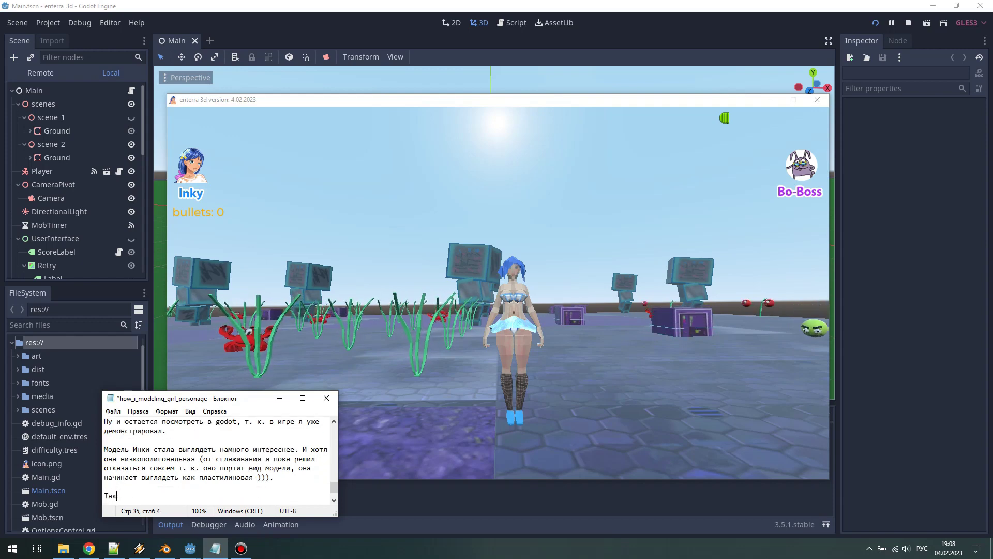
type("что вот тако")
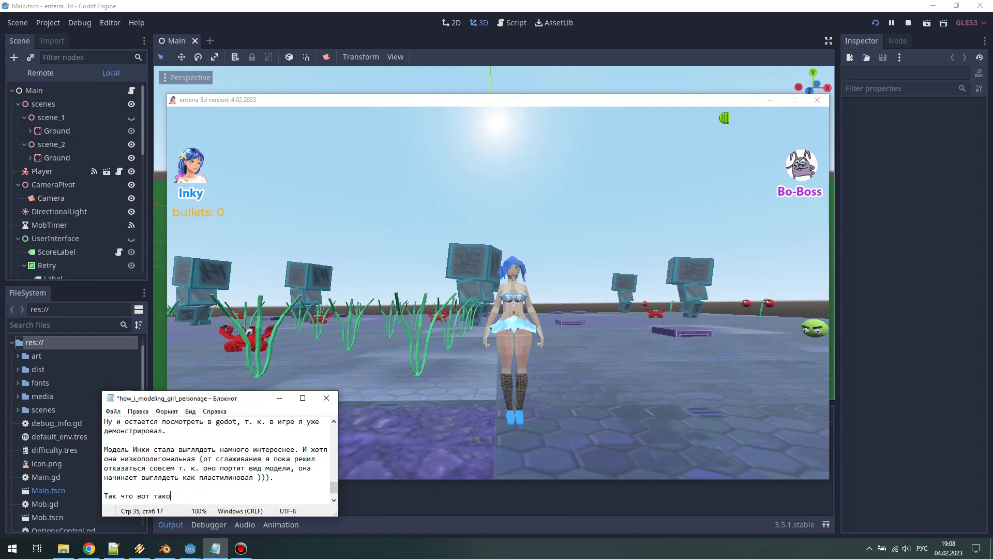
type("й прогресс")
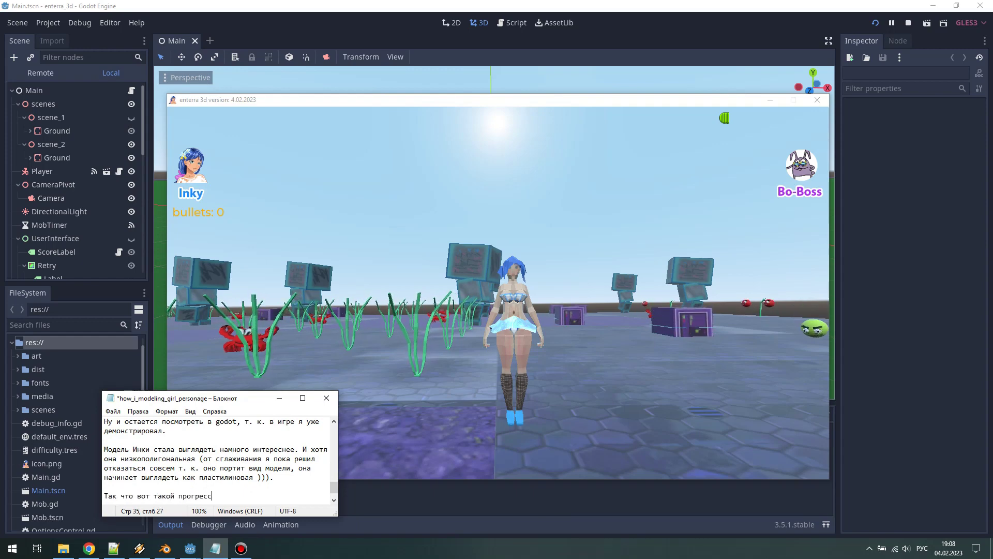
type(" с моде")
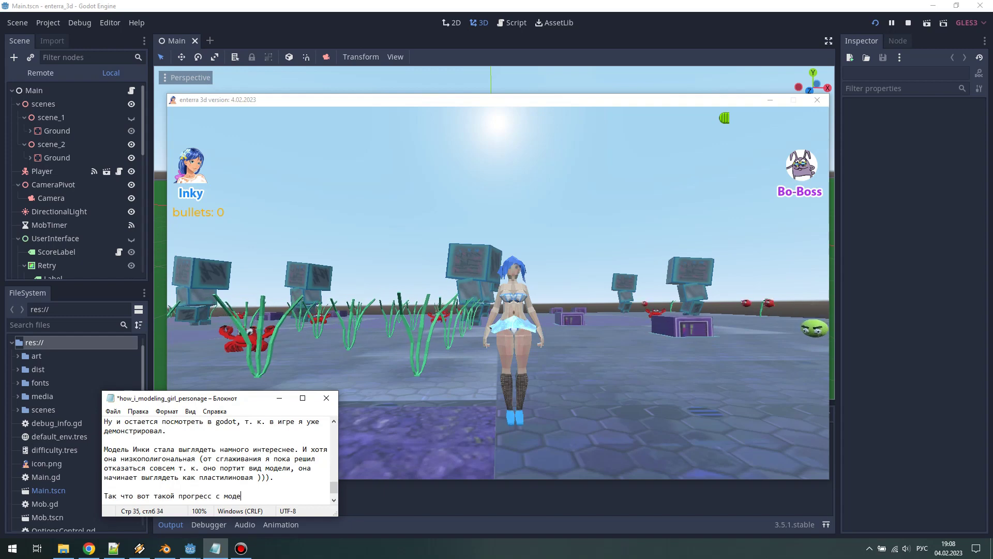
type("лированием ")
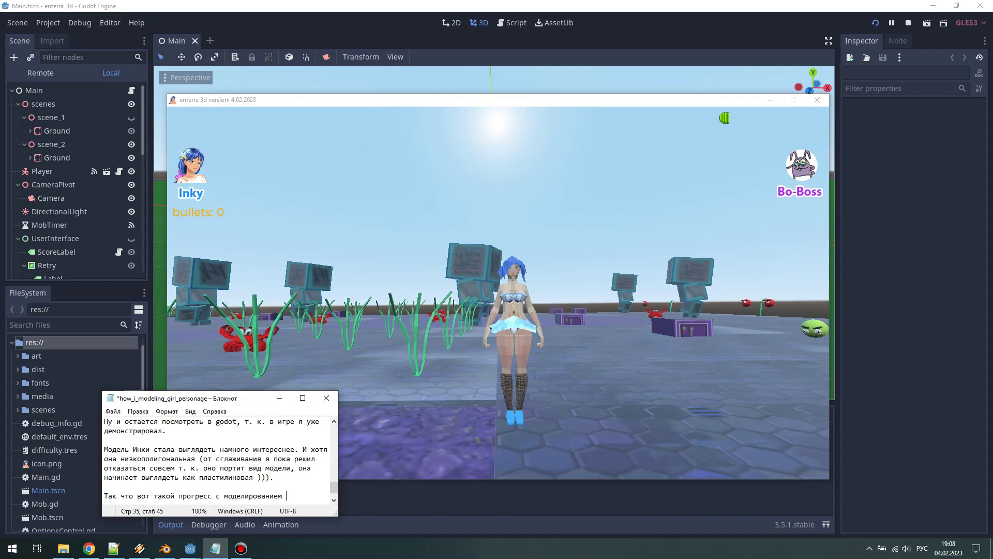
type("у меня на тек")
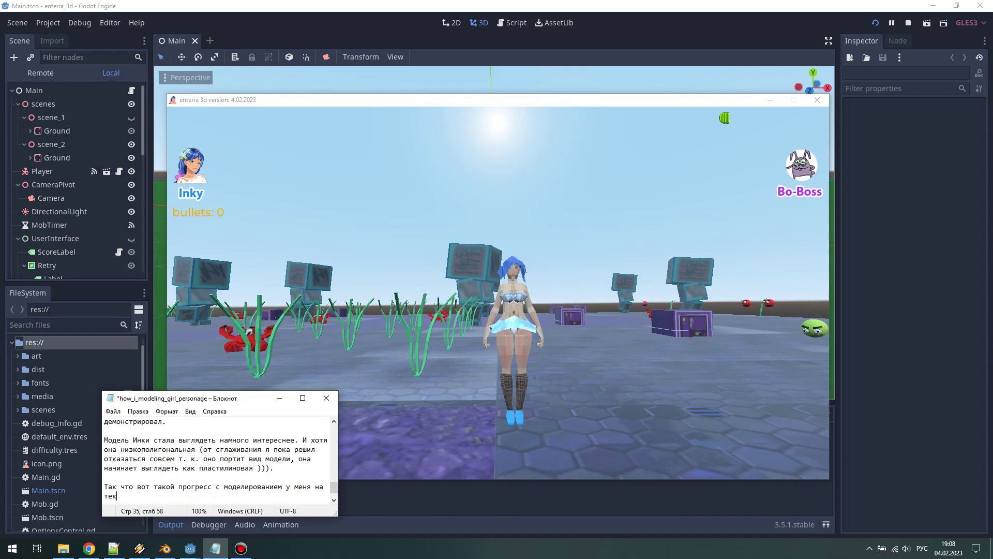
type("ущий момент")
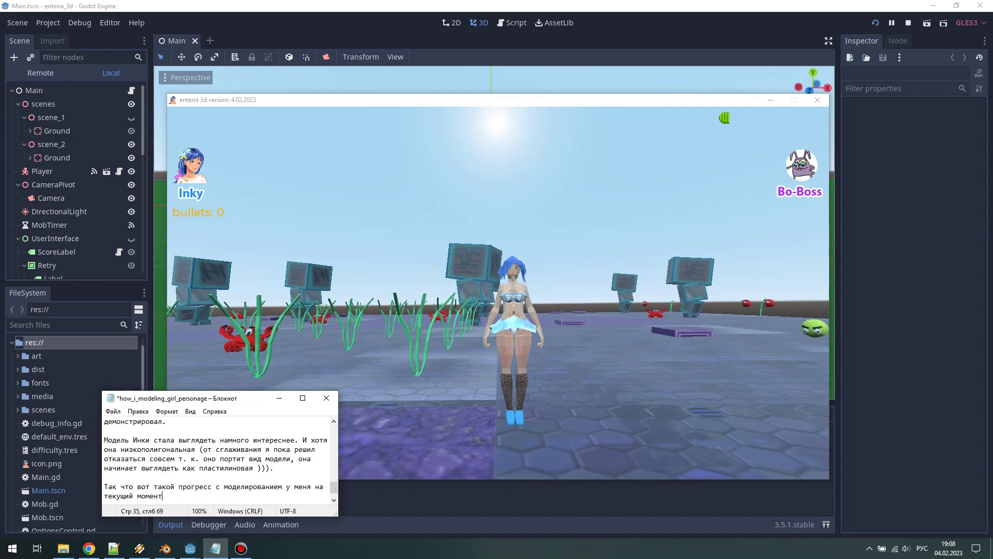
type(".")
key("Return")
key("Return")
Add the line that 3d characters finally work out, then 'Ну чтож, спасибо за внимание.'
type("ер")
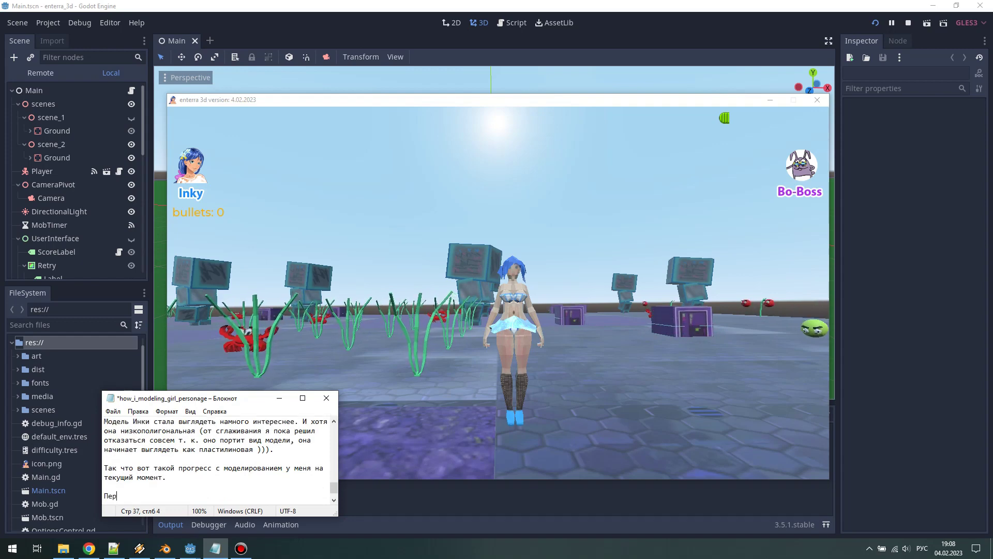
type("сонажи ")
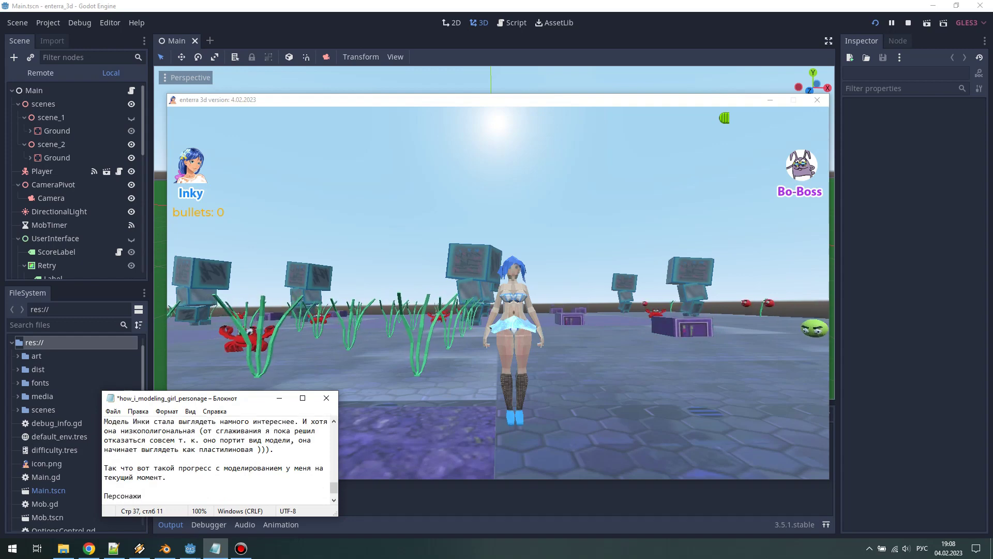
type("в")
key("alt+shift")
type(" 3d")
key("alt+shift")
type("стали ")
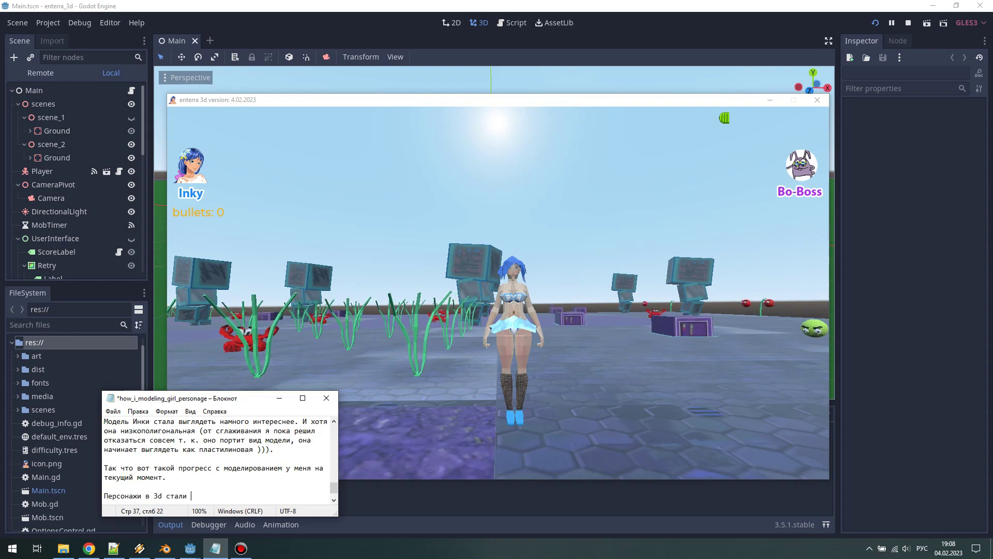
type("наконец п")
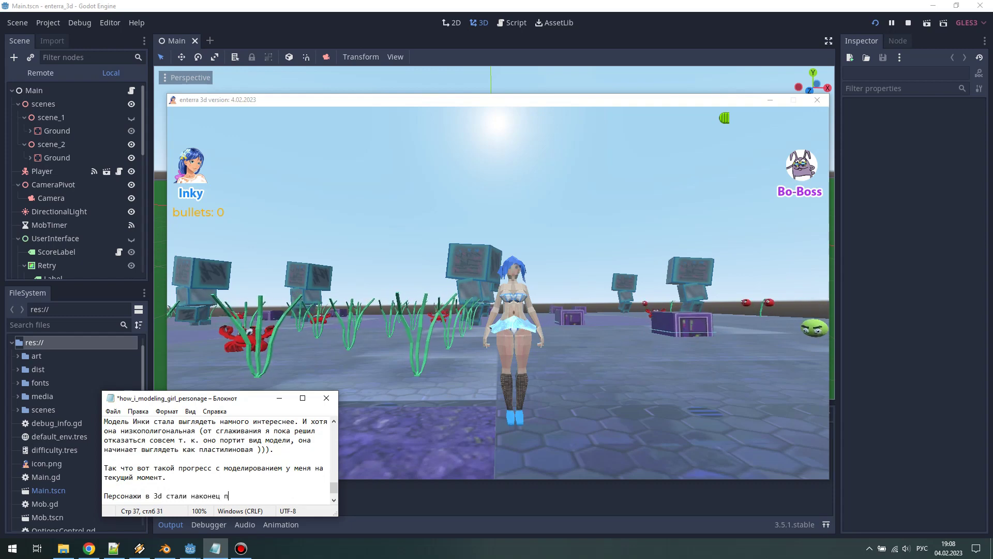
type("олучаться")
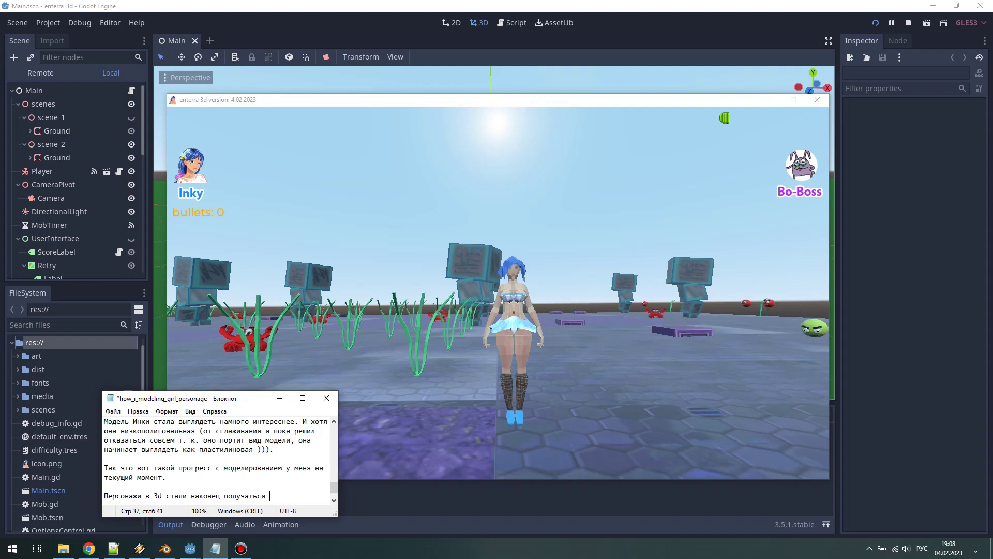
type(" )))")
key("Return")
key("Return")
type("Ну ")
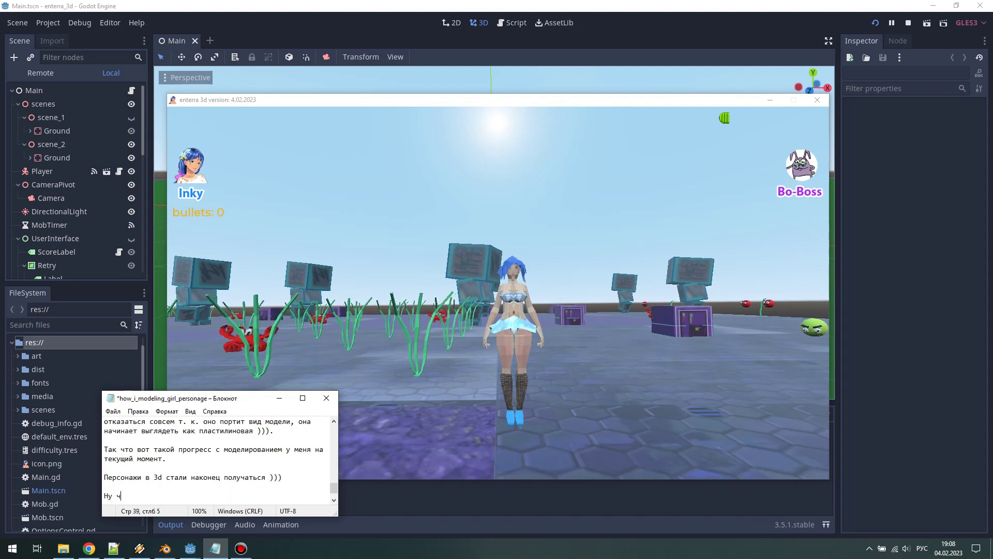
type("что")
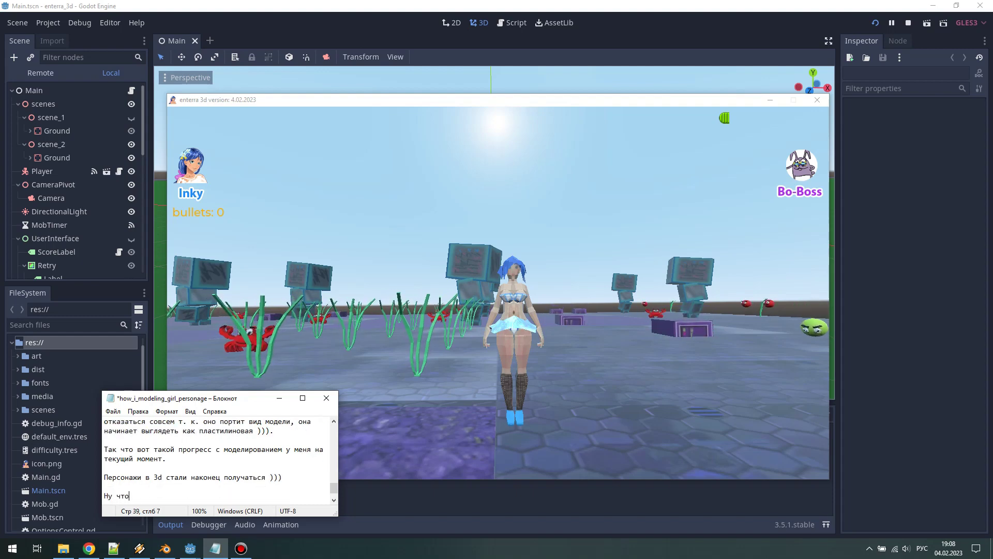
type("ж, спасибо")
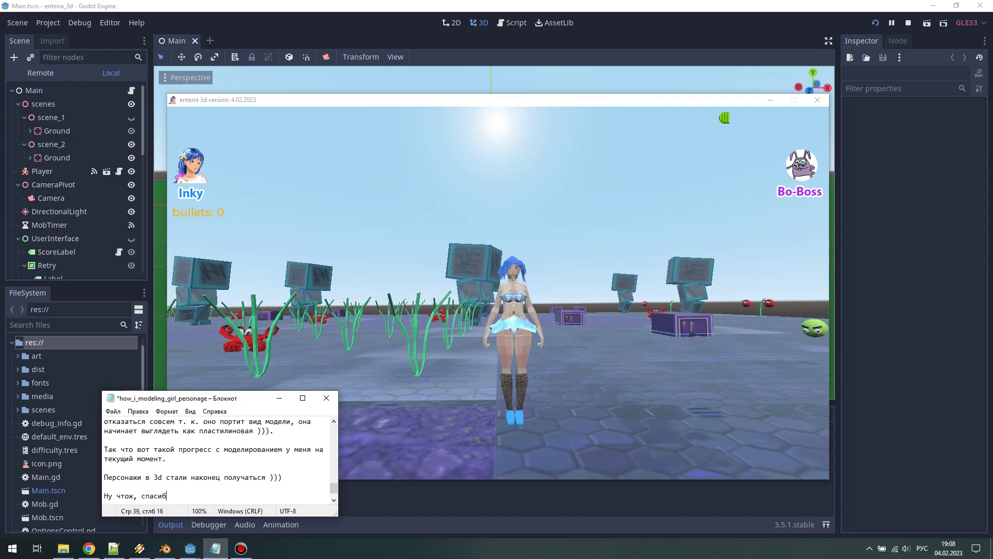
type(" за внимание.")
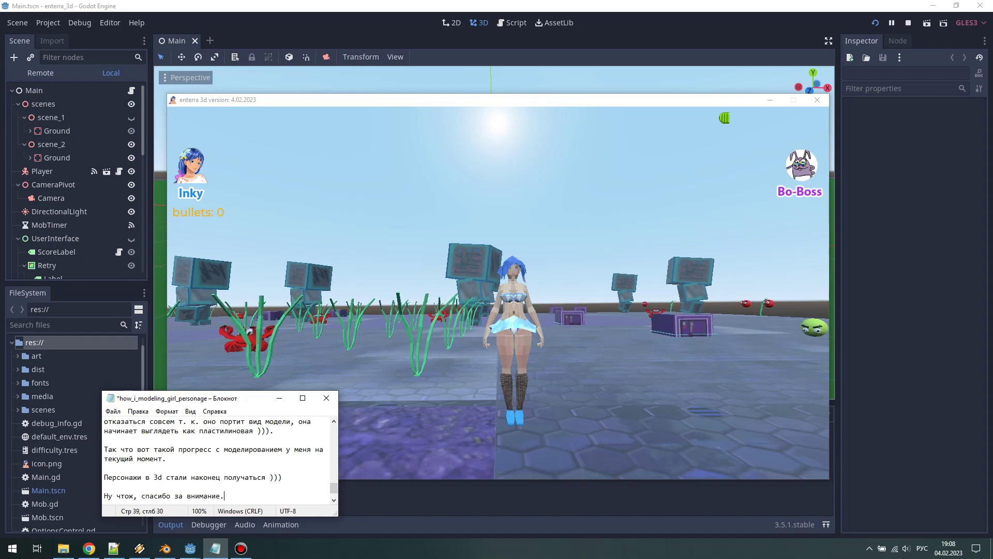
key("Return")
key("Return")
Sign off as megainformatic, invite players to download the game, and save the notes
type("вами был")
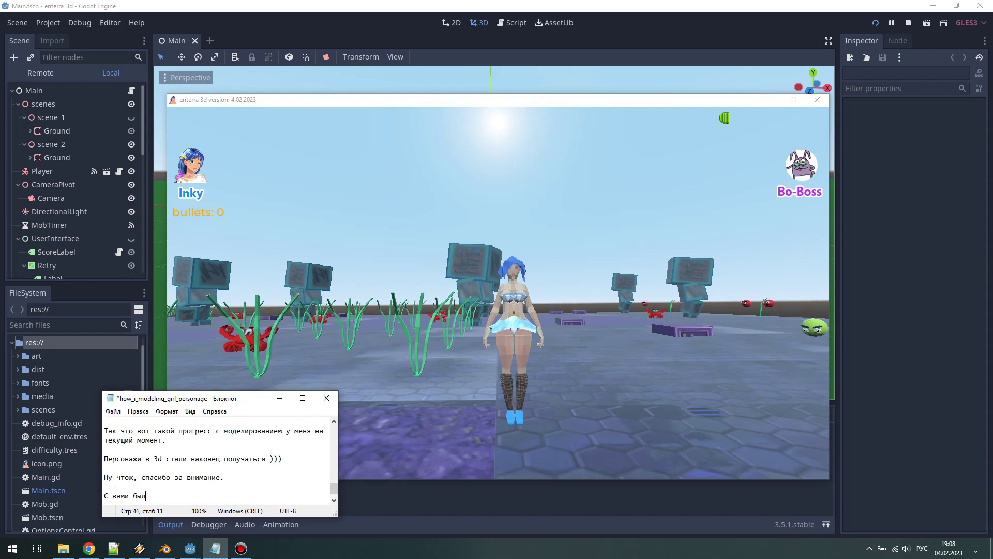
key("alt+shift")
type(" megain")
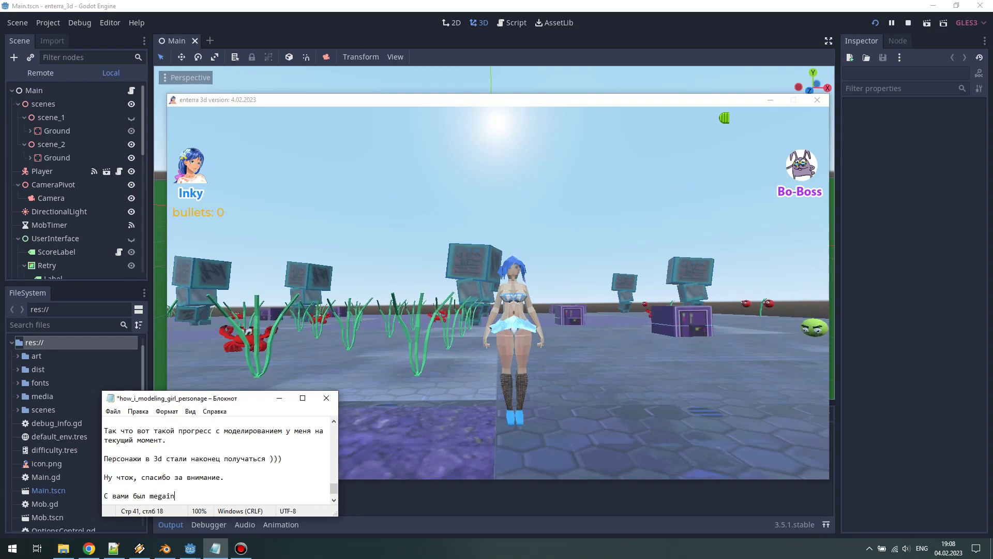
type("formatic")
key("Return")
key("Return")
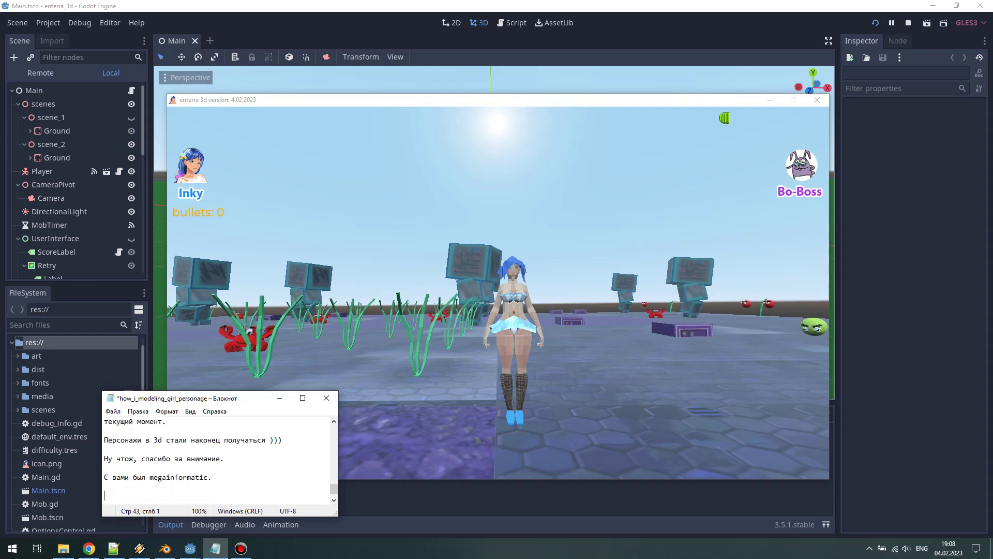
key("alt+shift")
type("Если вам по")
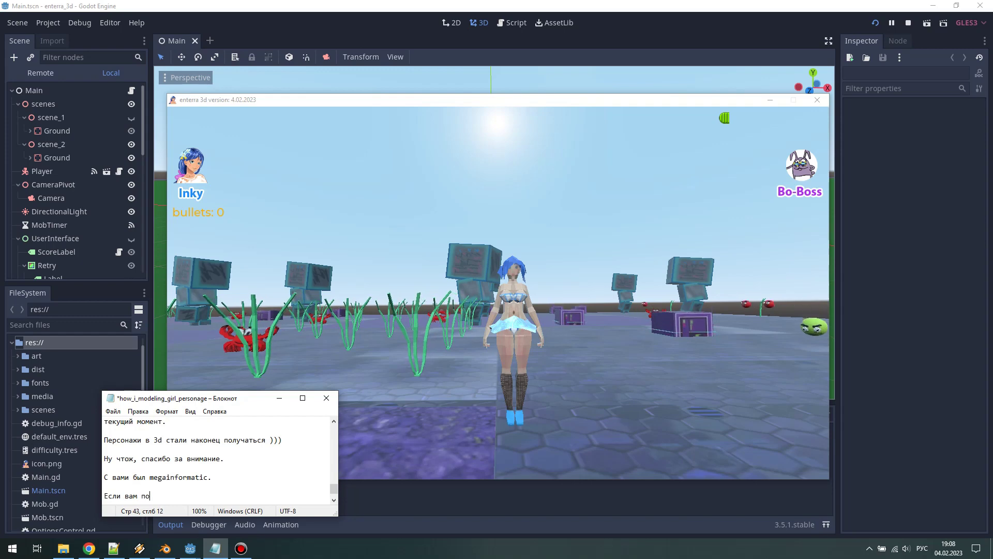
type("нравилась и")
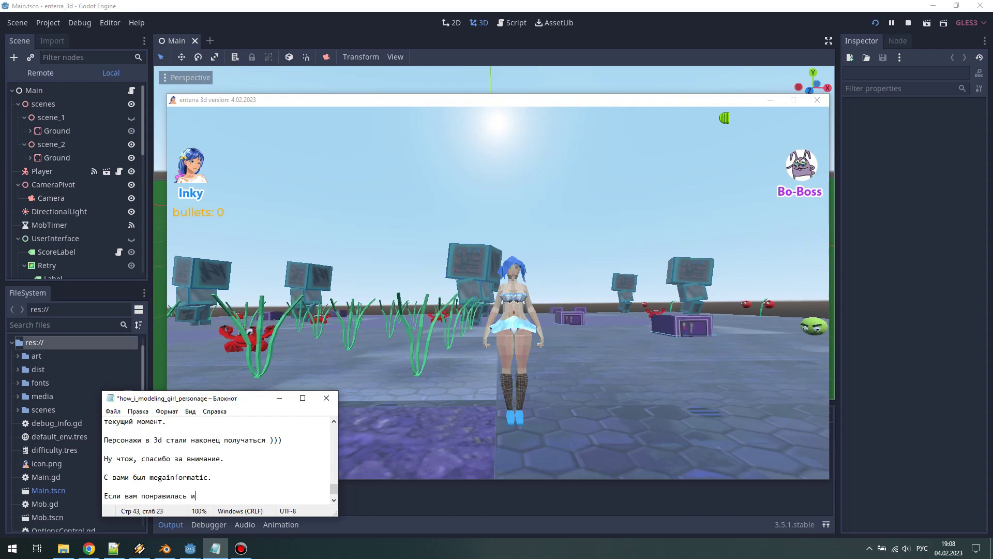
type("гра вы мо")
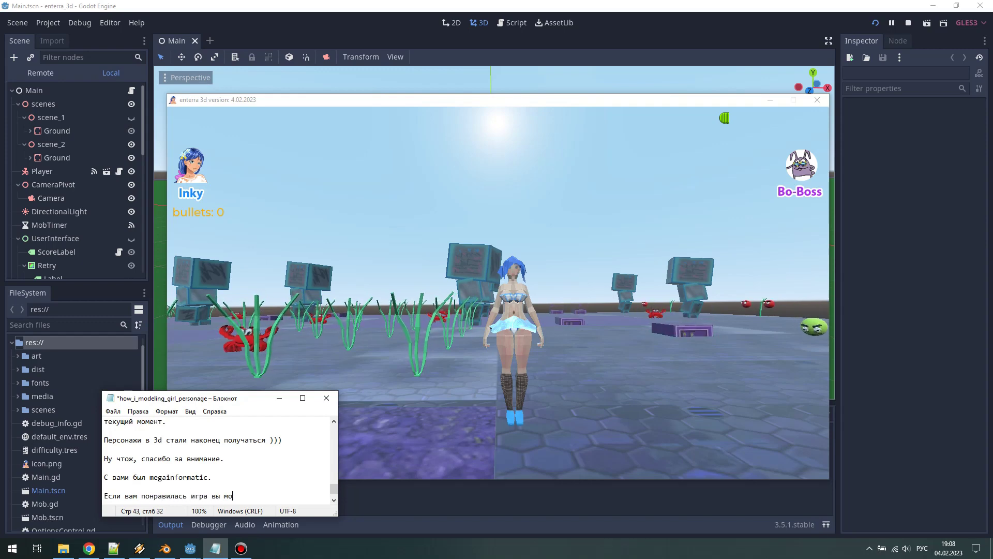
type("жете скачать её")
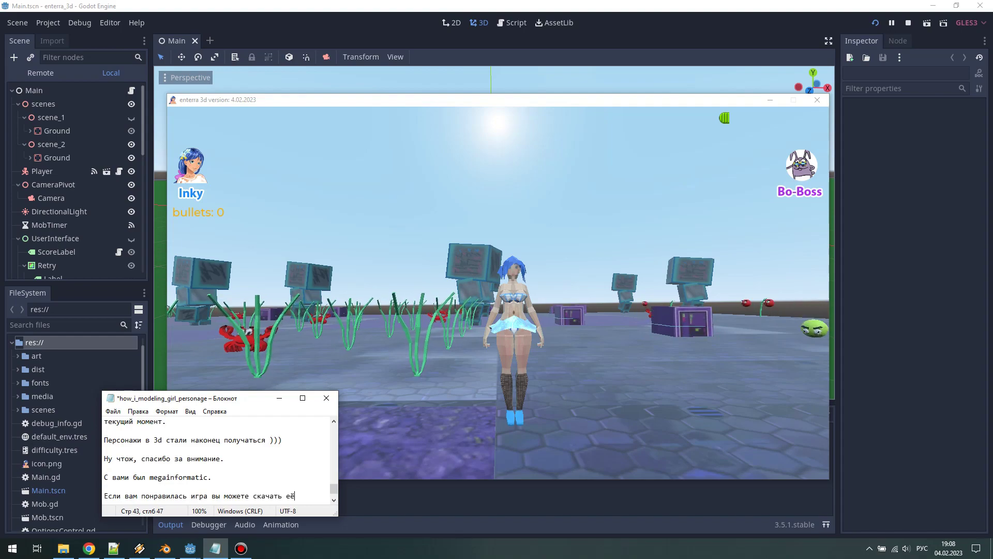
type(".")
key("Return")
key("Return")
key("ctrl+s")
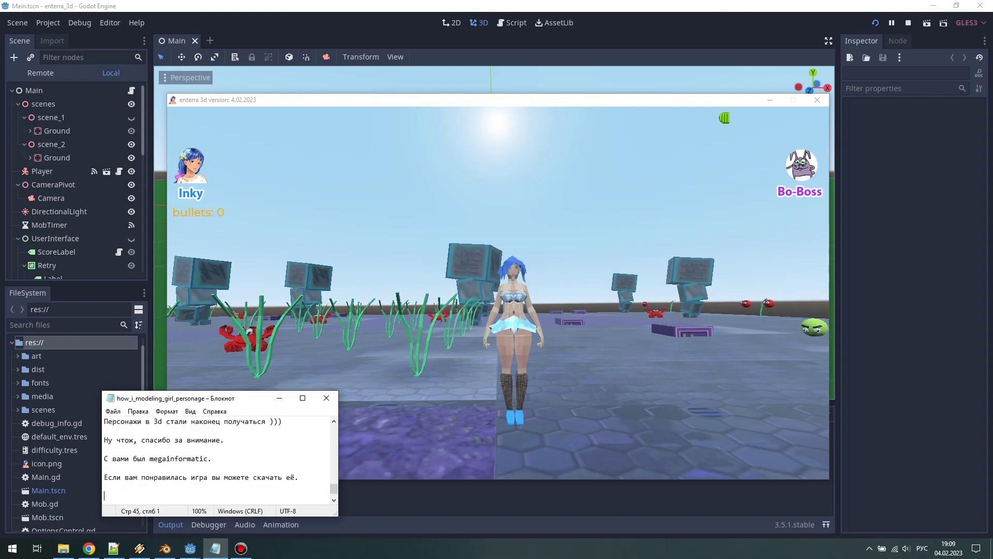
Show the megainformatic.ru enterra_3d page at the 04.02.2023 download section, then return to the notes
left_click(89, 548)
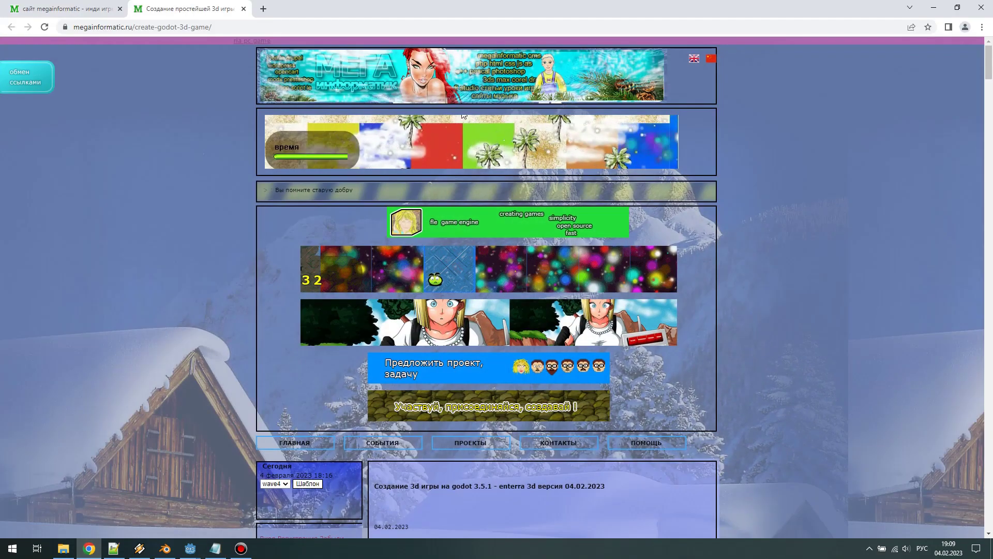
left_click(156, 27)
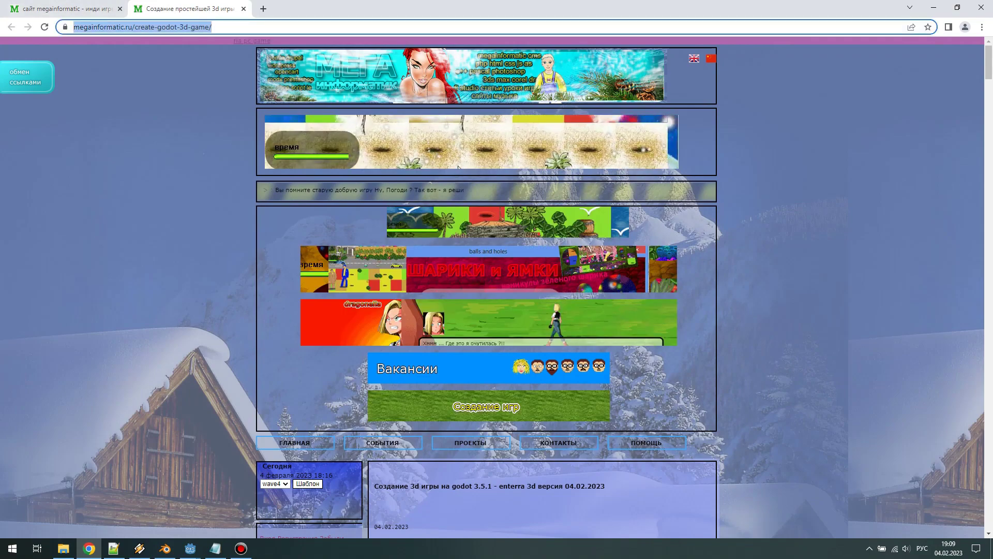
scroll(304, 197, "down", 5)
scroll(304, 196, "down", 6)
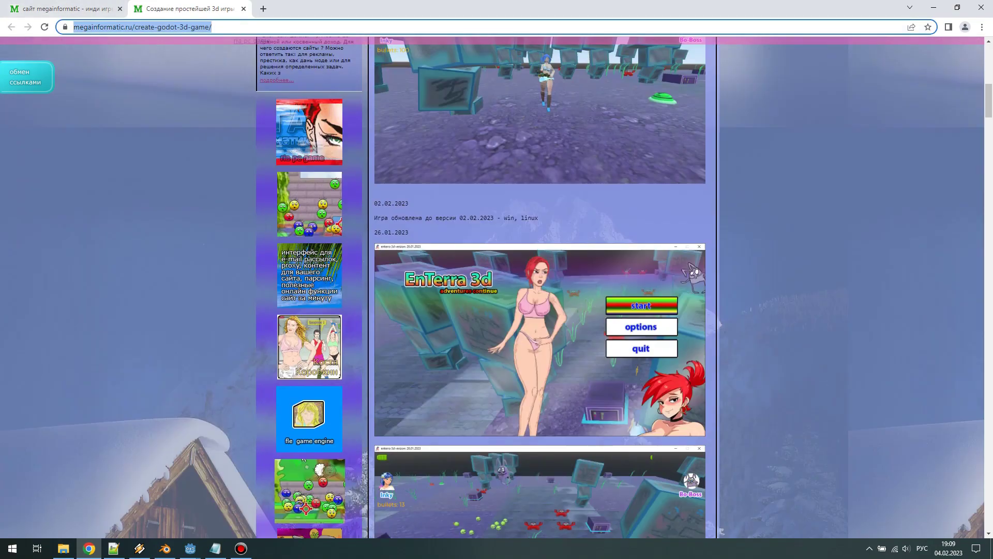
scroll(304, 196, "down", 5)
scroll(303, 196, "down", 5)
scroll(304, 197, "down", 5)
scroll(304, 197, "down", 5)
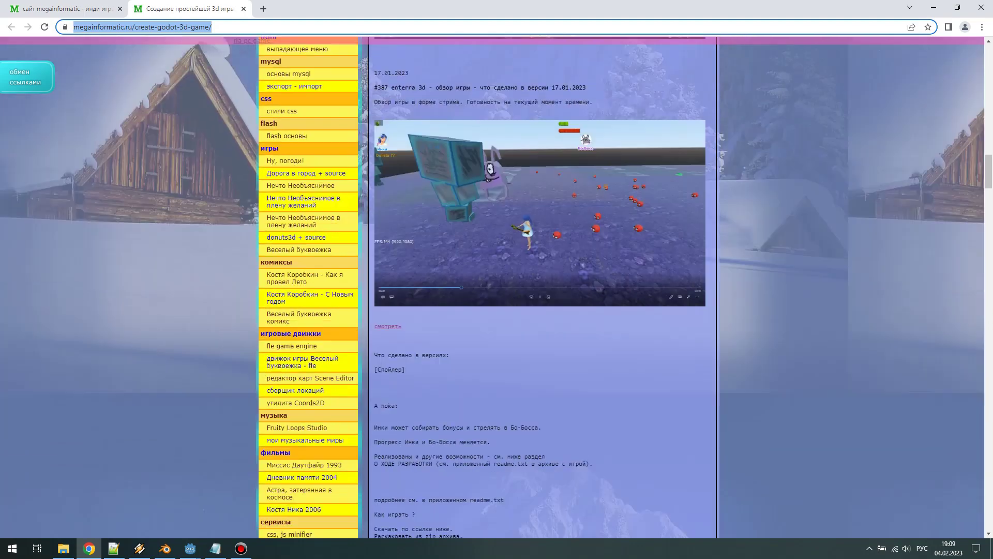
scroll(304, 196, "down", 3)
scroll(304, 197, "down", 4)
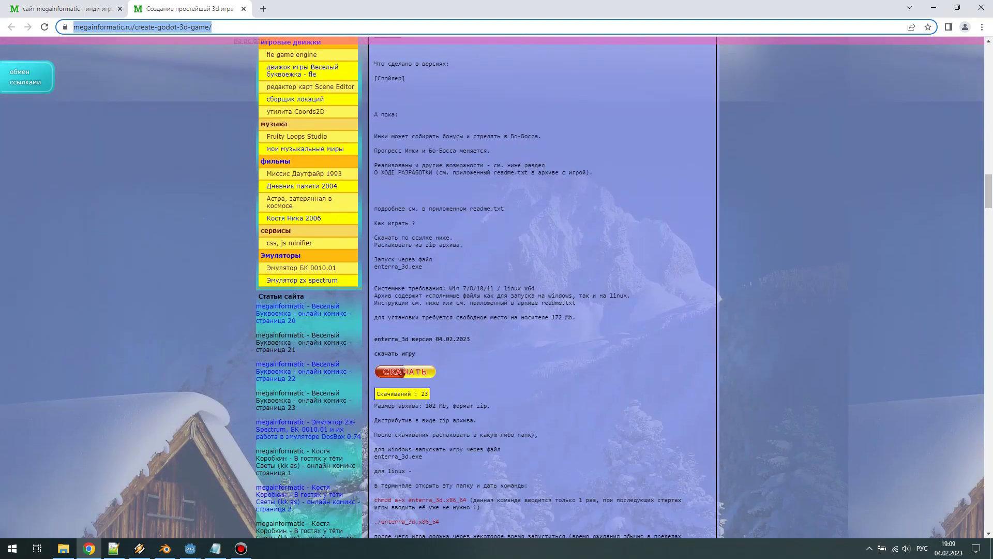
left_click(215, 548)
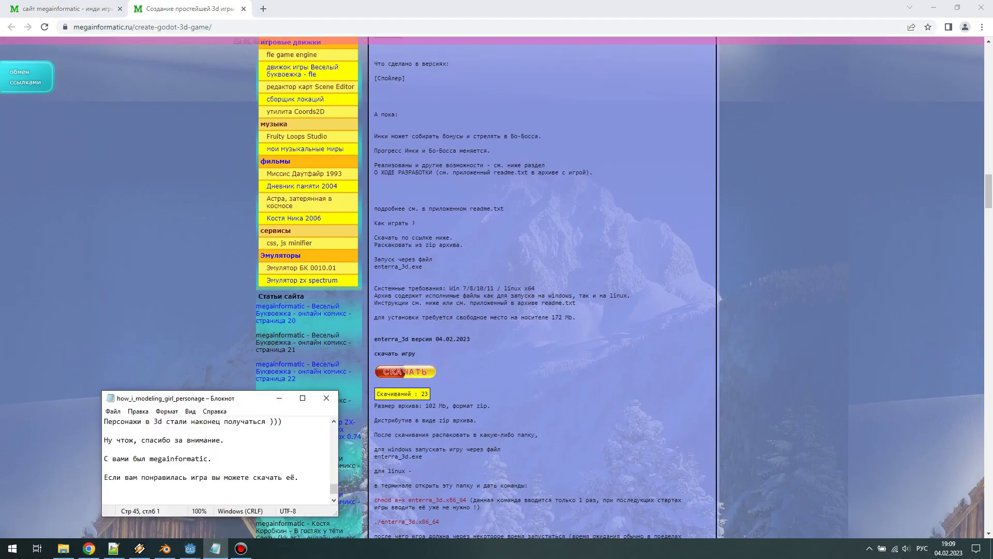
Add 'ссылка будет под описанием данного видео.' and 'До новых встреч !!!', then save
type("с")
type("сыл")
type("ка будет ")
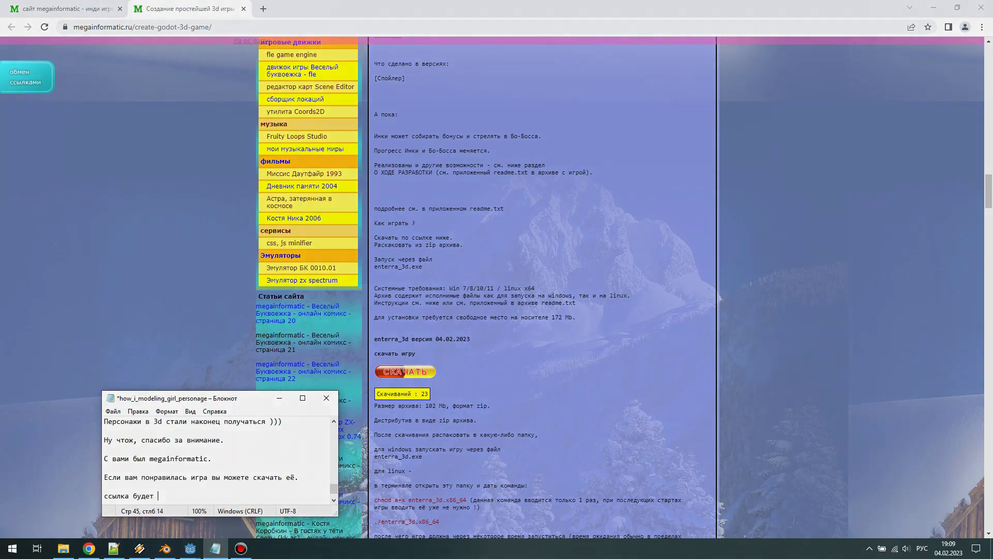
type("под описанием в дан")
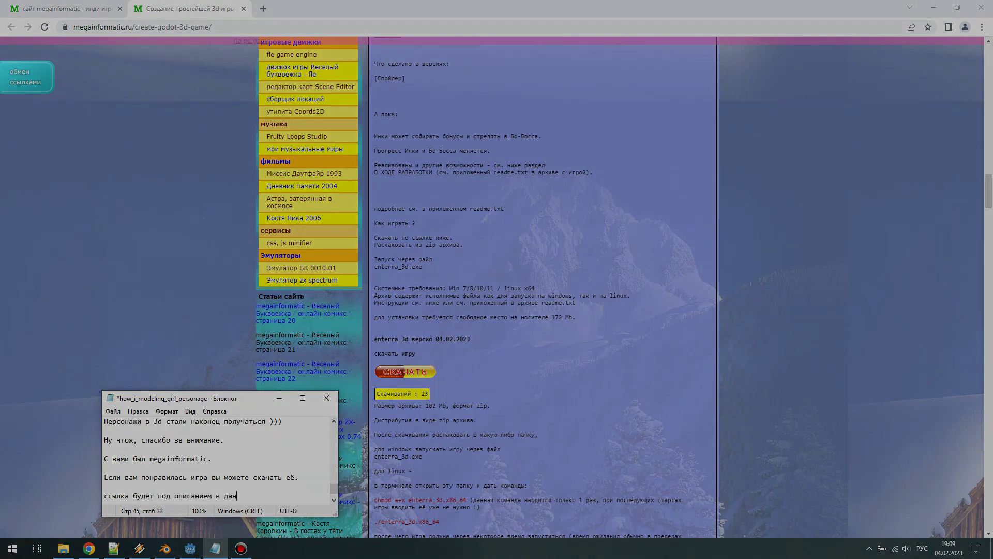
key("BackSpace")
key("BackSpace")
key("BackSpace")
key("BackSpace")
key("BackSpace")
type("данн")
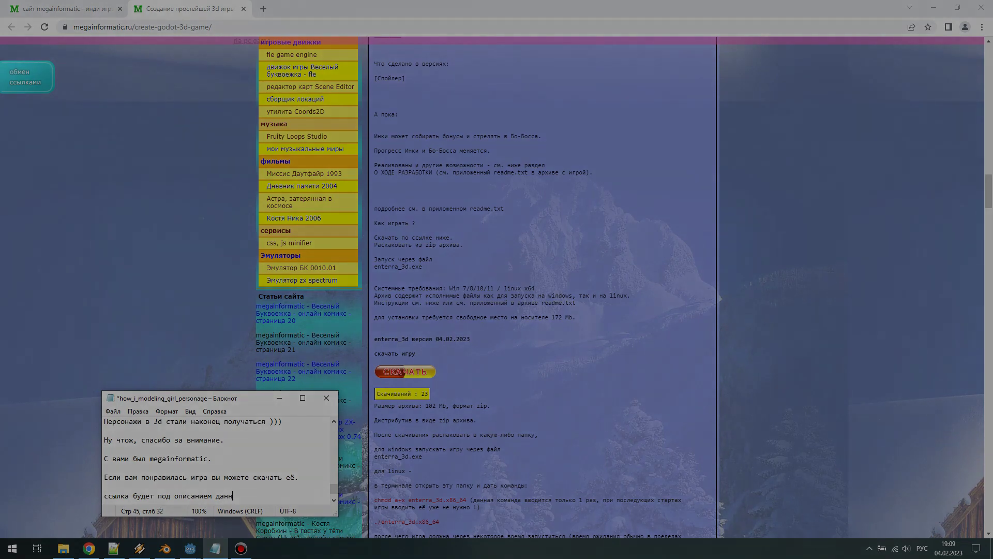
type("ого видео.")
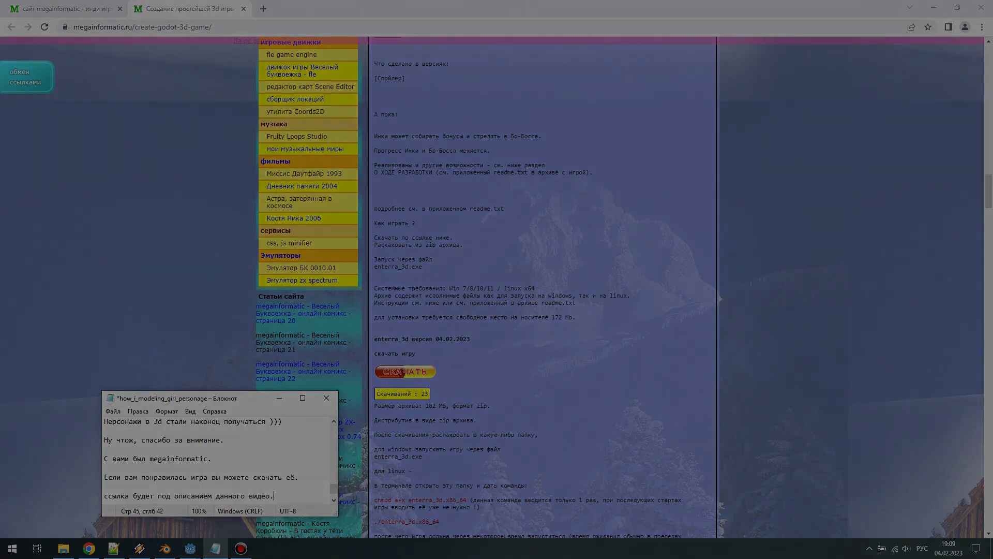
key("Return")
key("Return")
type("До")
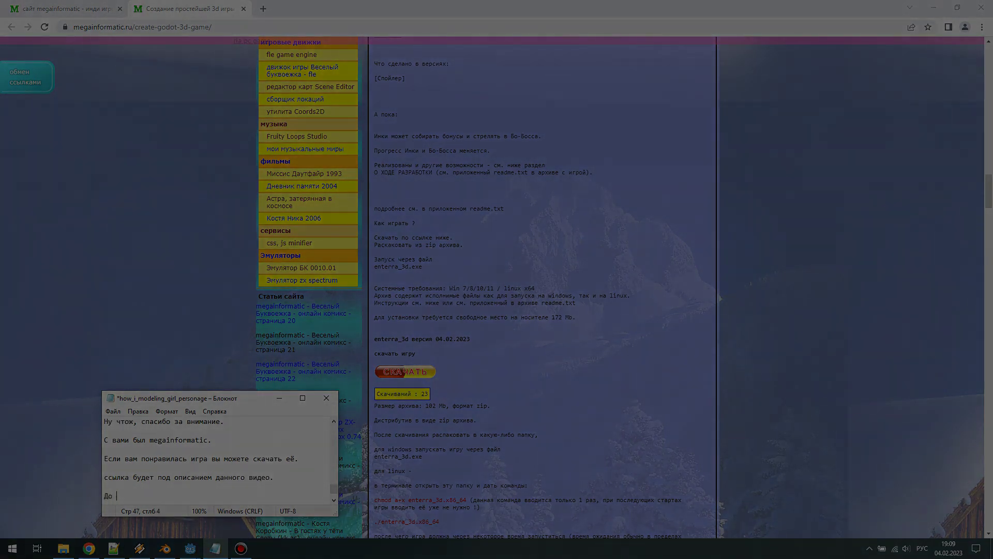
type("новых встреч !!!")
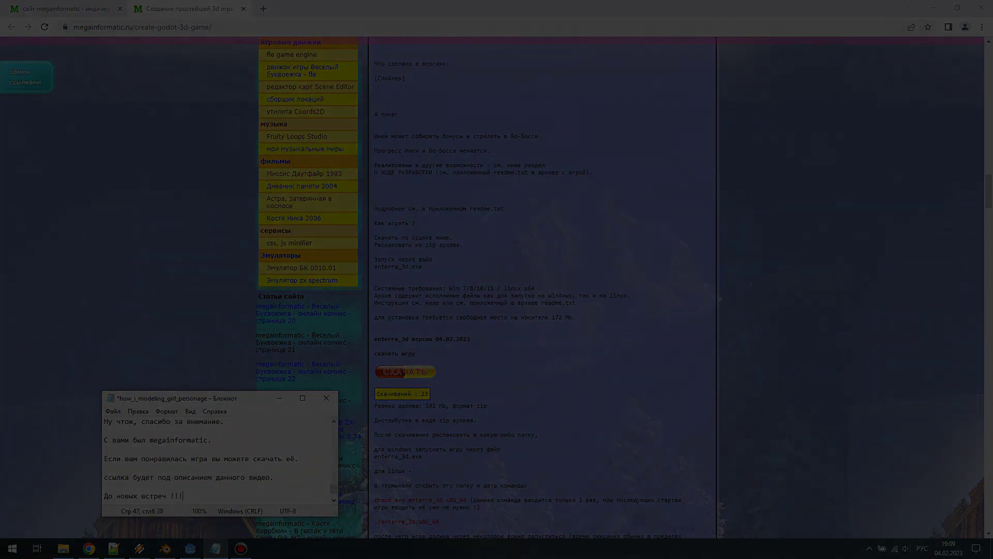
key("Return")
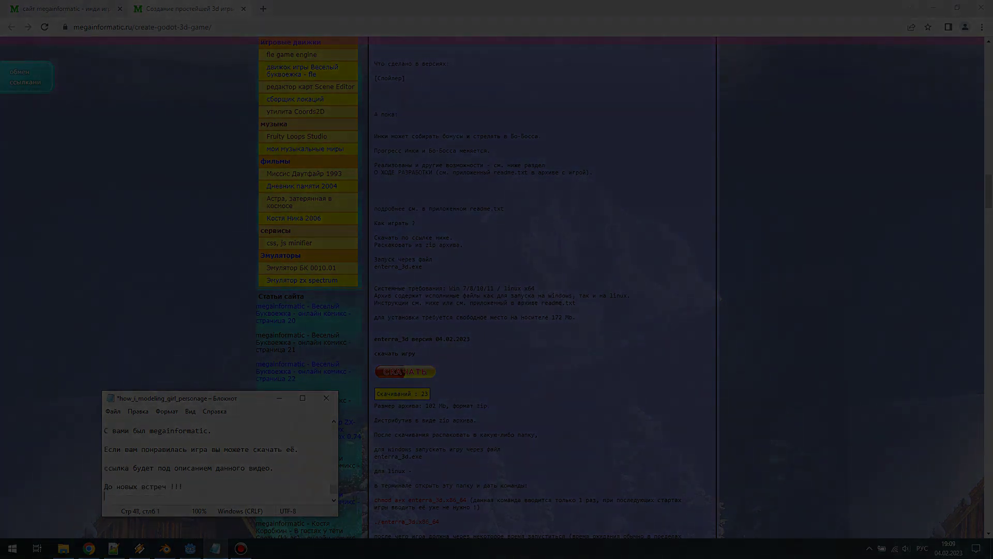
key("Return")
key("ctrl+s")
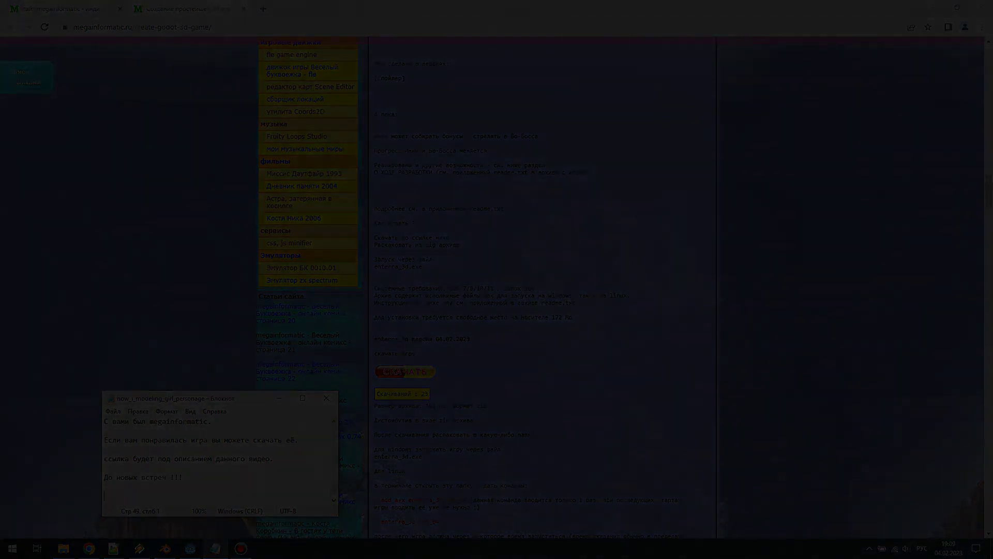